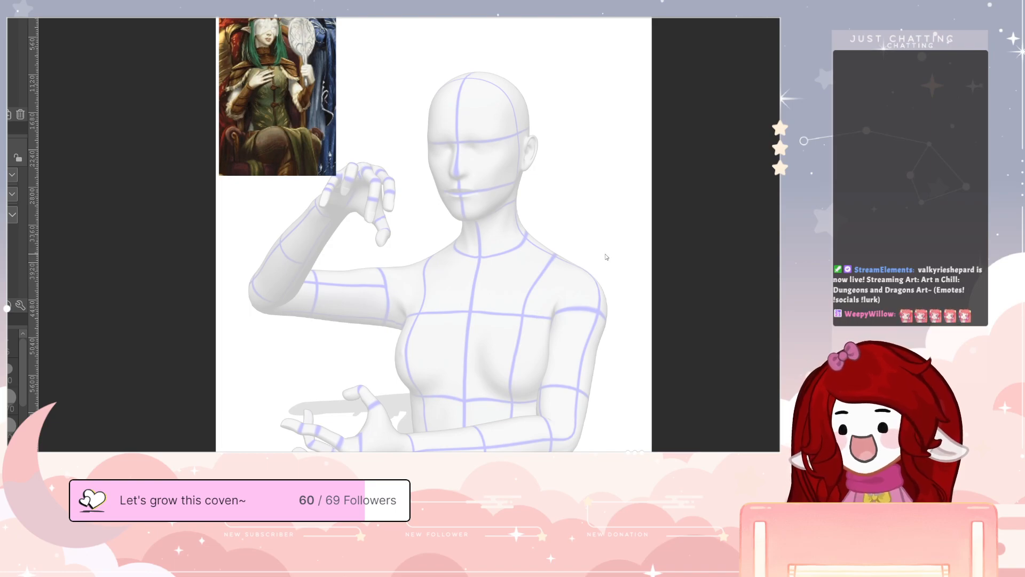
scroll(609, 256, up, 3)
scroll(611, 255, up, 1)
drag(597, 260, 577, 376)
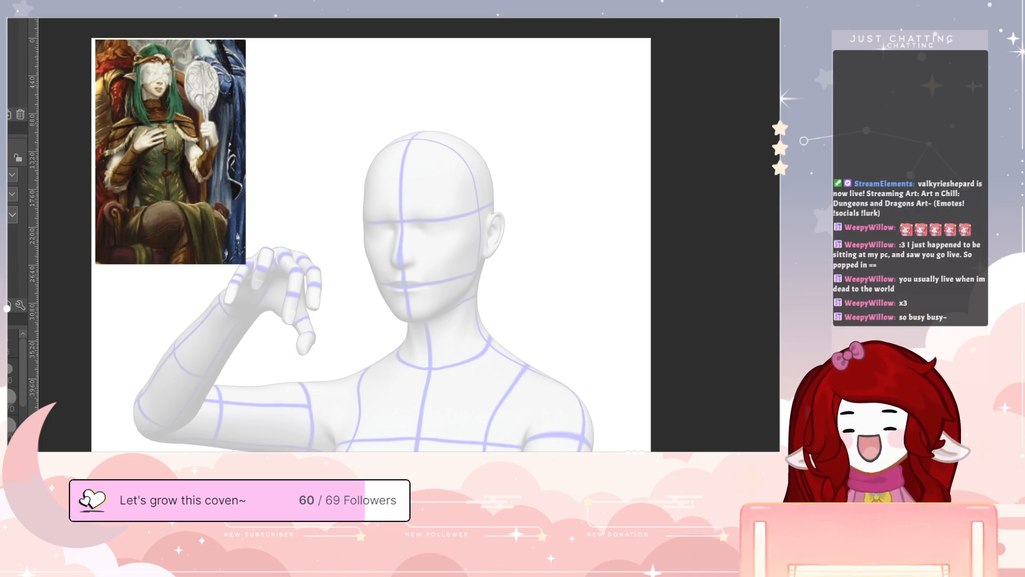
key(p)
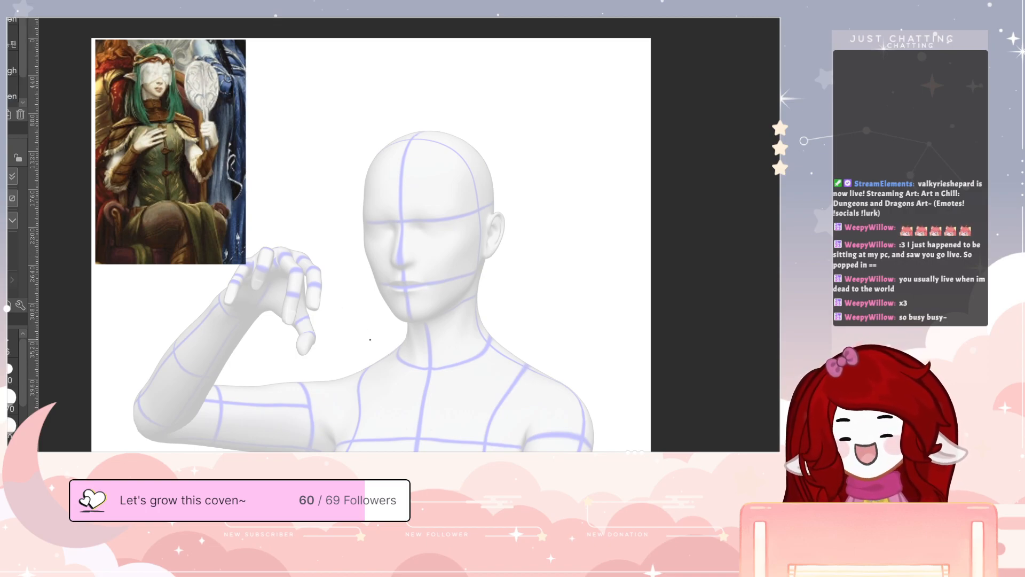
mouse_move(333, 187)
mouse_down()
mouse_move(496, 183)
mouse_move(396, 329)
mouse_move(375, 194)
mouse_move(469, 253)
mouse_move(379, 240)
mouse_move(422, 229)
mouse_up()
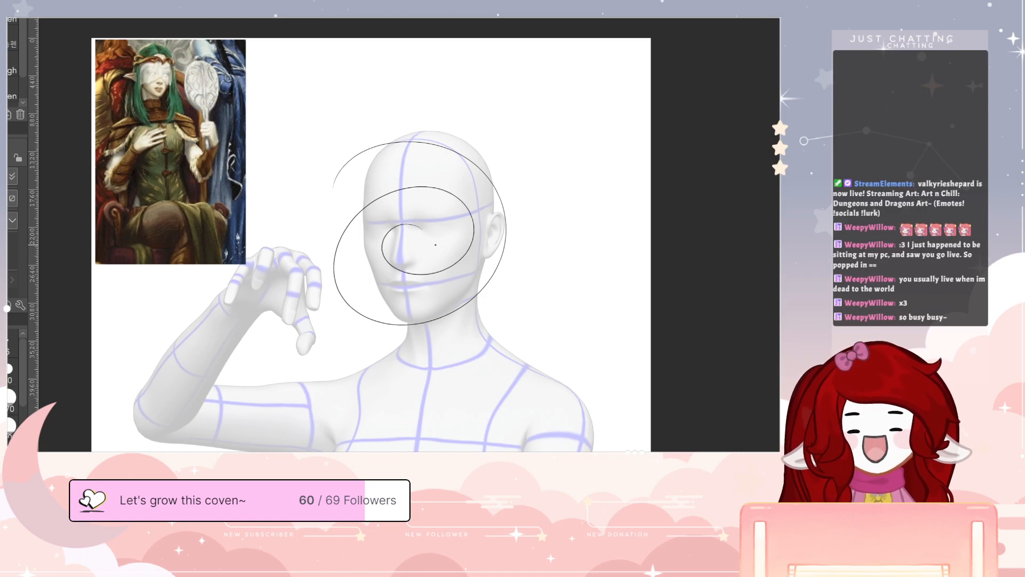
key(ctrl+z)
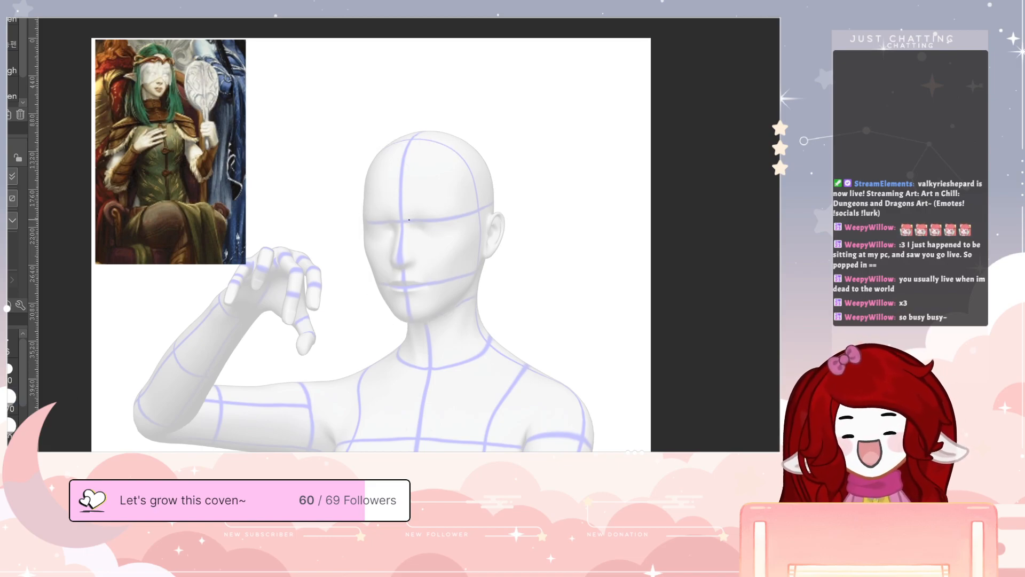
mouse_move(371, 205)
mouse_down()
mouse_move(435, 265)
mouse_move(409, 226)
mouse_move(475, 235)
mouse_move(424, 216)
mouse_move(478, 245)
mouse_move(427, 197)
mouse_move(377, 197)
mouse_move(410, 259)
mouse_up()
key(ctrl+z)
key(ctrl+z)
key(ctrl+z)
mouse_move(393, 219)
mouse_down()
mouse_move(488, 217)
mouse_move(390, 234)
mouse_move(428, 234)
mouse_up()
key(ctrl+z)
key(ctrl+z)
mouse_move(391, 198)
mouse_down()
mouse_move(470, 256)
mouse_move(430, 222)
mouse_move(470, 251)
mouse_move(435, 235)
mouse_up()
key(ctrl+z)
key(ctrl+z)
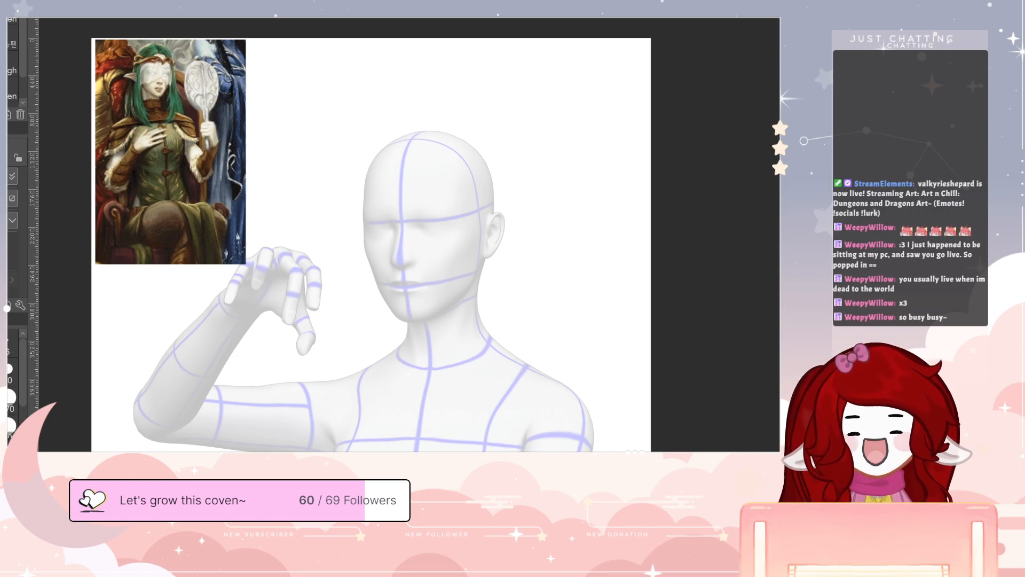
- Draw the first bangs strand with the pen, curving from the front of the crown down to a point between the eyes
drag(456, 149, 464, 128)
drag(452, 195, 491, 175)
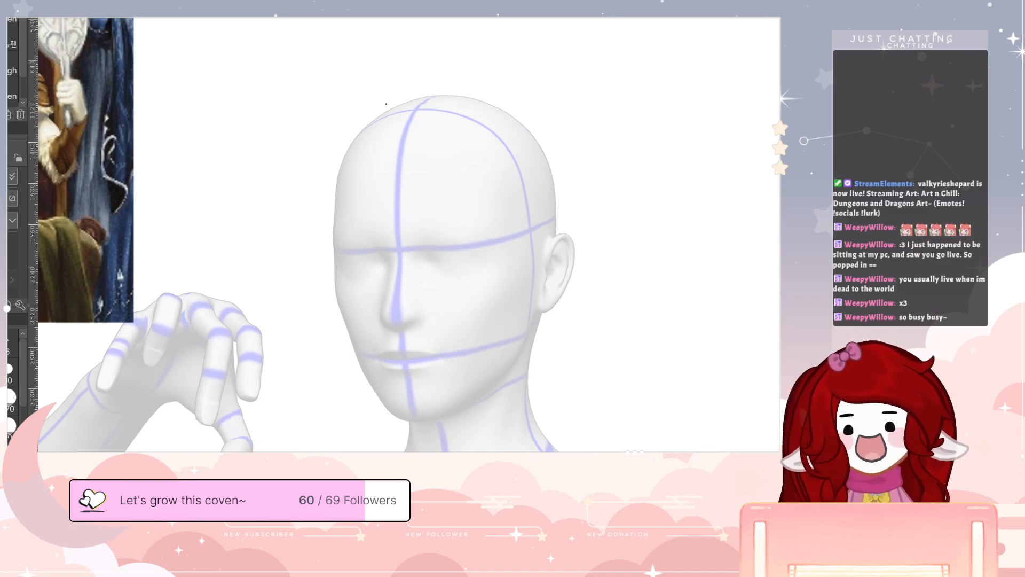
mouse_move(386, 108)
mouse_down()
mouse_move(348, 149)
mouse_move(356, 207)
mouse_move(380, 229)
mouse_up()
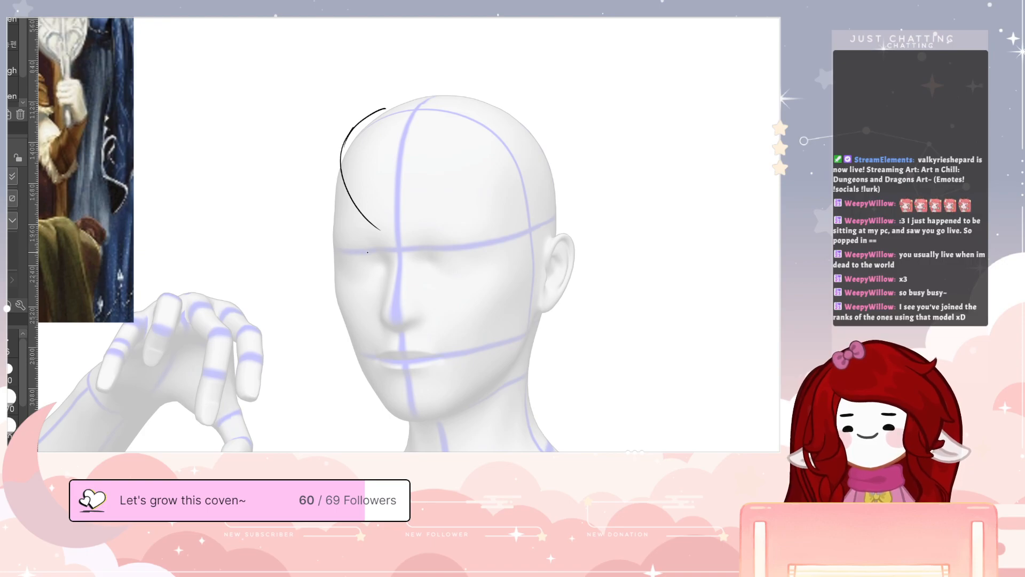
mouse_move(456, 269)
mouse_down()
mouse_move(442, 206)
mouse_move(560, 270)
mouse_move(624, 263)
mouse_move(600, 270)
mouse_move(588, 261)
mouse_move(604, 280)
mouse_move(576, 260)
mouse_move(611, 300)
mouse_move(531, 231)
mouse_move(486, 252)
mouse_move(428, 226)
mouse_move(399, 269)
mouse_move(435, 293)
mouse_move(394, 229)
mouse_up()
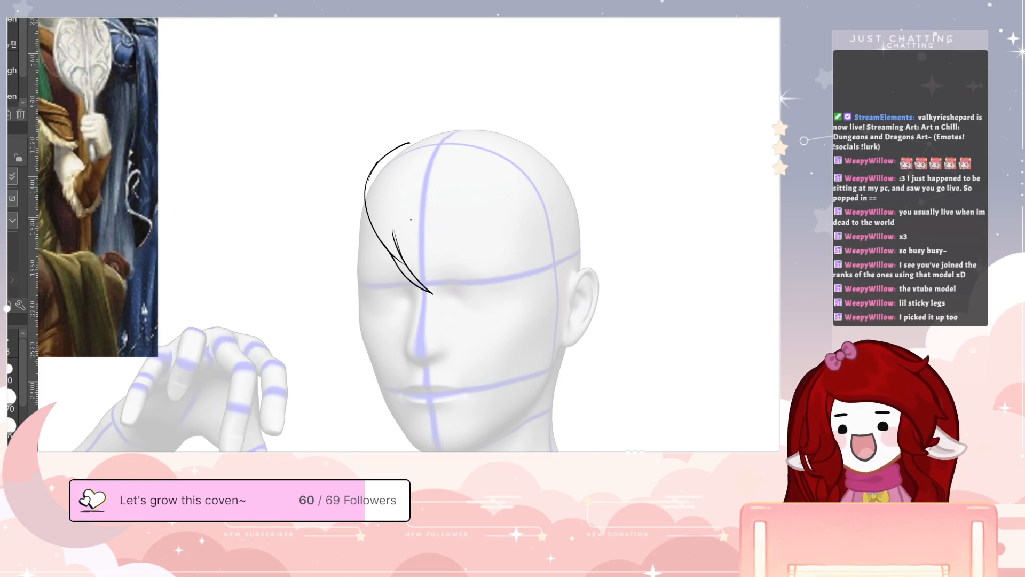
key(e)
drag(394, 253, 400, 261)
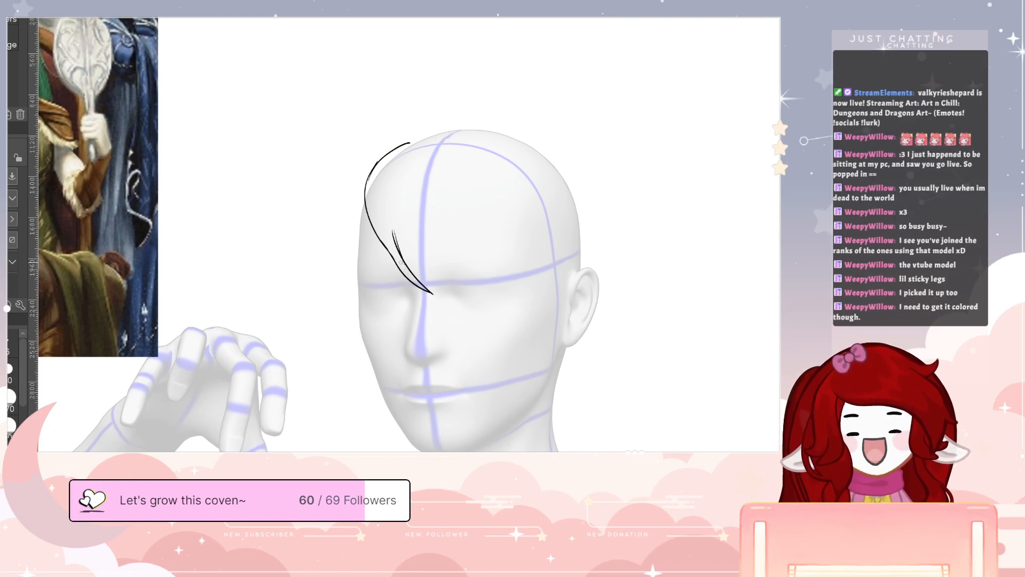
key(p)
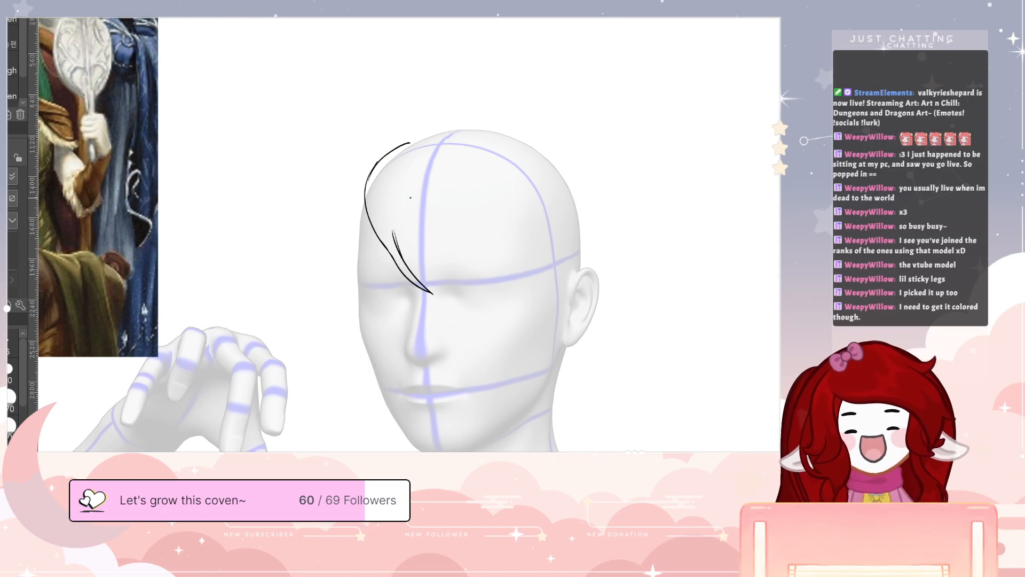
- Add longer pointed bangs strands sweeping from mid-forehead across the brow and the bridge of the nose
mouse_move(412, 200)
mouse_down()
mouse_move(435, 272)
mouse_move(464, 302)
mouse_move(415, 257)
mouse_move(434, 306)
mouse_move(459, 324)
mouse_up()
drag(433, 284, 469, 306)
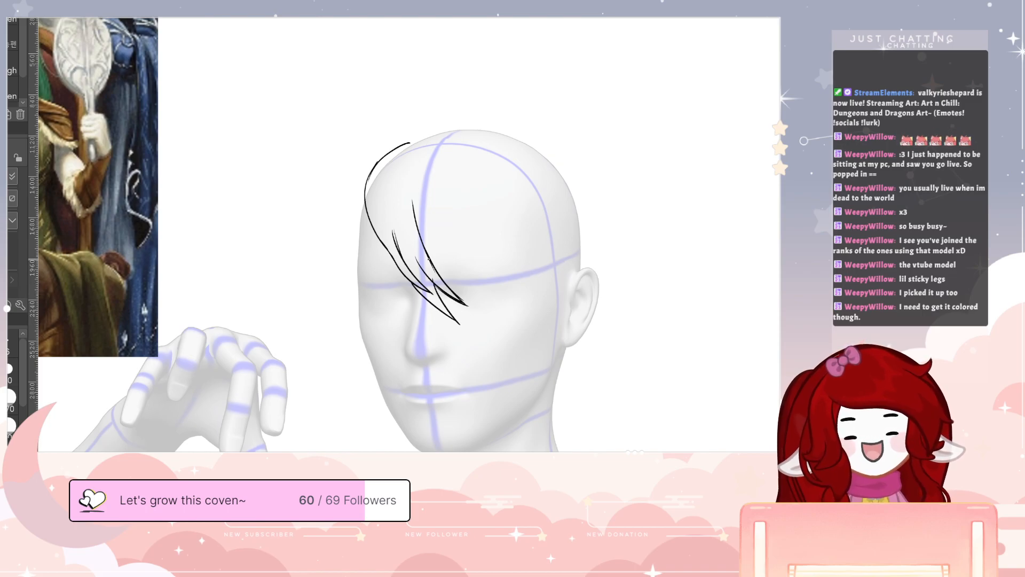
drag(404, 220, 430, 277)
key(p)
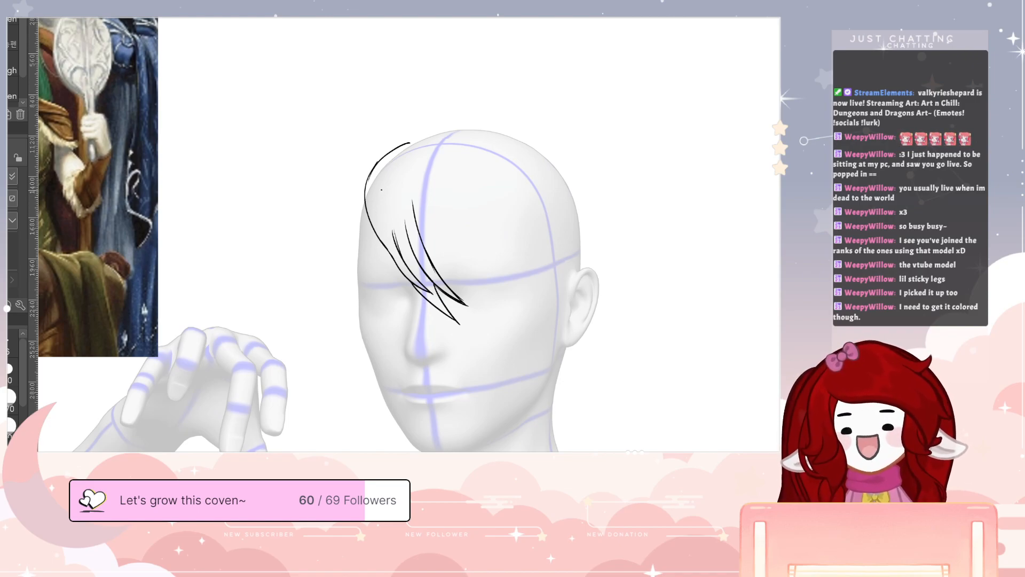
- Draw inner hair strands at the temple on the far side of the face and erase their stray overlaps
mouse_move(383, 172)
mouse_down()
mouse_move(374, 230)
mouse_move(414, 261)
mouse_up()
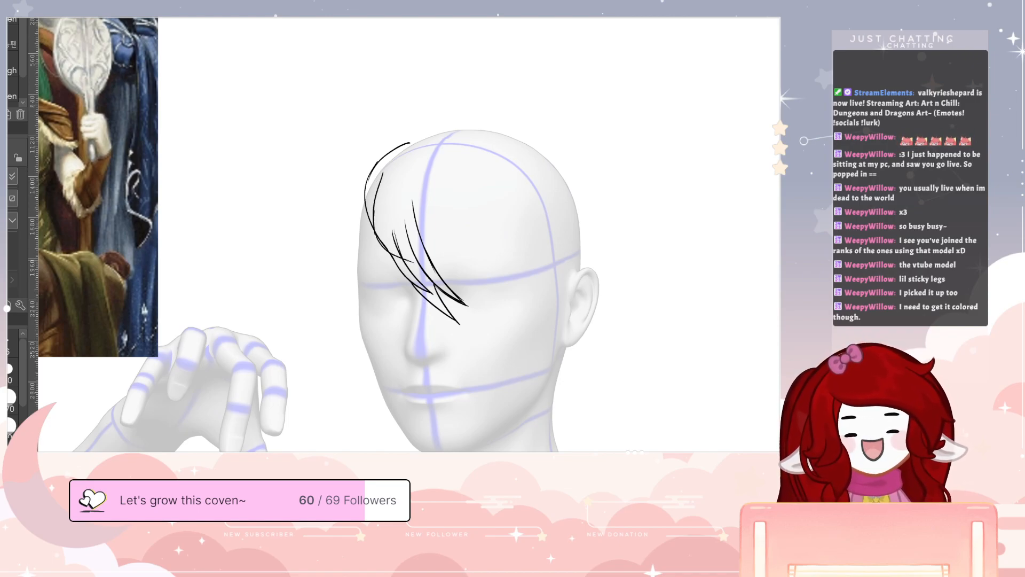
drag(388, 209, 406, 259)
key(e)
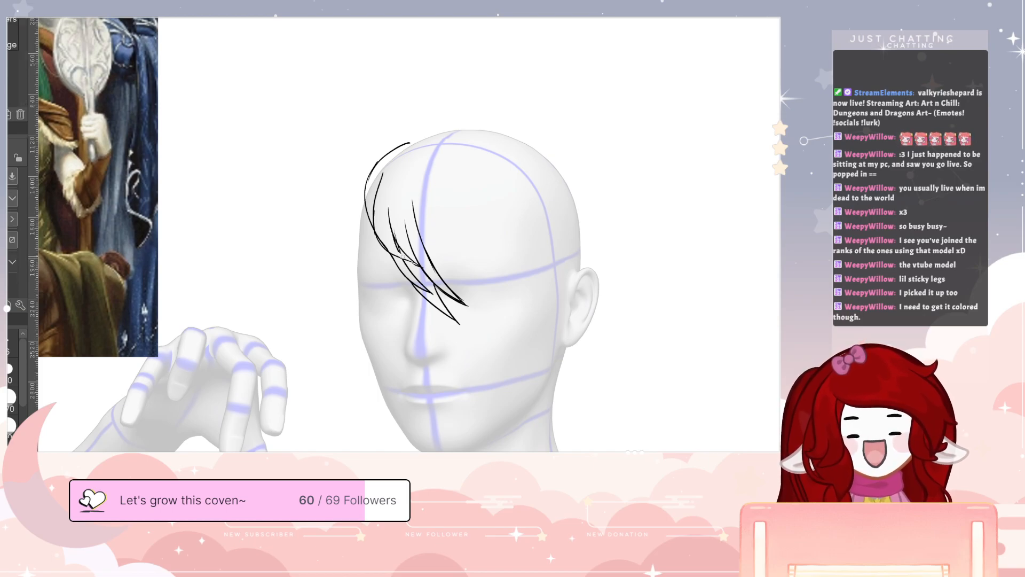
drag(386, 247, 377, 233)
key(p)
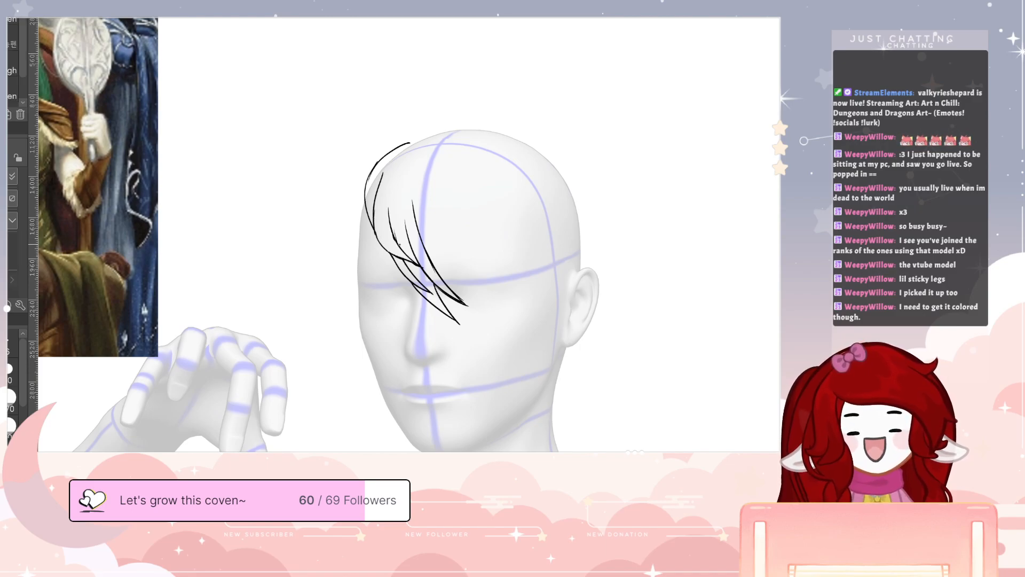
key(e)
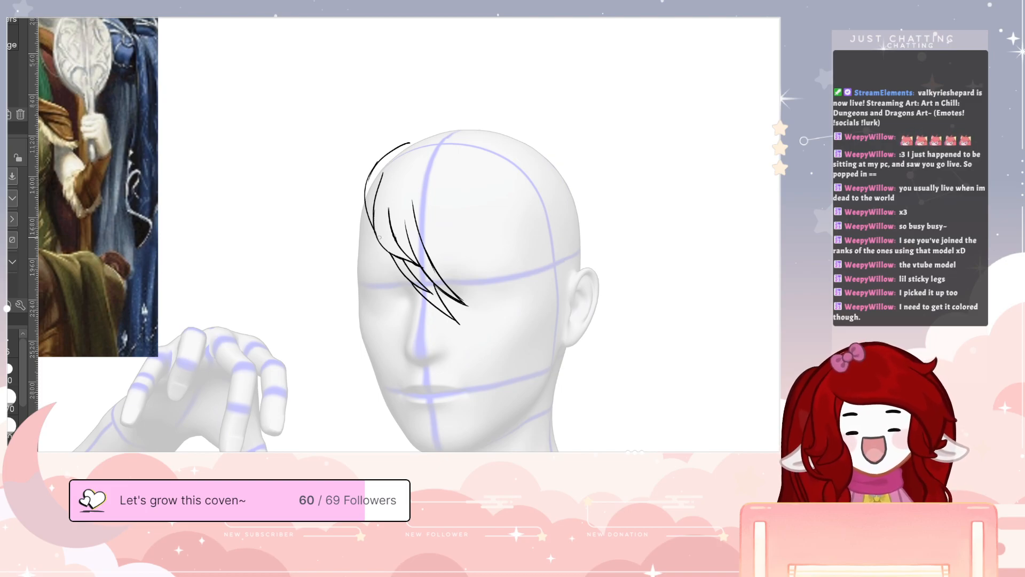
key(p)
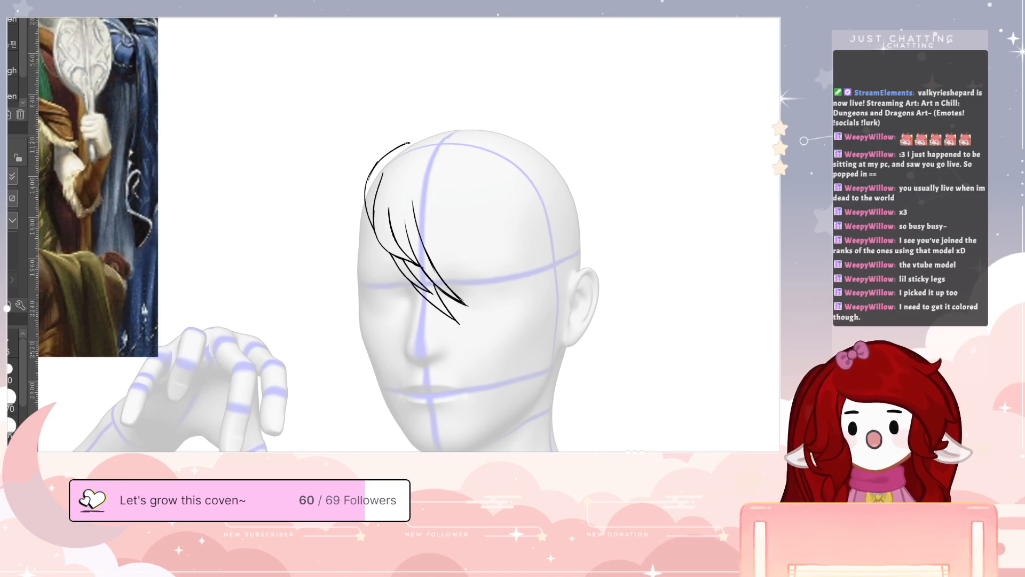
- Draw a long bangs strand from the upper forehead to the outer corner of the eye nearer the ear, undoing misplaced strokes
drag(429, 254, 511, 309)
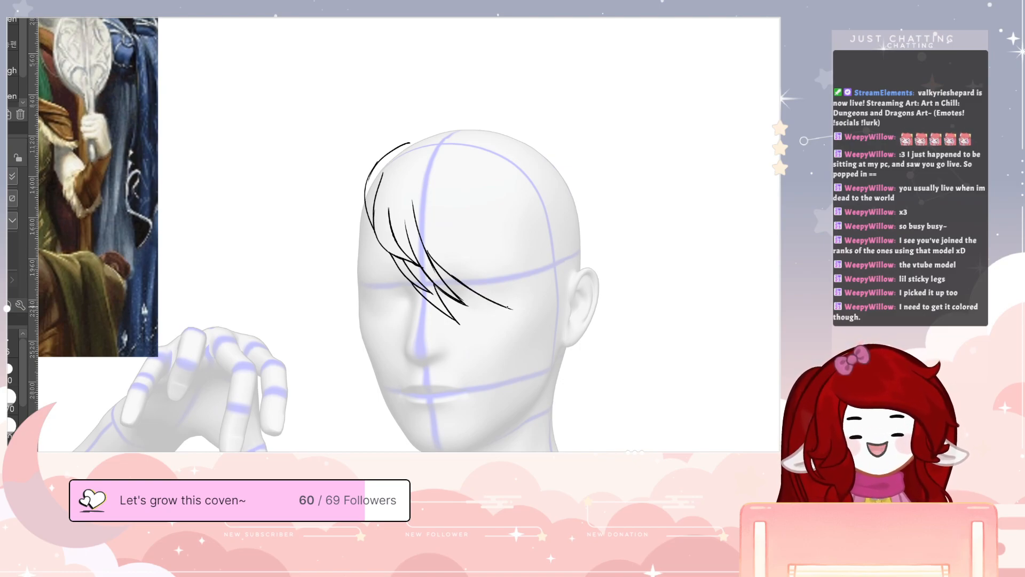
drag(479, 269, 510, 309)
drag(471, 251, 490, 289)
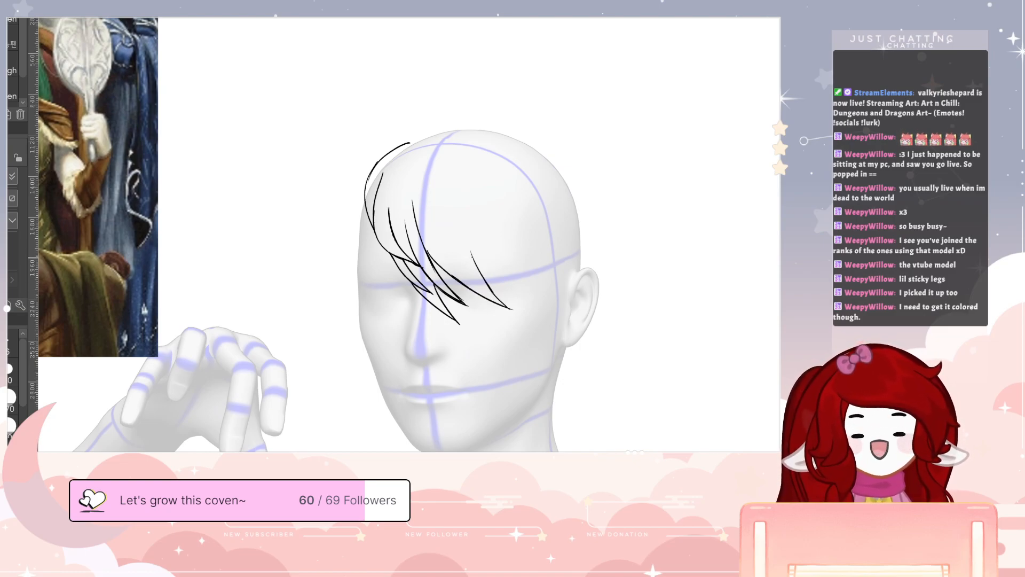
key(ctrl+z)
key(ctrl+z)
mouse_move(453, 216)
mouse_down()
mouse_move(478, 279)
mouse_move(516, 311)
mouse_up()
drag(422, 239, 430, 257)
key(e)
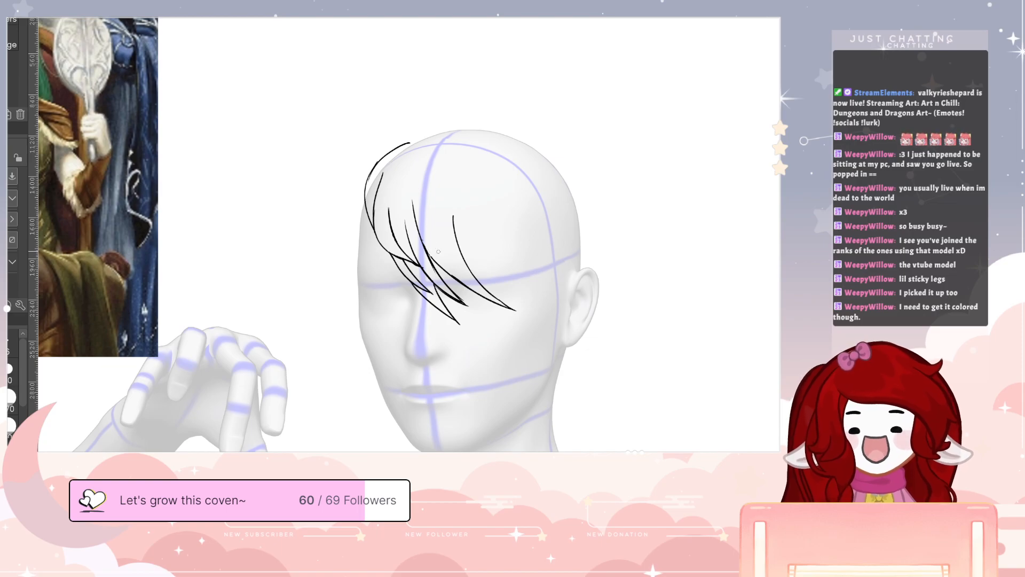
key(p)
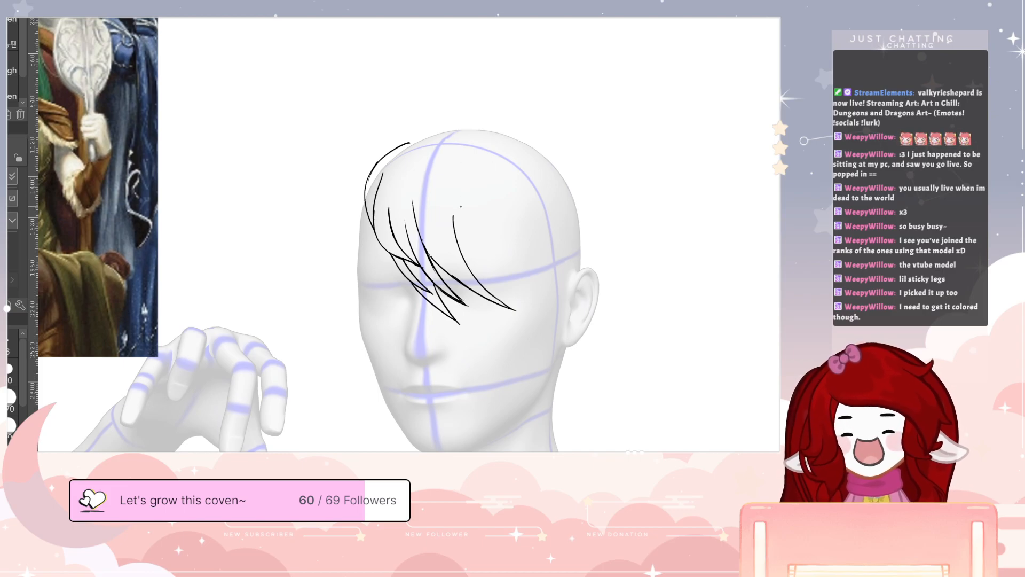
- Draw a curved lock from the bangs' outer tip down to a point on the cheek beside the nose
mouse_move(462, 255)
mouse_down()
mouse_move(495, 305)
mouse_move(486, 371)
mouse_move(512, 337)
mouse_up()
key(ctrl+z)
drag(486, 372, 515, 322)
key(e)
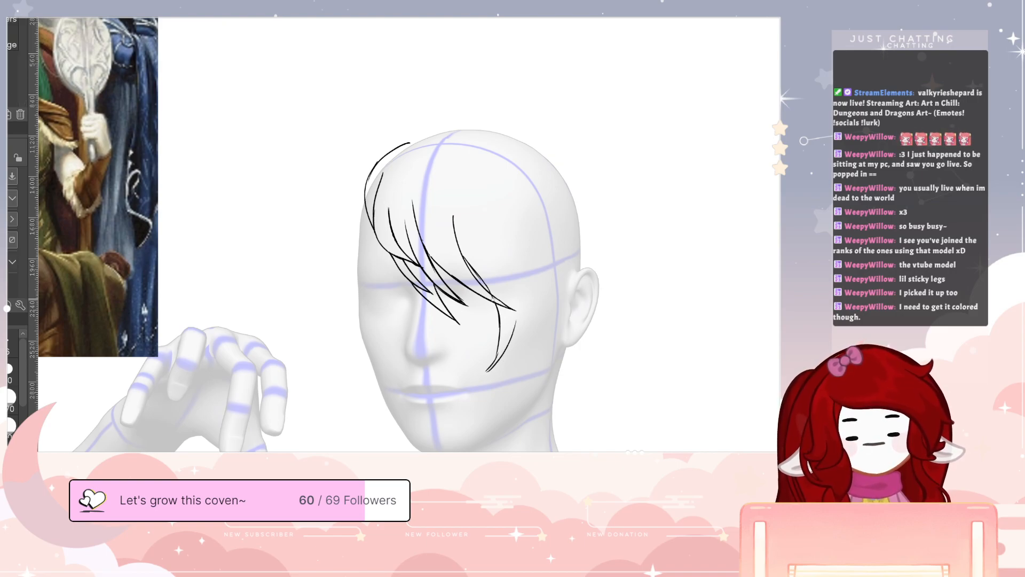
key(p)
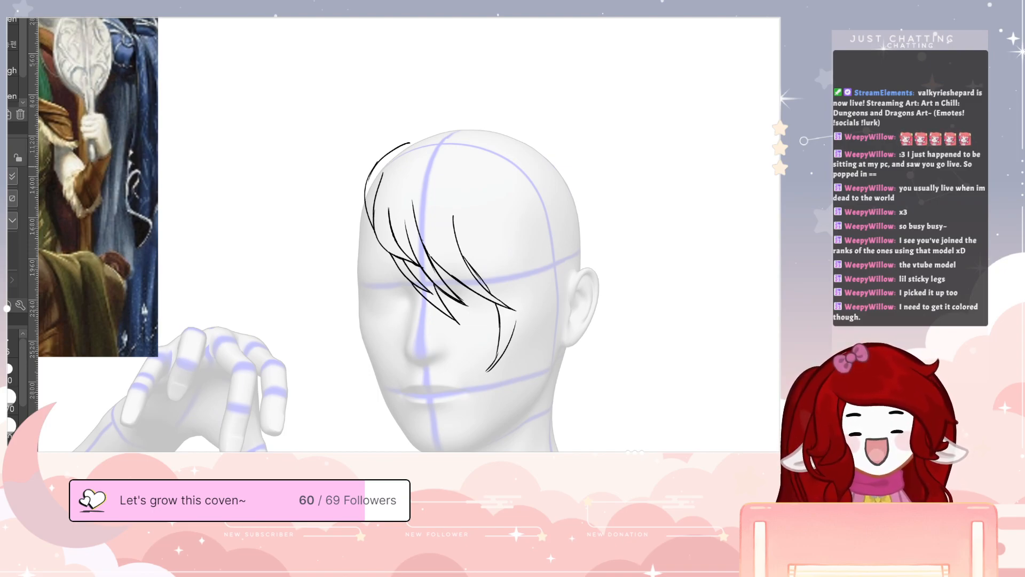
- Draw the outer hair outline from the first bangs strand over the crown and down to a point behind the ear
key(e)
drag(370, 168, 373, 165)
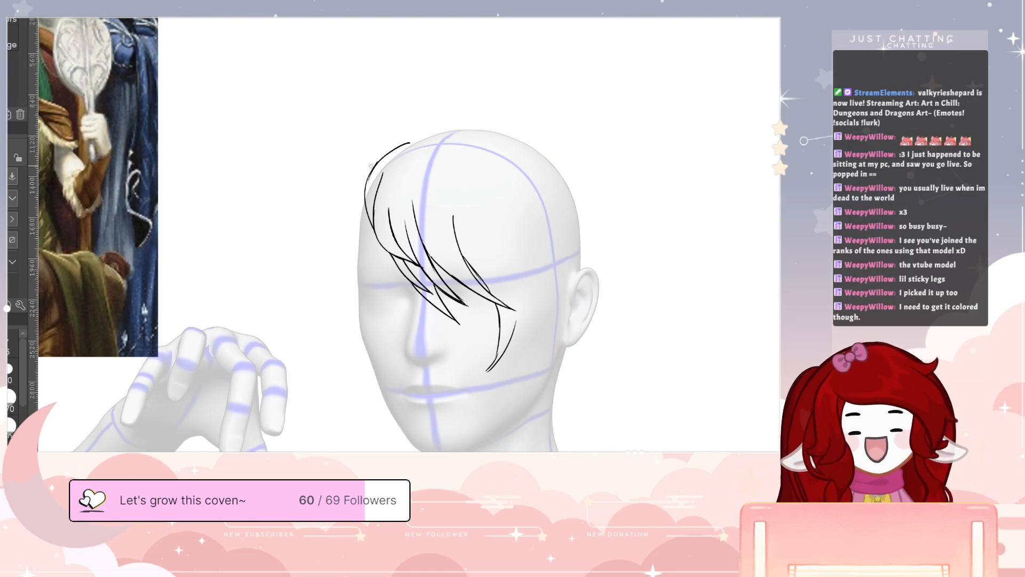
key(p)
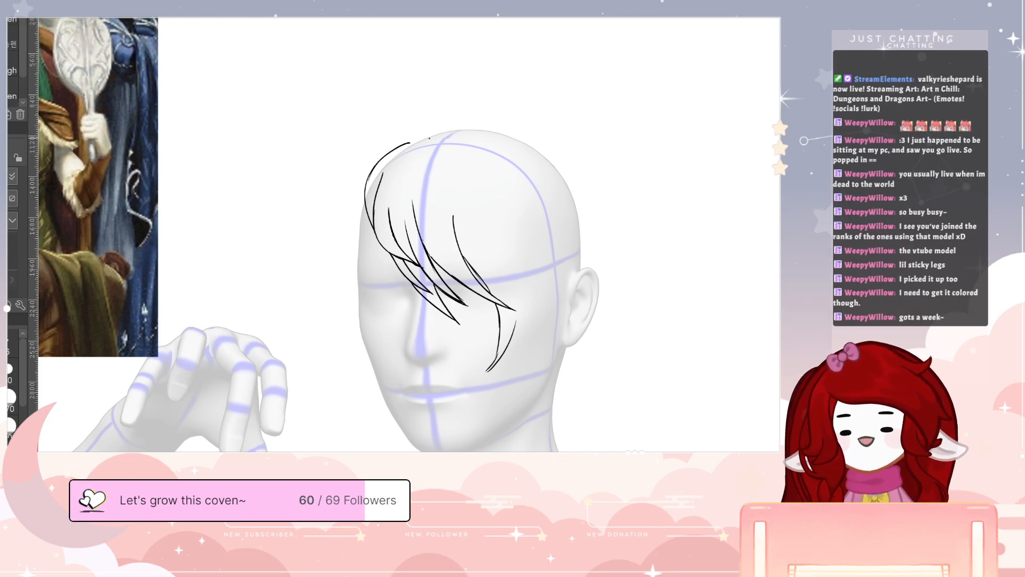
mouse_move(410, 142)
mouse_down()
mouse_move(475, 119)
mouse_move(544, 136)
mouse_move(601, 201)
mouse_move(589, 171)
mouse_move(668, 277)
mouse_move(667, 327)
mouse_up()
key(ctrl+z)
mouse_move(667, 291)
mouse_down()
mouse_move(643, 363)
mouse_move(655, 261)
mouse_move(647, 337)
mouse_up()
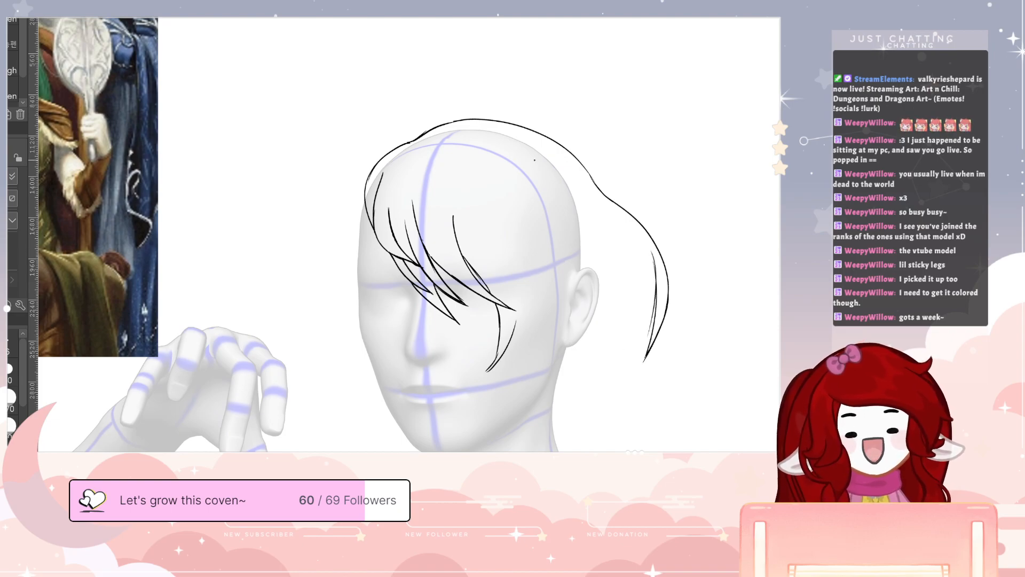
- Draw upper strands sweeping from the forehead to a pointed tip flicking out behind the head, and erase the overlapping outline
mouse_move(472, 164)
mouse_down()
mouse_move(518, 201)
mouse_move(604, 230)
mouse_up()
drag(641, 195, 591, 245)
drag(496, 215, 602, 247)
key(e)
mouse_move(631, 212)
mouse_down()
mouse_move(552, 218)
mouse_move(634, 214)
mouse_up()
key(p)
key(e)
key(p)
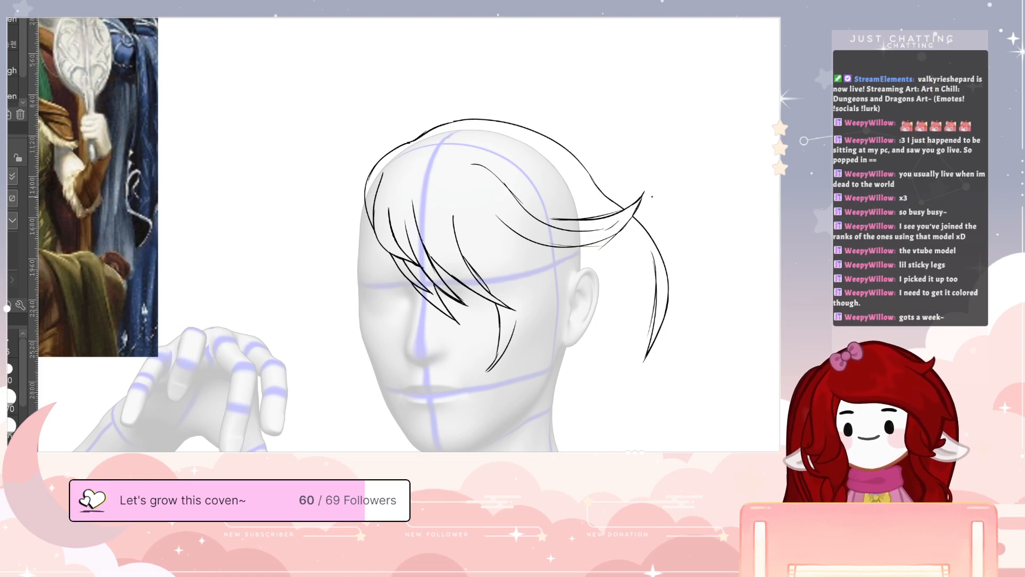
- Draw lower hair strands sweeping back across the ear to meet the pointed tip of the outer outline
mouse_move(484, 278)
mouse_down()
mouse_move(534, 328)
mouse_move(657, 325)
mouse_move(667, 345)
mouse_move(637, 299)
mouse_move(589, 302)
mouse_up()
mouse_move(664, 327)
mouse_down()
mouse_move(647, 290)
mouse_move(499, 233)
mouse_up()
key(e)
key(p)
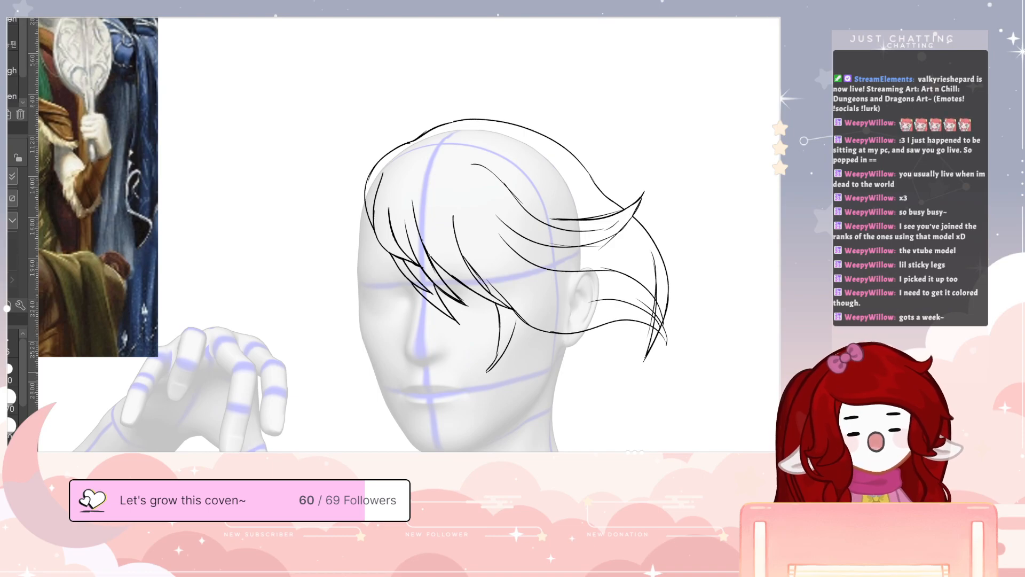
- Refine the pointed tip of the cheek lock by erasing and redrawing its end
key(e)
drag(500, 359, 490, 372)
key(p)
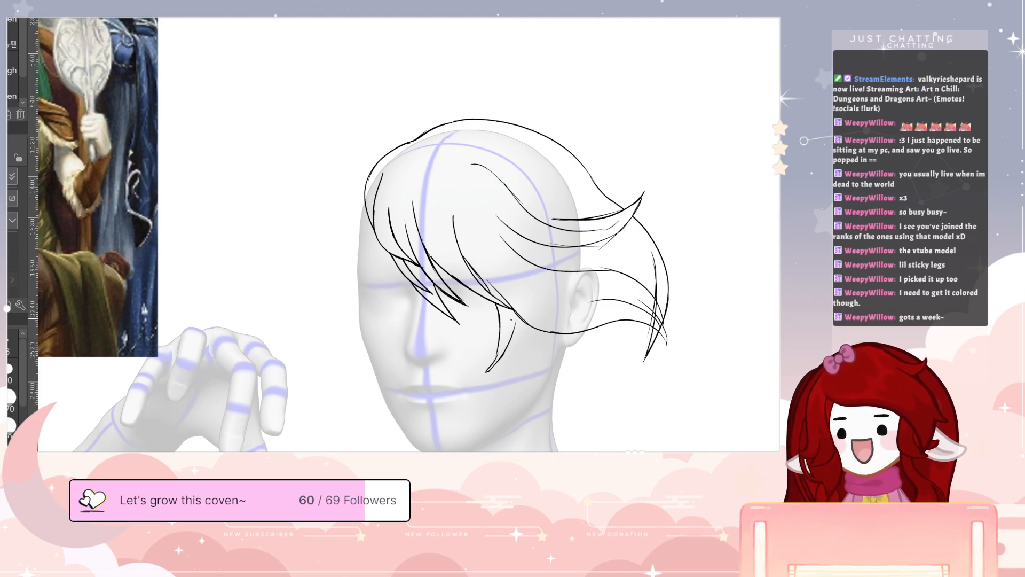
key(e)
drag(490, 362, 486, 373)
key(p)
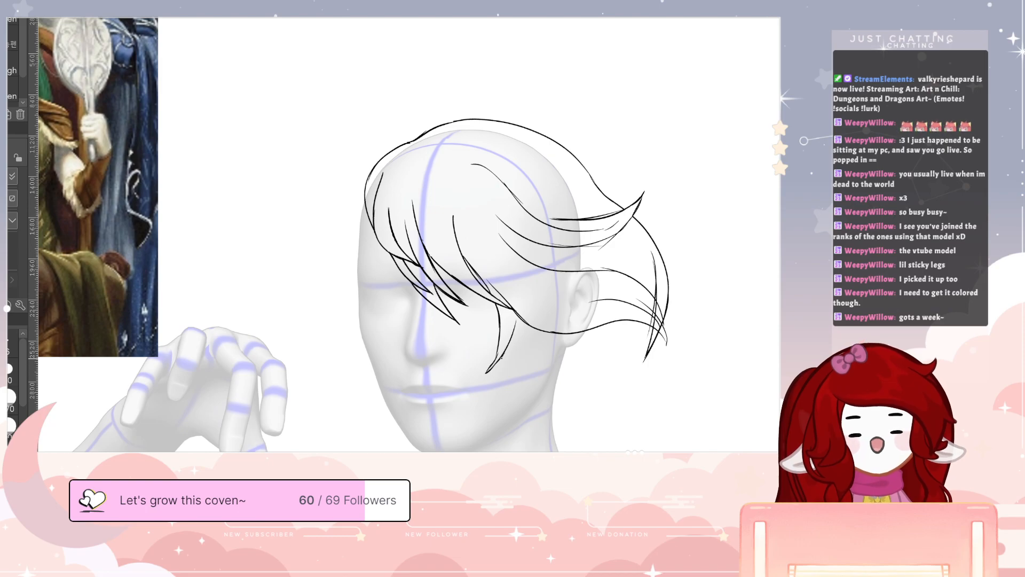
- Draw a long wavy lock in front of the ear, running from the bangs' outer tip down past the jaw
key(e)
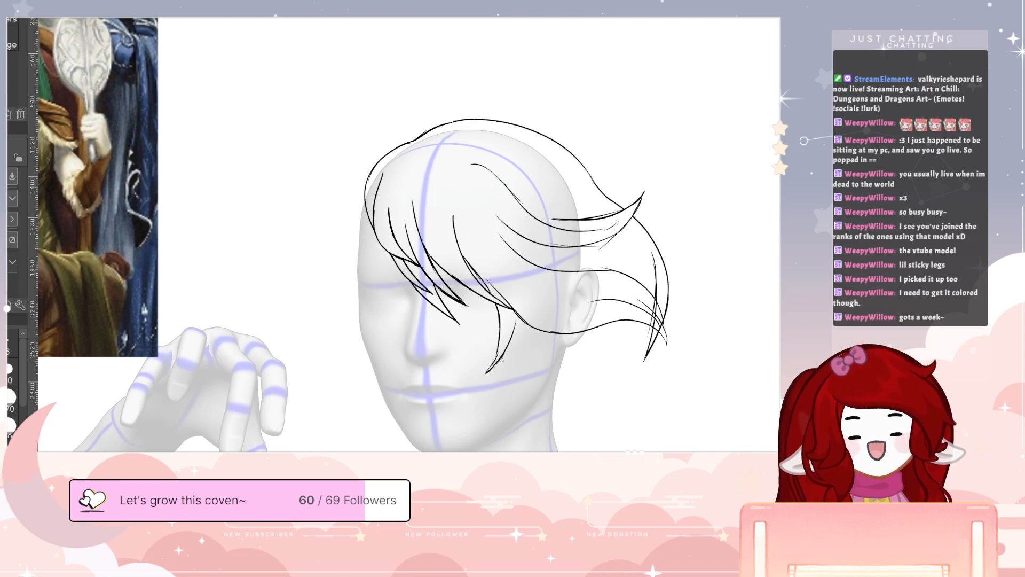
key(p)
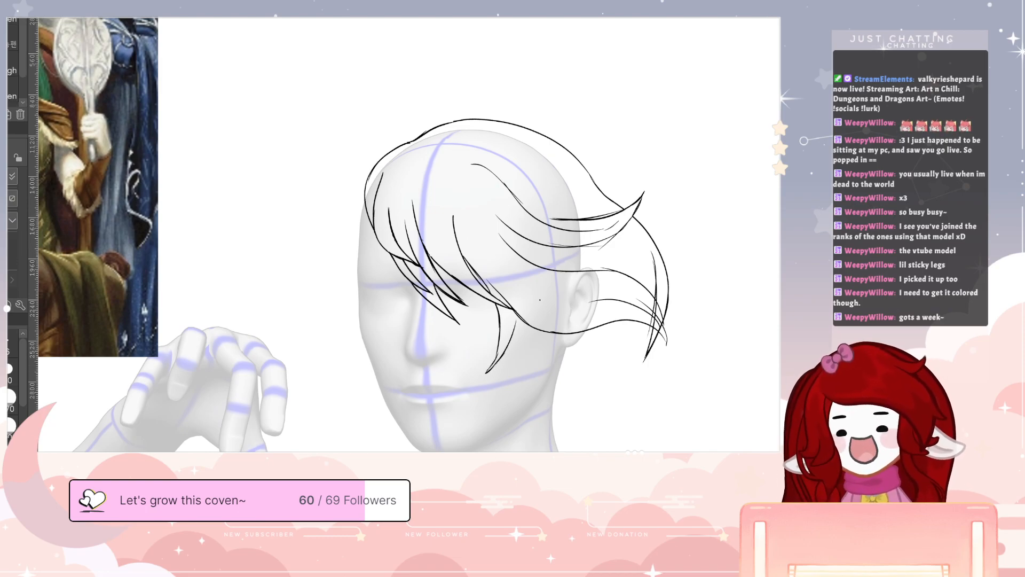
drag(517, 322, 523, 376)
mouse_move(510, 316)
mouse_down()
mouse_move(525, 396)
mouse_move(504, 431)
mouse_move(507, 450)
mouse_up()
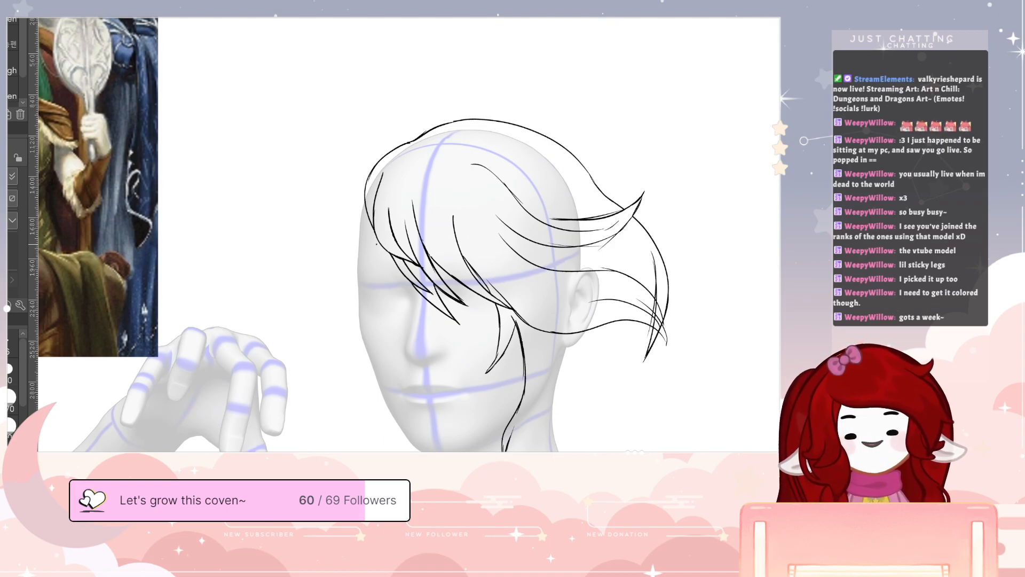
- Draw thin strands flicking outward from the far temple, beside the edge of the face
mouse_move(372, 233)
mouse_down()
mouse_move(348, 292)
mouse_move(306, 338)
mouse_move(370, 262)
mouse_up()
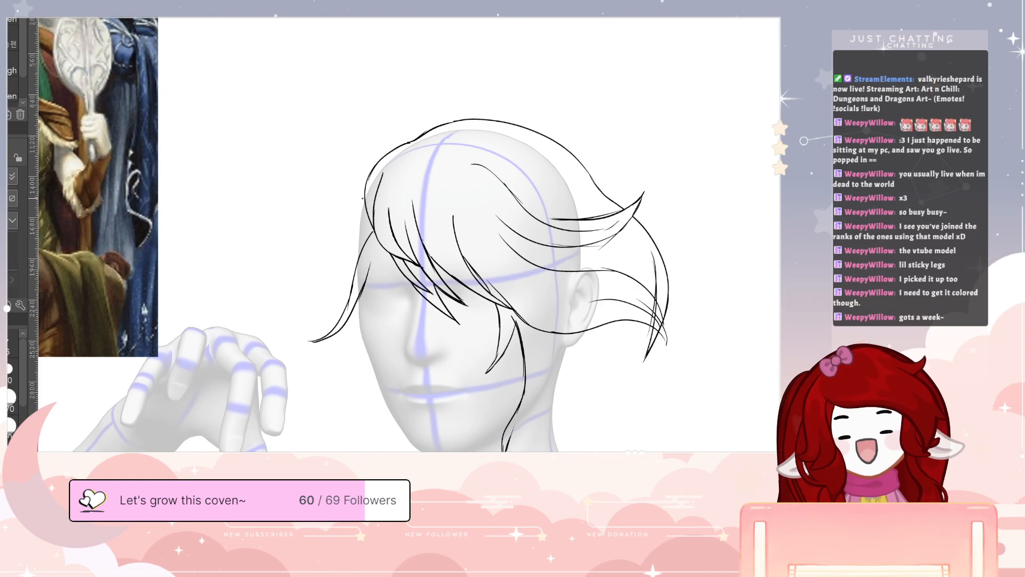
mouse_move(362, 195)
mouse_down()
mouse_move(343, 279)
mouse_move(344, 267)
mouse_move(305, 283)
mouse_move(340, 261)
mouse_move(310, 315)
mouse_move(292, 325)
mouse_move(345, 292)
mouse_move(345, 265)
mouse_up()
key(ctrl+z)
key(e)
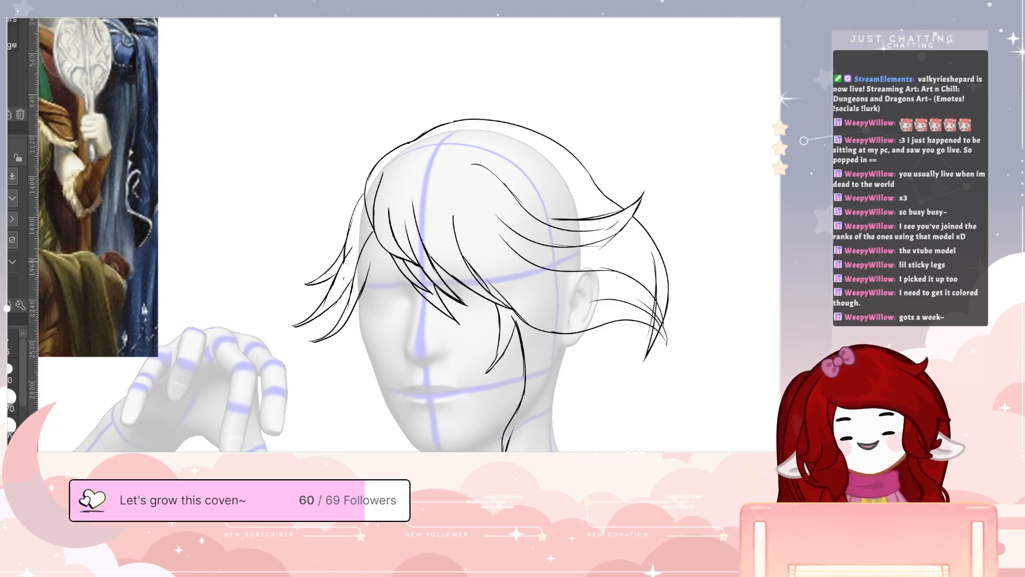
- Draw a long wavy lock with split pointed tips on the far side of the face, hanging past the cheek to chin level
key(p)
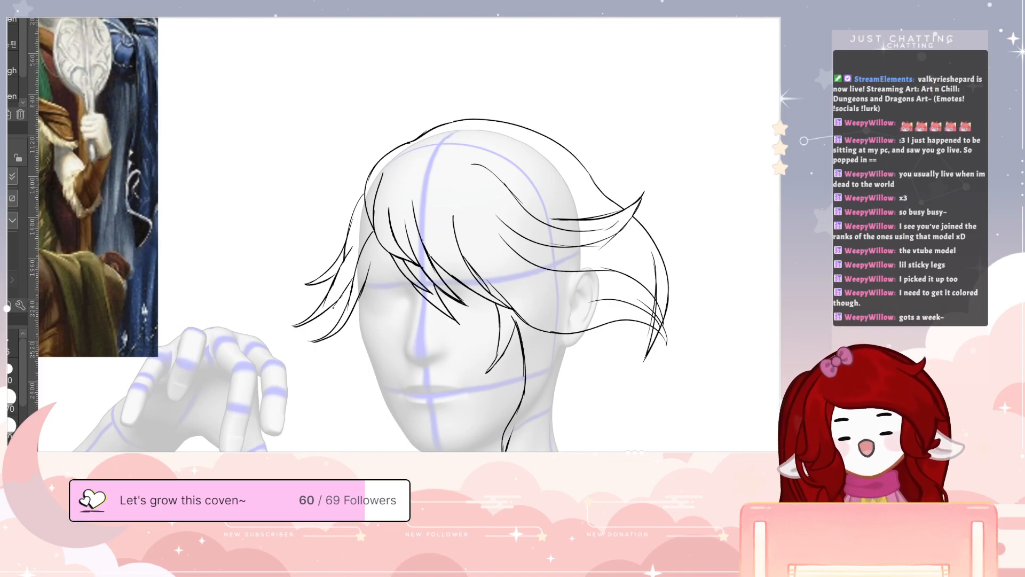
mouse_move(333, 306)
mouse_down()
mouse_move(328, 331)
mouse_move(355, 375)
mouse_move(369, 443)
mouse_up()
mouse_move(376, 386)
mouse_down()
mouse_move(368, 442)
mouse_move(363, 398)
mouse_up()
mouse_move(352, 351)
mouse_down()
mouse_move(377, 411)
mouse_move(375, 444)
mouse_up()
drag(383, 361, 376, 443)
mouse_move(357, 325)
mouse_down()
mouse_move(378, 374)
mouse_move(363, 301)
mouse_up()
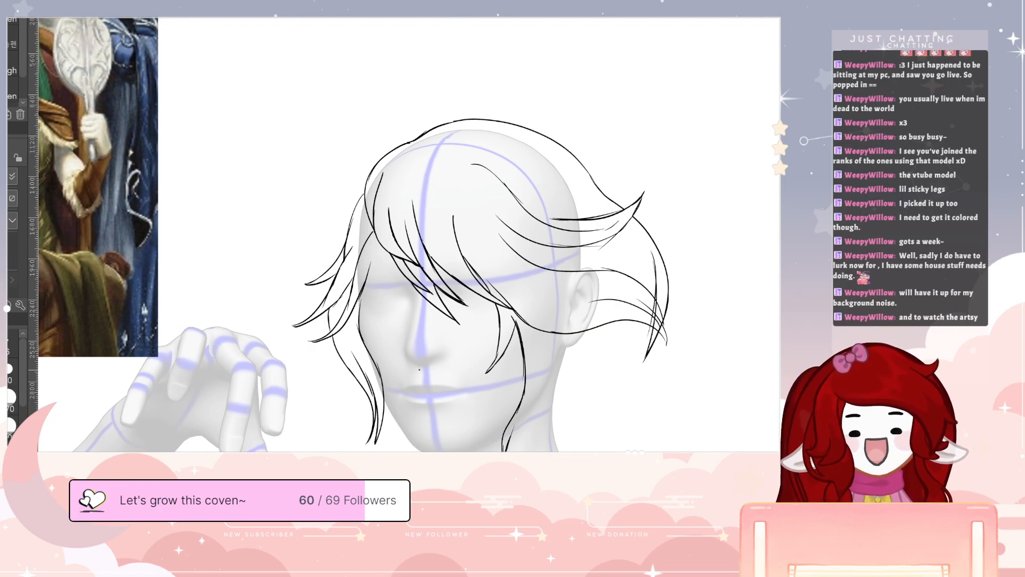
mouse_move(355, 373)
mouse_down()
mouse_move(345, 429)
mouse_move(331, 436)
mouse_move(368, 396)
mouse_up()
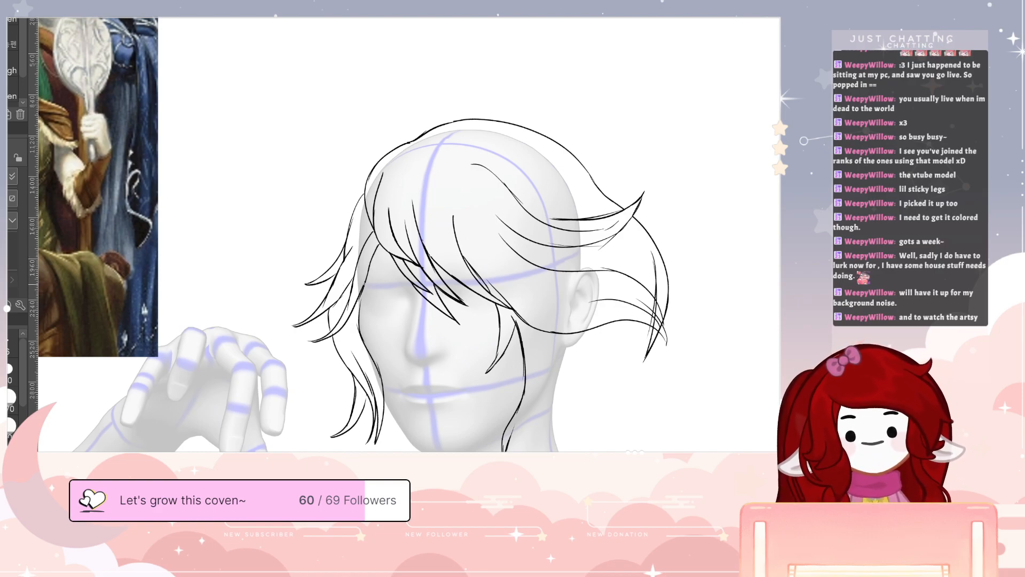
drag(361, 293, 359, 318)
- Erase the overlapping line at the top of the long lock in front of the ear
key(e)
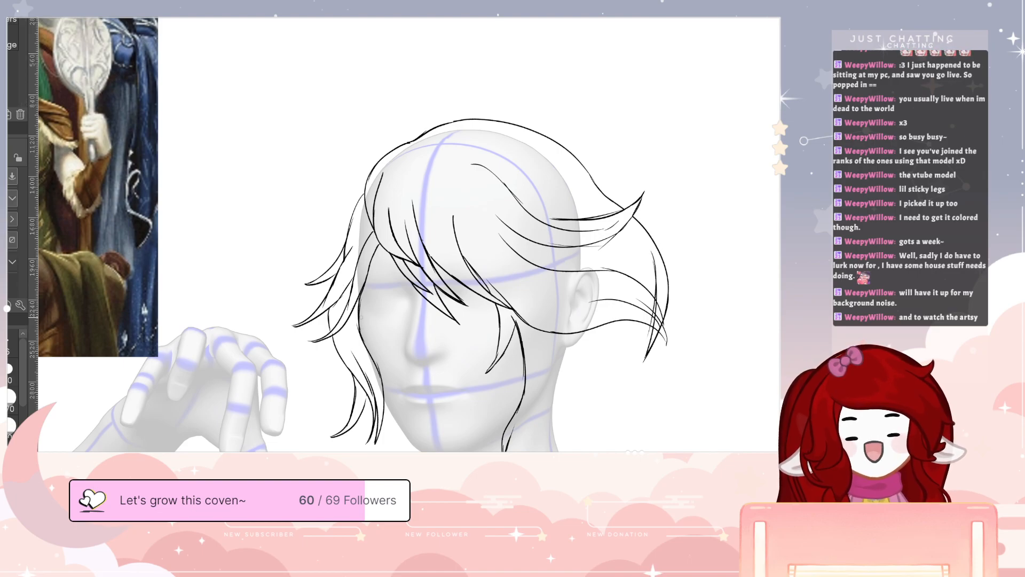
key(p)
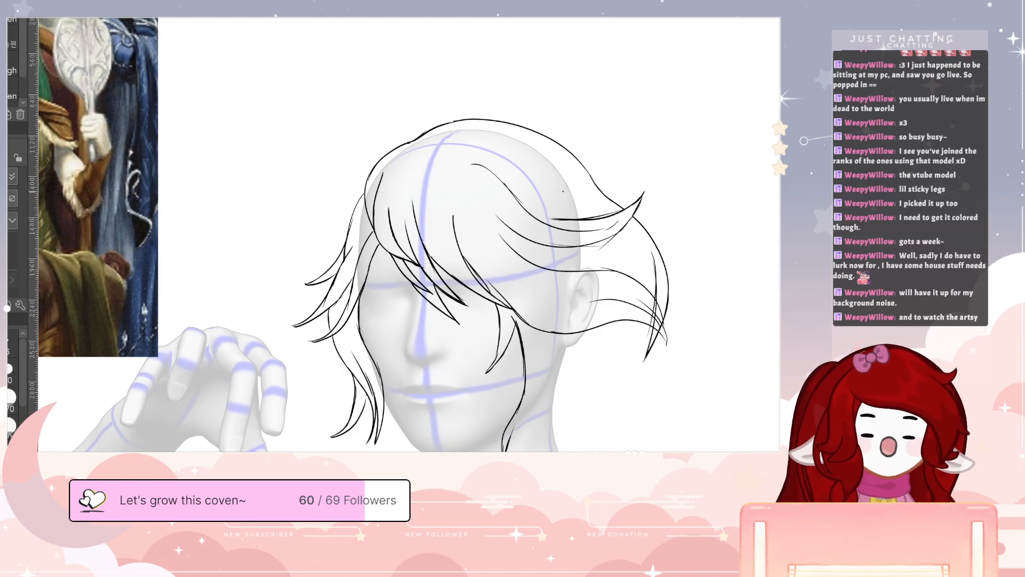
key(e)
drag(517, 321, 516, 319)
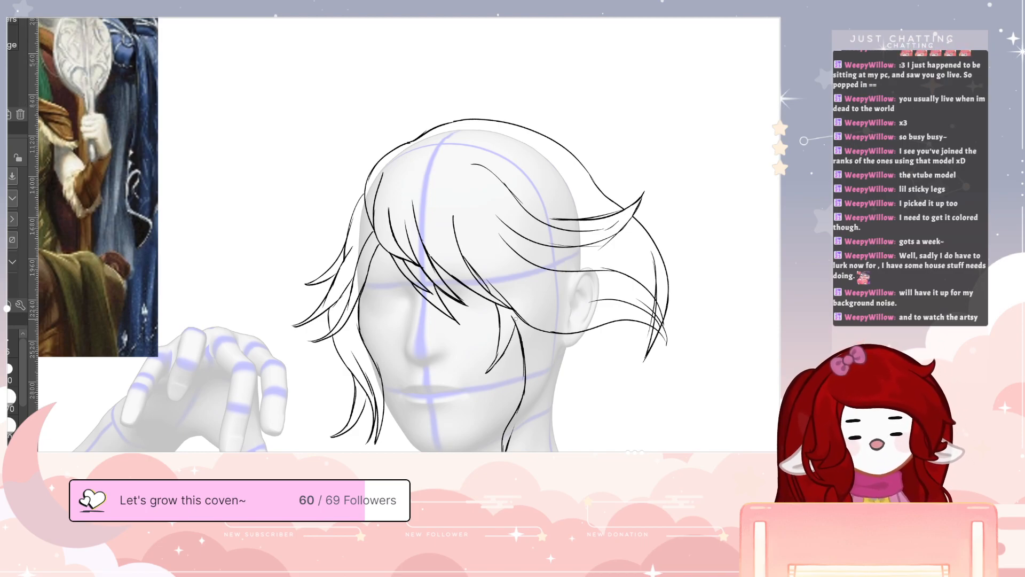
- Draw the far eyebrow beneath the bangs, along the mannequin's brow guide line
key(p)
mouse_move(590, 367)
mouse_down()
mouse_move(582, 350)
mouse_move(607, 338)
mouse_move(602, 321)
mouse_up()
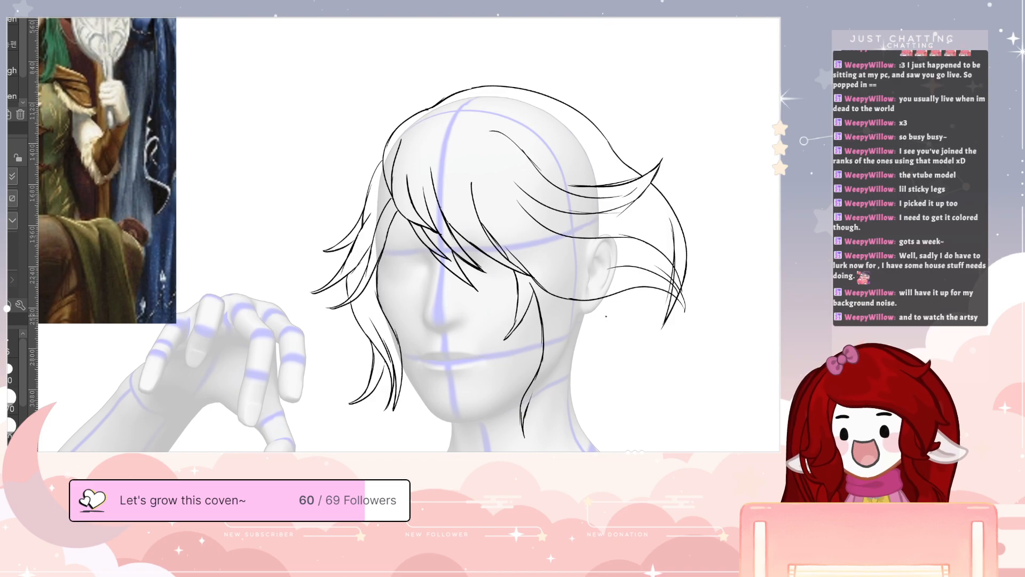
drag(604, 361, 593, 307)
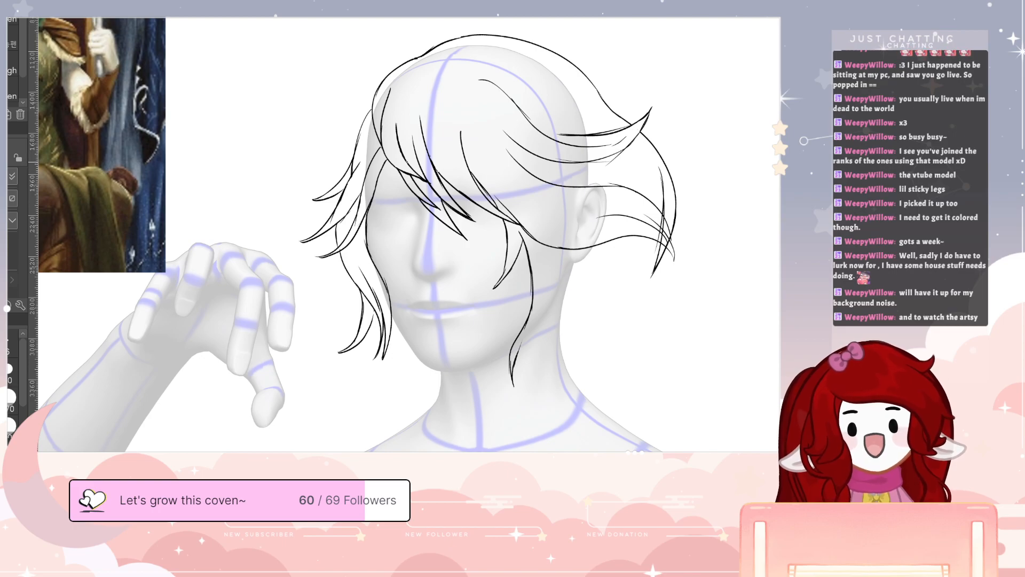
drag(396, 186, 380, 184)
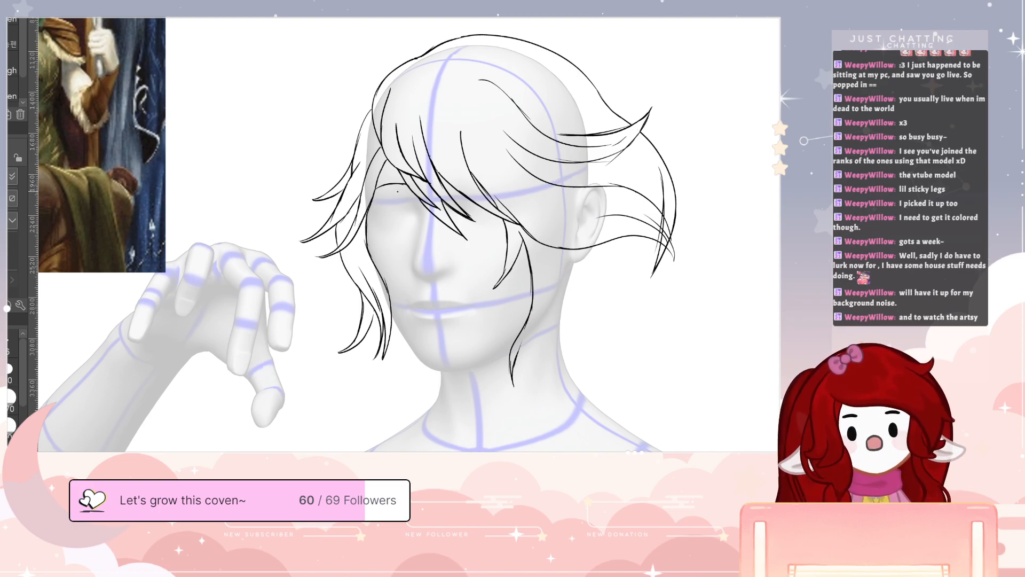
drag(413, 192, 378, 194)
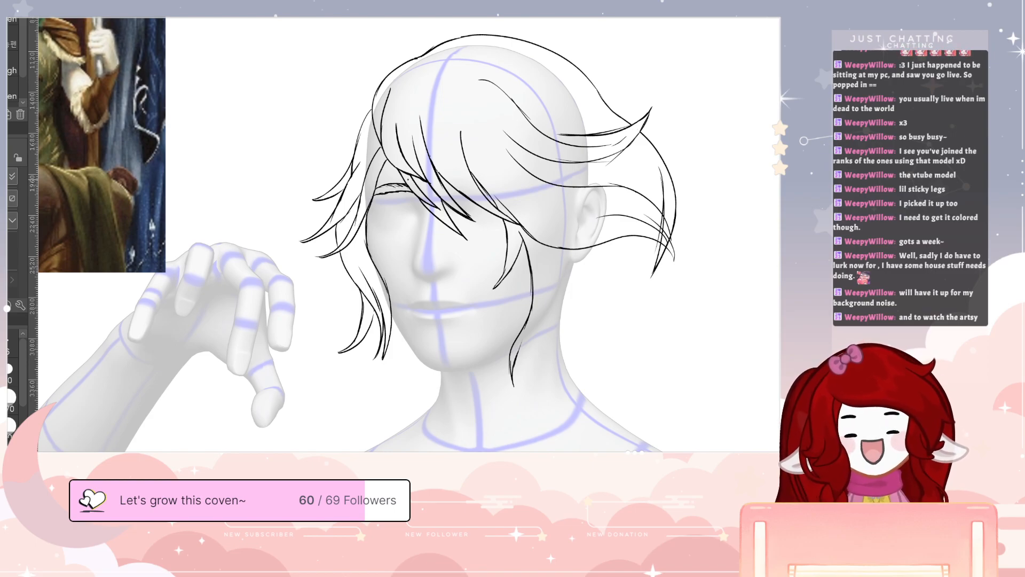
- Draw a long curved lock running from behind the near front lock down the neck to a point near the collarbone
drag(636, 366, 538, 328)
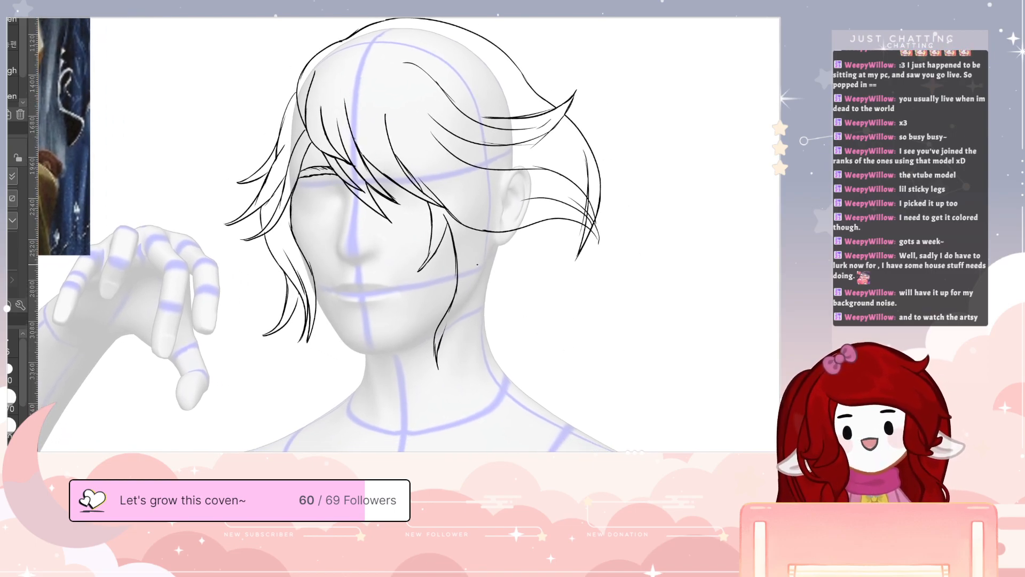
drag(467, 297, 442, 335)
mouse_move(470, 262)
mouse_down()
mouse_move(456, 313)
mouse_move(476, 331)
mouse_up()
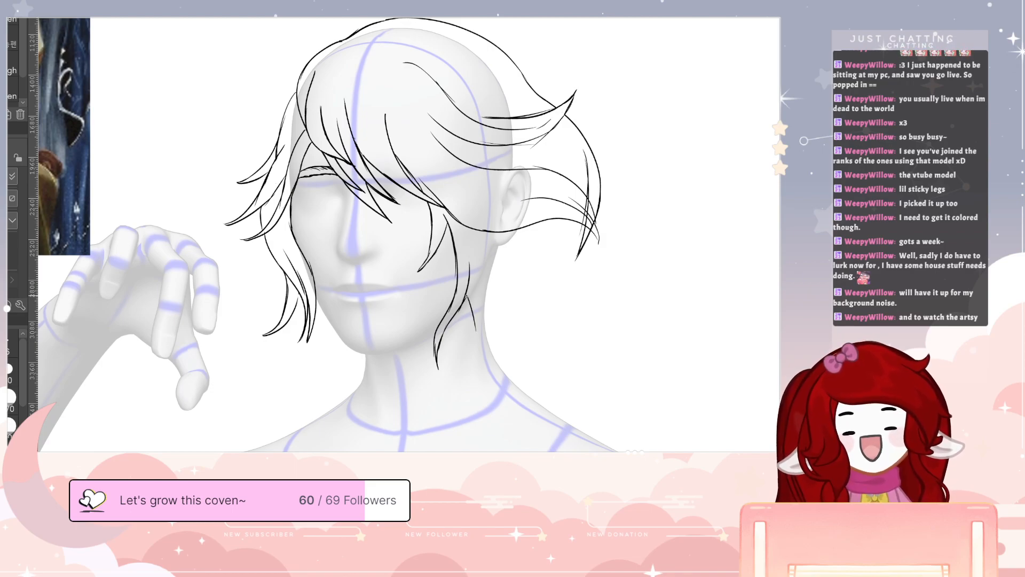
mouse_move(465, 295)
mouse_down()
mouse_move(482, 359)
mouse_move(463, 452)
mouse_up()
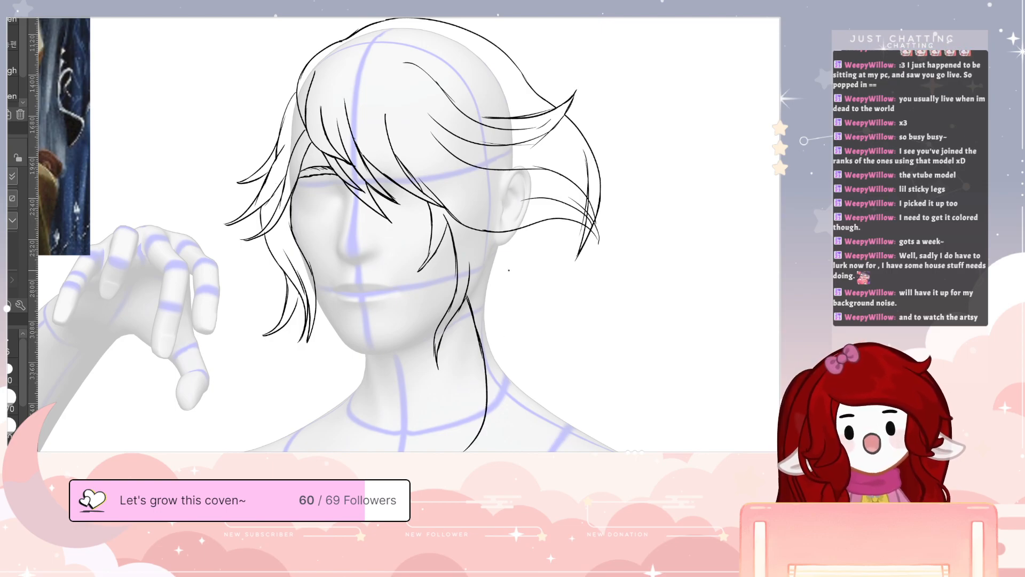
mouse_move(491, 248)
mouse_down()
mouse_move(505, 296)
mouse_move(501, 396)
mouse_move(463, 451)
mouse_up()
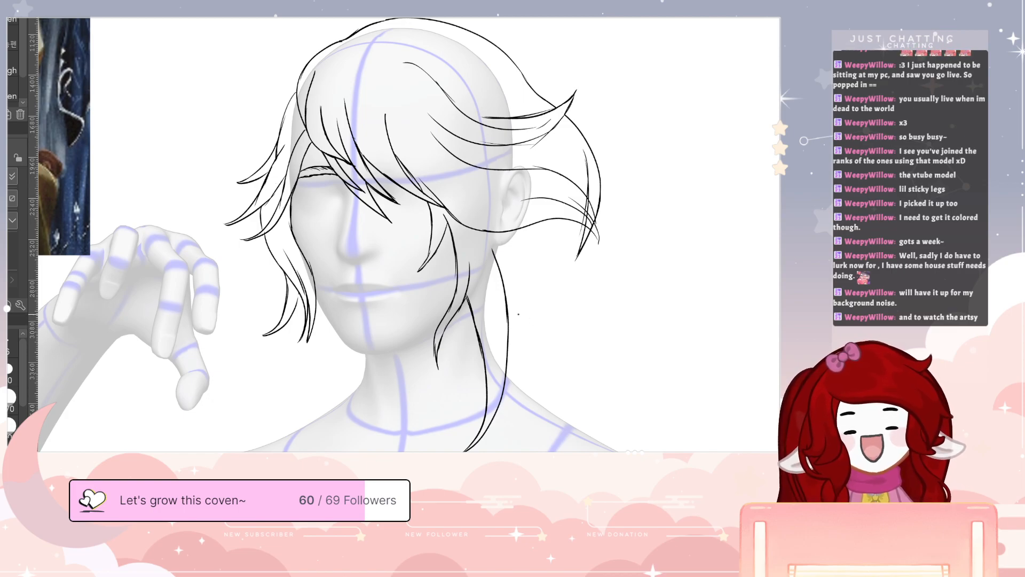
- Draw strands sweeping outward from below the ear to a pointed tip behind the neck
drag(487, 240, 577, 316)
drag(534, 255, 576, 315)
drag(553, 298, 566, 309)
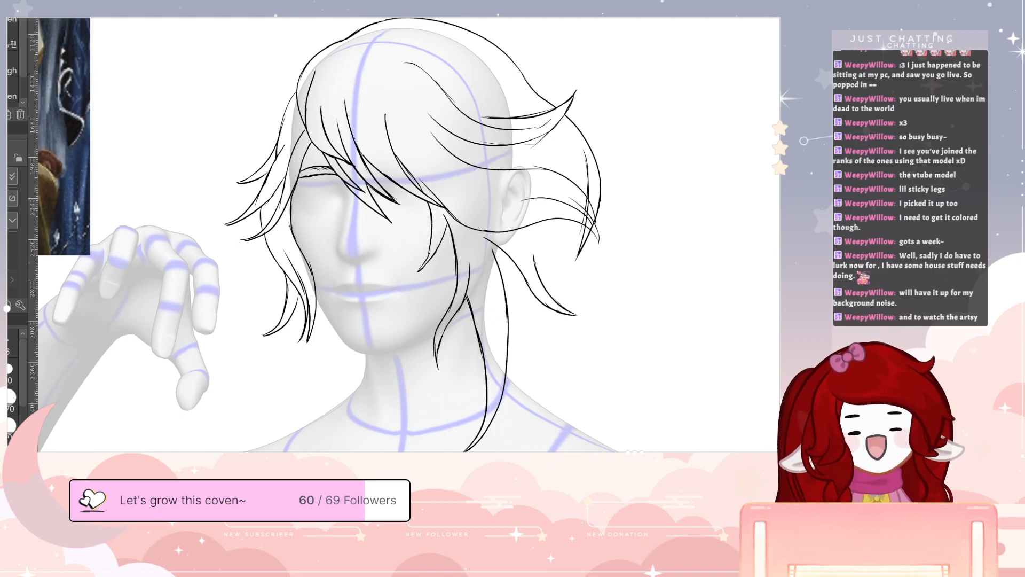
drag(575, 219, 566, 289)
key(ctrl+z)
key(ctrl+z)
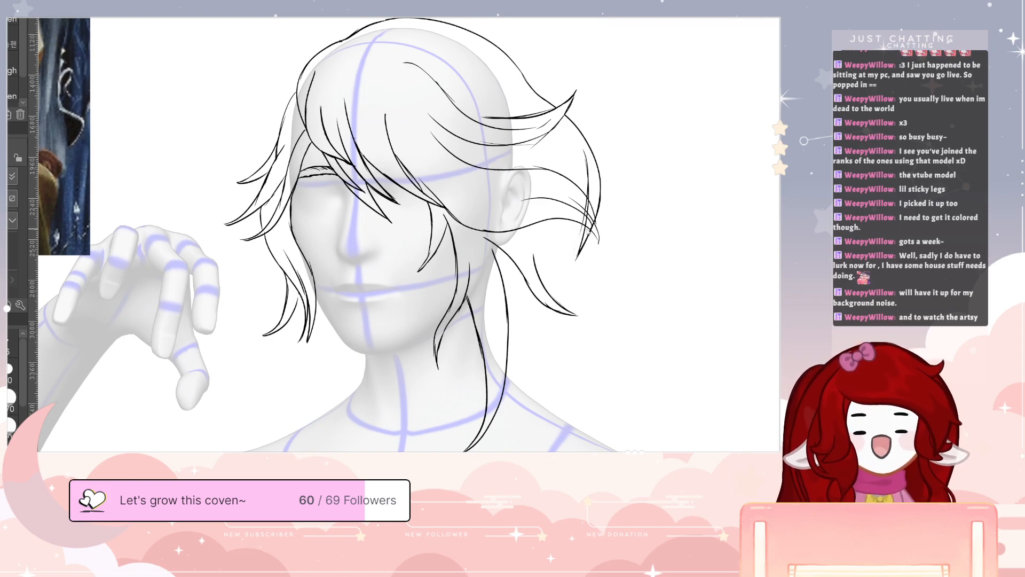
- Draw the outer curve joining the back hair to the lower pointed tip, and erase the overlapping strand ends
mouse_move(589, 231)
mouse_down()
mouse_move(565, 284)
mouse_move(574, 305)
mouse_move(566, 285)
mouse_move(567, 296)
mouse_up()
key(ctrl+z)
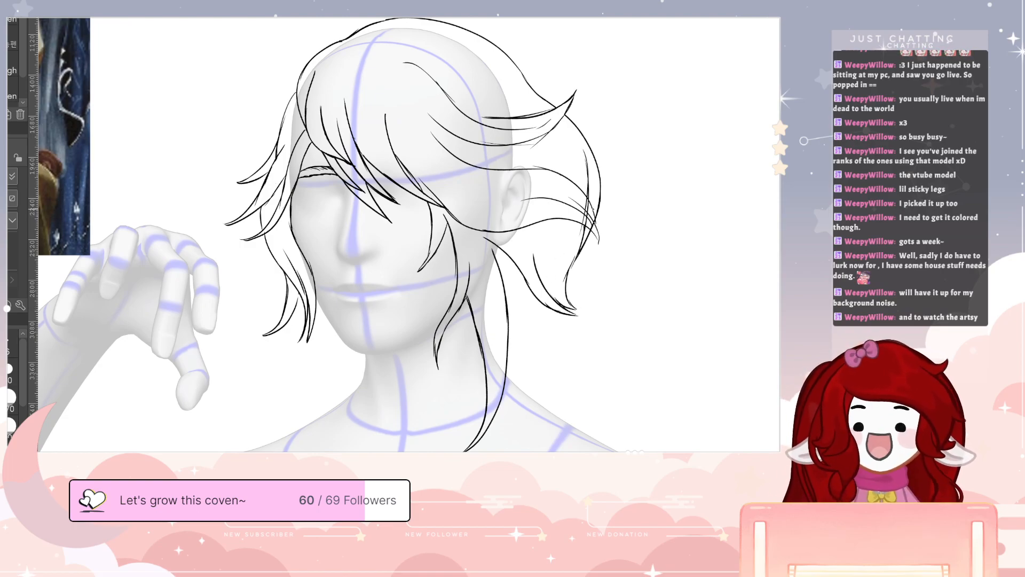
key(e)
drag(589, 212, 584, 228)
key(p)
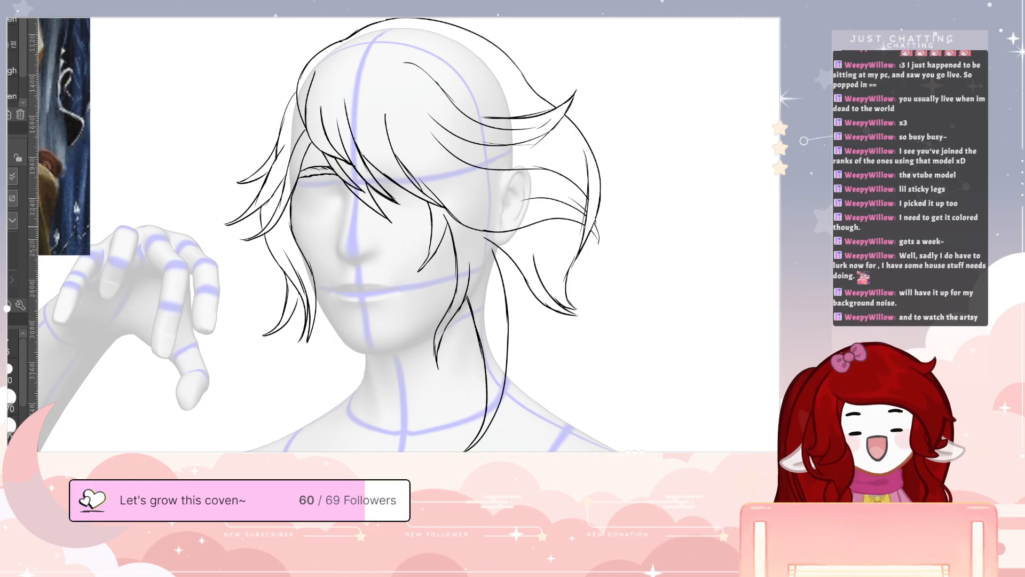
- Add an inner strand along the back hair's outer edge and redraw its small lower tip
drag(569, 150, 589, 188)
key(e)
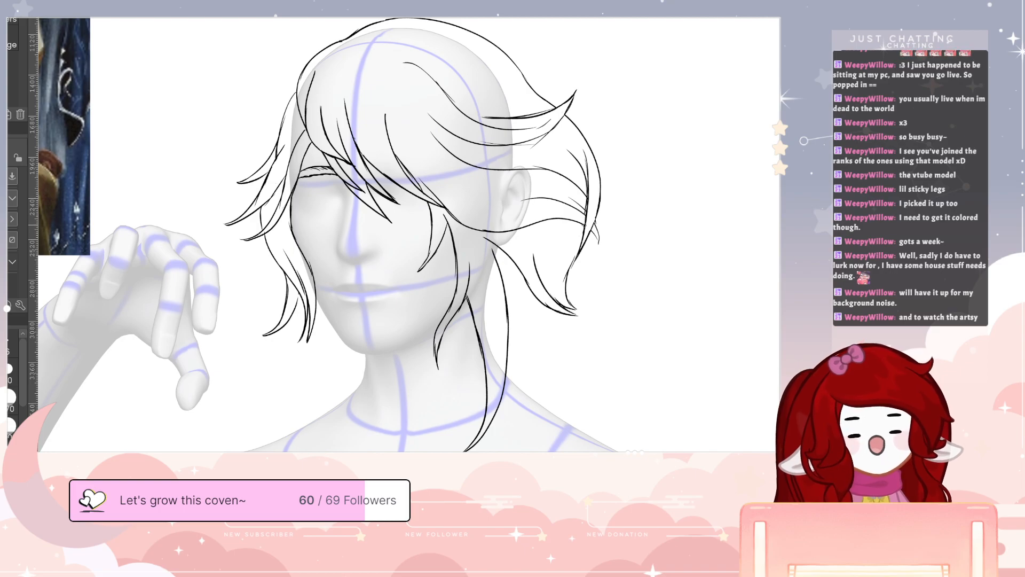
key(p)
mouse_move(591, 230)
mouse_down()
mouse_move(600, 247)
mouse_move(599, 236)
mouse_up()
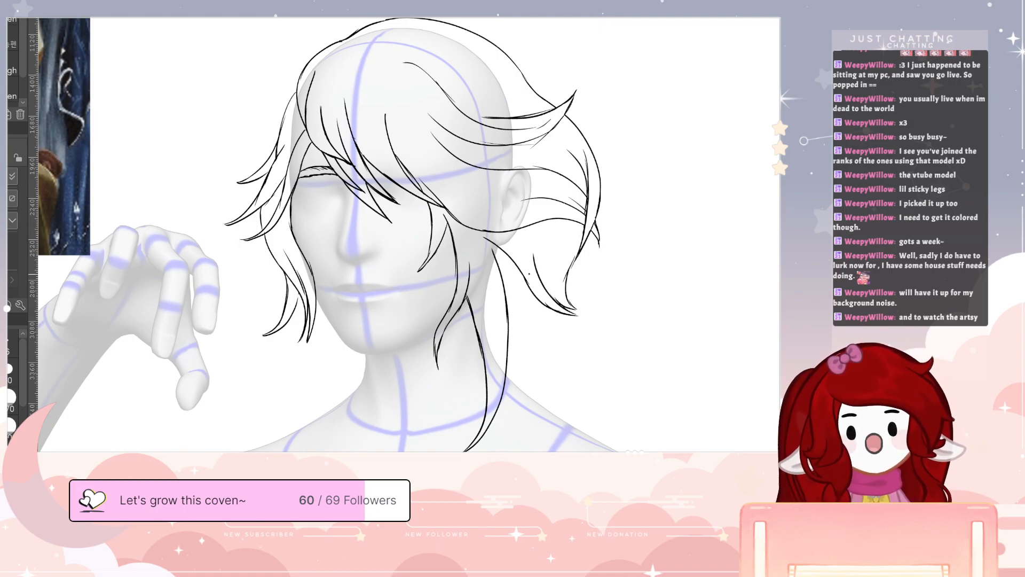
- Draw the upper part of a braid hanging from below the ear to the shoulder, with interwoven strand segments
mouse_move(525, 279)
mouse_down()
mouse_move(520, 327)
mouse_move(524, 308)
mouse_move(505, 289)
mouse_move(518, 332)
mouse_up()
drag(534, 292, 521, 367)
mouse_move(522, 332)
mouse_down()
mouse_move(510, 358)
mouse_move(522, 404)
mouse_move(507, 400)
mouse_move(509, 427)
mouse_up()
drag(528, 391, 520, 417)
mouse_move(526, 404)
mouse_down()
mouse_move(515, 423)
mouse_move(523, 432)
mouse_up()
drag(523, 431, 513, 448)
drag(507, 403, 505, 442)
mouse_move(514, 417)
mouse_down()
mouse_move(504, 451)
mouse_move(518, 452)
mouse_up()
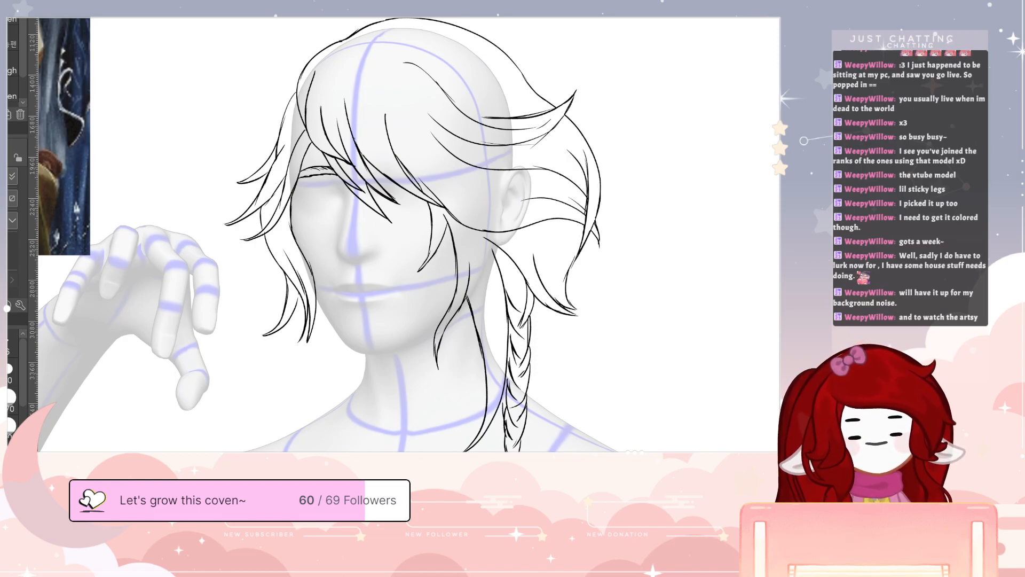
- Extend the braid in tapering woven segments from the shoulder down onto the chest
scroll(409, 235, down, 3)
drag(504, 327, 501, 356)
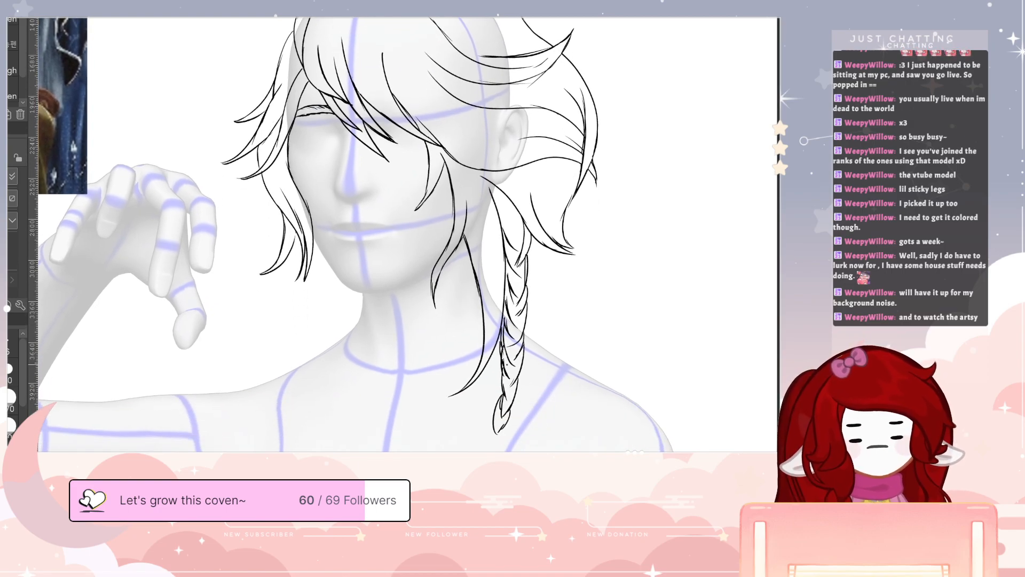
drag(507, 424, 491, 451)
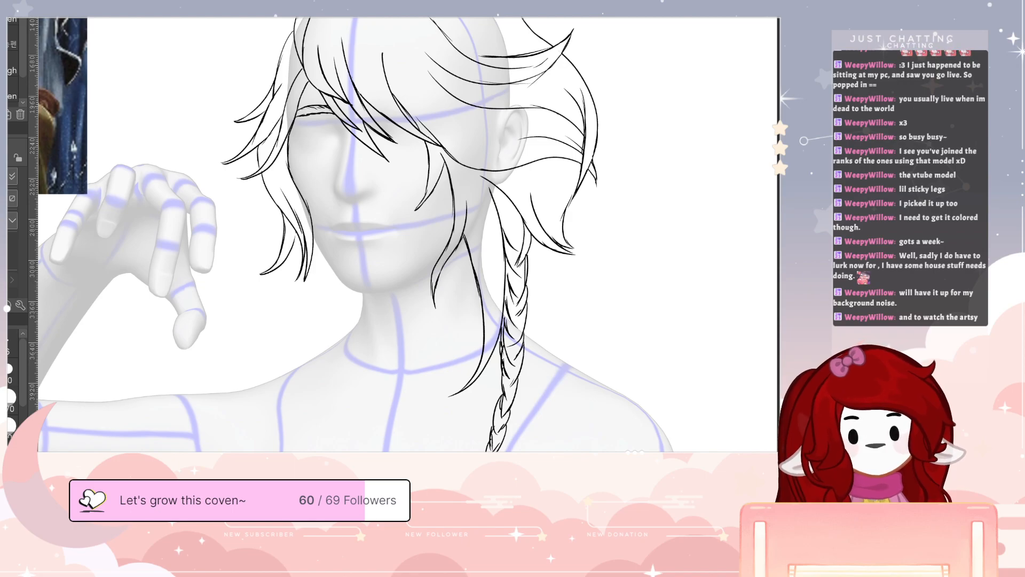
scroll(408, 235, down, 3)
drag(498, 409, 483, 451)
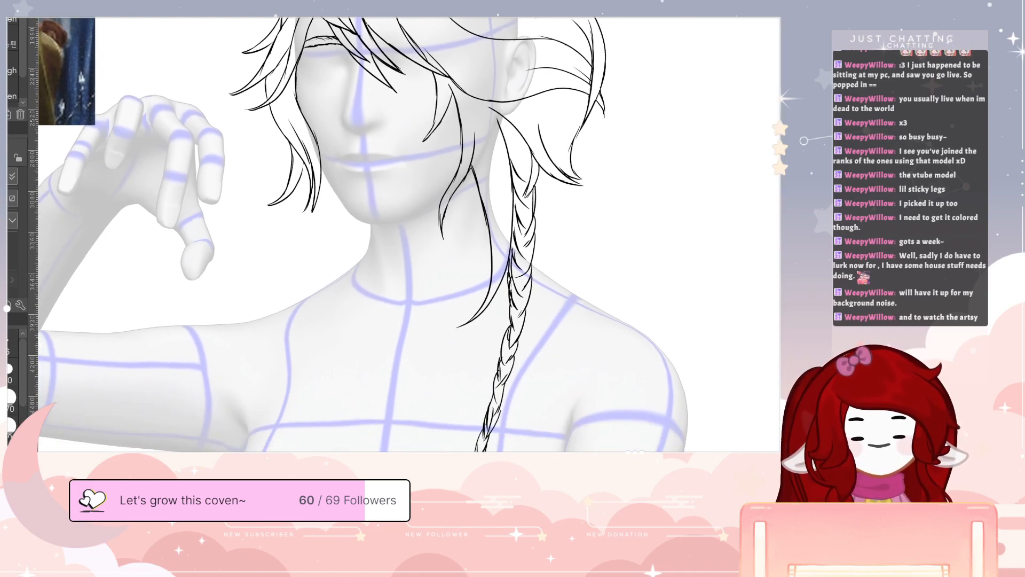
- Draw a long loose lock hanging from the back hair's outer tip to a point just above the shoulder
drag(446, 151, 675, 451)
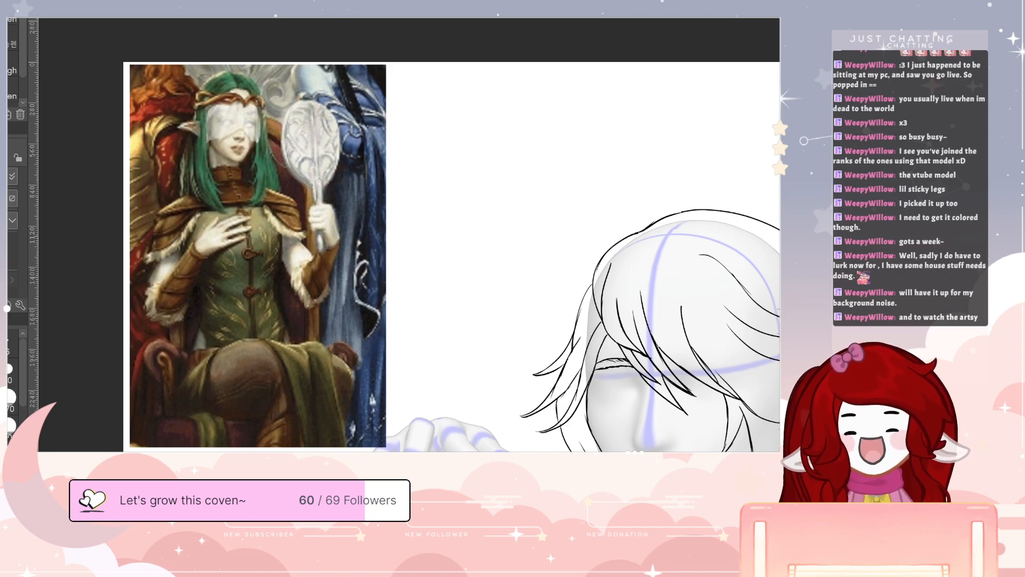
drag(745, 448, 543, 185)
drag(690, 437, 511, 399)
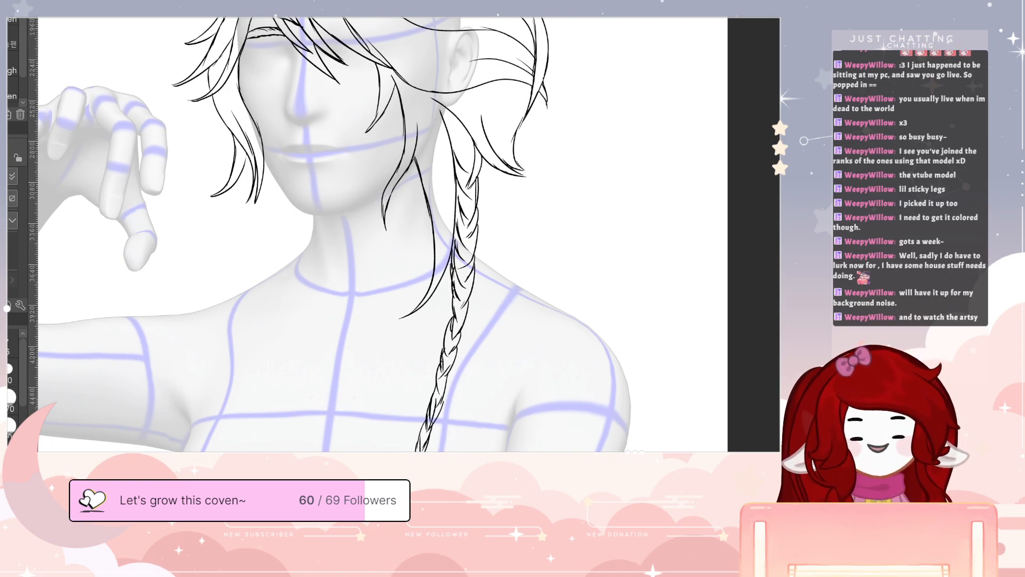
drag(526, 315, 528, 429)
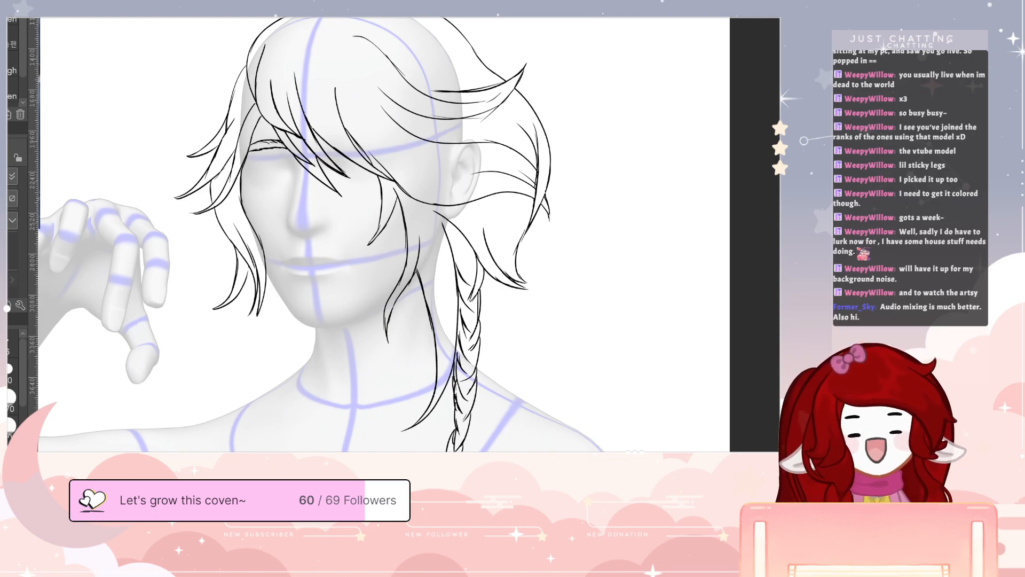
drag(605, 374, 645, 380)
drag(573, 227, 590, 284)
mouse_move(576, 246)
mouse_down()
mouse_move(606, 325)
mouse_move(600, 363)
mouse_up()
drag(586, 292, 598, 367)
drag(591, 313, 599, 343)
drag(574, 241, 605, 296)
drag(612, 363, 607, 404)
drag(609, 323, 606, 404)
mouse_move(602, 341)
mouse_down()
mouse_move(594, 384)
mouse_move(595, 348)
mouse_up()
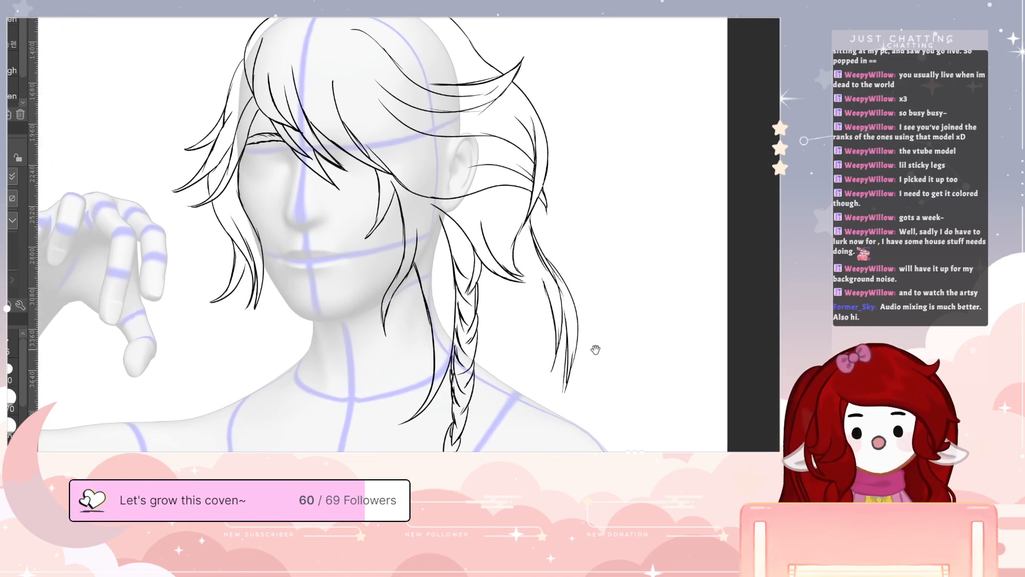
- Add loose tapering strands alongside the braid, hanging down over the shoulder
mouse_move(484, 282)
mouse_down()
mouse_move(488, 317)
mouse_move(481, 286)
mouse_move(479, 397)
mouse_move(497, 293)
mouse_move(501, 323)
mouse_up()
drag(485, 389, 482, 333)
drag(476, 451, 489, 339)
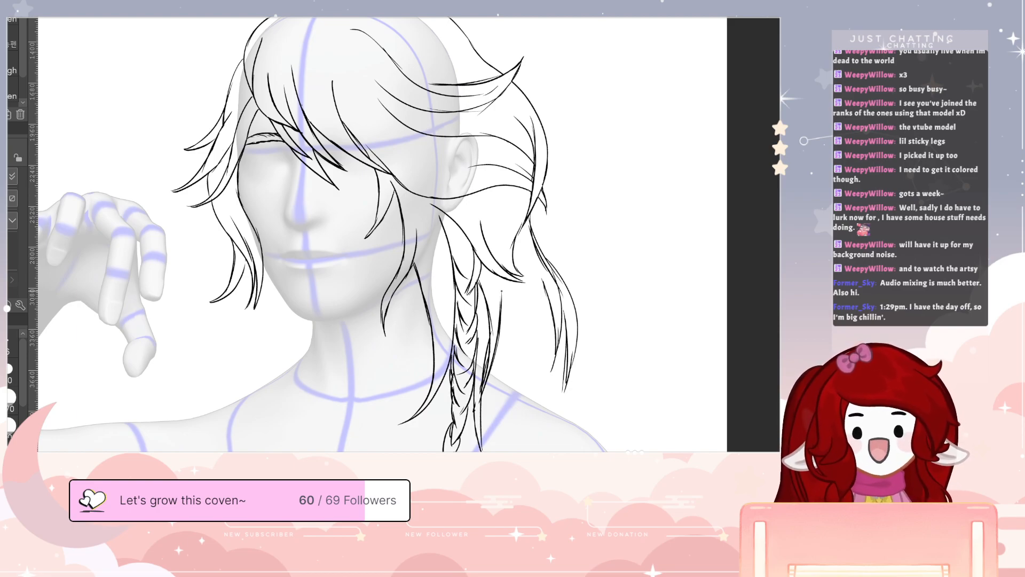
- Draw the upper part of a second braid behind the first, descending toward the shoulder
mouse_move(500, 295)
mouse_down()
mouse_move(500, 310)
mouse_move(521, 318)
mouse_move(510, 309)
mouse_up()
mouse_move(506, 298)
mouse_down()
mouse_move(514, 317)
mouse_move(505, 303)
mouse_up()
drag(502, 297, 518, 339)
mouse_move(508, 321)
mouse_down()
mouse_move(527, 369)
mouse_move(526, 359)
mouse_up()
mouse_move(525, 336)
mouse_down()
mouse_move(528, 389)
mouse_move(561, 410)
mouse_up()
drag(515, 365, 549, 404)
- Continue the second braid over the shoulder and down the outer arm, finishing it with a banded tie
drag(618, 434, 566, 351)
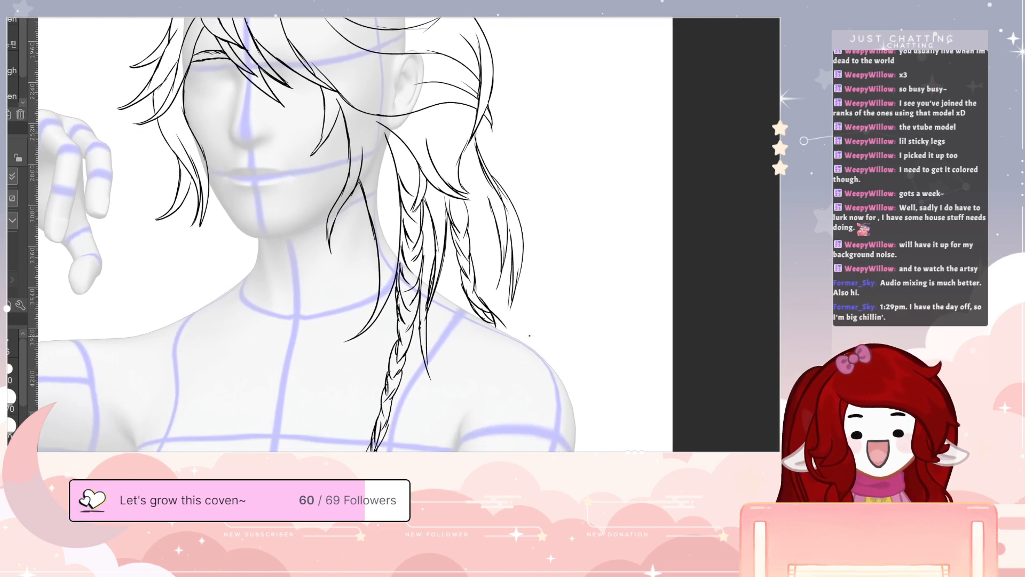
mouse_move(491, 323)
mouse_down()
mouse_move(562, 375)
mouse_move(578, 420)
mouse_up()
scroll(586, 419, down, 3)
drag(573, 320, 582, 373)
drag(571, 334, 585, 368)
mouse_move(572, 332)
mouse_down()
mouse_move(587, 389)
mouse_move(579, 418)
mouse_up()
drag(576, 399, 581, 436)
mouse_move(585, 434)
mouse_down()
mouse_move(575, 452)
mouse_move(608, 448)
mouse_move(595, 383)
mouse_move(558, 377)
mouse_move(560, 385)
mouse_up()
drag(561, 370, 555, 412)
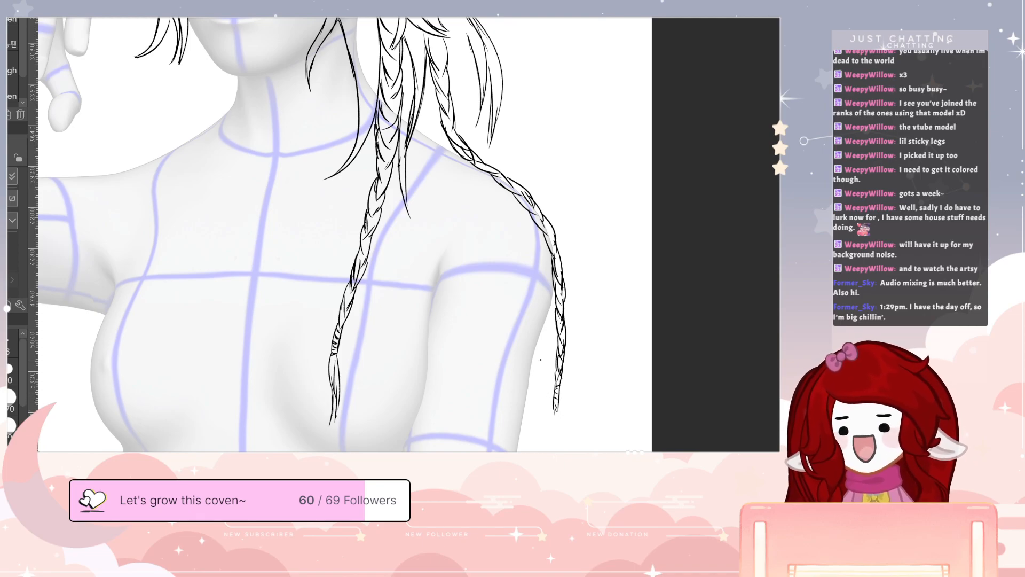
- Draw a loose, pointed tuft of hair below the tie of the braid hanging along the outer arm
drag(557, 406, 548, 452)
mouse_move(589, 410)
mouse_down()
mouse_move(577, 399)
mouse_move(565, 428)
mouse_move(544, 438)
mouse_up()
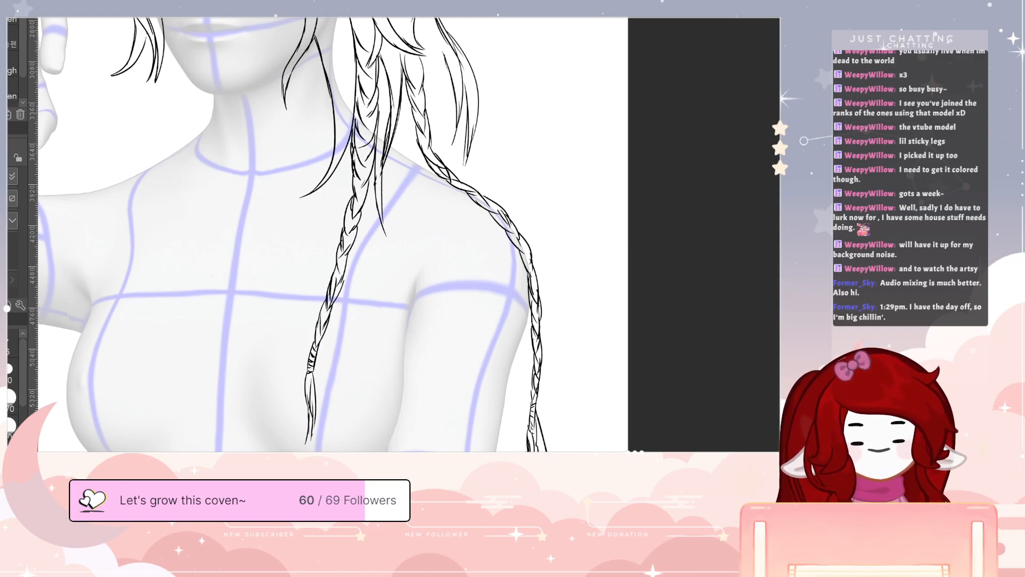
drag(536, 408, 556, 452)
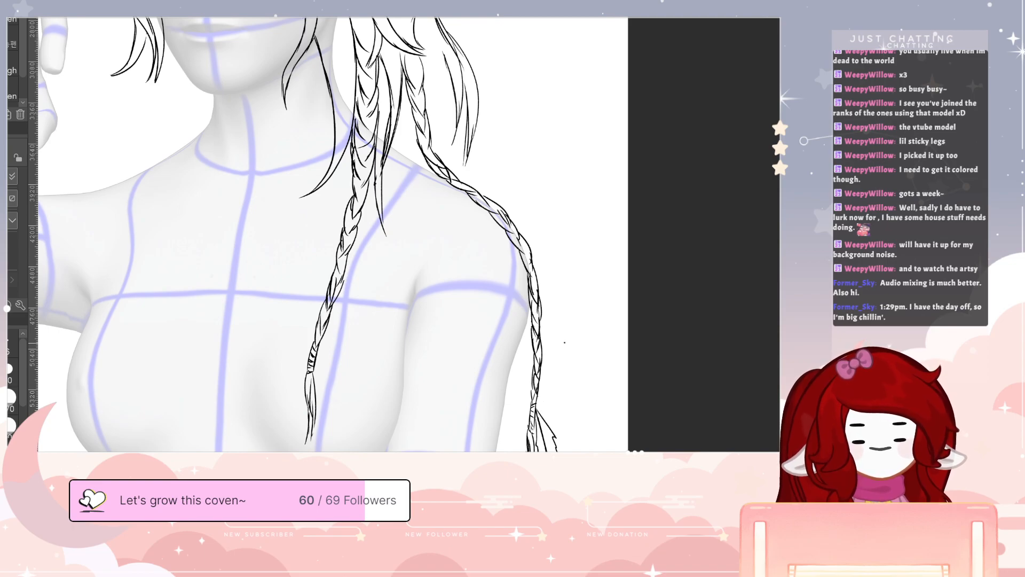
- Fill the loose lock behind the second braid with long, tapering inner strands down to the shoulder
mouse_move(568, 256)
mouse_down()
mouse_move(666, 350)
mouse_move(648, 268)
mouse_move(655, 235)
mouse_move(566, 382)
mouse_up()
drag(577, 338, 600, 311)
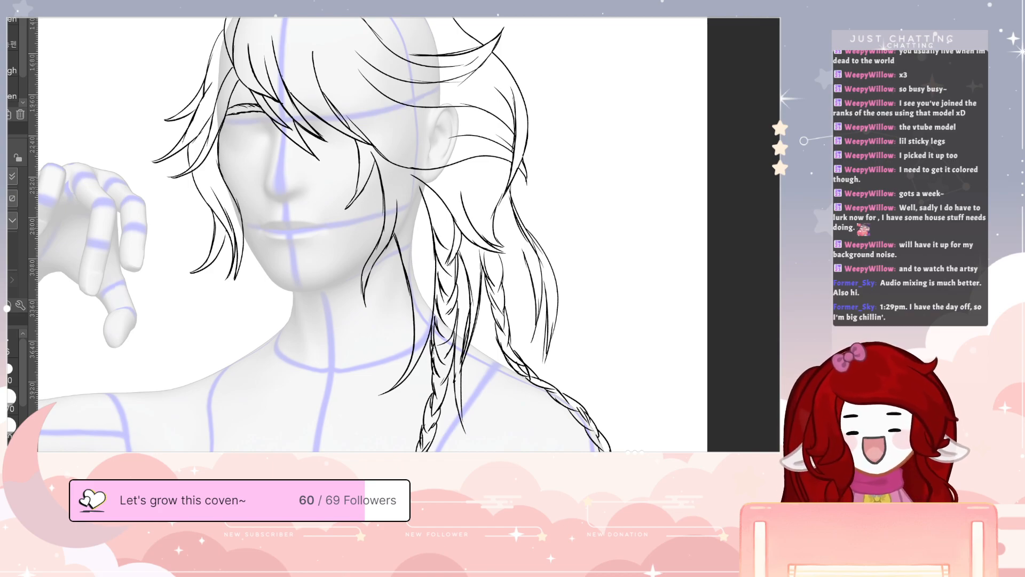
mouse_move(521, 240)
mouse_down()
mouse_move(535, 345)
mouse_move(558, 375)
mouse_up()
drag(517, 324, 557, 375)
mouse_move(510, 303)
mouse_down()
mouse_move(551, 369)
mouse_move(534, 339)
mouse_up()
drag(516, 244, 527, 304)
drag(508, 217, 523, 265)
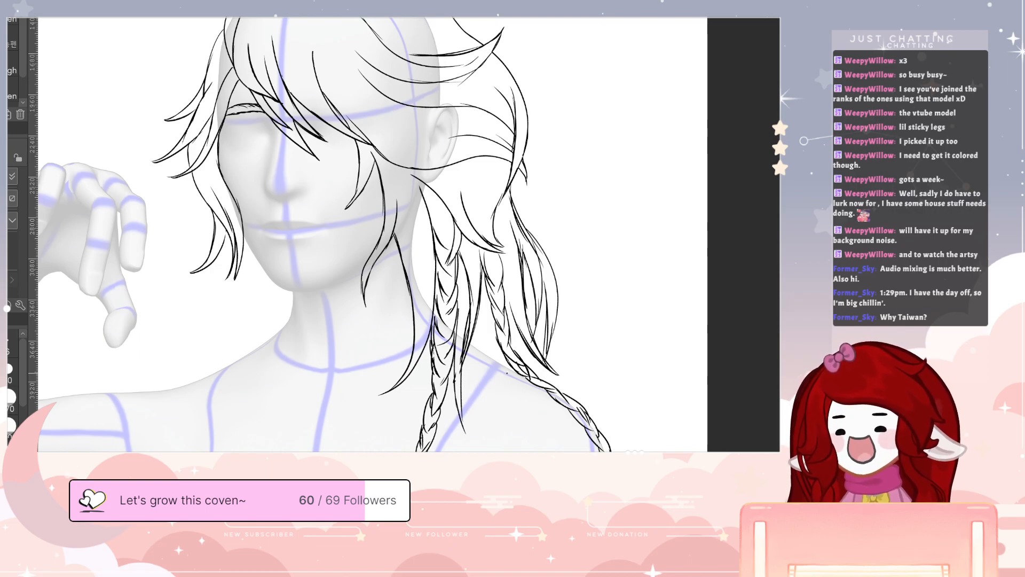
key(r)
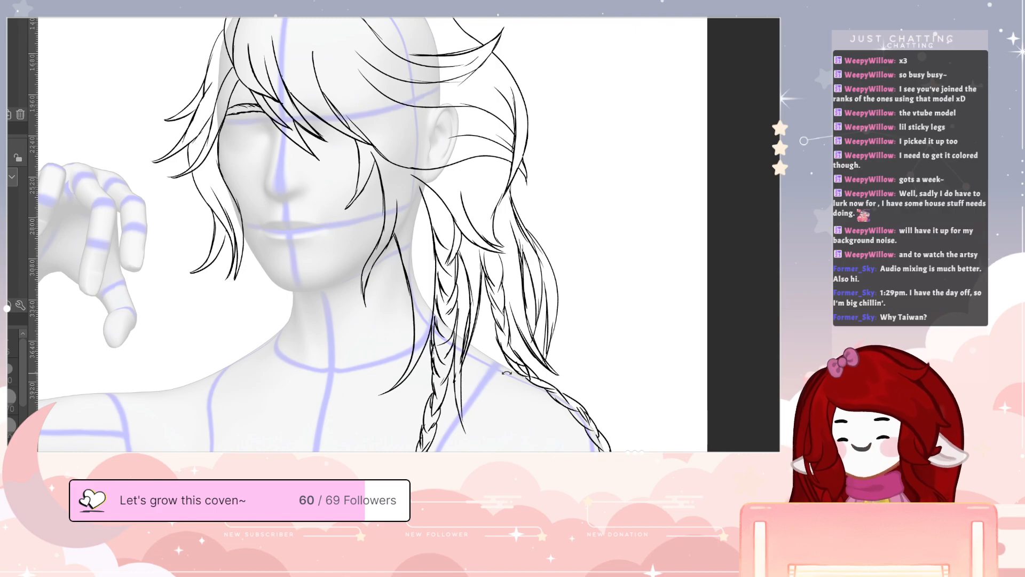
key(p)
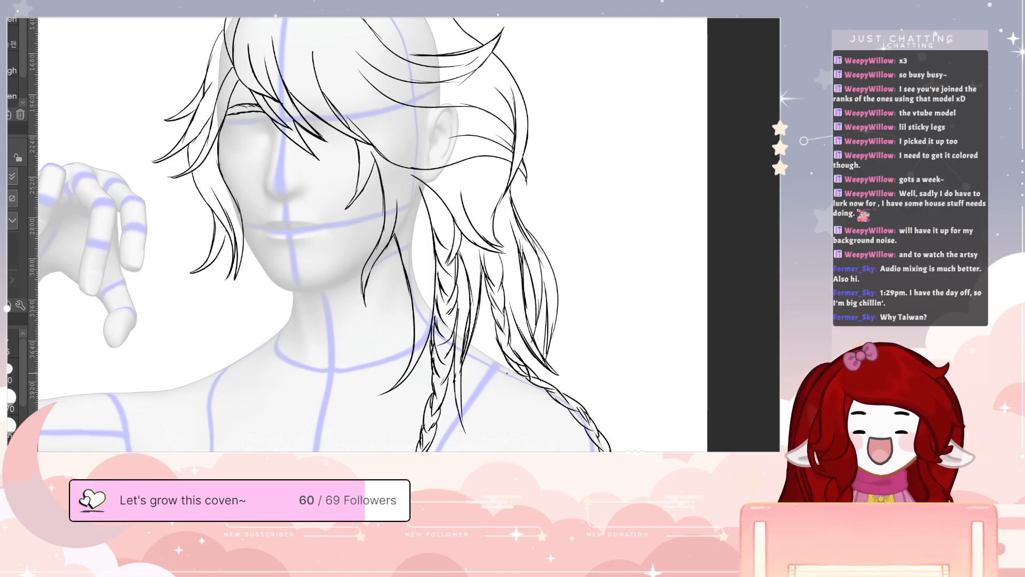
- Draw long, wavy loose strands between the two braids, tapering to points on the upper chest
drag(471, 340, 469, 452)
drag(476, 414, 464, 452)
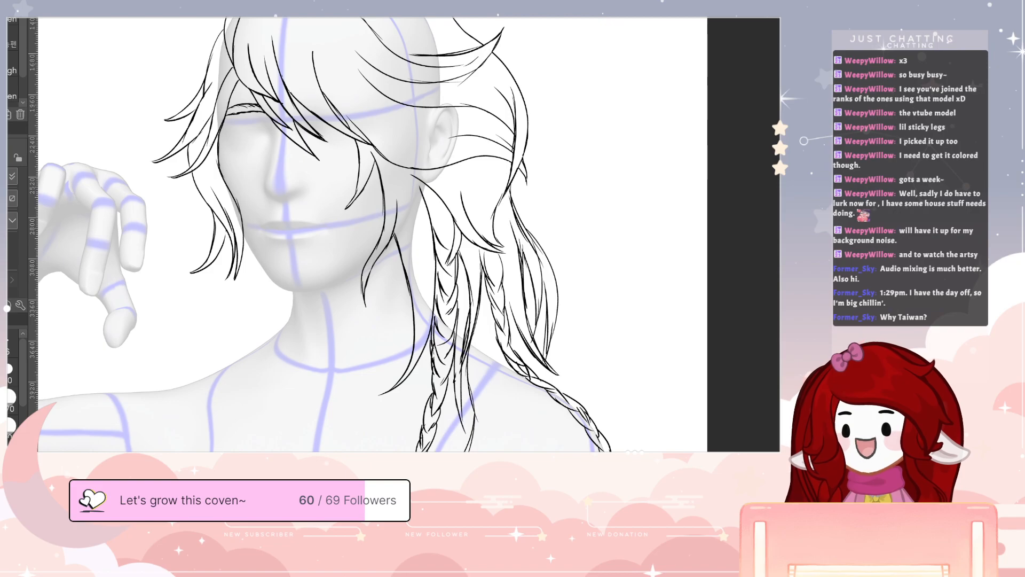
mouse_move(477, 451)
mouse_down()
mouse_move(485, 362)
mouse_move(492, 451)
mouse_move(491, 328)
mouse_up()
drag(490, 327, 495, 397)
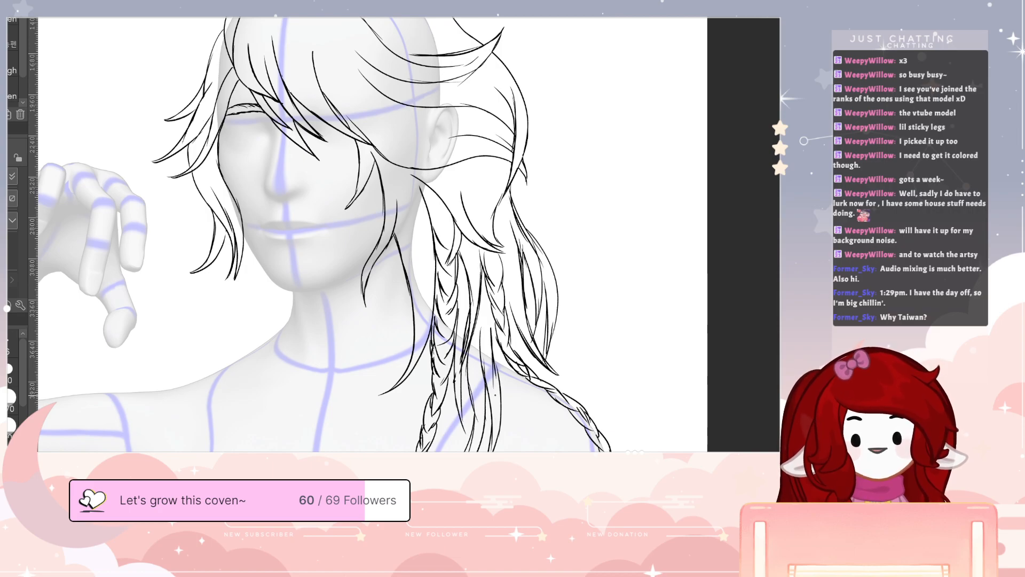
scroll(495, 397, down, 3)
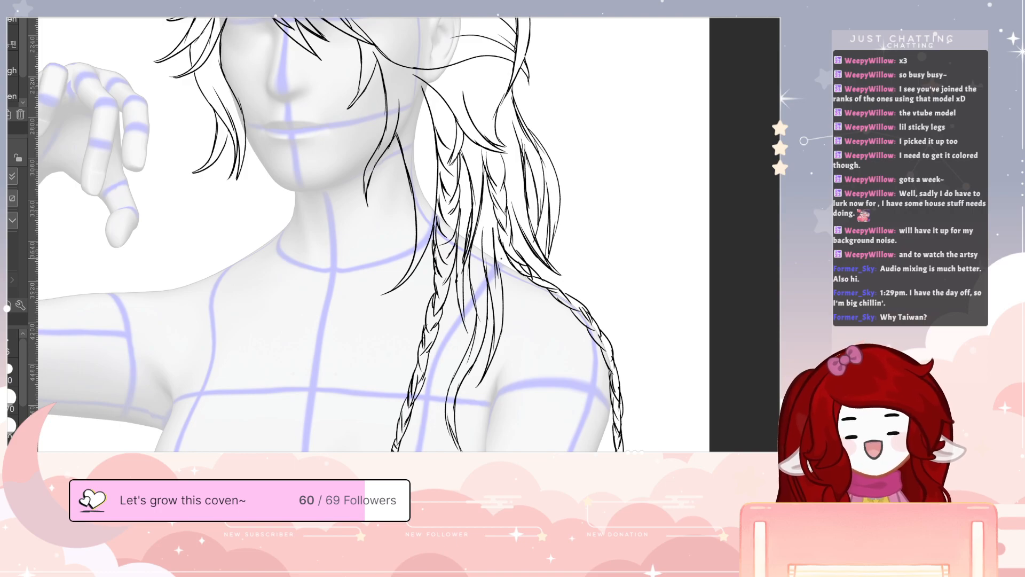
- Draw the upper part of a string of small round beads along the second braid, above the shoulder
mouse_move(497, 251)
mouse_down()
mouse_move(504, 264)
mouse_move(493, 242)
mouse_up()
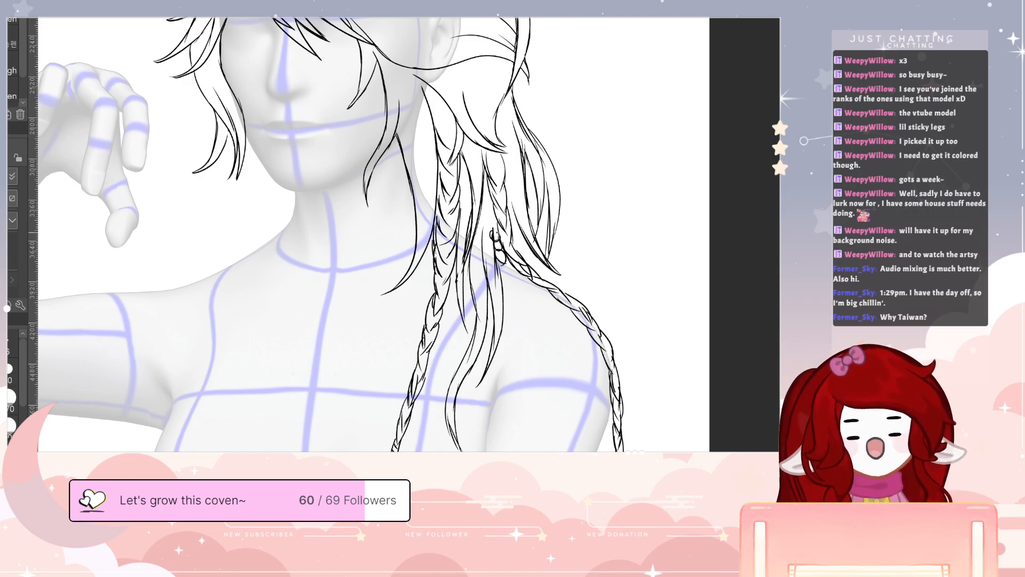
key(e)
key(p)
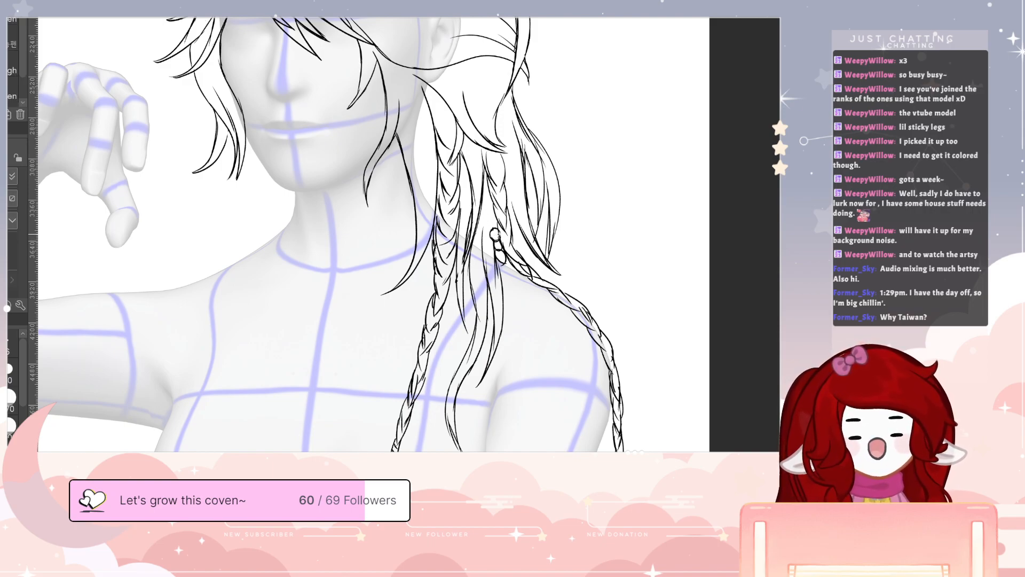
drag(491, 218, 486, 177)
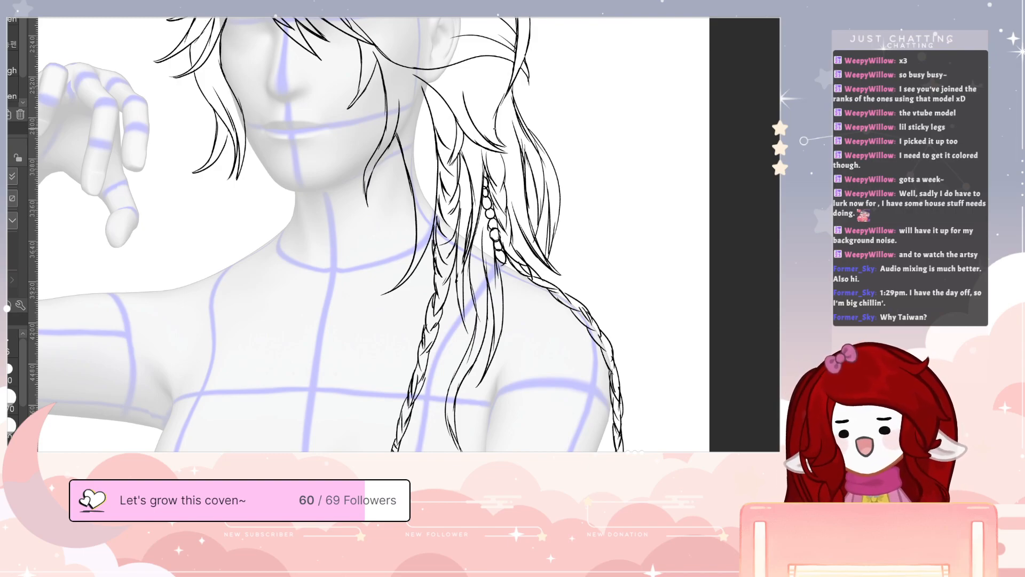
key(e)
key(p)
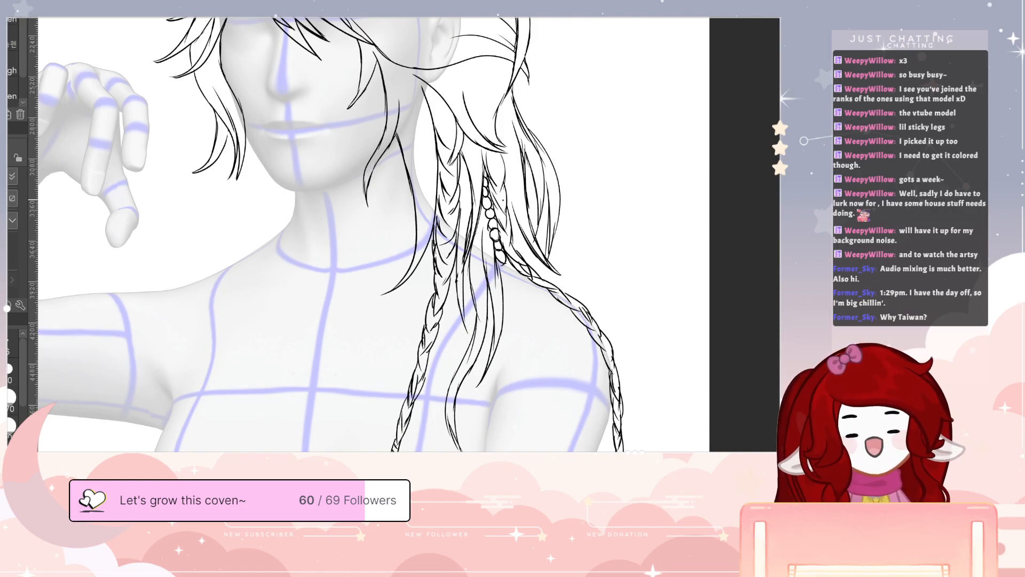
- Continue the string of round beads down past the shoulder in a gentle curve to beside the armpit
drag(502, 262, 505, 306)
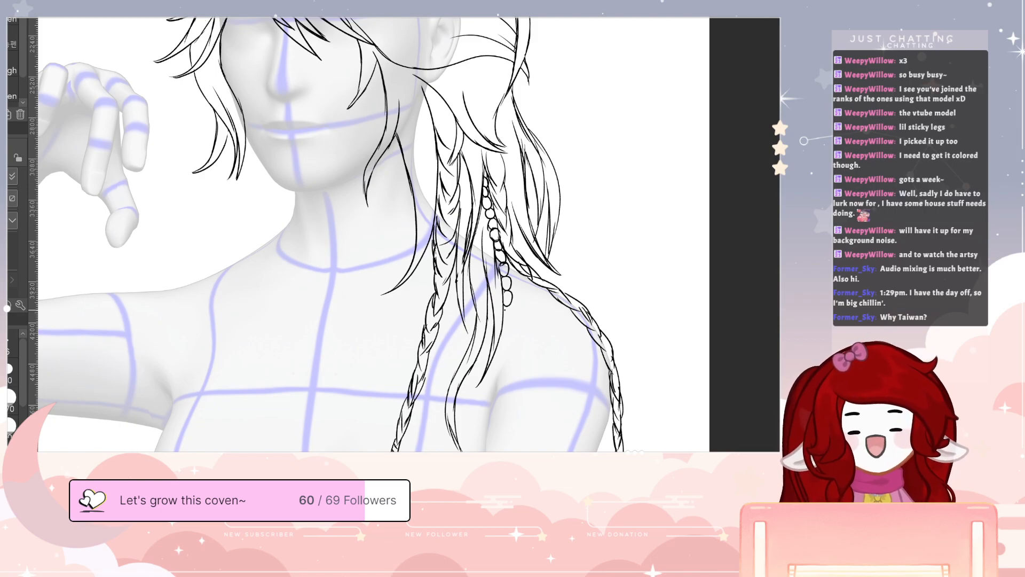
drag(510, 305, 492, 398)
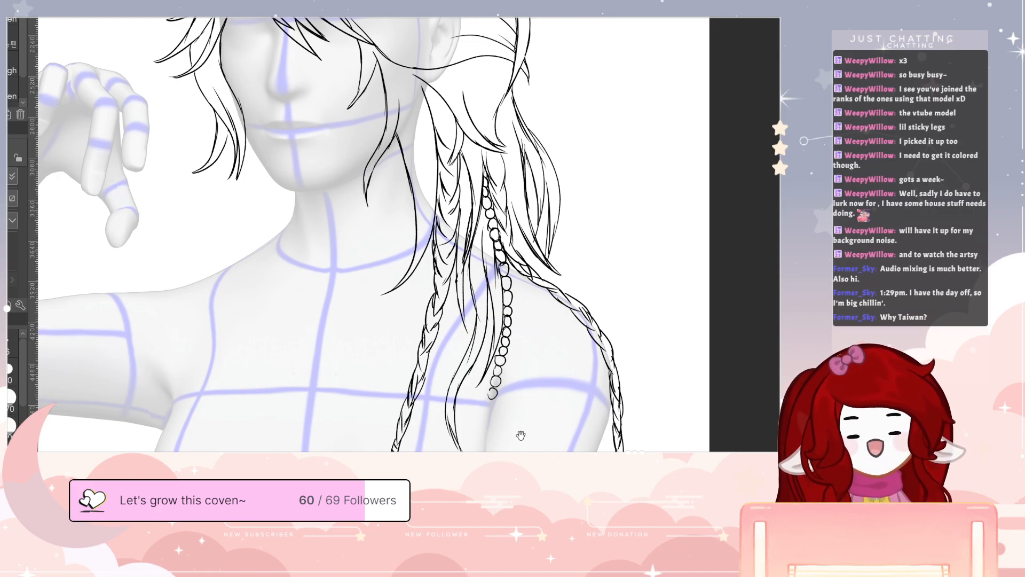
drag(521, 434, 511, 376)
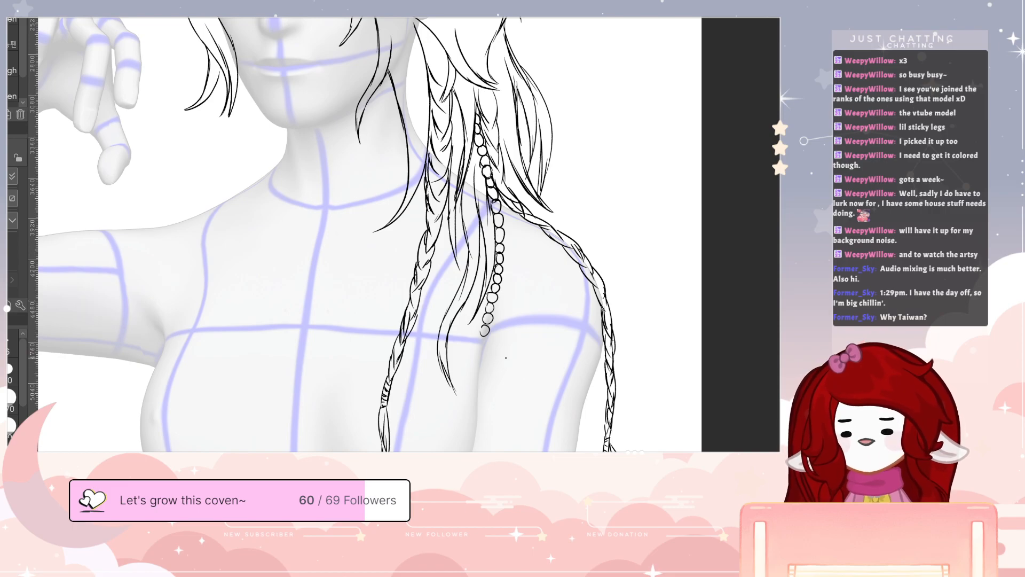
drag(487, 335, 485, 340)
drag(482, 340, 475, 378)
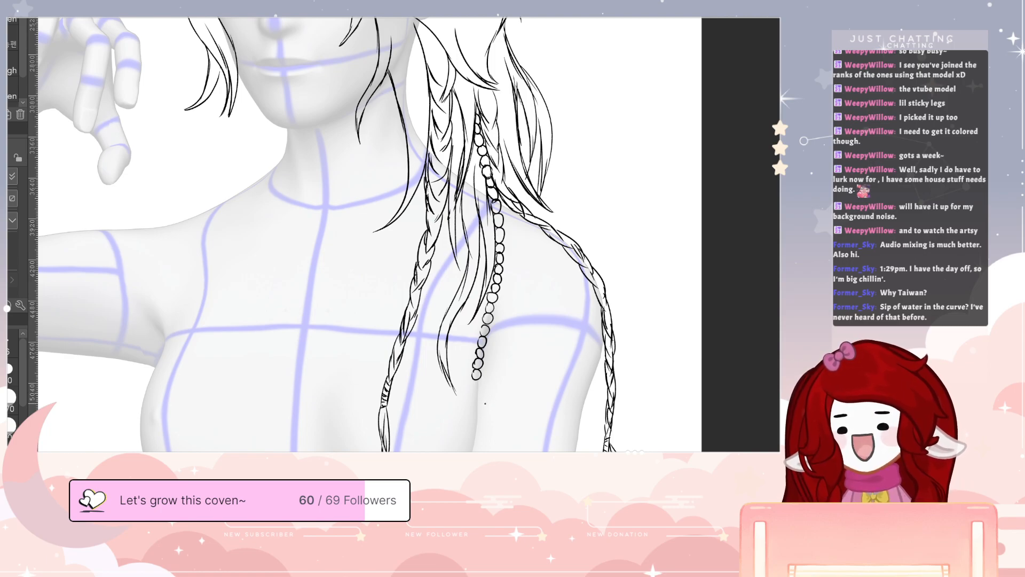
- Finish the bead string with a thin, pointed tuft of hair below its last bead
drag(475, 380, 471, 434)
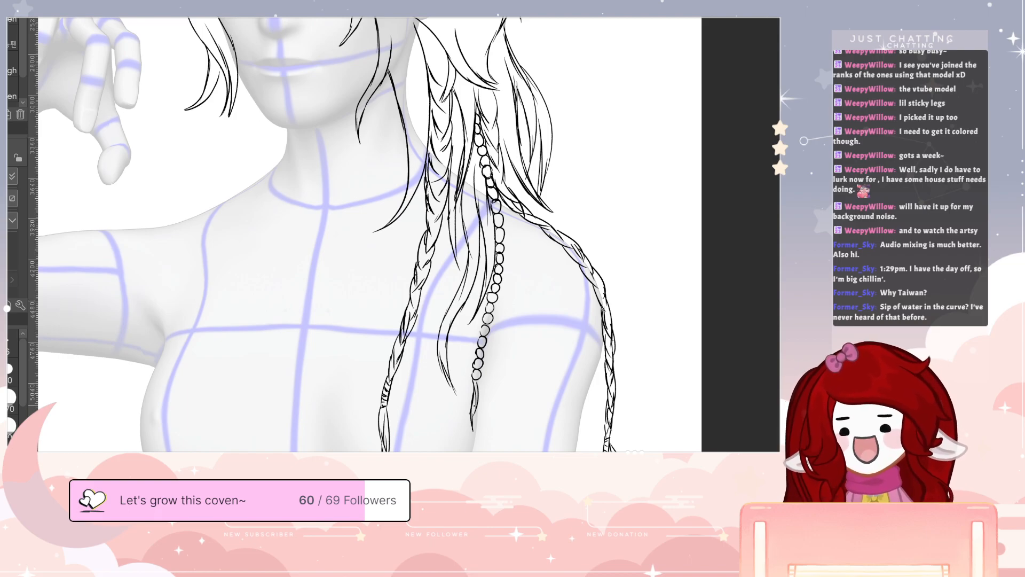
drag(482, 375, 479, 443)
mouse_move(481, 409)
mouse_down()
mouse_move(475, 446)
mouse_move(477, 420)
mouse_up()
drag(475, 379, 471, 447)
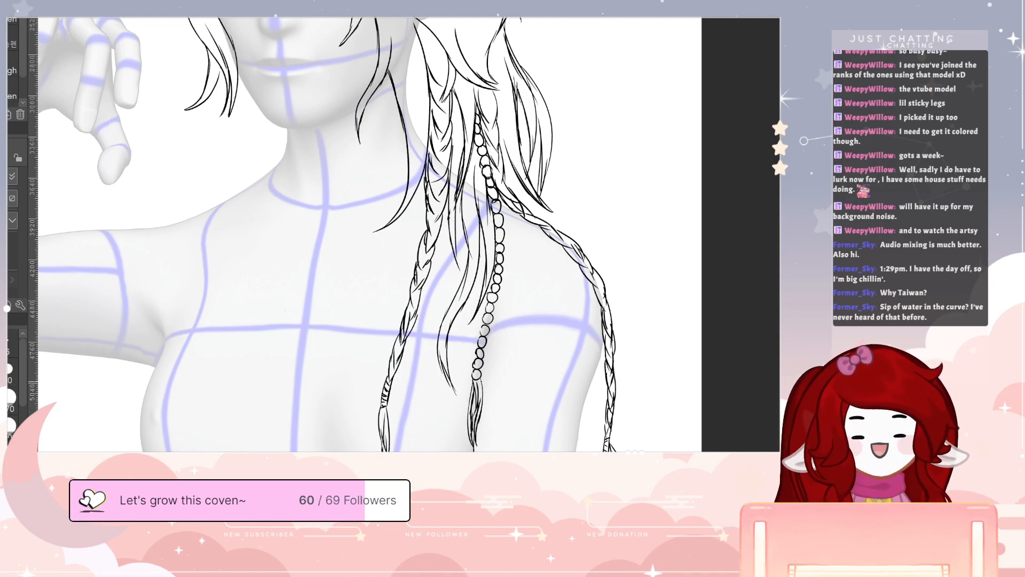
key(e)
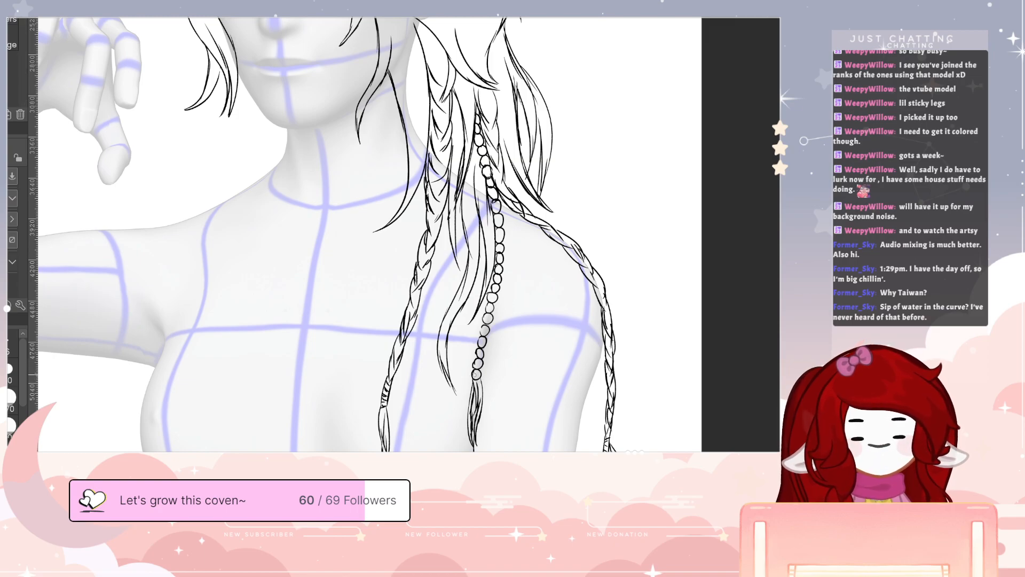
key(p)
key(e)
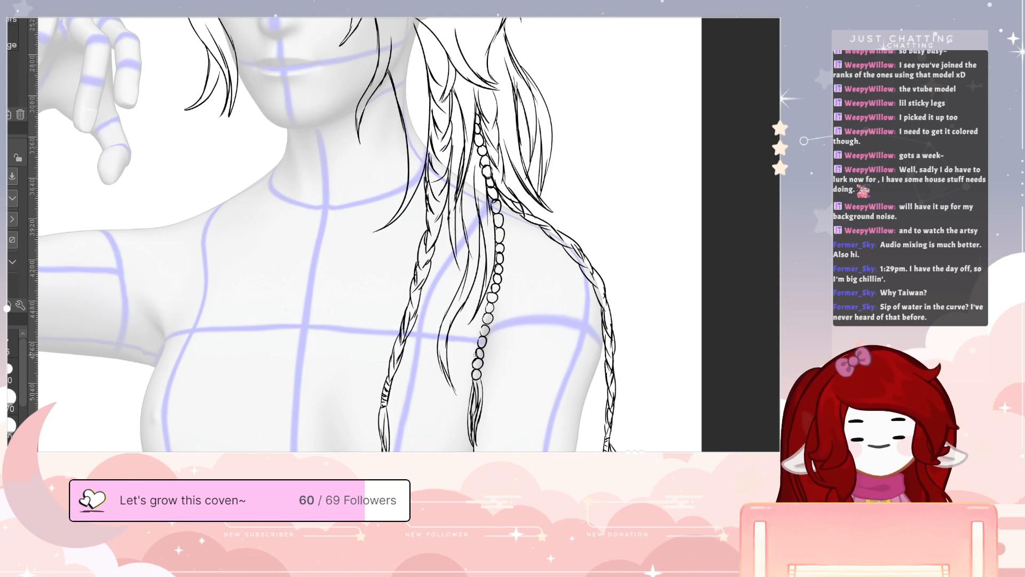
key(p)
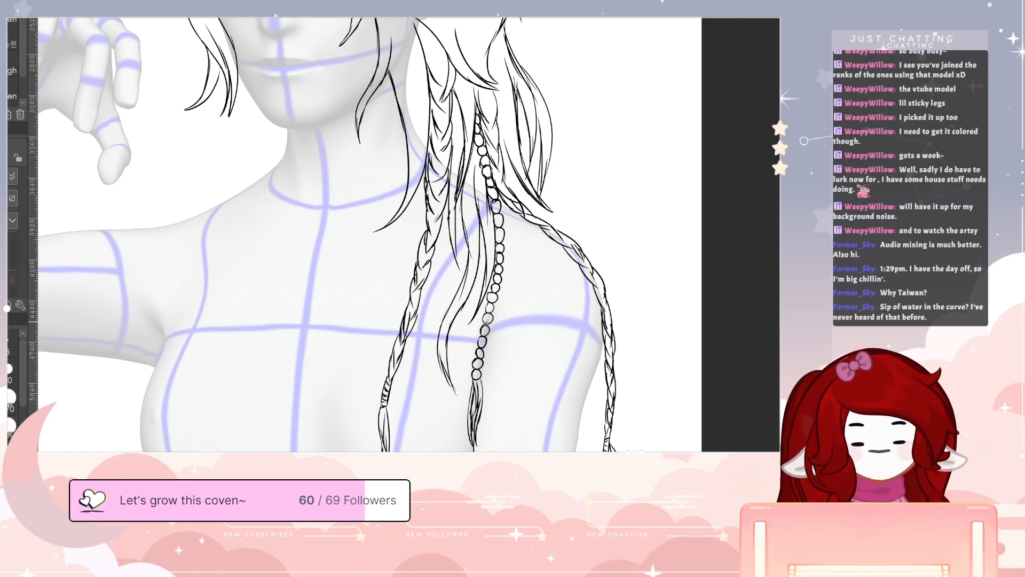
- Add long loose strands sweeping from the back lock outward over the shoulder behind the second braid
drag(639, 160, 665, 284)
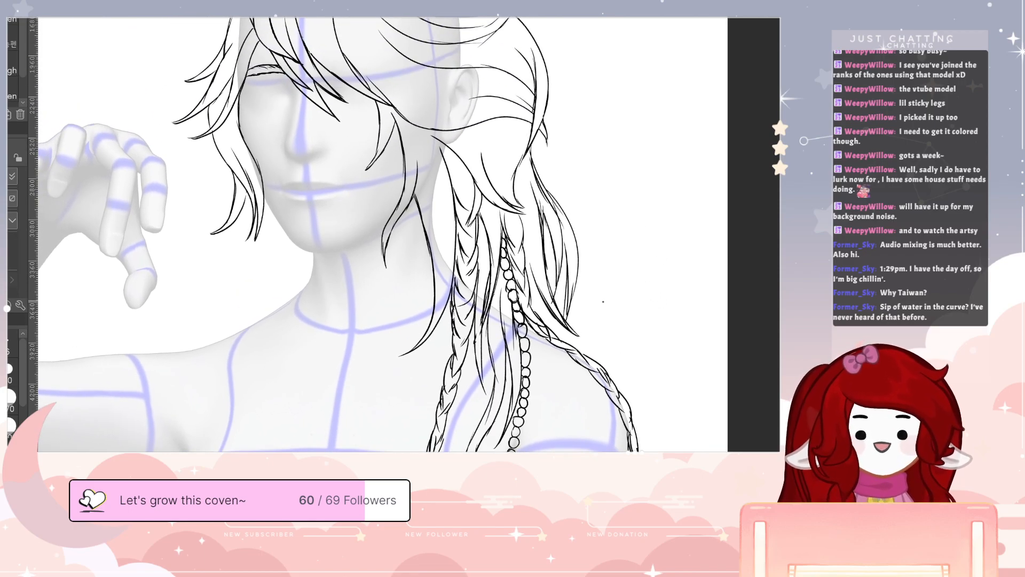
mouse_move(575, 289)
mouse_down()
mouse_move(602, 350)
mouse_move(648, 388)
mouse_move(589, 335)
mouse_up()
drag(629, 382, 579, 327)
drag(619, 377, 646, 451)
drag(622, 291, 705, 444)
- Outline the face from the cheek down to the chin, erasing and refining the line along the mannequin
mouse_move(656, 341)
mouse_down()
mouse_move(695, 351)
mouse_move(682, 308)
mouse_up()
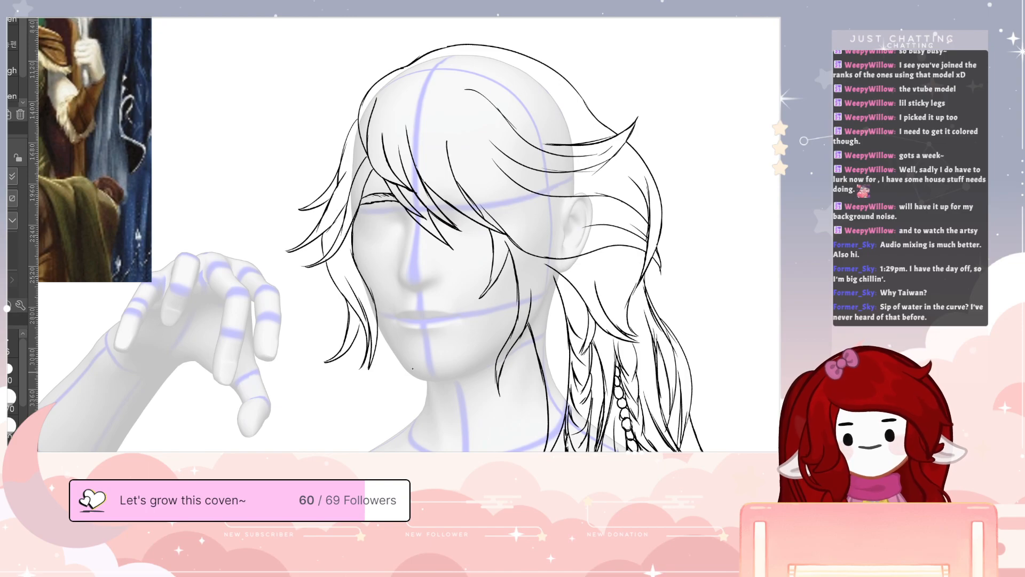
mouse_move(377, 313)
mouse_down()
mouse_move(409, 376)
mouse_move(426, 382)
mouse_move(402, 349)
mouse_move(407, 369)
mouse_move(441, 386)
mouse_up()
key(e)
key(p)
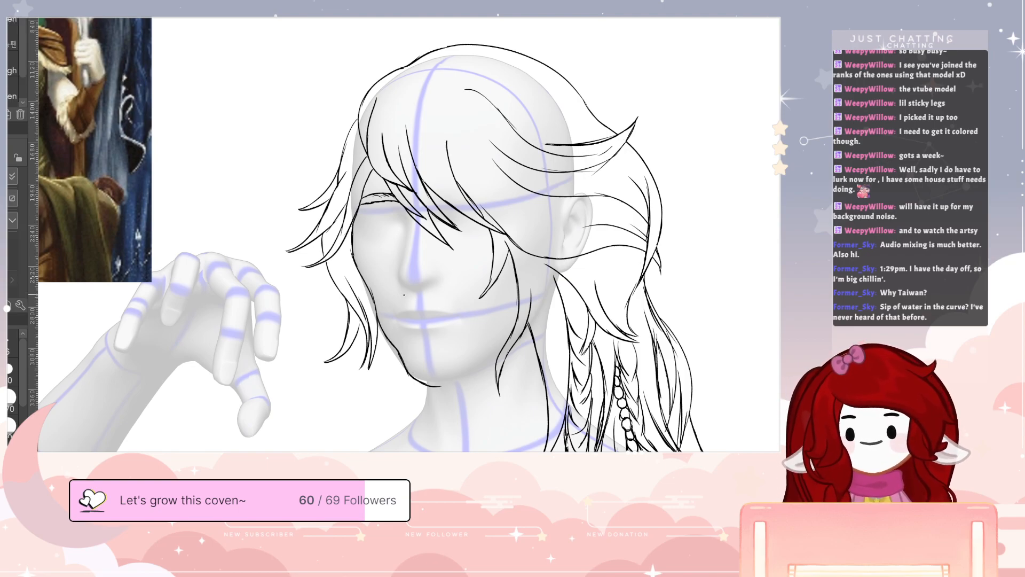
key(e)
mouse_move(385, 325)
mouse_down()
mouse_move(424, 384)
mouse_move(443, 387)
mouse_up()
key(p)
- Draw the full jawline from the cheek around the chin up to the side lock, cleaning up its edges
mouse_move(383, 330)
mouse_down()
mouse_move(413, 381)
mouse_move(450, 399)
mouse_move(414, 366)
mouse_move(421, 386)
mouse_move(412, 377)
mouse_move(435, 384)
mouse_move(471, 374)
mouse_move(532, 327)
mouse_up()
key(e)
key(p)
key(e)
key(p)
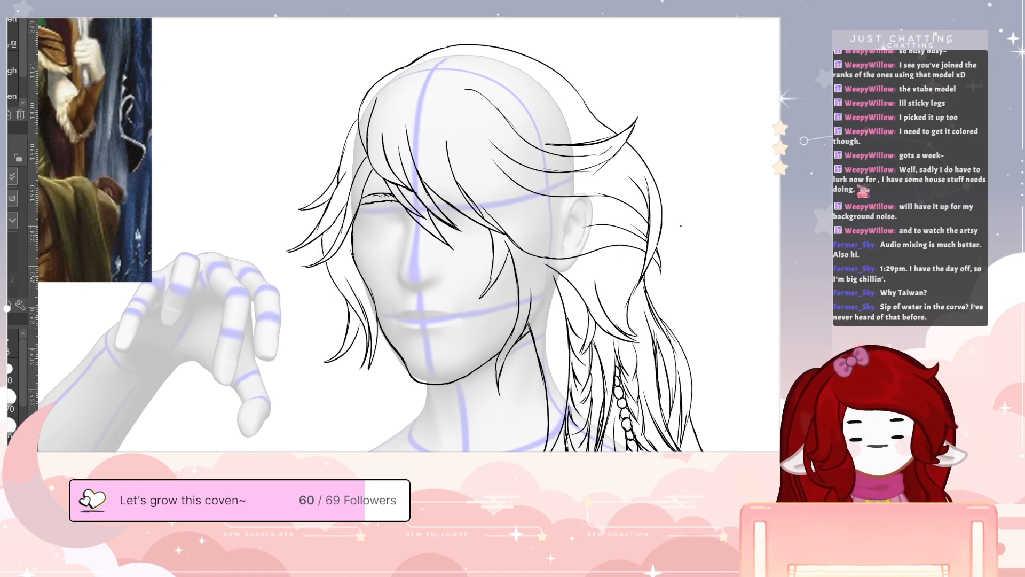
drag(774, 297, 749, 306)
key(e)
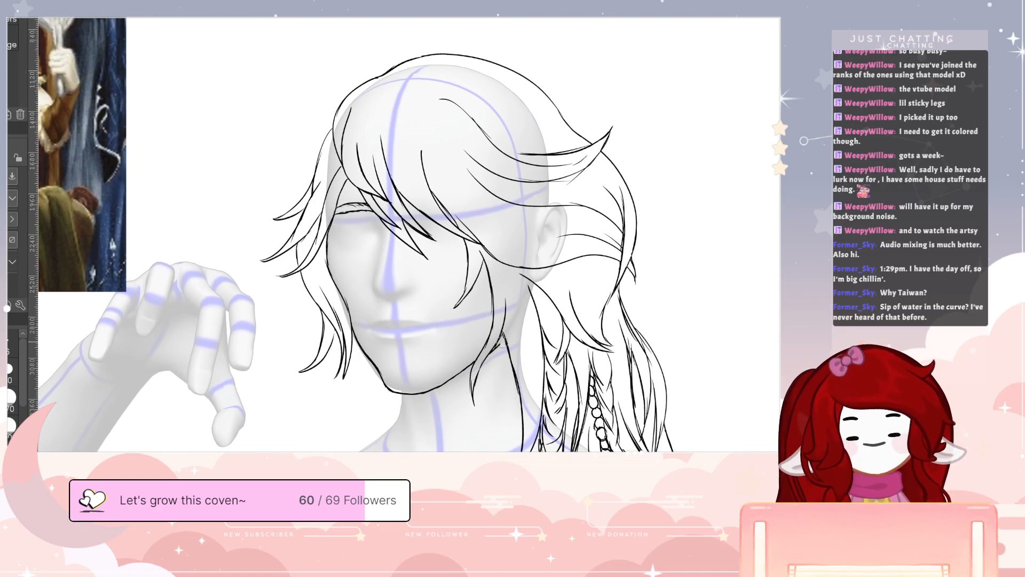
key(p)
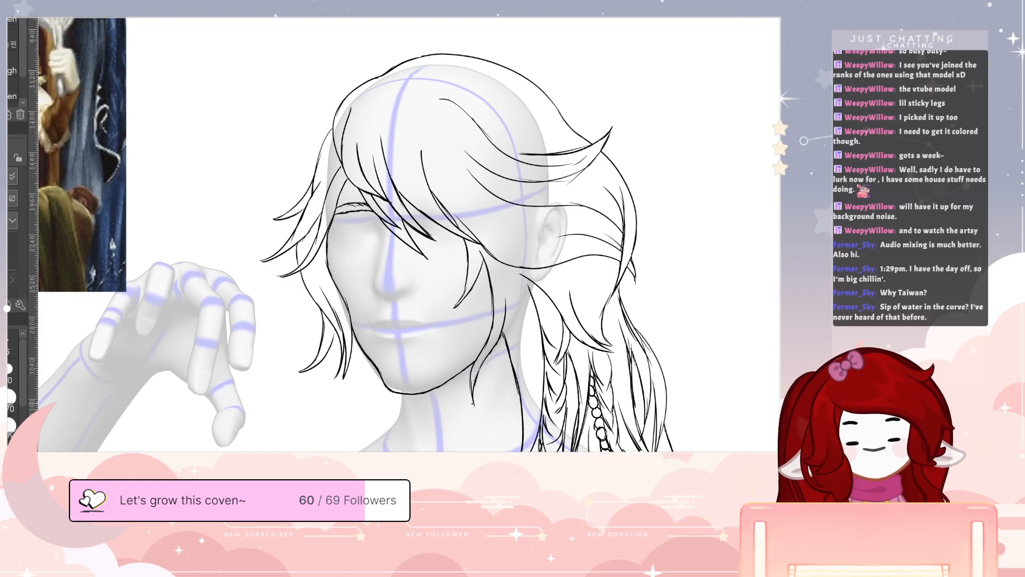
drag(470, 384, 471, 392)
- Draw a long lock below the front hair on the raised-hand side, curling outward above the shoulder
mouse_move(638, 304)
mouse_down()
mouse_move(702, 347)
mouse_move(672, 326)
mouse_up()
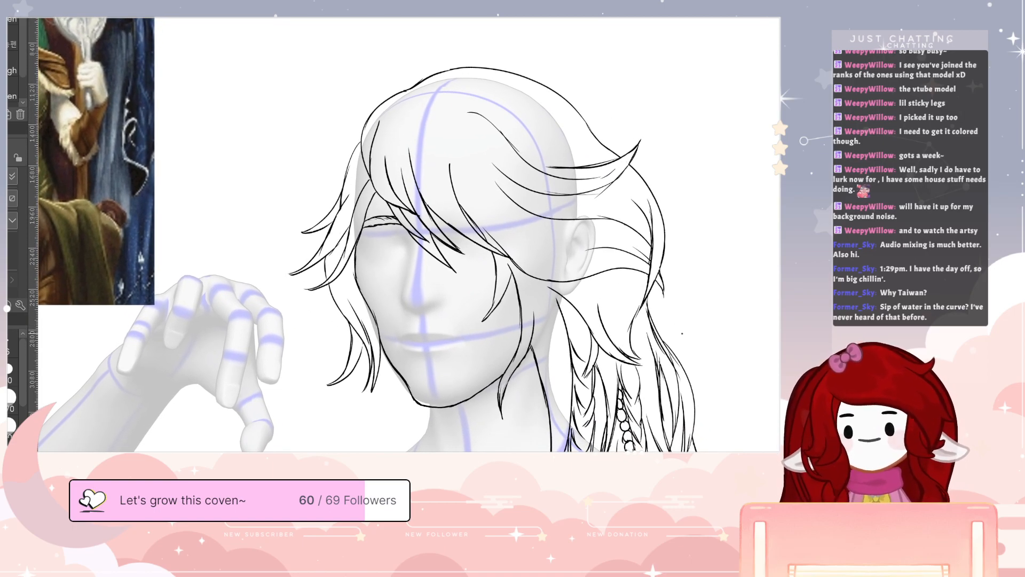
drag(362, 339, 350, 434)
drag(360, 390, 338, 451)
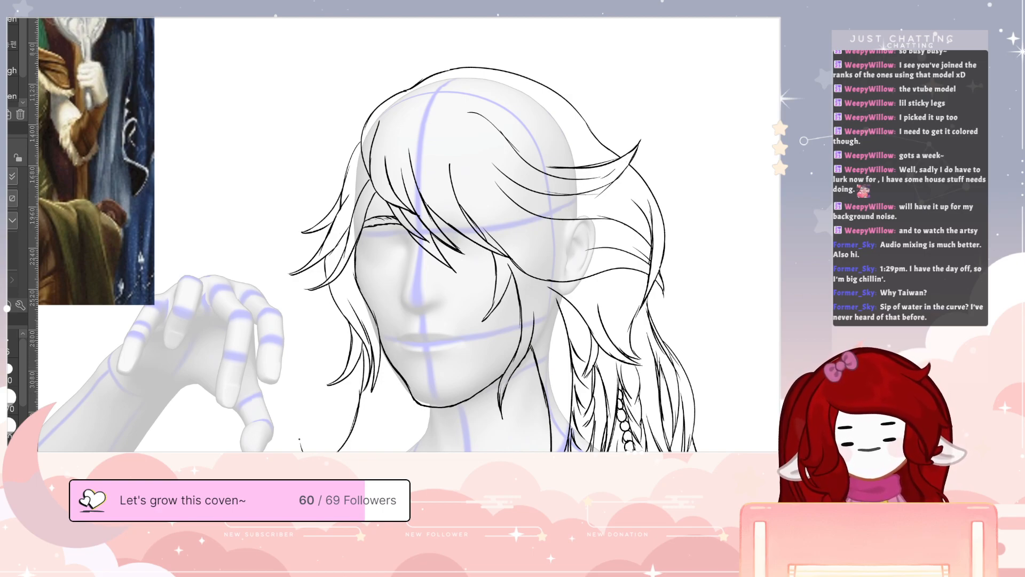
drag(383, 406, 367, 452)
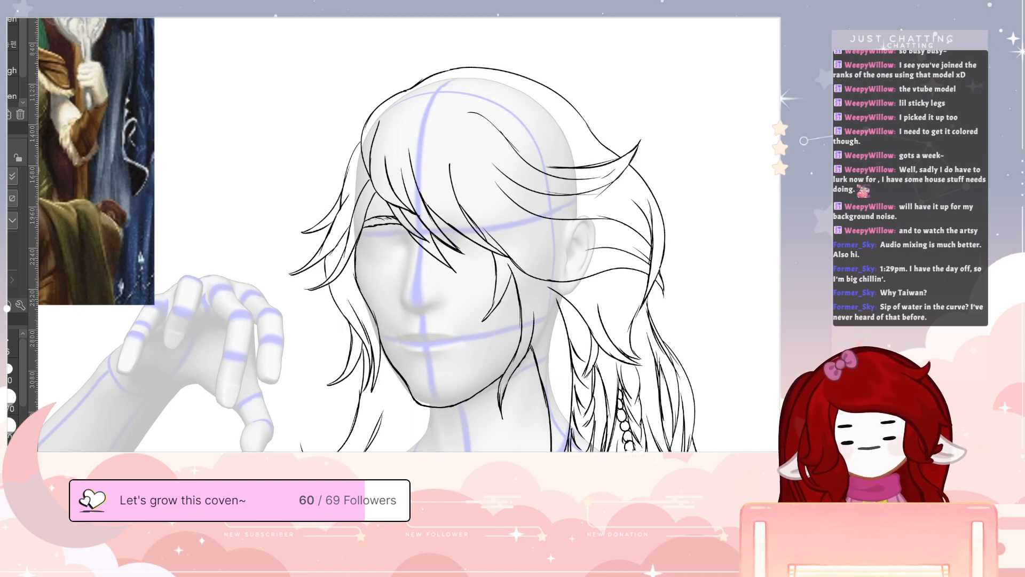
- Draw the upper part of a thin braid beside the jaw on the raised-hand side, descending to the shoulder
drag(544, 475, 492, 372)
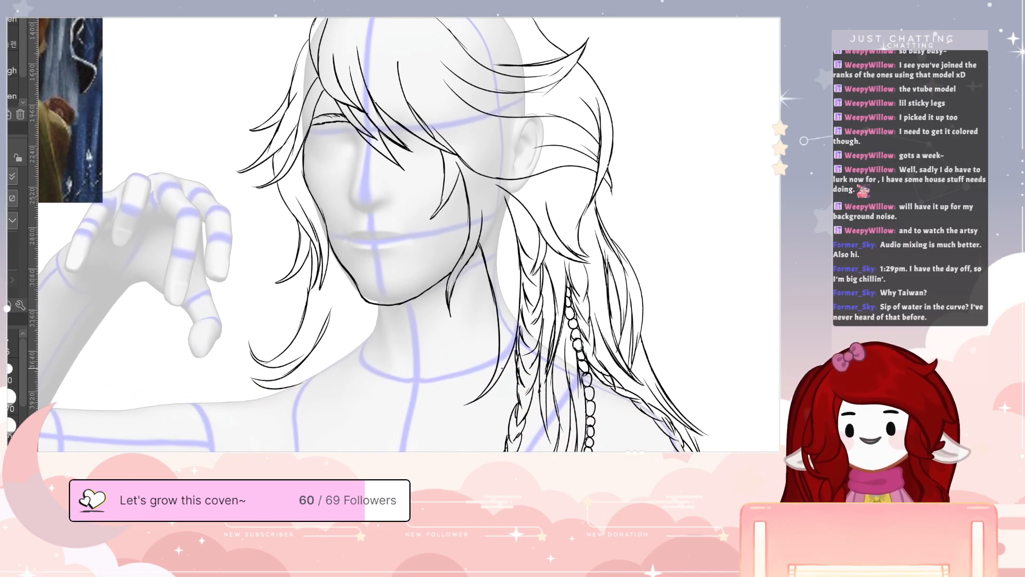
drag(337, 270, 342, 301)
mouse_move(339, 263)
mouse_down()
mouse_move(342, 299)
mouse_move(350, 293)
mouse_move(340, 331)
mouse_up()
drag(350, 293, 336, 363)
drag(350, 329, 343, 358)
mouse_move(347, 347)
mouse_down()
mouse_move(348, 375)
mouse_move(334, 375)
mouse_move(337, 428)
mouse_up()
- Extend the thin front braid from the shoulder down to the mannequin's horizontal chest guideline
drag(462, 387, 476, 311)
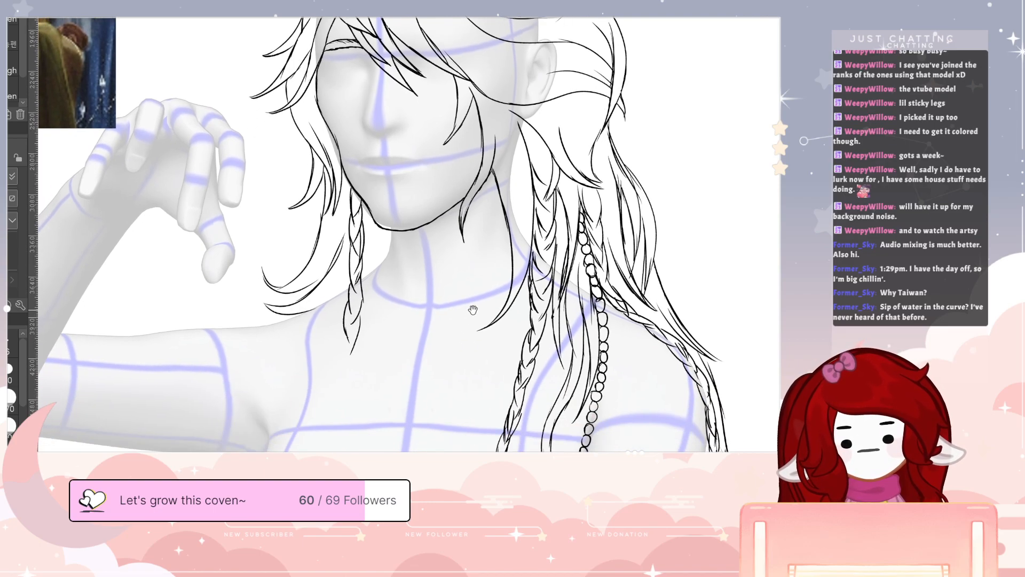
mouse_move(349, 331)
mouse_down()
mouse_move(345, 361)
mouse_move(354, 370)
mouse_move(356, 356)
mouse_move(357, 384)
mouse_up()
mouse_move(346, 370)
mouse_down()
mouse_move(362, 410)
mouse_move(352, 392)
mouse_up()
drag(347, 379, 363, 428)
drag(365, 404, 368, 443)
- Continue the front braid past the chest guideline and finish it with a banded tie and a loose tuft
drag(430, 411, 439, 333)
drag(366, 347, 376, 380)
drag(374, 349, 382, 398)
drag(377, 390, 379, 399)
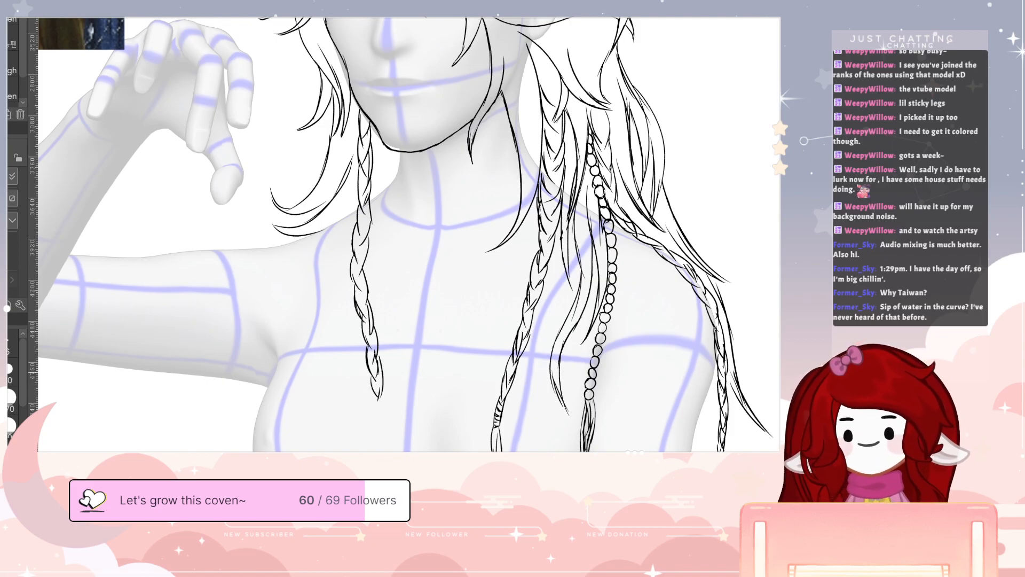
mouse_move(377, 396)
mouse_down()
mouse_move(375, 426)
mouse_move(383, 396)
mouse_move(380, 452)
mouse_up()
drag(378, 440, 377, 451)
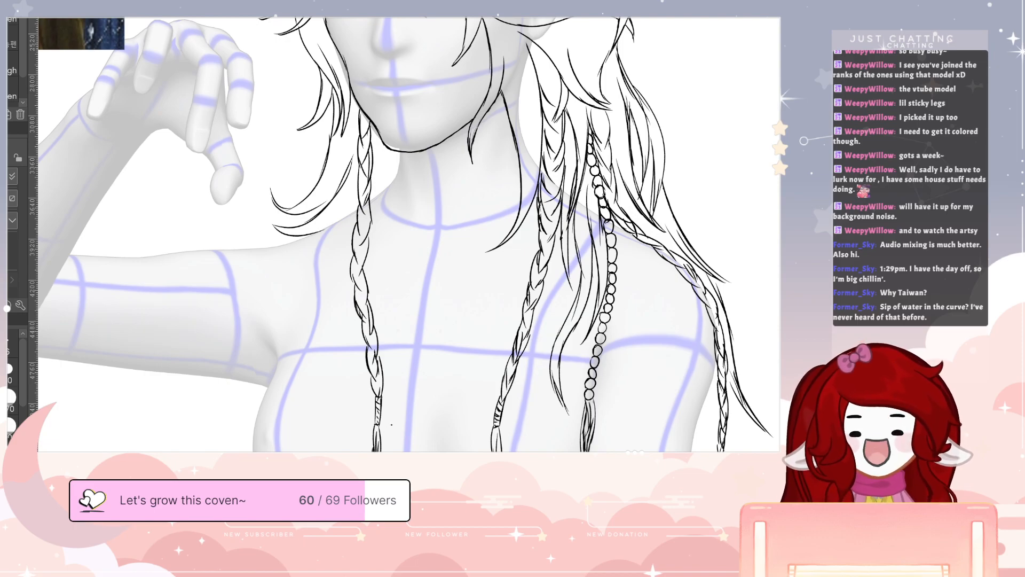
- Erase stray lines and redraw the strands at the top of the thin braid beside the jaw on the raised-hand side
drag(628, 342, 618, 476)
drag(614, 374, 616, 415)
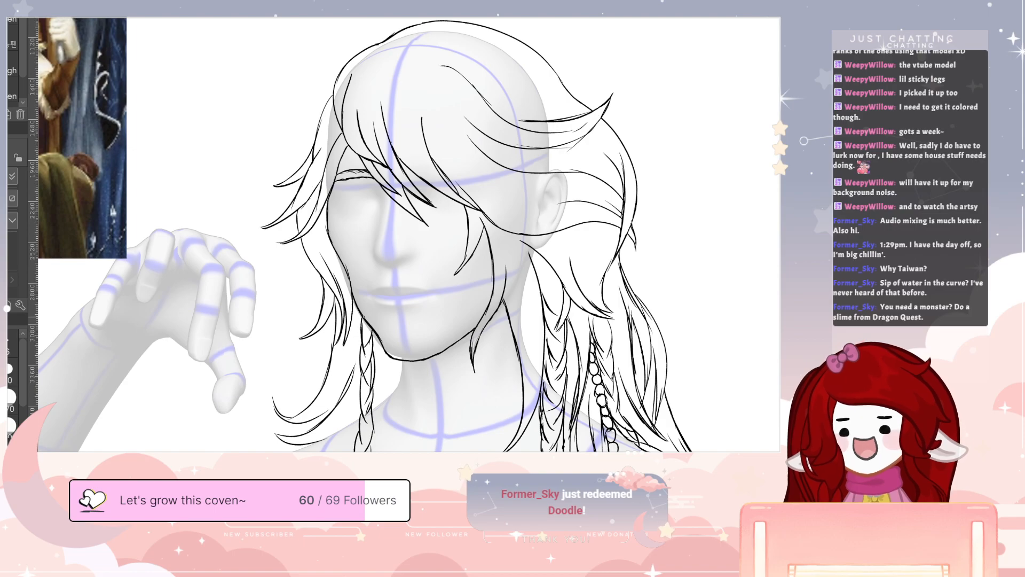
key(e)
drag(376, 324, 389, 346)
key(p)
drag(357, 309, 365, 365)
key(e)
key(p)
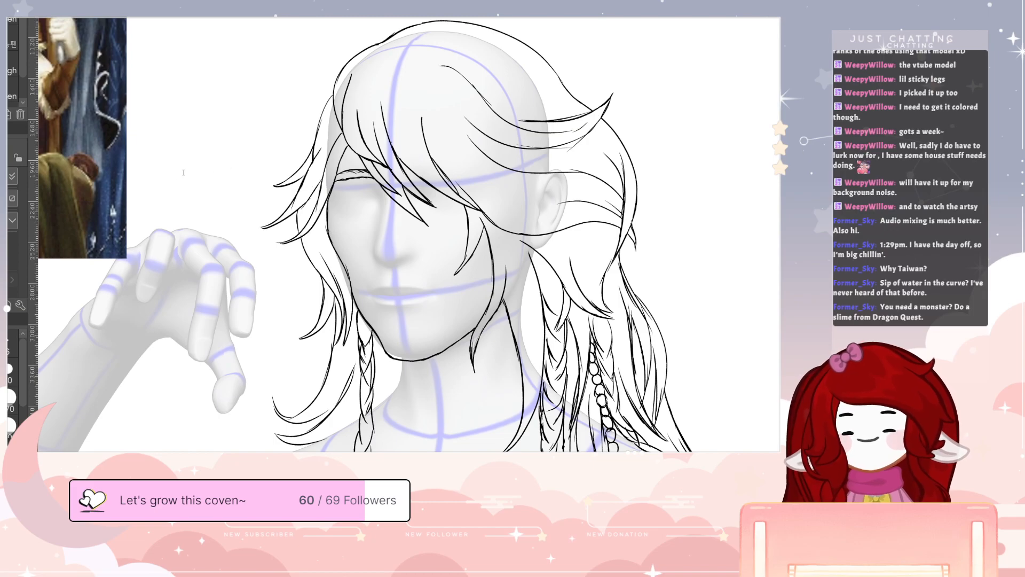
- Switch to a blank canvas and choose a brush size that gives a bold outline
click(408, 12)
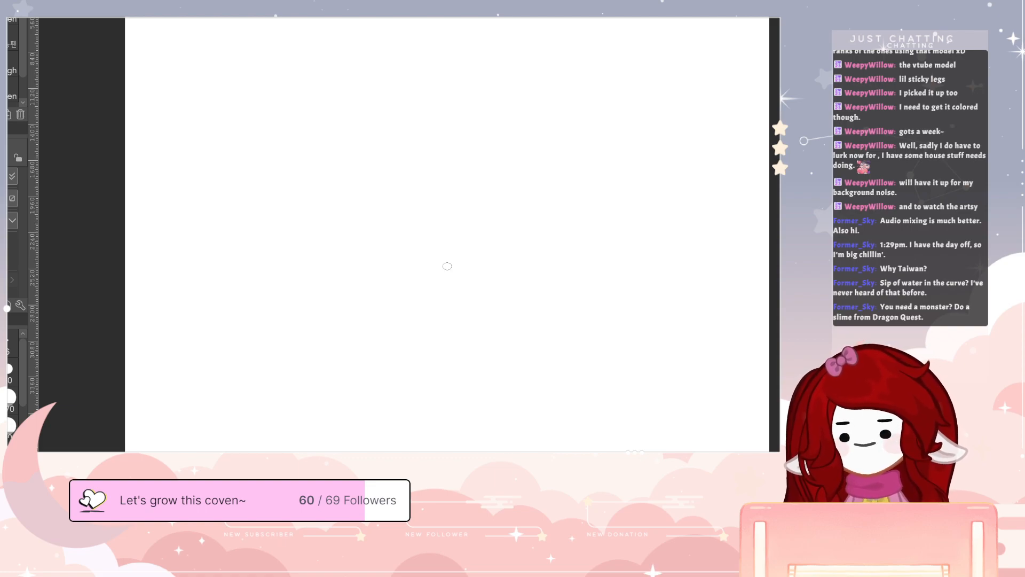
drag(591, 216, 574, 261)
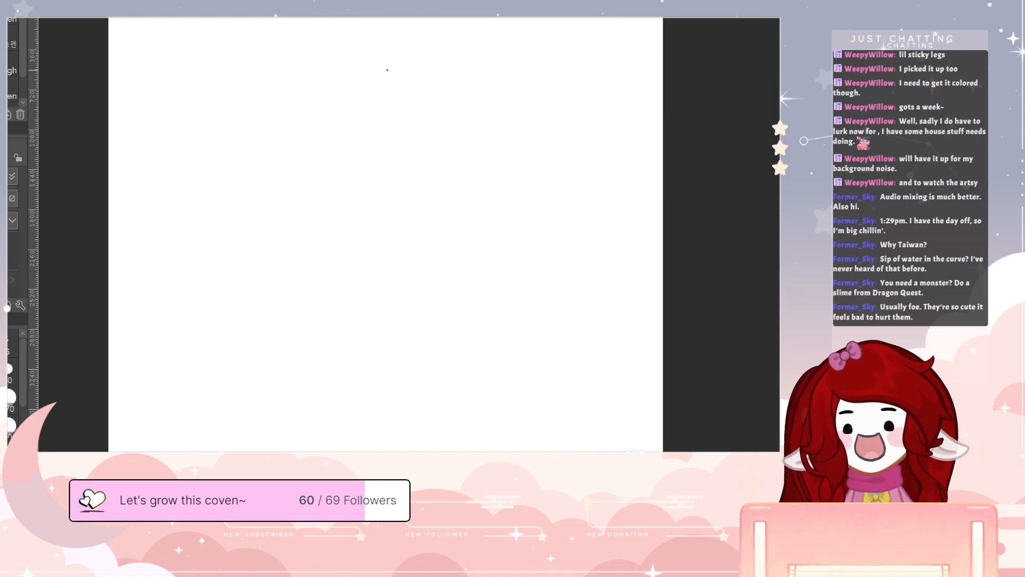
mouse_move(383, 79)
mouse_down()
mouse_move(358, 93)
mouse_move(330, 190)
mouse_move(216, 280)
mouse_move(192, 374)
mouse_up()
key(ctrl+z)
key(ctrl+z)
key(ctrl+z)
click(11, 401)
mouse_move(374, 69)
mouse_down()
mouse_move(304, 222)
mouse_move(235, 290)
mouse_move(179, 381)
mouse_move(188, 448)
mouse_up()
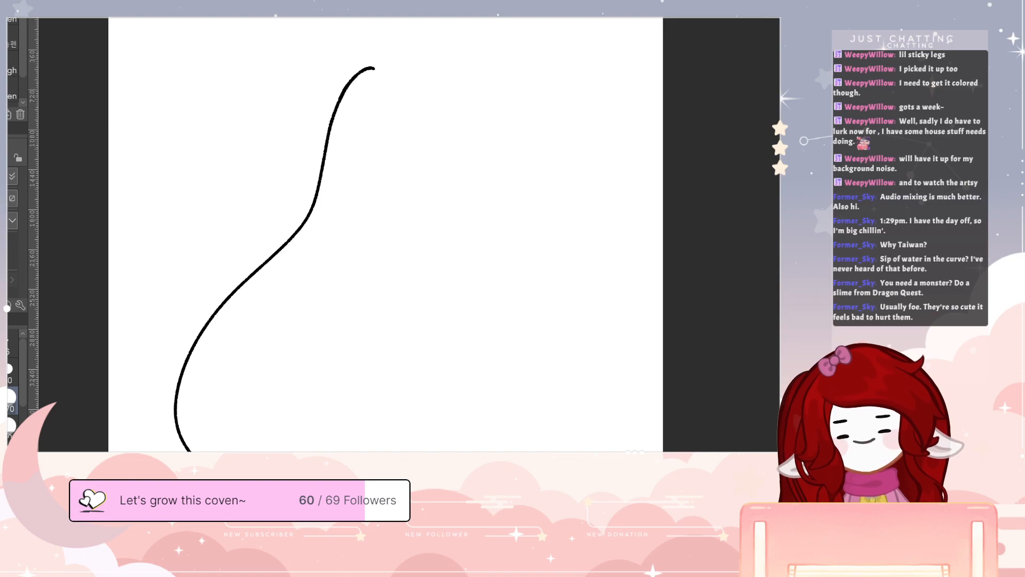
mouse_move(547, 451)
mouse_down()
mouse_move(593, 336)
mouse_move(513, 277)
mouse_up()
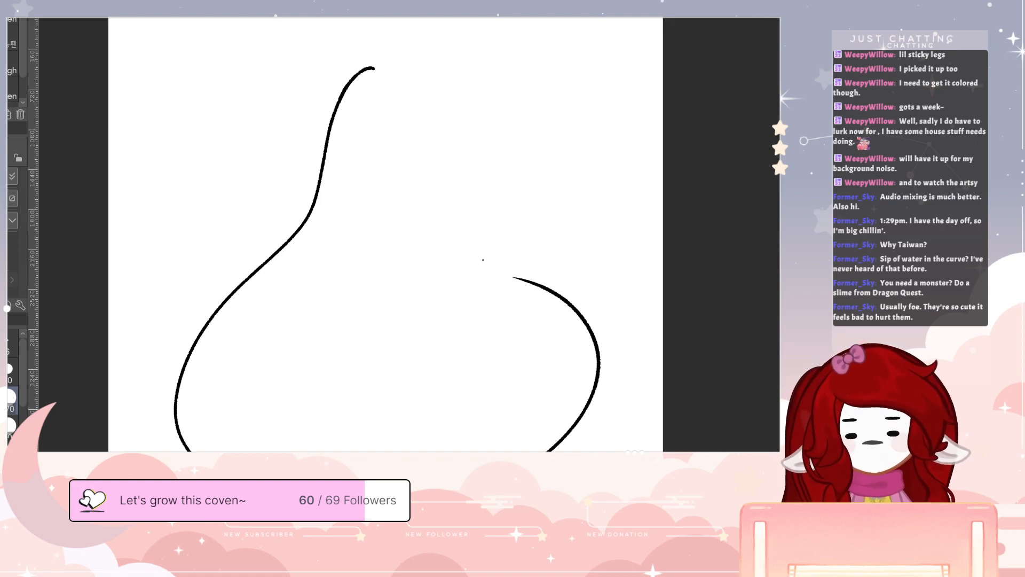
key(ctrl+z)
key(ctrl+z)
key(ctrl+z)
- Draw the slime's two wide rounded sides and join one of them up to the pointed tip with a smooth curve
mouse_move(260, 253)
mouse_down()
mouse_move(157, 331)
mouse_move(158, 452)
mouse_up()
mouse_move(584, 451)
mouse_down()
mouse_move(602, 298)
mouse_move(526, 262)
mouse_up()
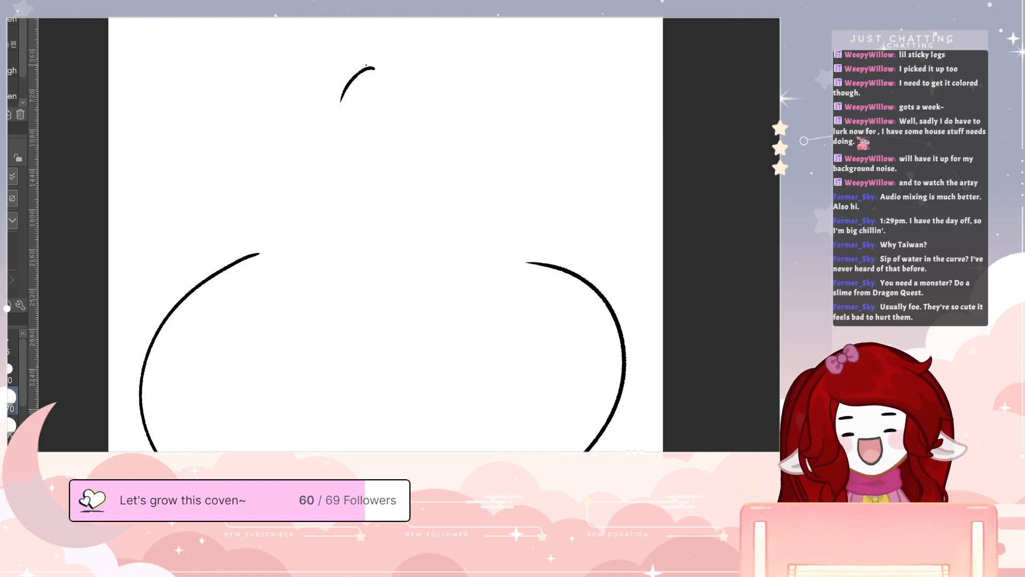
mouse_move(367, 65)
mouse_down()
mouse_move(284, 233)
mouse_move(260, 252)
mouse_up()
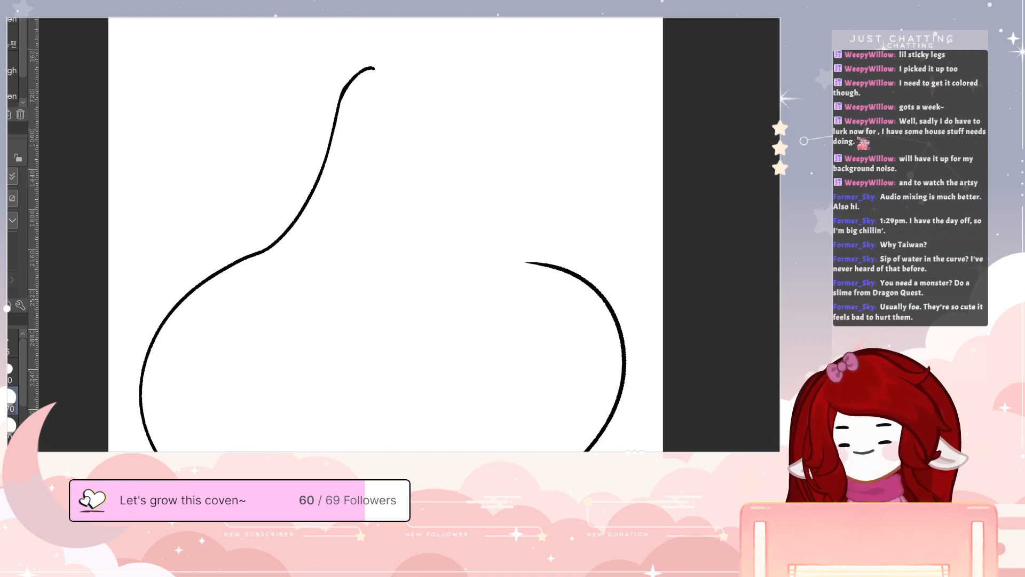
- Paste the blue slime mug reference image, transform it to cover most of the sketch, and hide it
key(ctrl+v)
key(ctrl+t)
drag(165, 64, 614, 452)
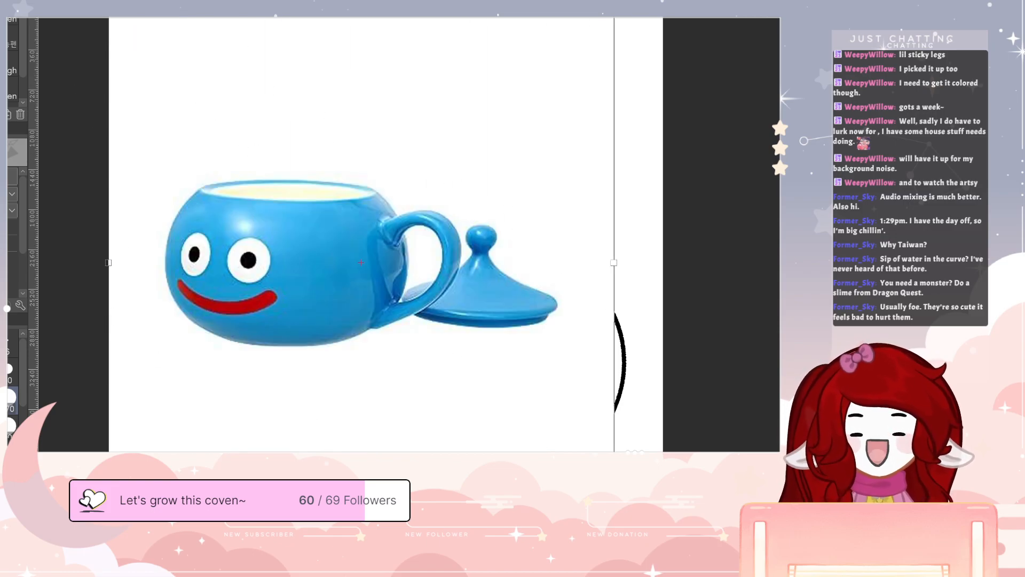
key(Return)
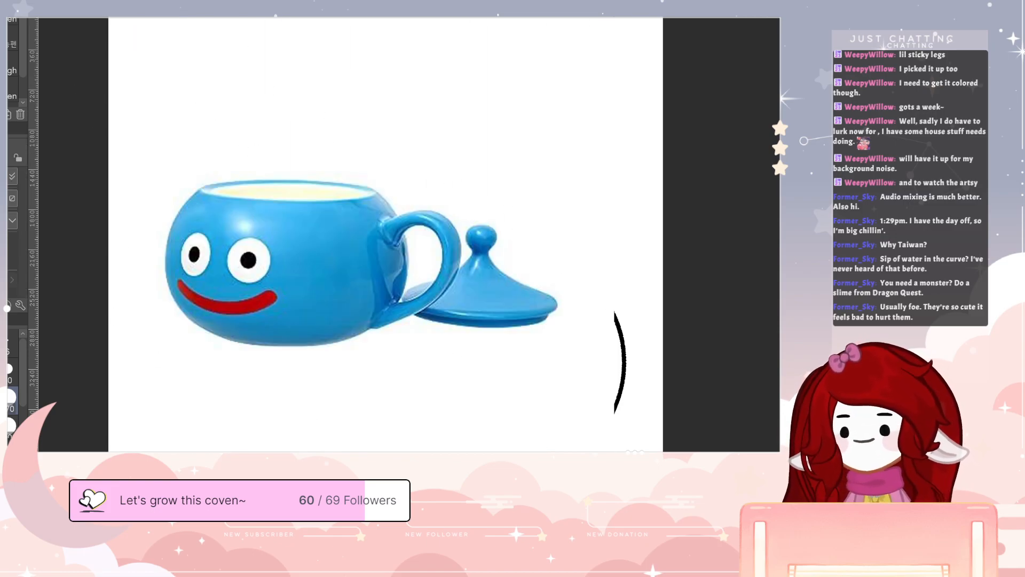
drag(584, 412, 627, 428)
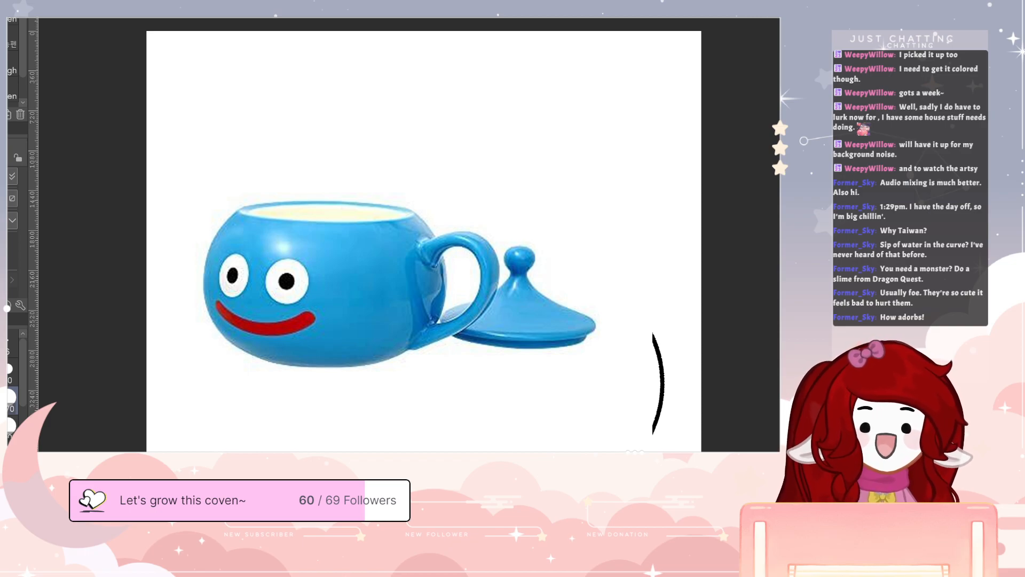
key(ctrl+z)
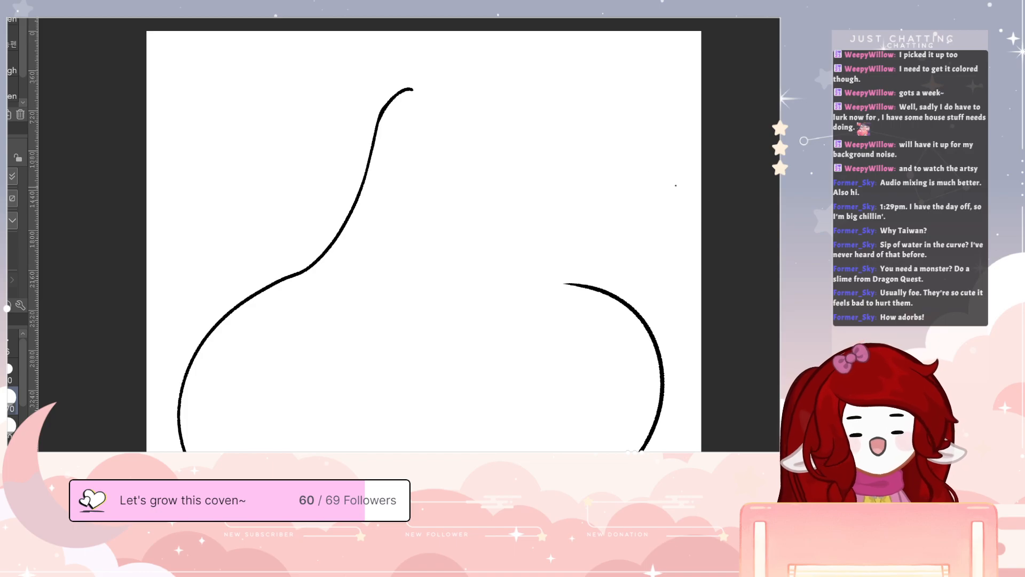
- Draw the curve from the tip to the slime's other side and erase the bump in the outline near the tip
mouse_move(411, 90)
mouse_down()
mouse_move(429, 107)
mouse_move(477, 255)
mouse_move(591, 290)
mouse_up()
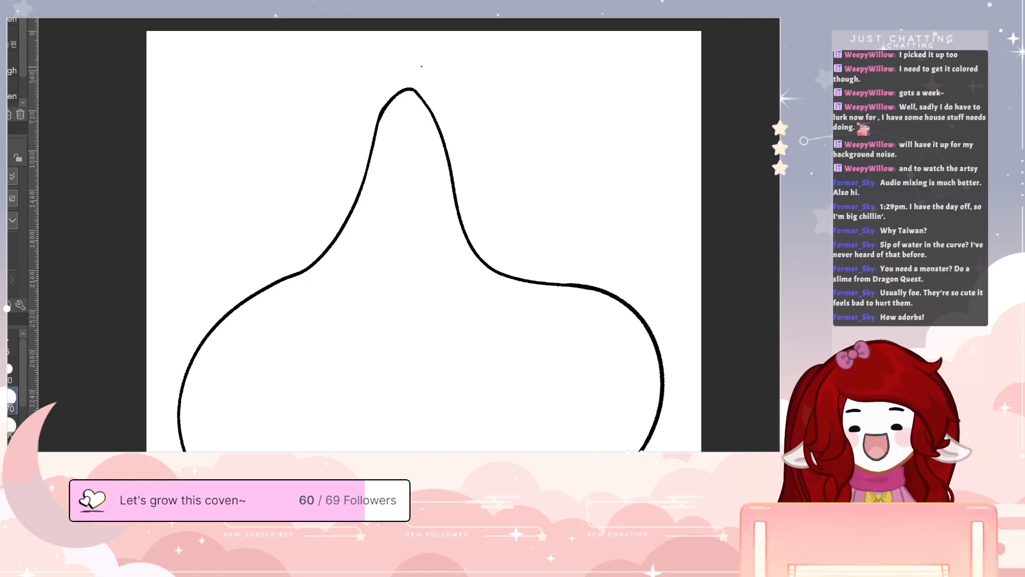
key(e)
mouse_move(372, 128)
mouse_down()
mouse_move(385, 102)
mouse_move(372, 132)
mouse_up()
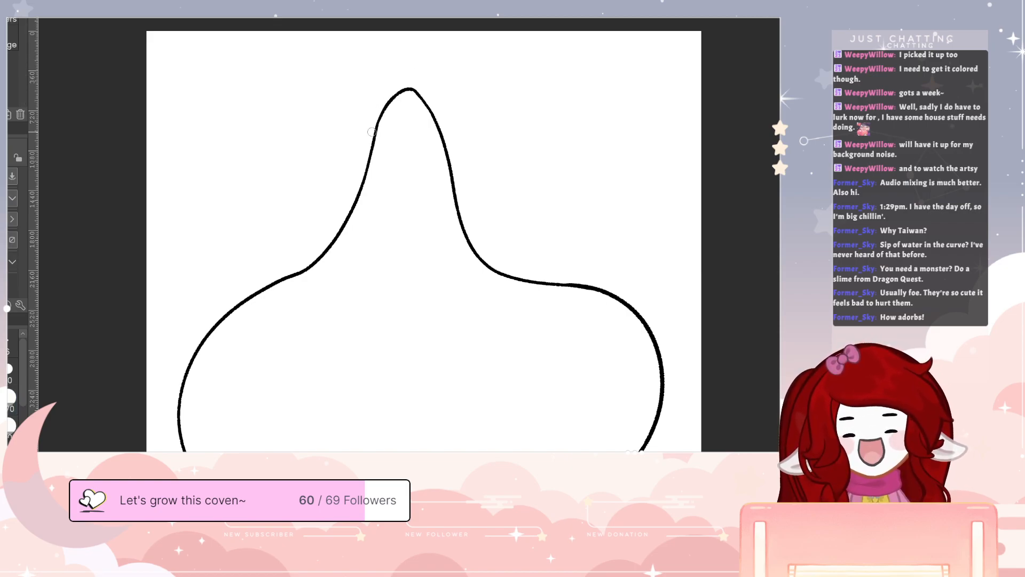
key(p)
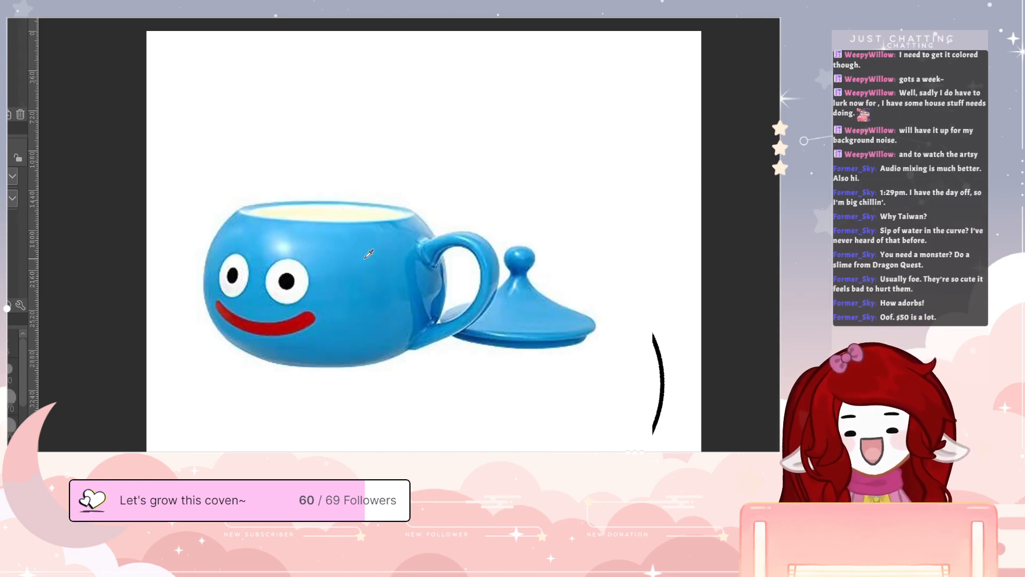
- Sample the blue from the mug in the reference image and paint a swatch of it beside the slime
alt+click(366, 259)
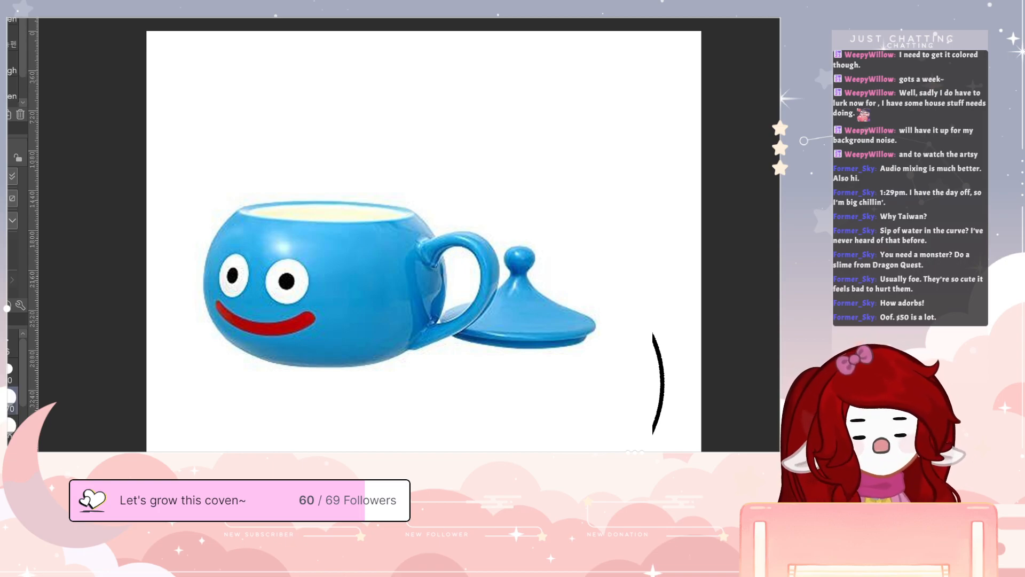
key(ctrl+z)
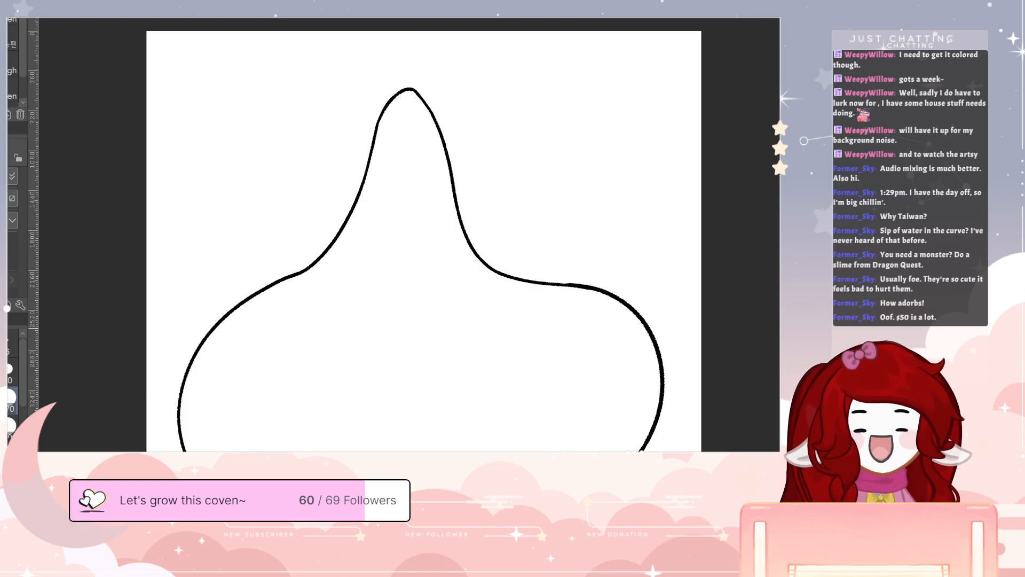
mouse_move(235, 143)
mouse_down()
mouse_move(202, 188)
mouse_move(243, 143)
mouse_move(260, 144)
mouse_move(235, 188)
mouse_up()
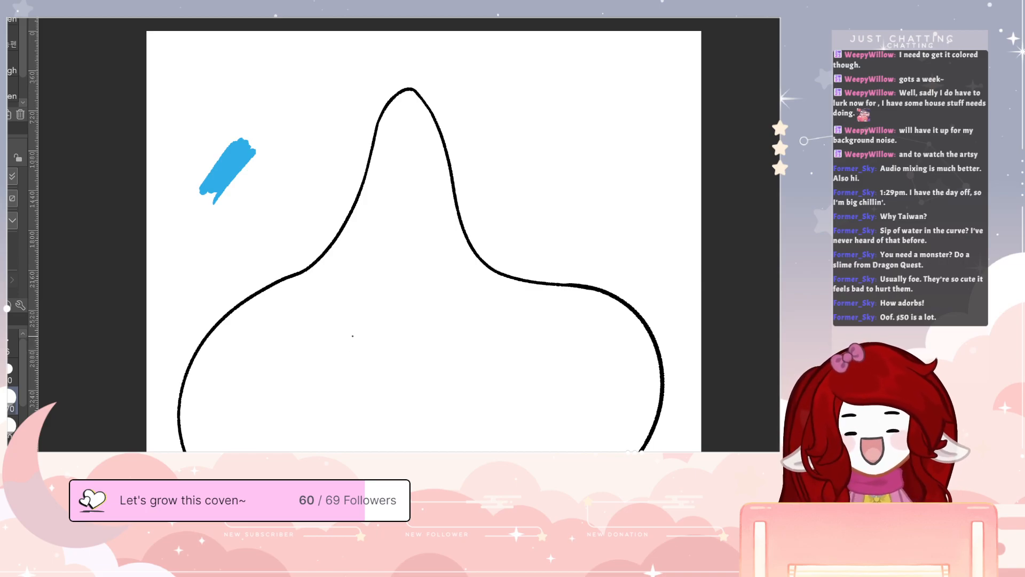
- Draw two round black-outlined eyes with small pupils on the slime and outline a wide smiling mouth below them
mouse_move(336, 329)
mouse_down()
mouse_move(302, 338)
mouse_move(292, 383)
mouse_move(330, 425)
mouse_move(376, 397)
mouse_move(375, 342)
mouse_move(306, 336)
mouse_move(290, 404)
mouse_move(358, 416)
mouse_move(379, 353)
mouse_move(332, 329)
mouse_up()
key(ctrl+z)
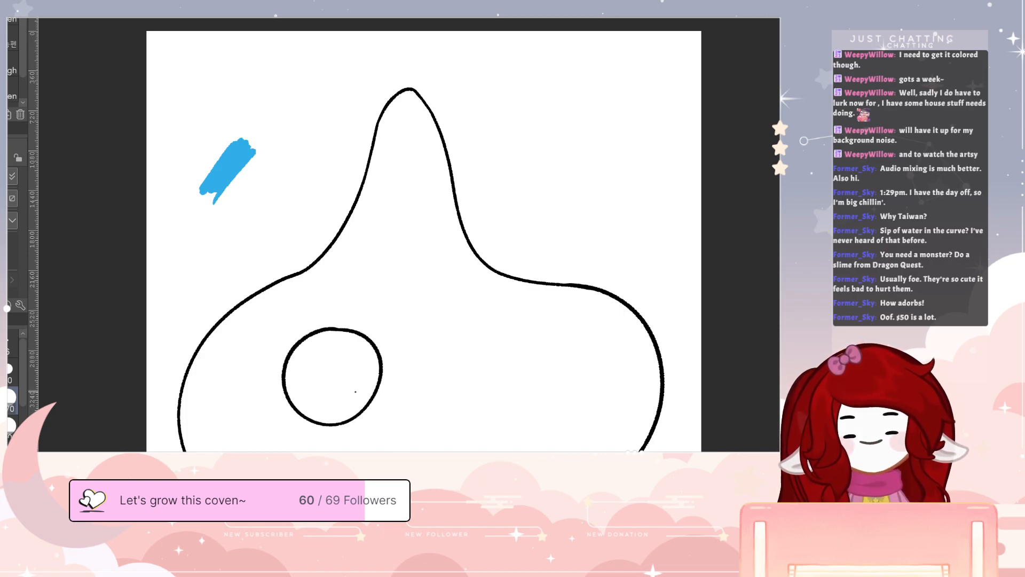
mouse_move(329, 366)
mouse_down()
mouse_move(315, 370)
mouse_move(341, 380)
mouse_move(328, 362)
mouse_up()
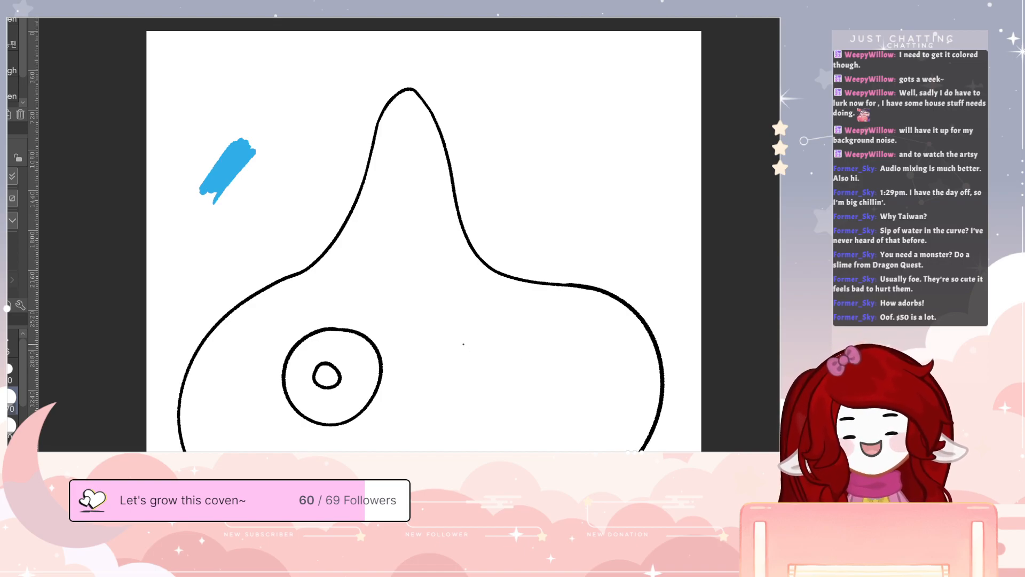
mouse_move(459, 333)
mouse_down()
mouse_move(417, 352)
mouse_move(412, 401)
mouse_move(468, 423)
mouse_move(506, 376)
mouse_move(475, 333)
mouse_move(424, 341)
mouse_move(412, 404)
mouse_move(480, 415)
mouse_move(492, 355)
mouse_move(460, 332)
mouse_up()
key(ctrl+z)
mouse_move(450, 369)
mouse_down()
mouse_move(439, 381)
mouse_move(450, 369)
mouse_up()
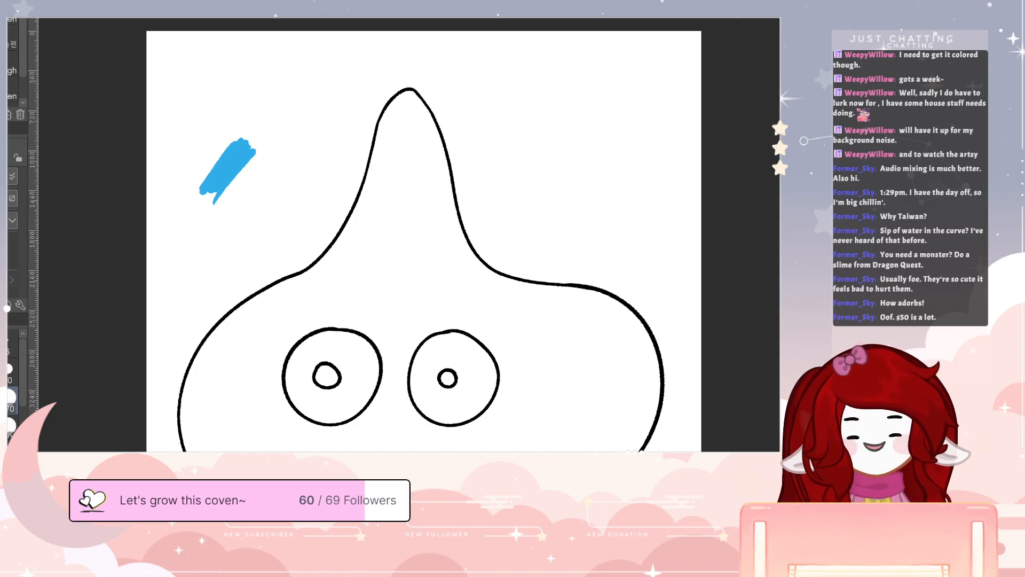
drag(311, 451, 320, 451)
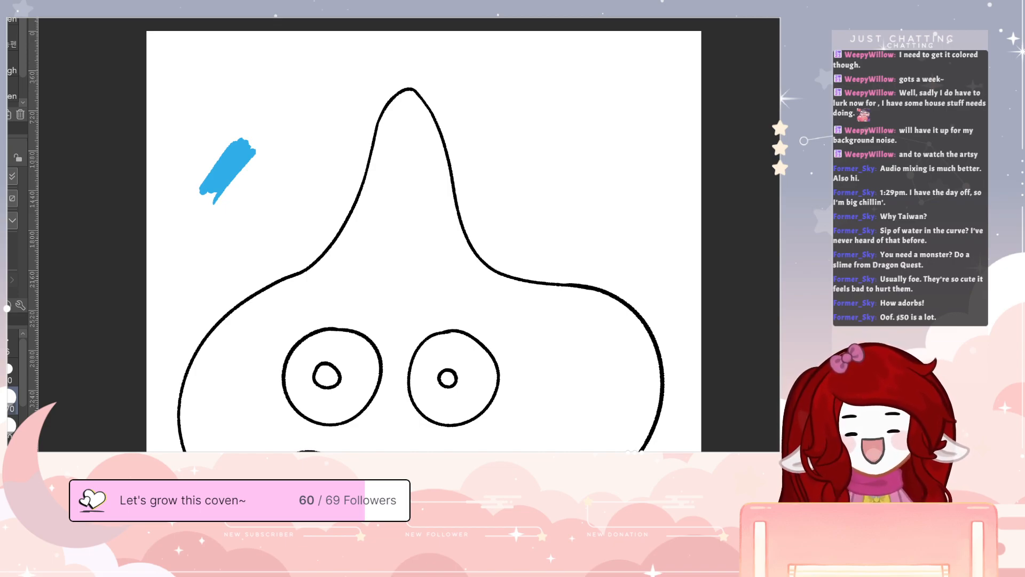
drag(461, 449, 449, 452)
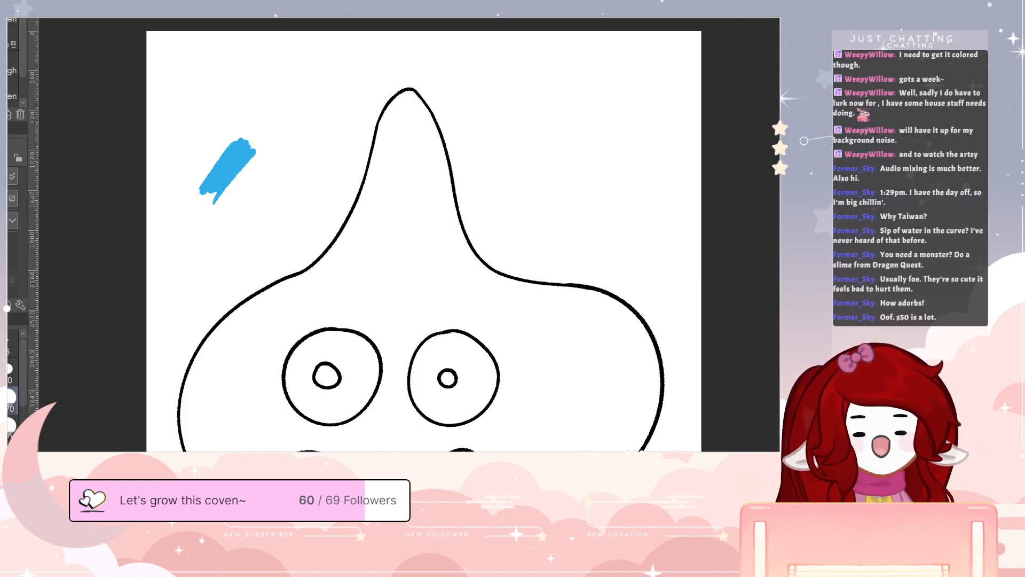
- Fill the slime's body with the sampled blue and both pupils with black
key(g)
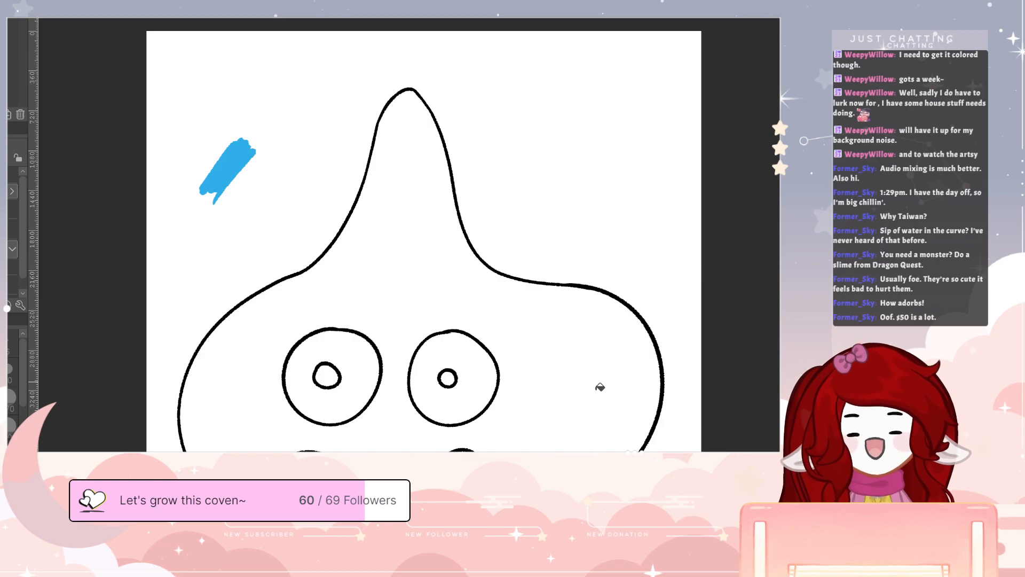
click(600, 387)
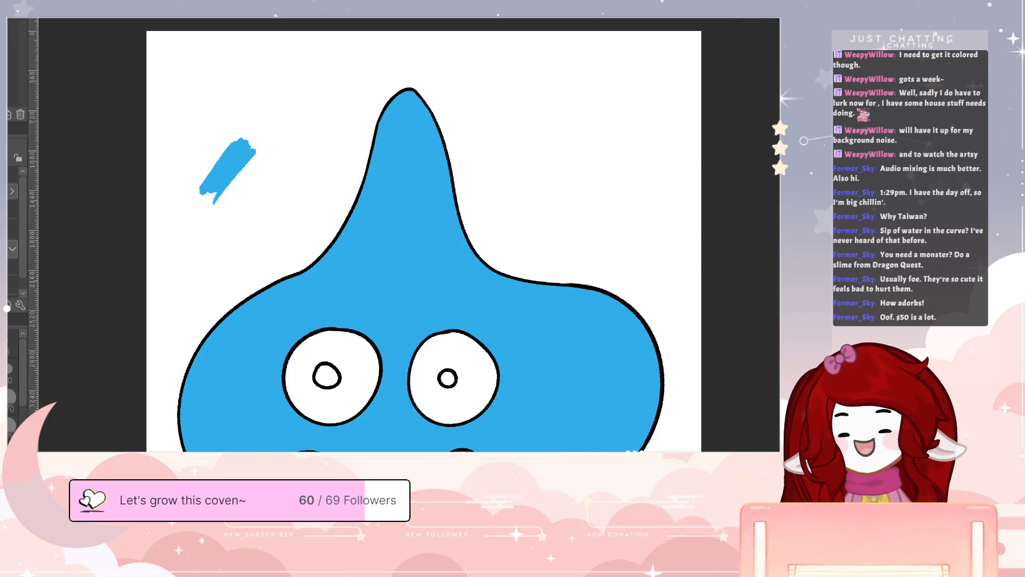
click(334, 377)
click(451, 378)
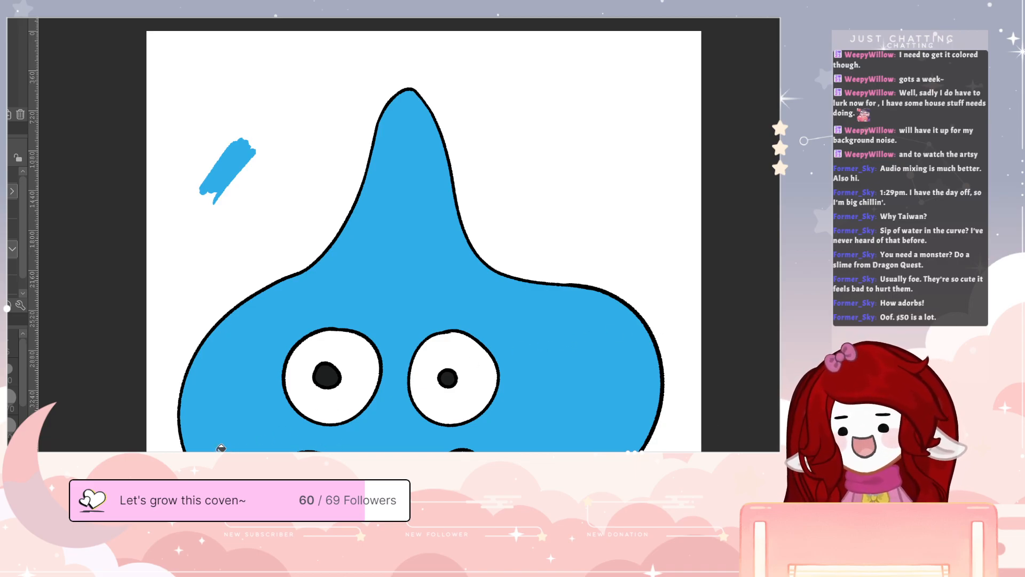
- Paint a soft pale-blue highlight band from the slime's tip down along the side with the larger pupil
key(b)
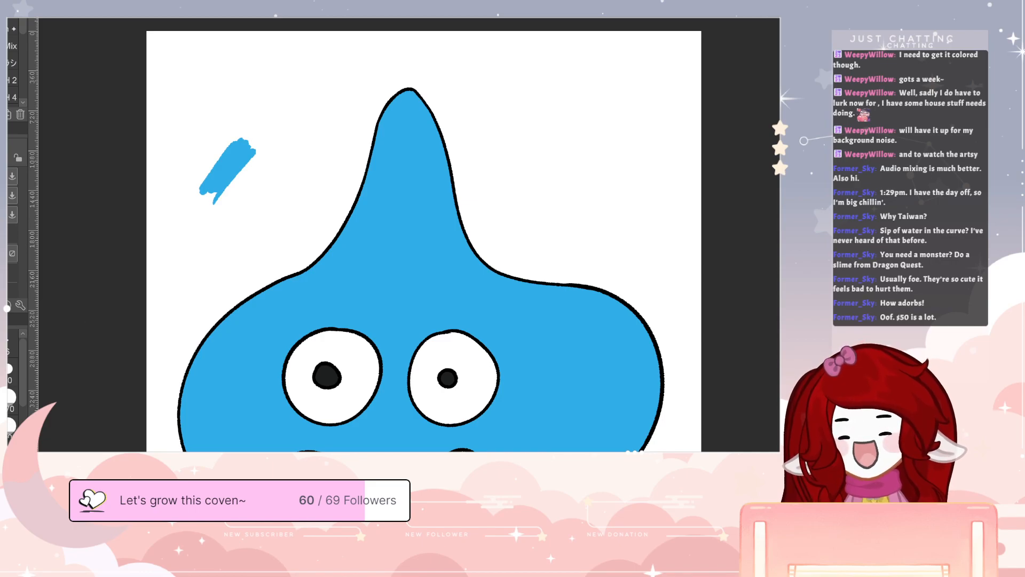
click(10, 63)
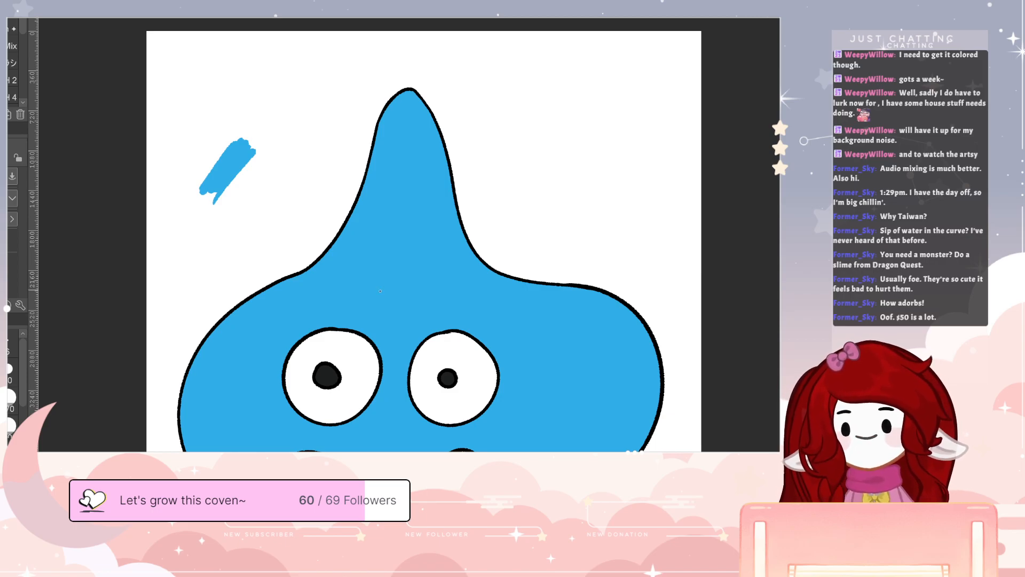
drag(244, 299, 223, 331)
mouse_move(278, 288)
mouse_down()
mouse_move(234, 318)
mouse_move(187, 422)
mouse_move(314, 289)
mouse_move(265, 361)
mouse_up()
mouse_move(320, 325)
mouse_down()
mouse_move(374, 177)
mouse_move(293, 292)
mouse_up()
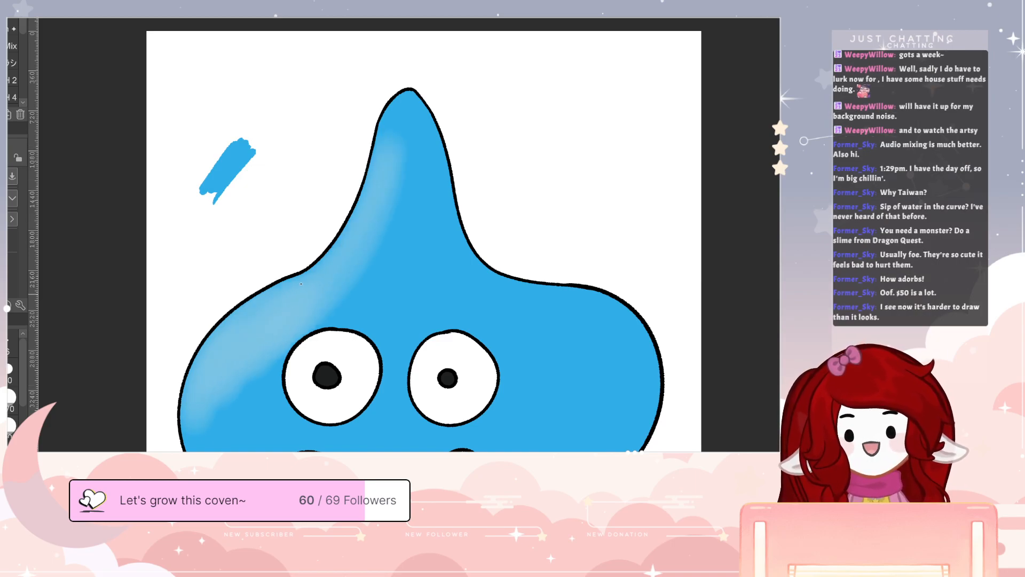
mouse_move(192, 413)
mouse_down()
mouse_move(233, 388)
mouse_move(336, 275)
mouse_move(292, 336)
mouse_move(382, 206)
mouse_up()
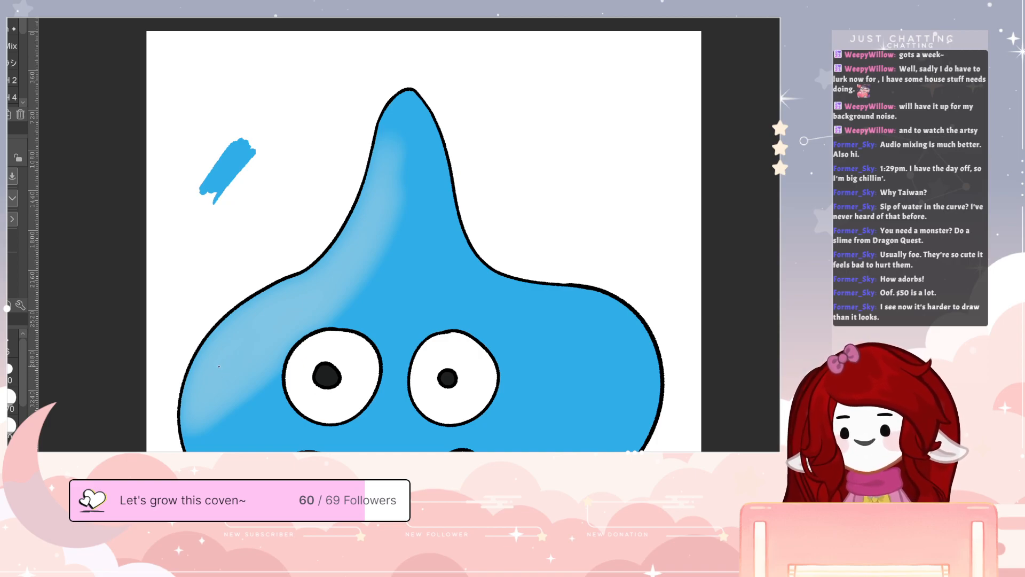
mouse_move(206, 391)
mouse_down()
mouse_move(242, 330)
mouse_move(201, 372)
mouse_move(191, 449)
mouse_move(273, 327)
mouse_move(211, 431)
mouse_move(309, 312)
mouse_move(373, 209)
mouse_move(391, 112)
mouse_move(373, 171)
mouse_move(384, 125)
mouse_move(405, 97)
mouse_up()
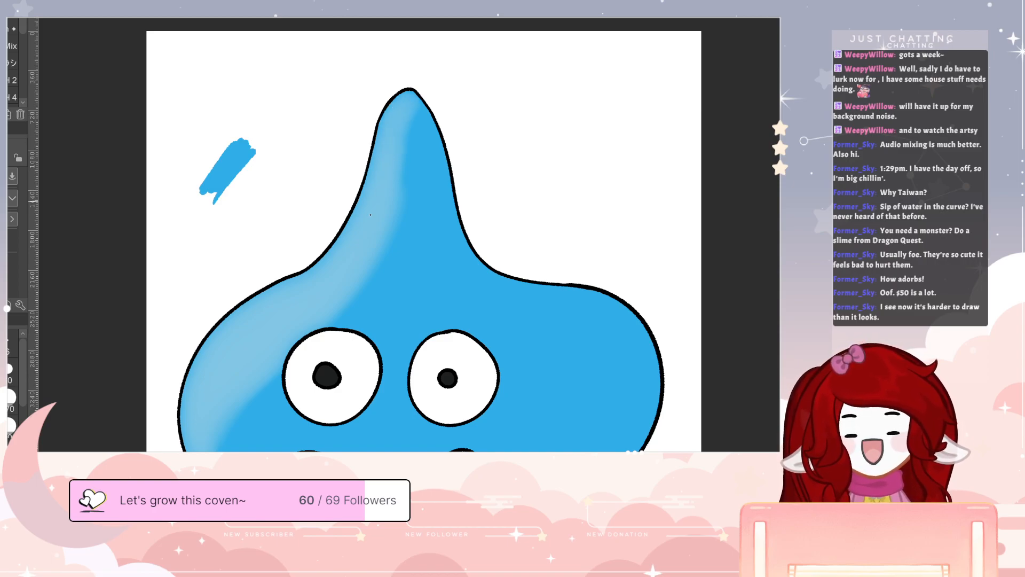
drag(275, 377, 222, 448)
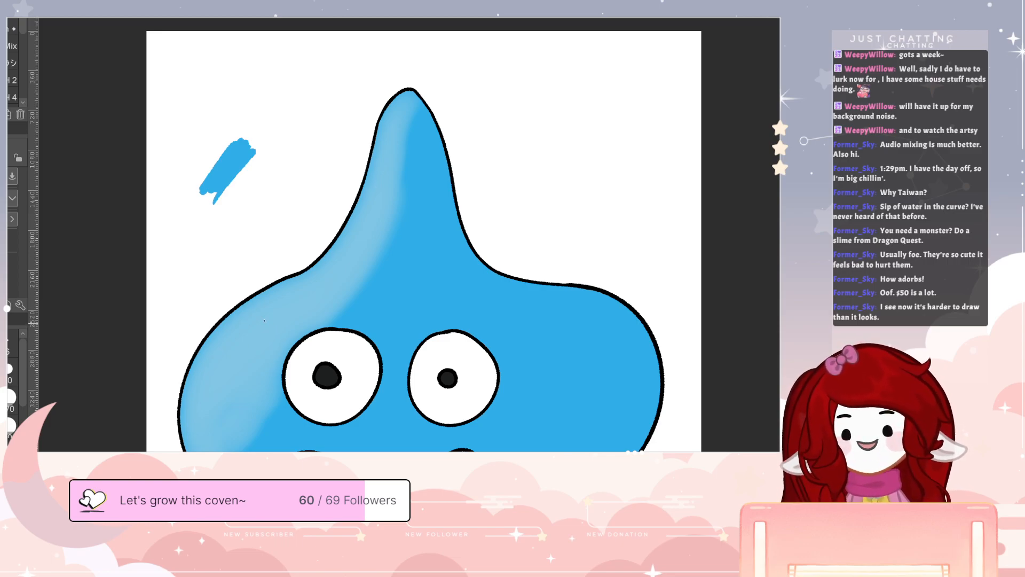
- Paint a brighter diagonal shine streak within the soft highlight, above and beside the eye
mouse_move(221, 349)
mouse_down()
mouse_move(282, 291)
mouse_move(218, 363)
mouse_up()
drag(267, 313, 216, 369)
drag(289, 298, 223, 363)
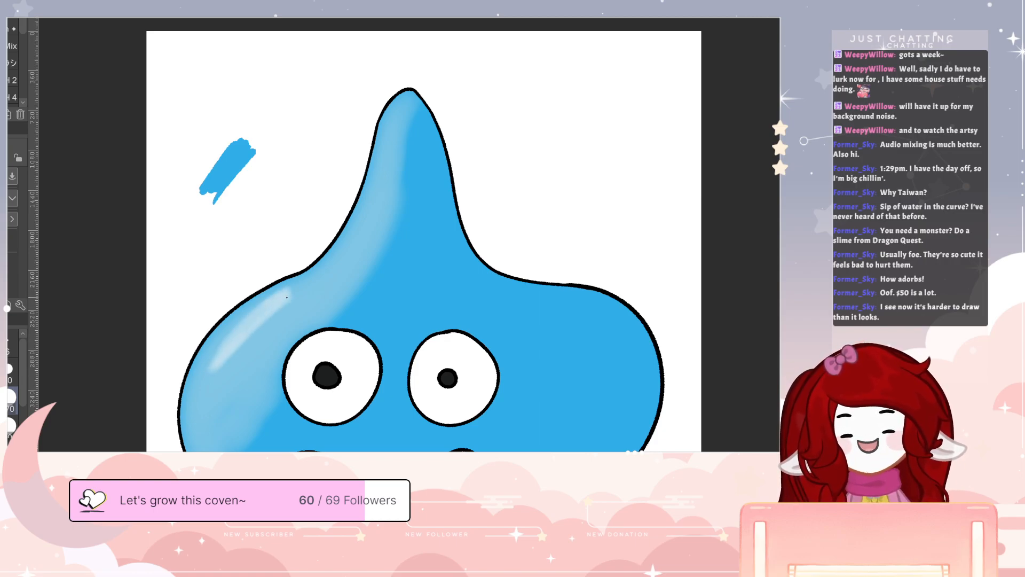
mouse_move(291, 289)
mouse_down()
mouse_move(210, 368)
mouse_move(272, 297)
mouse_up()
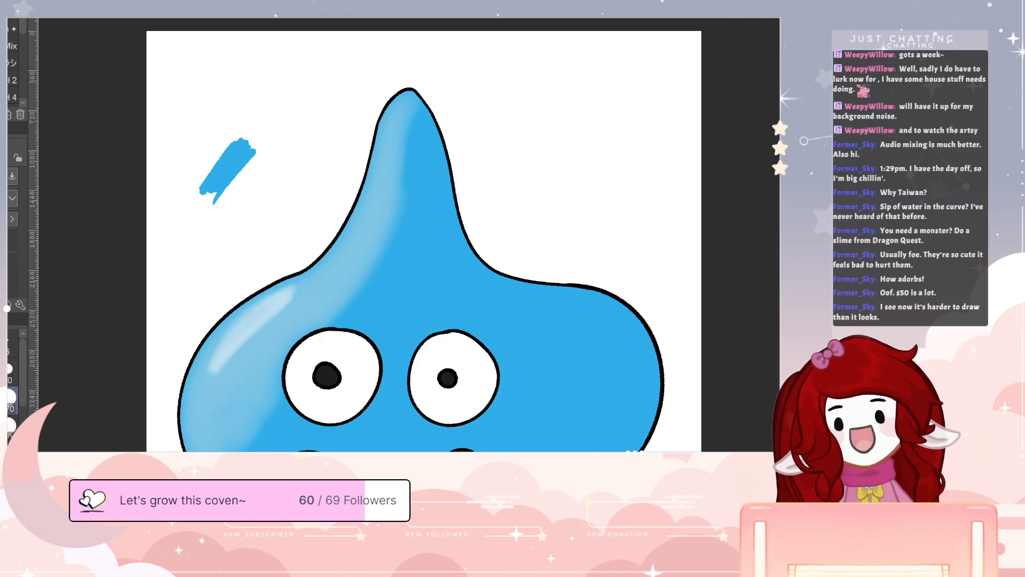
scroll(446, 346, down, 5)
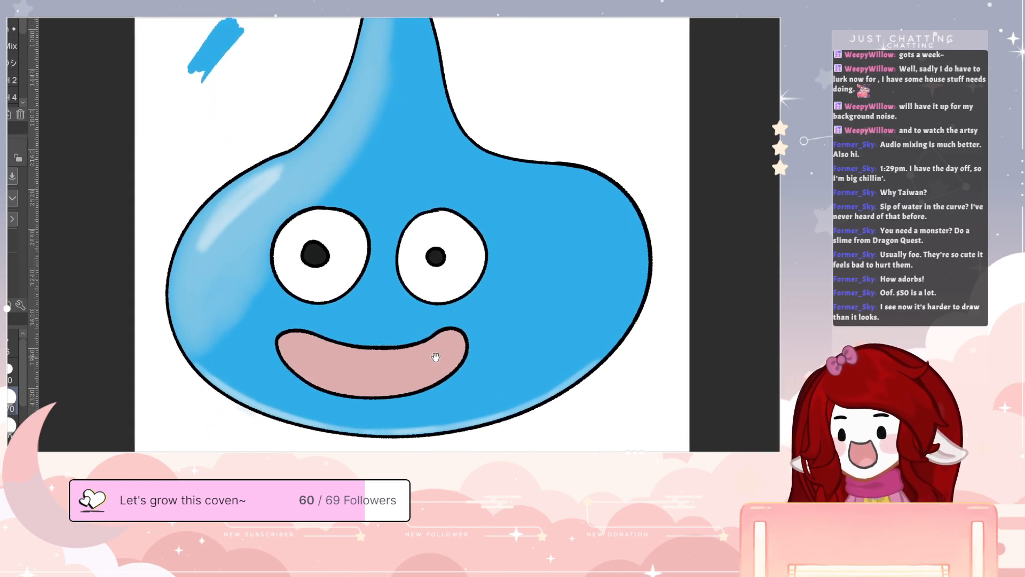
- Paint a curved white shine streak low on the slime's side beyond the smaller pupil, and undo the accidental clearing of the shading
scroll(636, 334, up, 1)
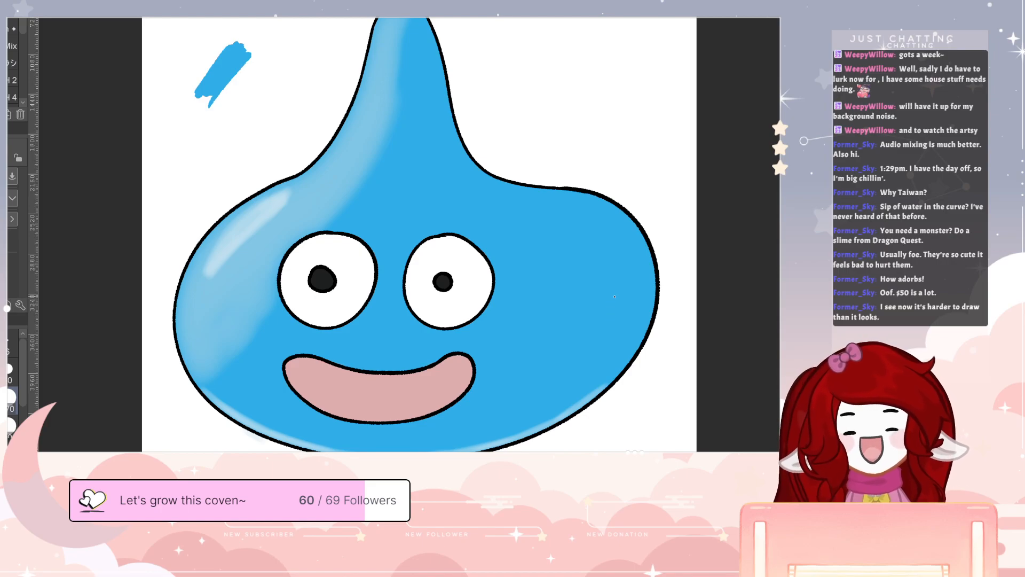
mouse_move(617, 298)
mouse_down()
mouse_move(578, 372)
mouse_move(611, 348)
mouse_move(622, 295)
mouse_move(591, 364)
mouse_move(612, 345)
mouse_move(626, 304)
mouse_move(582, 360)
mouse_move(593, 350)
mouse_move(594, 365)
mouse_move(621, 300)
mouse_move(621, 330)
mouse_move(589, 362)
mouse_up()
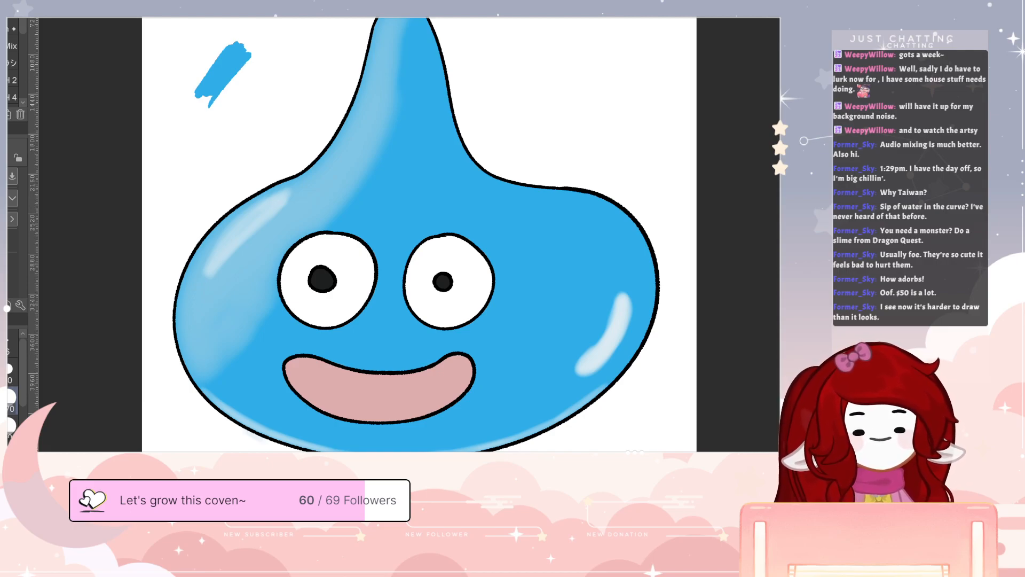
key(Delete)
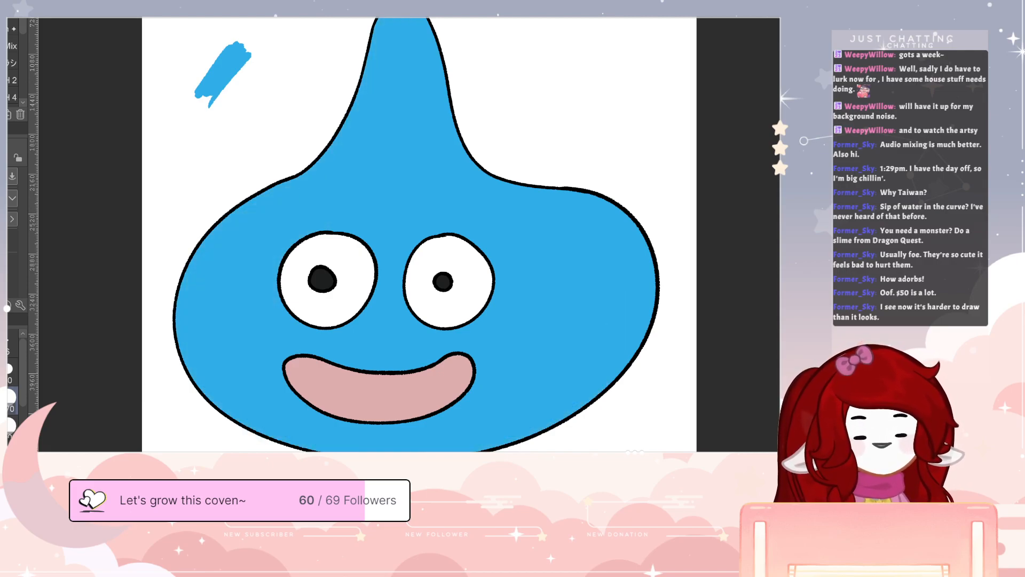
key(ctrl+z)
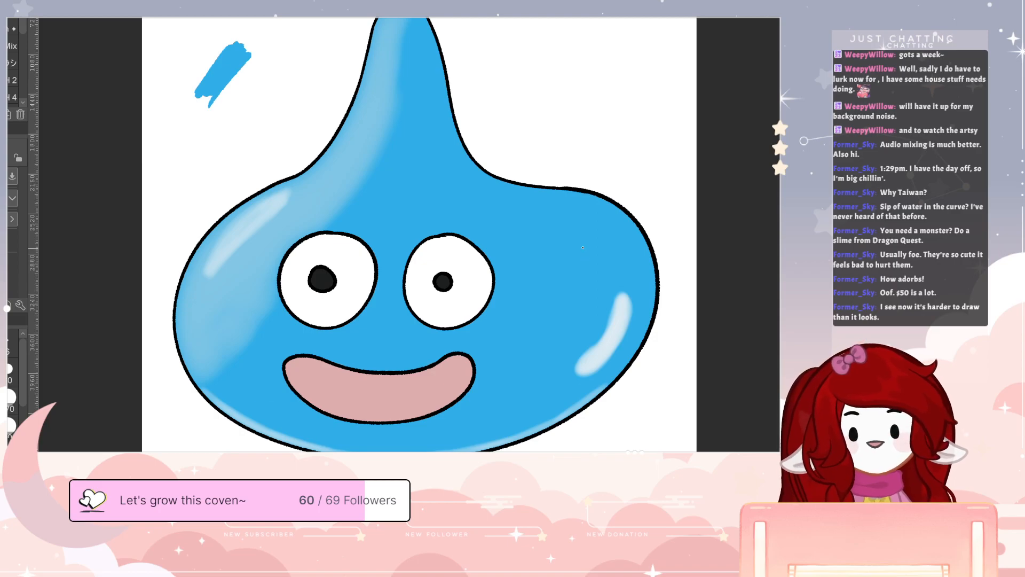
- Paint darker blue shading along the slime's side with the smaller pupil, from near the tip down to the underside
drag(582, 247, 560, 322)
mouse_move(571, 197)
mouse_down()
mouse_move(544, 344)
mouse_move(475, 432)
mouse_move(597, 260)
mouse_move(603, 204)
mouse_move(561, 382)
mouse_move(543, 391)
mouse_move(637, 231)
mouse_move(579, 396)
mouse_move(640, 296)
mouse_move(607, 198)
mouse_move(575, 313)
mouse_move(592, 193)
mouse_move(565, 321)
mouse_move(413, 447)
mouse_move(341, 434)
mouse_move(477, 432)
mouse_move(462, 444)
mouse_move(345, 442)
mouse_move(228, 400)
mouse_move(248, 414)
mouse_move(474, 437)
mouse_move(371, 447)
mouse_move(513, 373)
mouse_up()
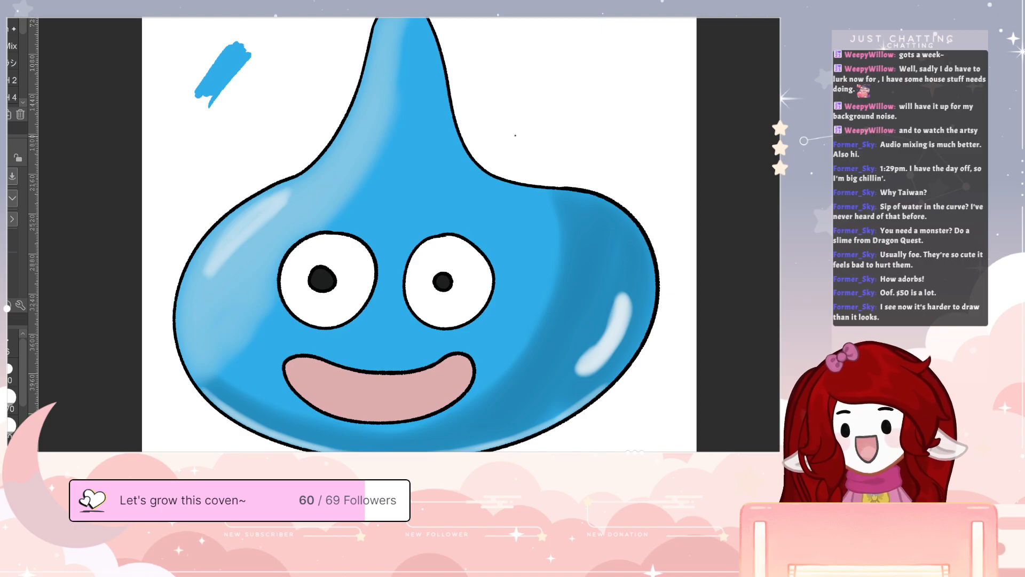
mouse_move(435, 47)
mouse_down()
mouse_move(453, 168)
mouse_move(446, 95)
mouse_move(492, 193)
mouse_move(584, 268)
mouse_move(534, 197)
mouse_move(513, 190)
mouse_move(439, 79)
mouse_move(515, 219)
mouse_move(519, 200)
mouse_move(547, 314)
mouse_move(561, 197)
mouse_up()
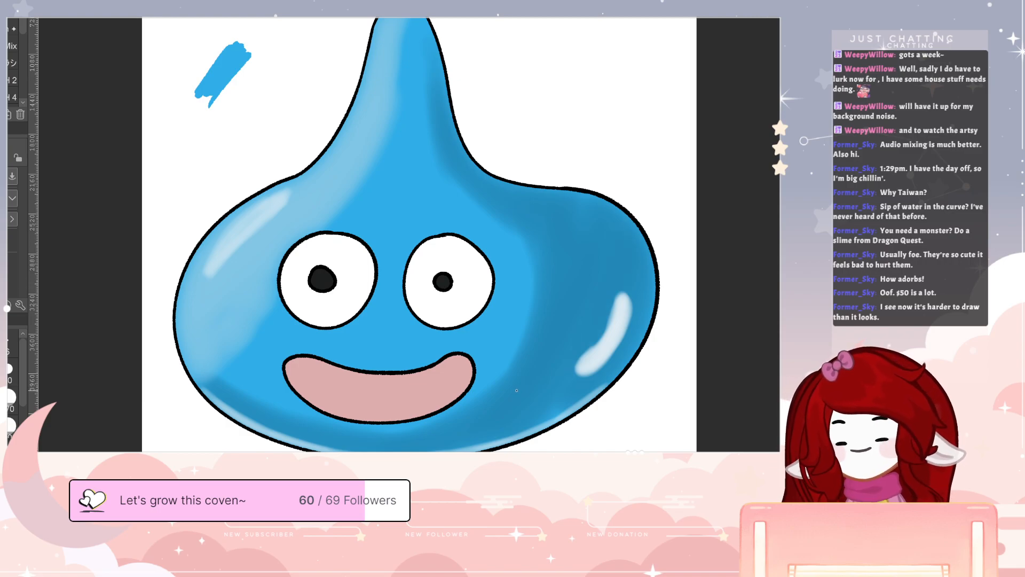
- Blend the edges of the slime's dark shading and pale highlight softly into the base blue
key(j)
key(j)
mouse_move(545, 299)
mouse_down()
mouse_move(490, 384)
mouse_move(492, 375)
mouse_move(473, 392)
mouse_move(547, 225)
mouse_move(534, 321)
mouse_up()
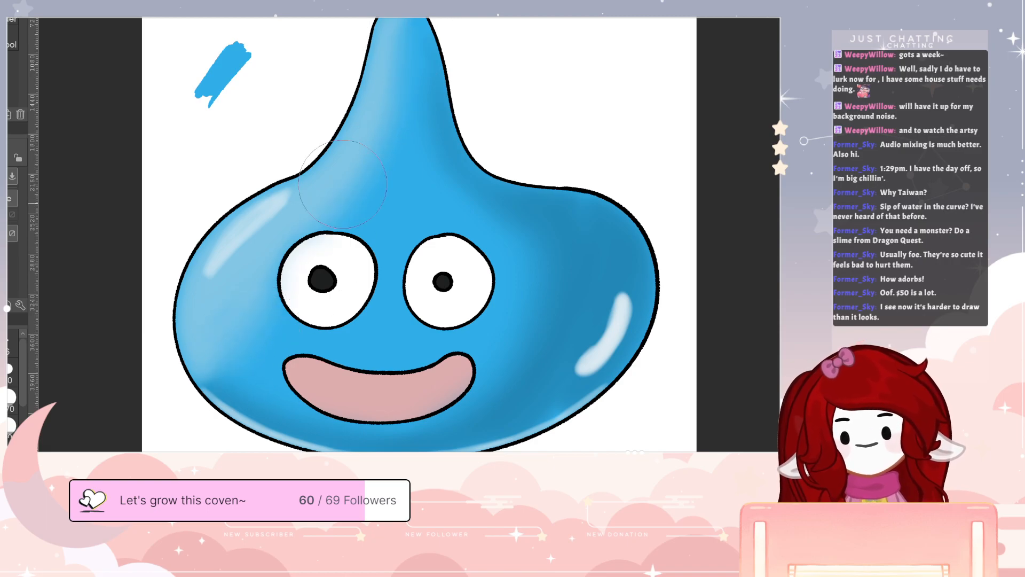
key(b)
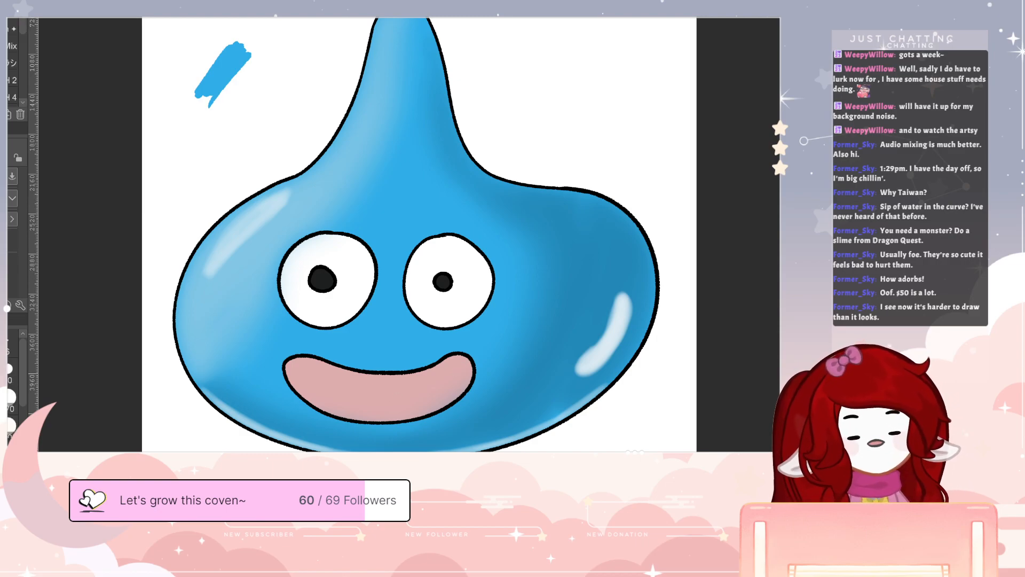
- Erase the blended body shading that spilled over the slime's pink mouth
key(e)
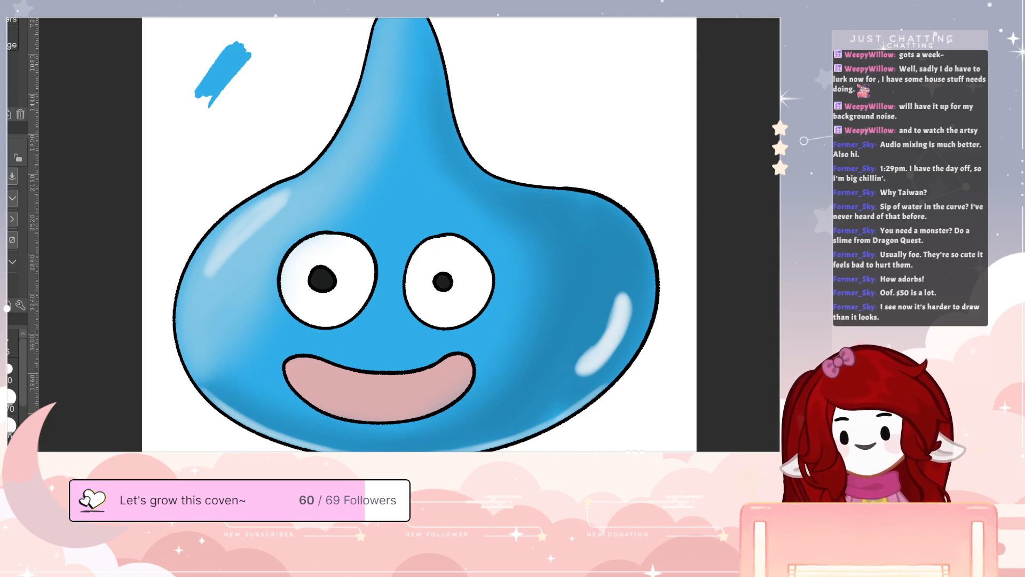
click(12, 39)
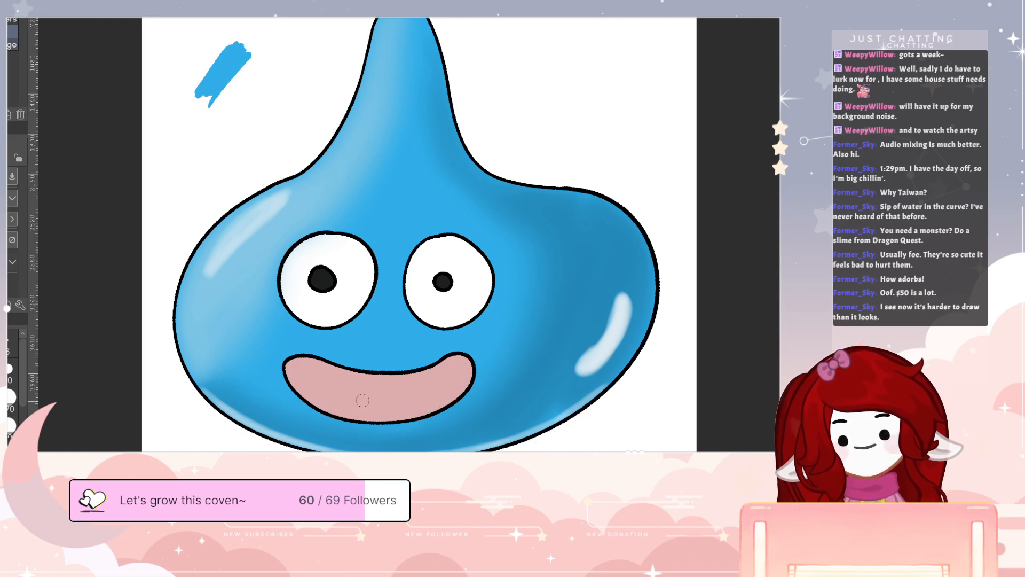
key(b)
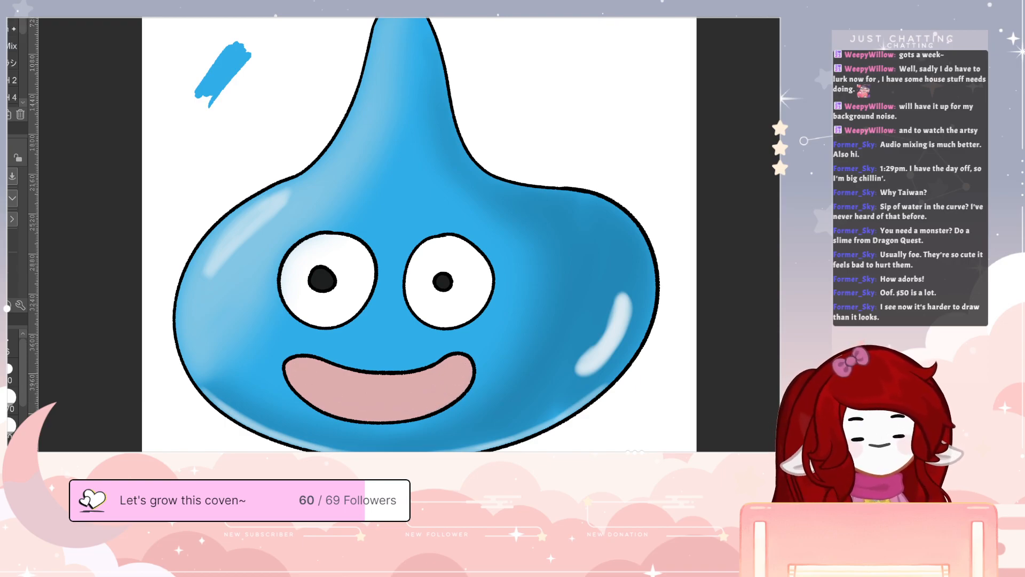
- Sample the mouth's pink and paint darker pink shading along its upper edge and in both corners
key(i)
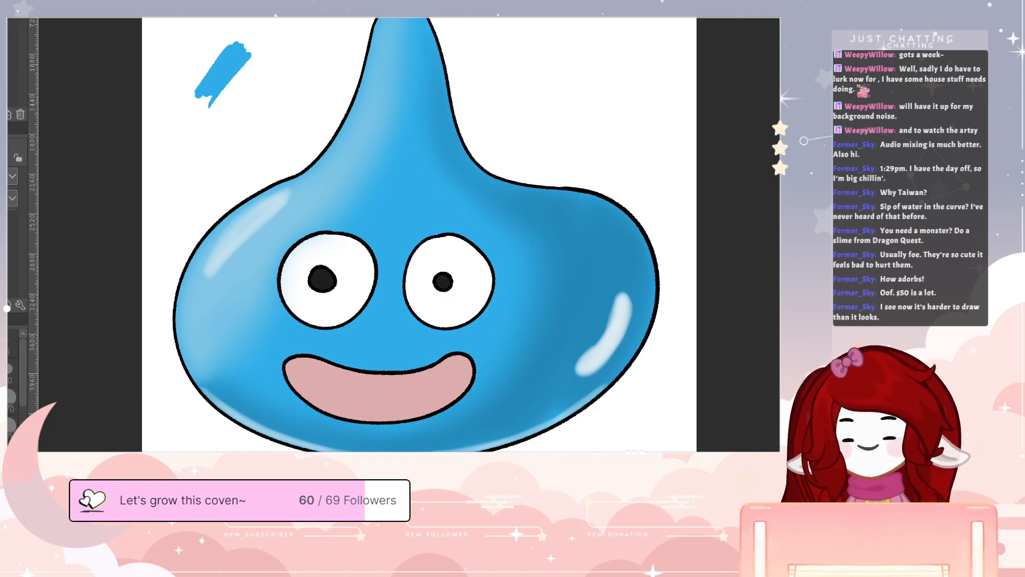
key(b)
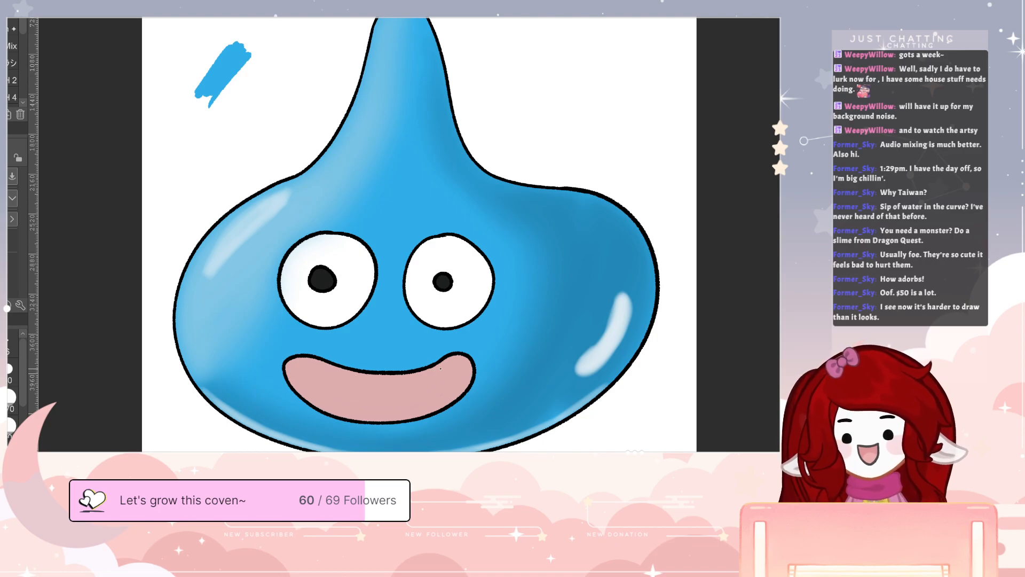
mouse_move(448, 362)
mouse_down()
mouse_move(464, 385)
mouse_move(458, 356)
mouse_move(465, 378)
mouse_move(444, 407)
mouse_move(456, 359)
mouse_up()
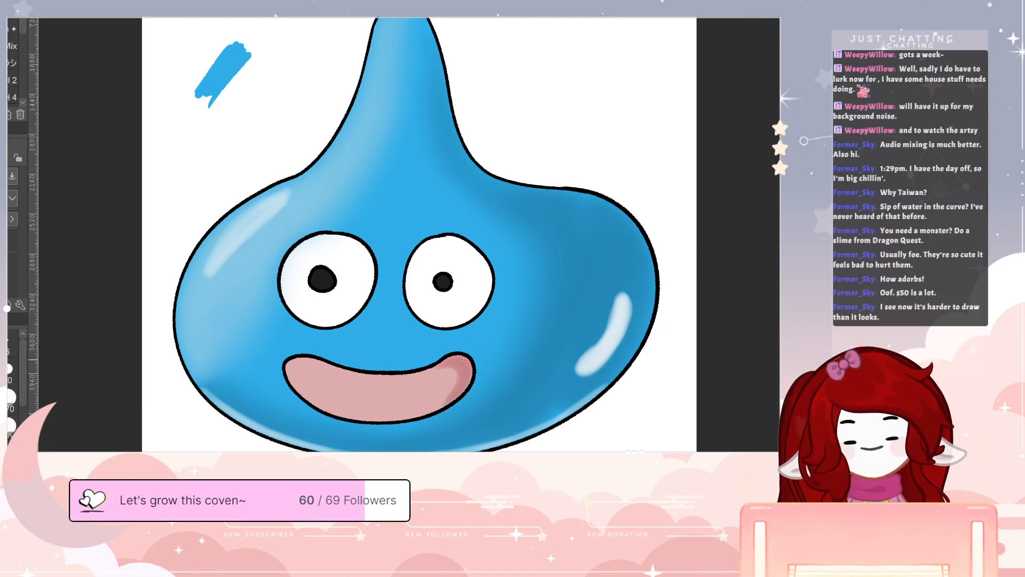
mouse_move(313, 359)
mouse_down()
mouse_move(297, 386)
mouse_move(296, 362)
mouse_move(301, 394)
mouse_move(293, 375)
mouse_up()
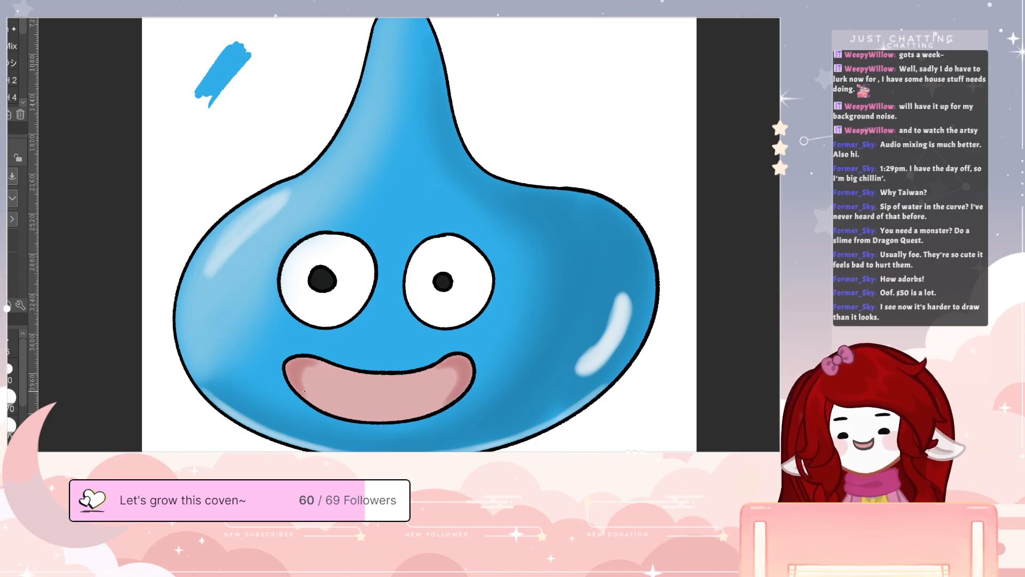
mouse_move(314, 366)
mouse_down()
mouse_move(379, 378)
mouse_move(441, 367)
mouse_move(398, 375)
mouse_up()
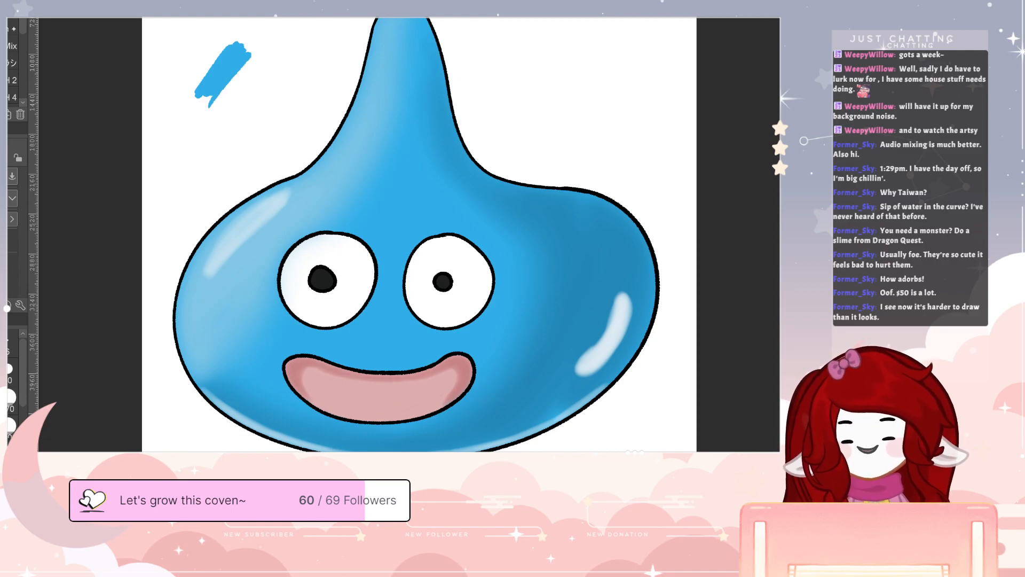
drag(291, 375, 299, 362)
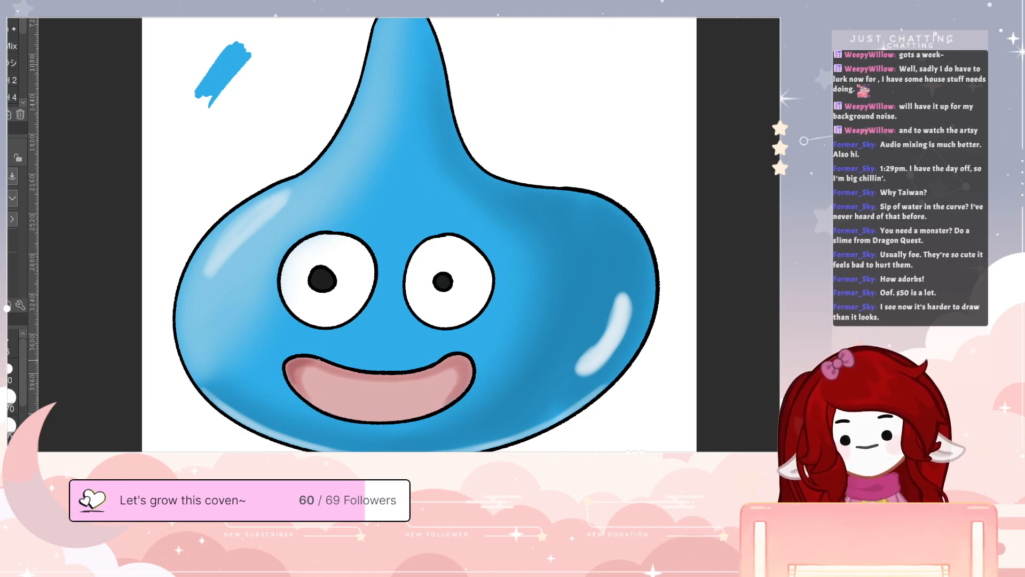
mouse_move(458, 355)
mouse_down()
mouse_move(460, 390)
mouse_move(467, 370)
mouse_up()
- Blend the darker pink shading smoothly into the slime's mouth with an adjusted brush size
key(e)
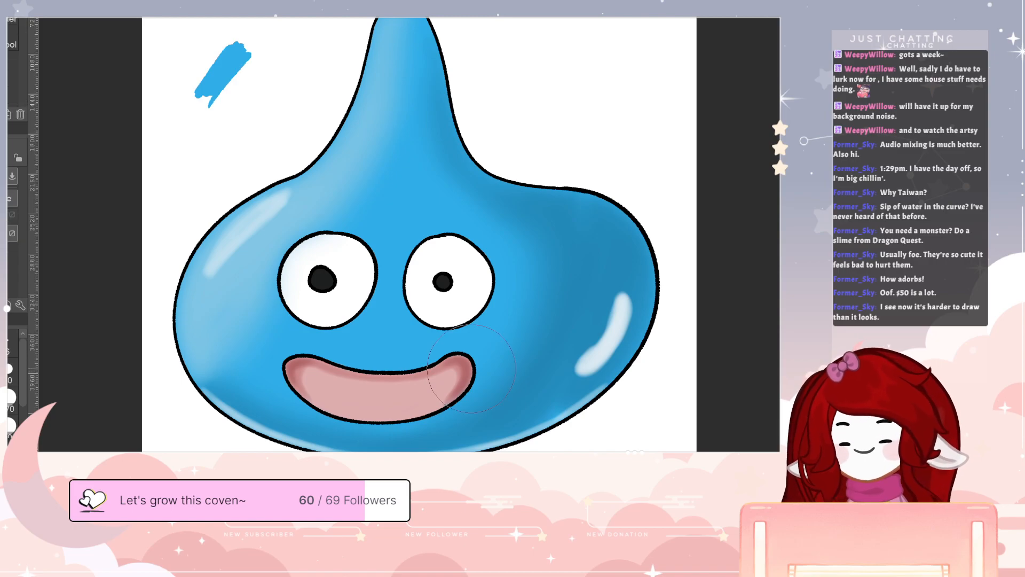
key([)
key(])
key(])
mouse_move(452, 374)
mouse_down()
mouse_move(440, 383)
mouse_move(306, 379)
mouse_move(345, 398)
mouse_up()
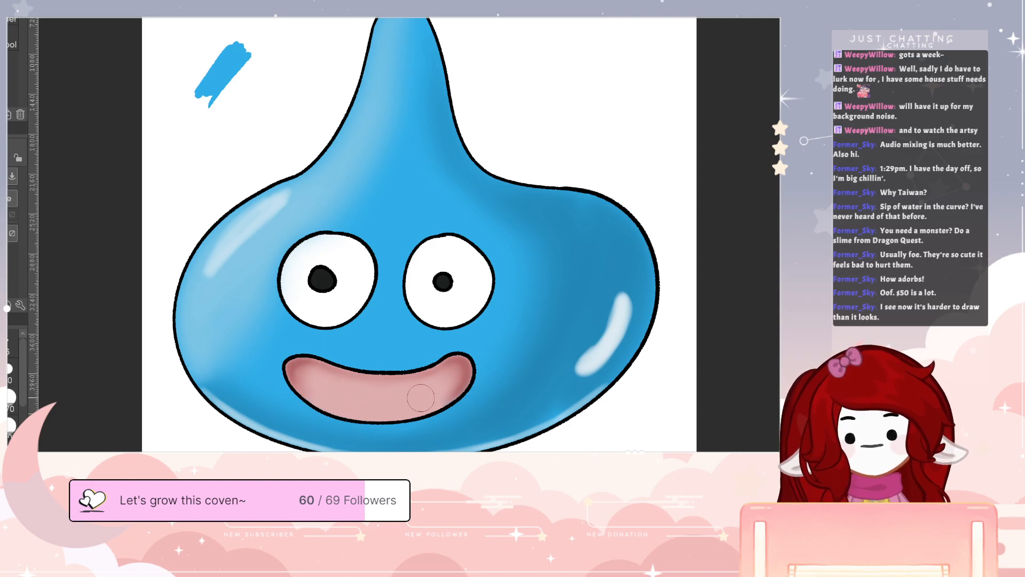
- Erase the blue color swatch beside the slime
key(b)
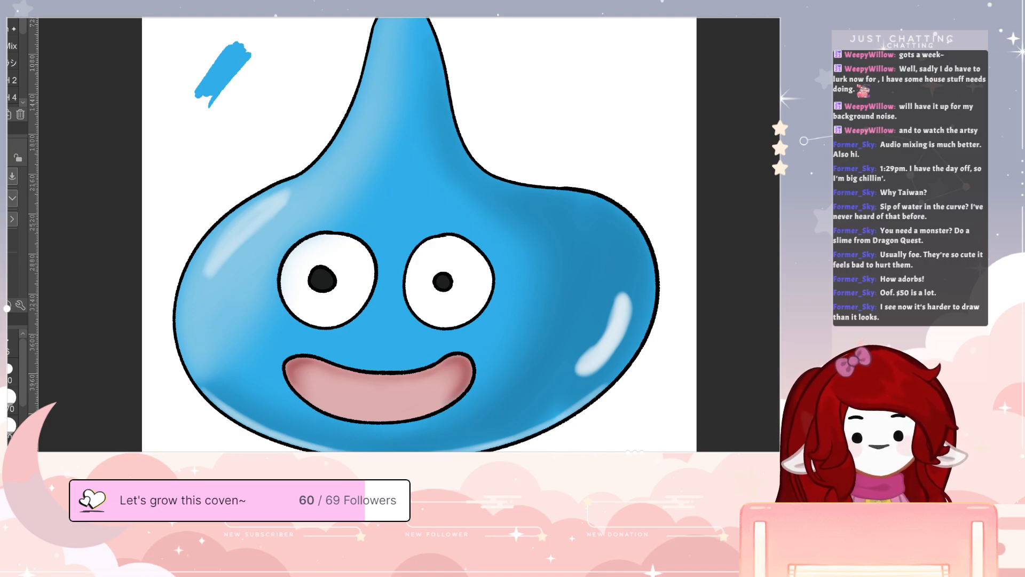
key(e)
mouse_move(197, 81)
mouse_down()
mouse_move(254, 31)
mouse_move(205, 108)
mouse_move(241, 73)
mouse_up()
- Draw a small pink heart over the edge of each of the slime's black pupils
key(b)
key(space)
drag(710, 330, 713, 392)
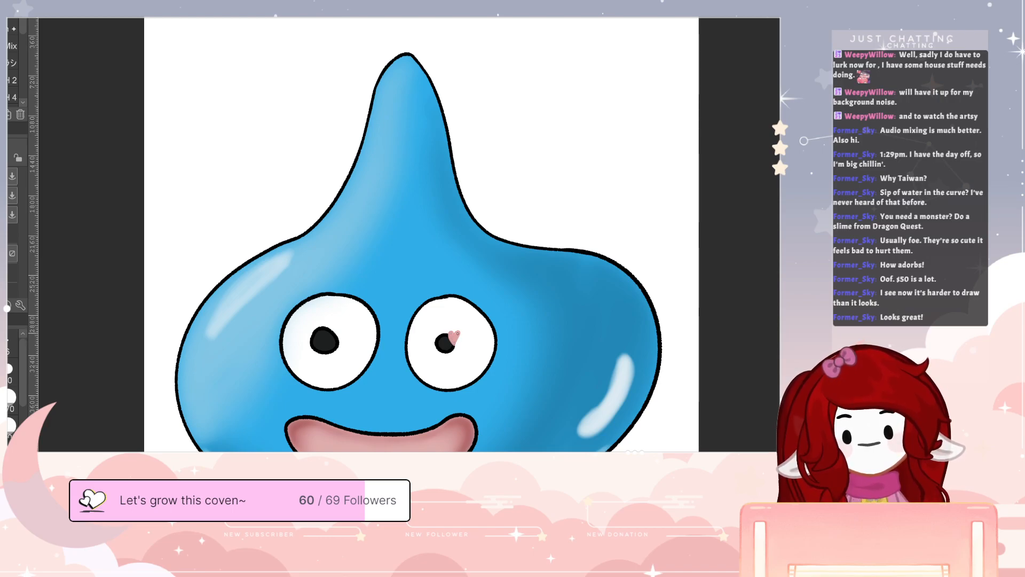
drag(335, 343, 337, 332)
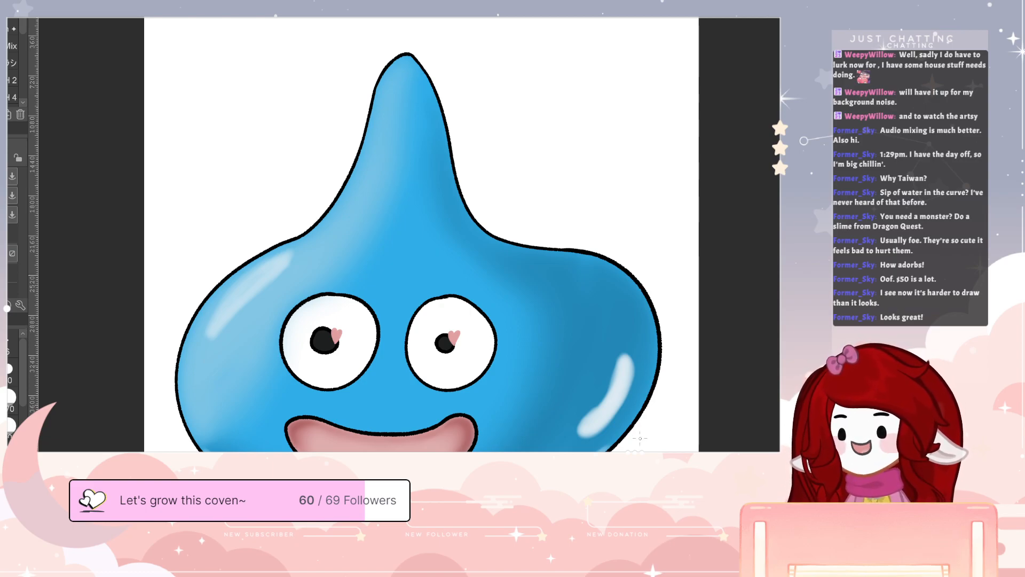
- Examine the whole slime doodle, looking briefly at the character hairstyle canvas in between
scroll(642, 428, down, 2)
drag(649, 414, 627, 340)
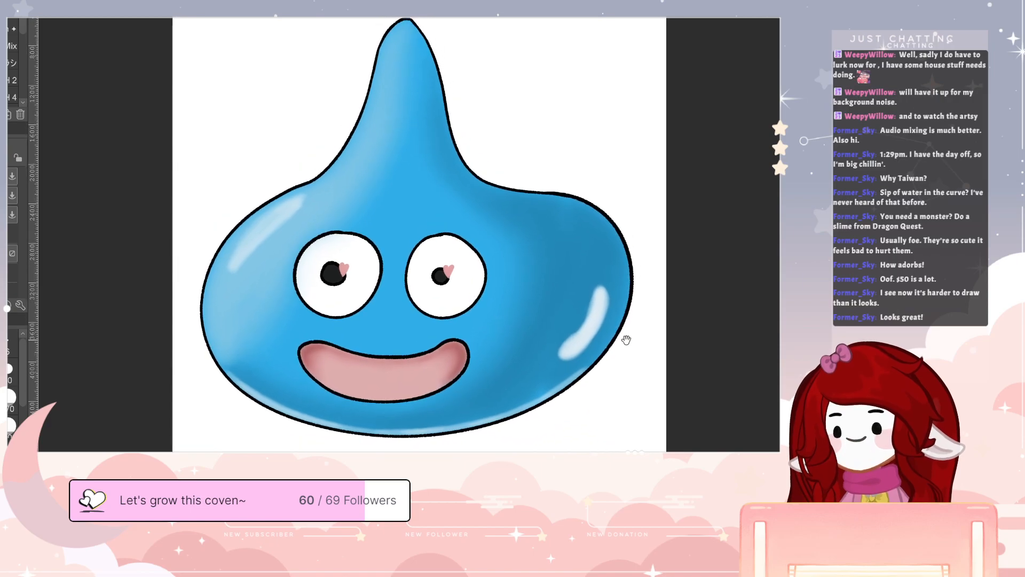
click(646, 368)
drag(655, 378, 611, 405)
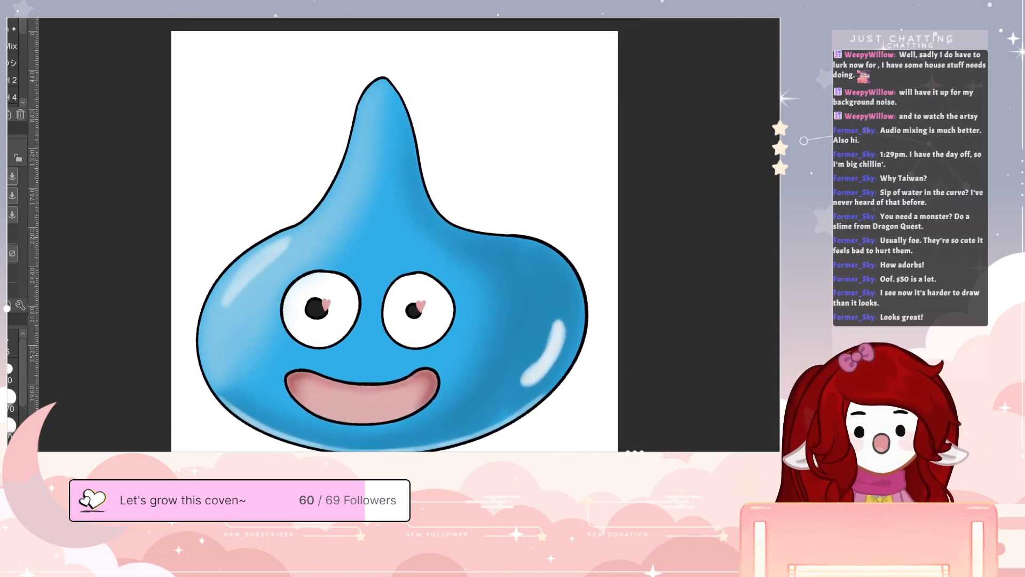
drag(660, 436, 682, 452)
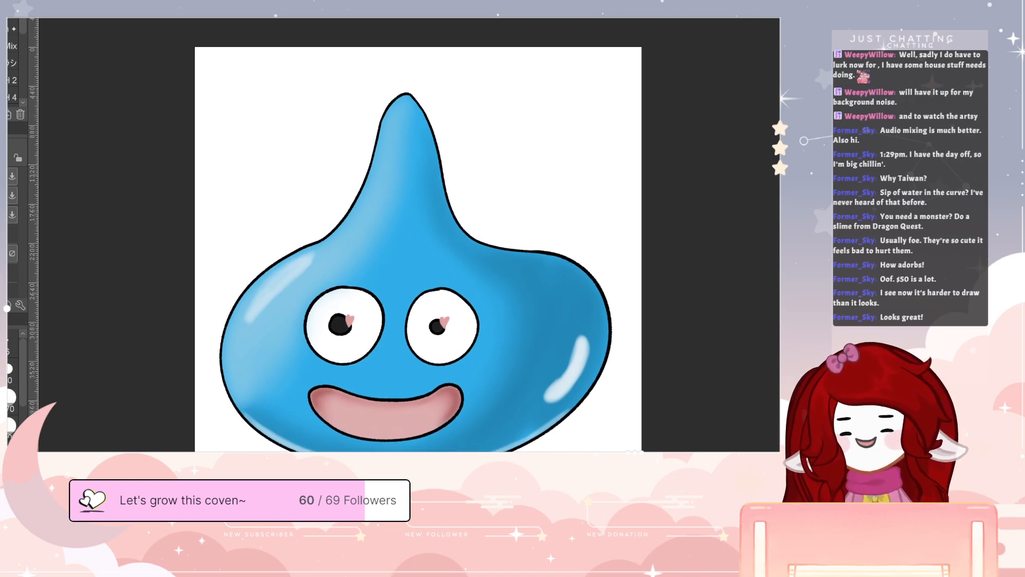
key(ctrl+Tab)
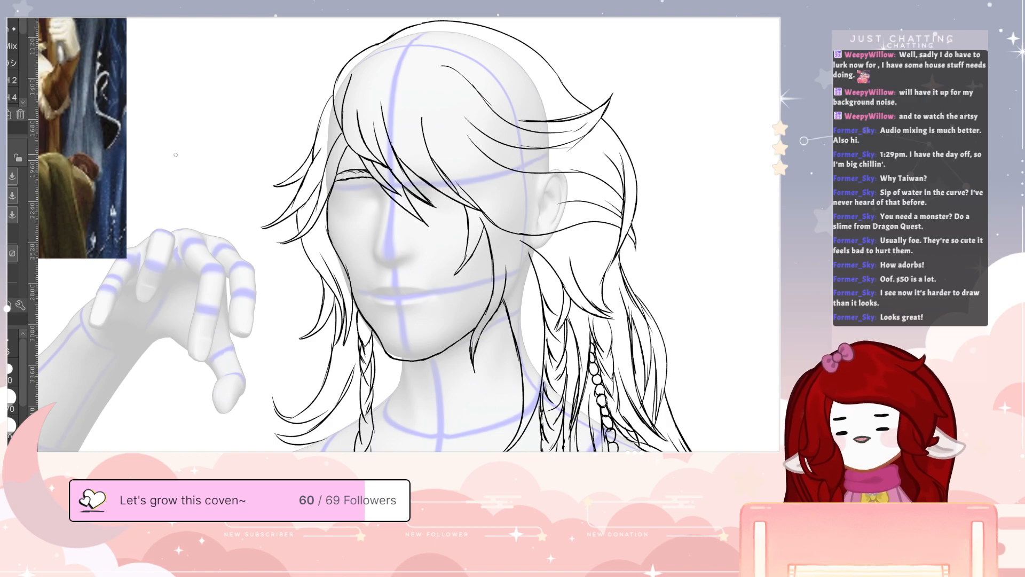
key(p)
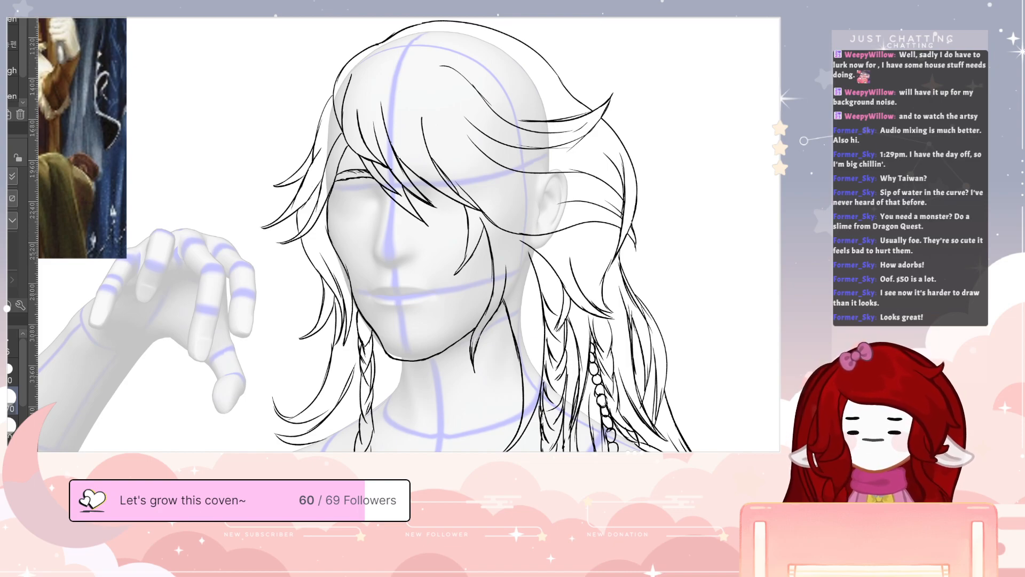
key(ctrl+Tab)
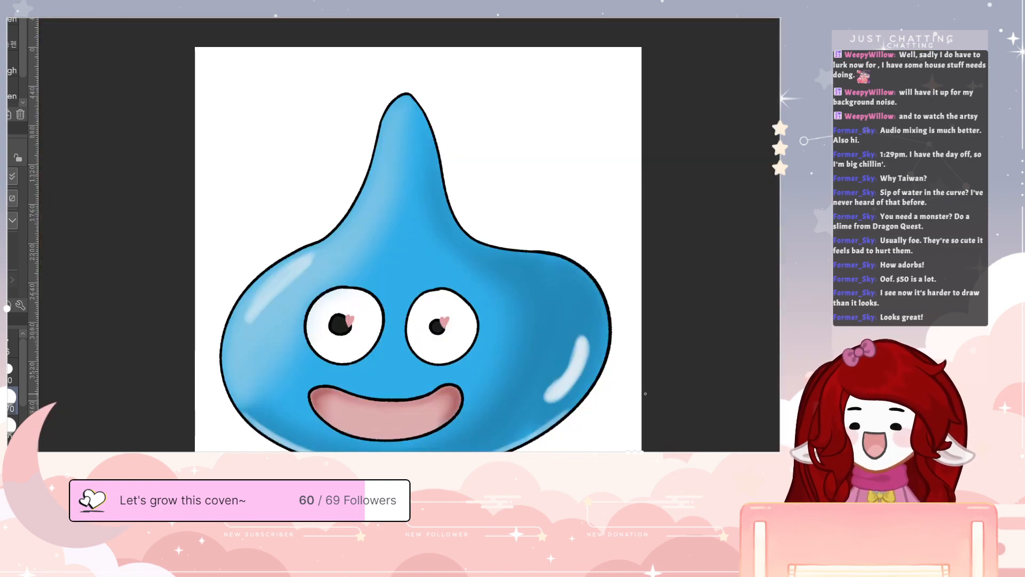
drag(626, 383, 618, 336)
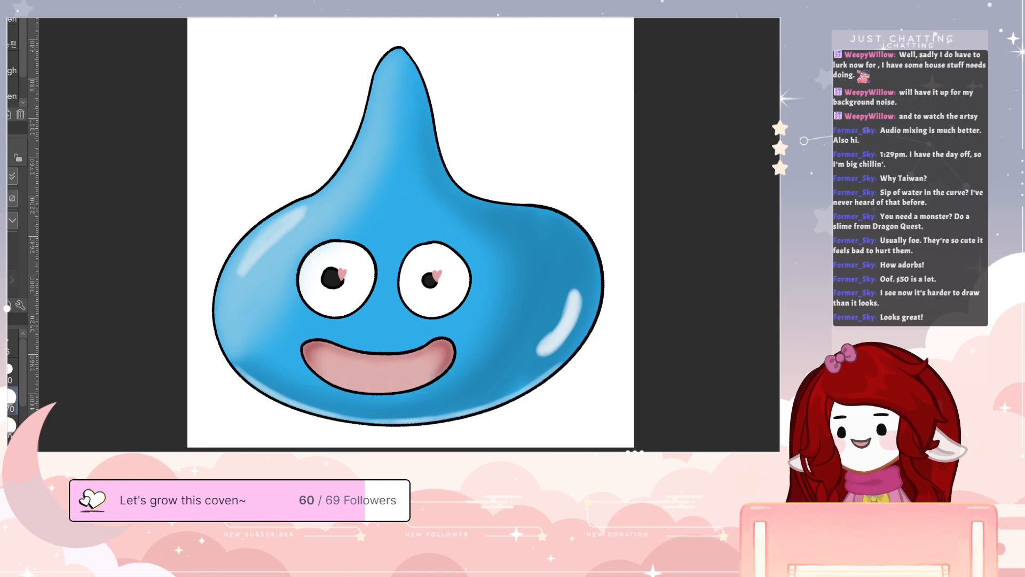
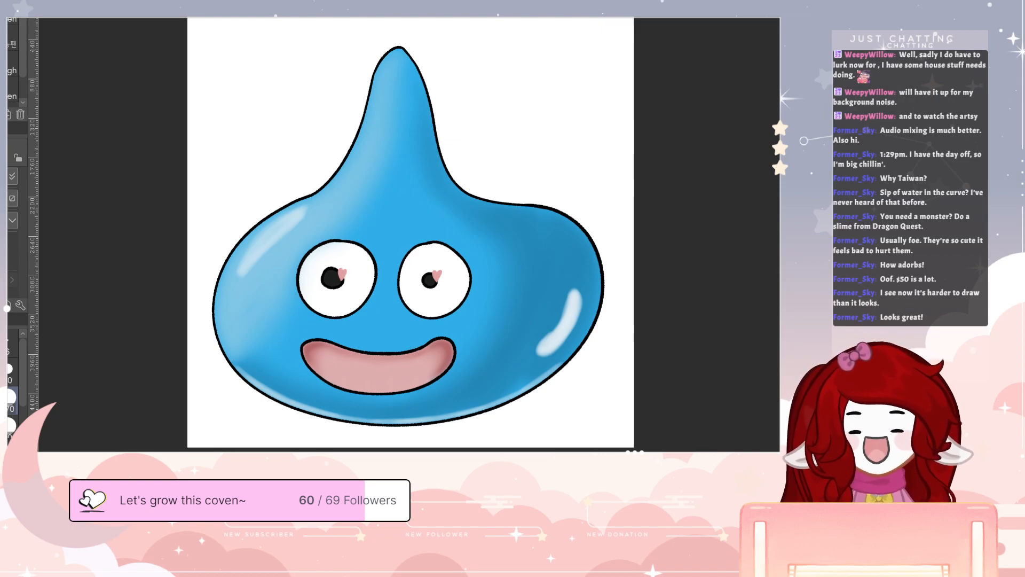
- Return to the character canvas, draw a small slightly open mouth on the mannequin's face and clean up its corner
key(ctrl+Tab)
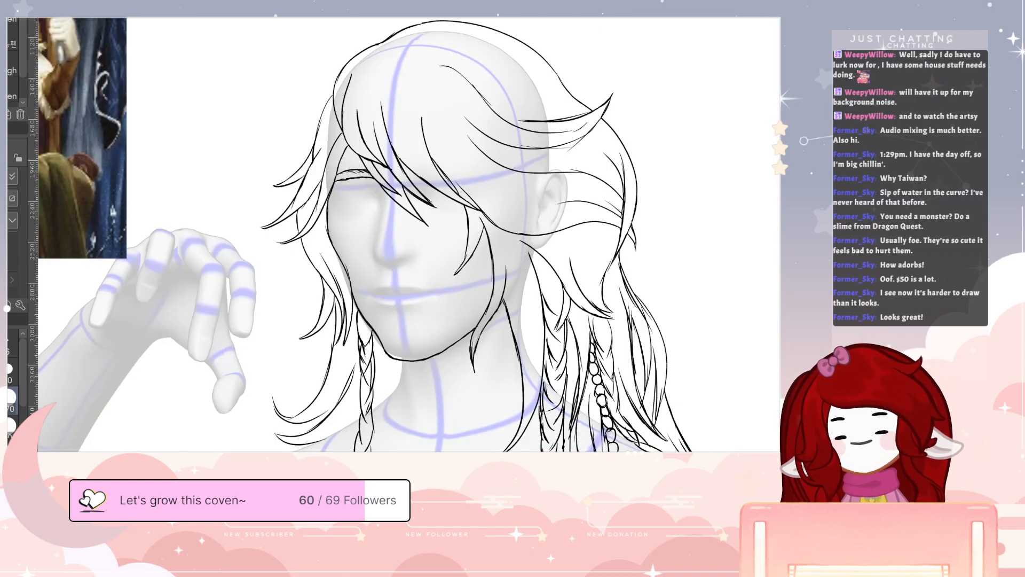
drag(567, 439, 544, 412)
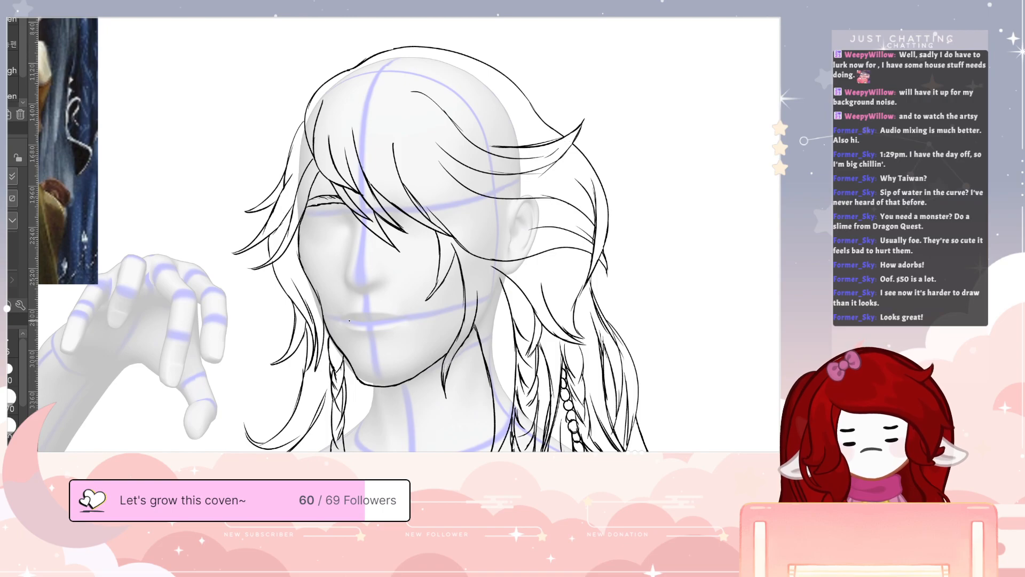
mouse_move(354, 321)
mouse_down()
mouse_move(386, 318)
mouse_move(374, 331)
mouse_move(353, 327)
mouse_up()
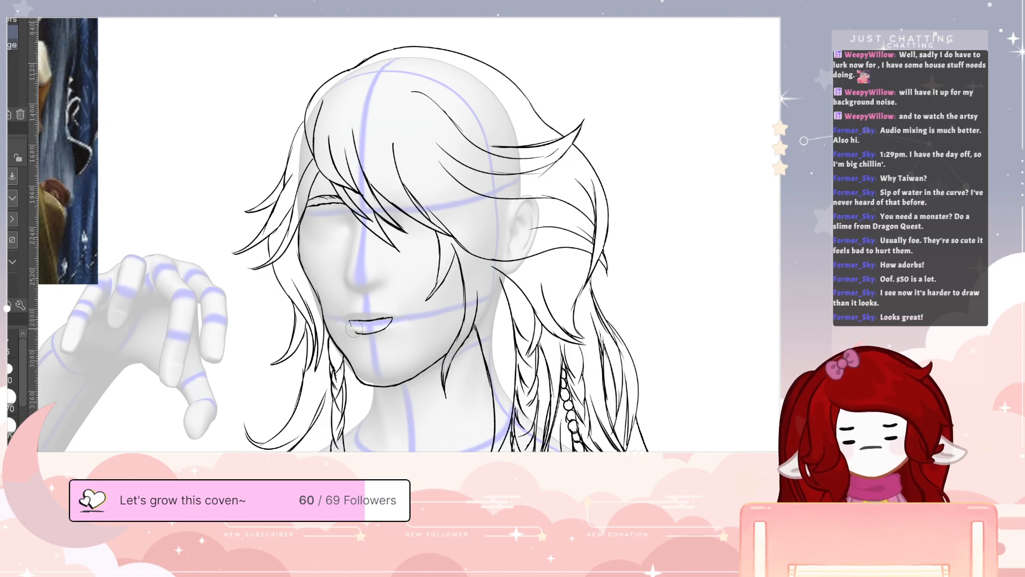
key(p)
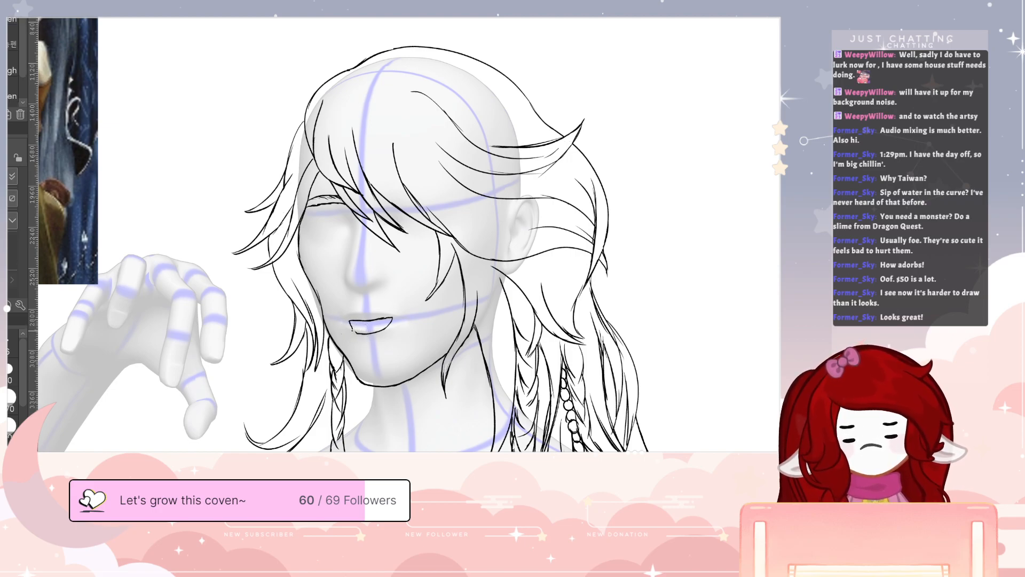
key(e)
drag(352, 332, 353, 328)
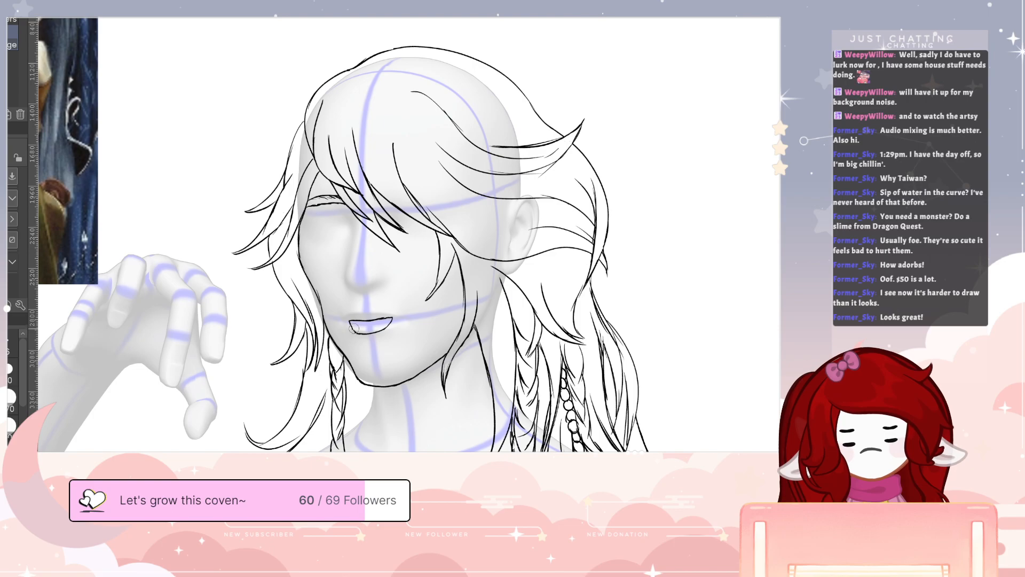
- Retouch the corner and the lower edge of the small open mouth, trimming stray line ends
key(p)
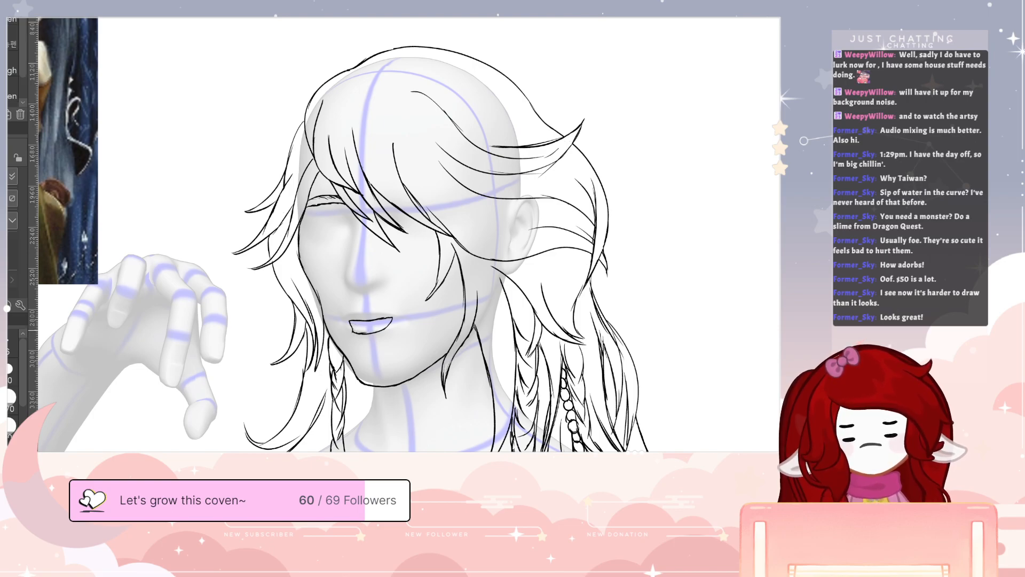
key(e)
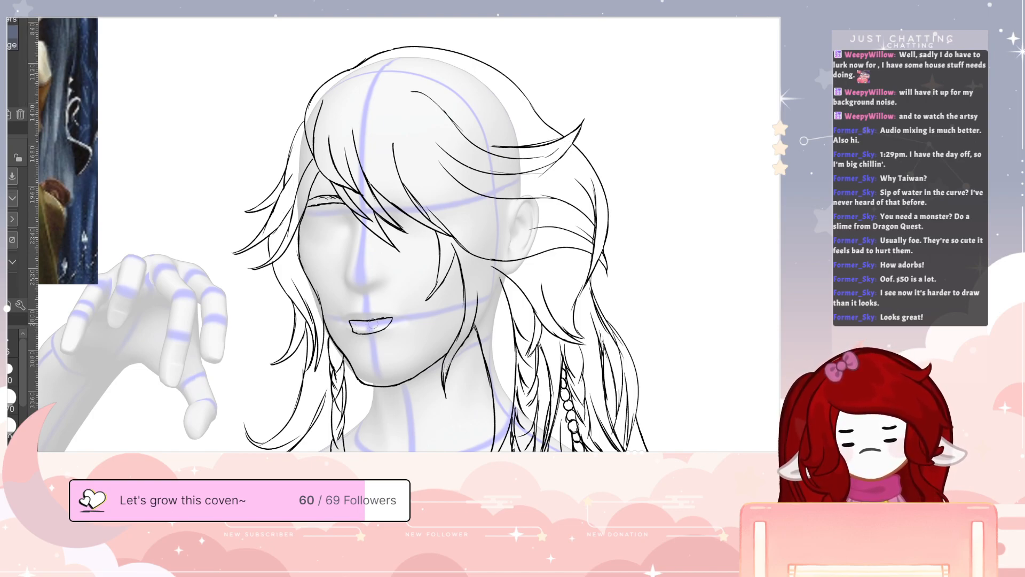
drag(386, 314, 389, 316)
key(p)
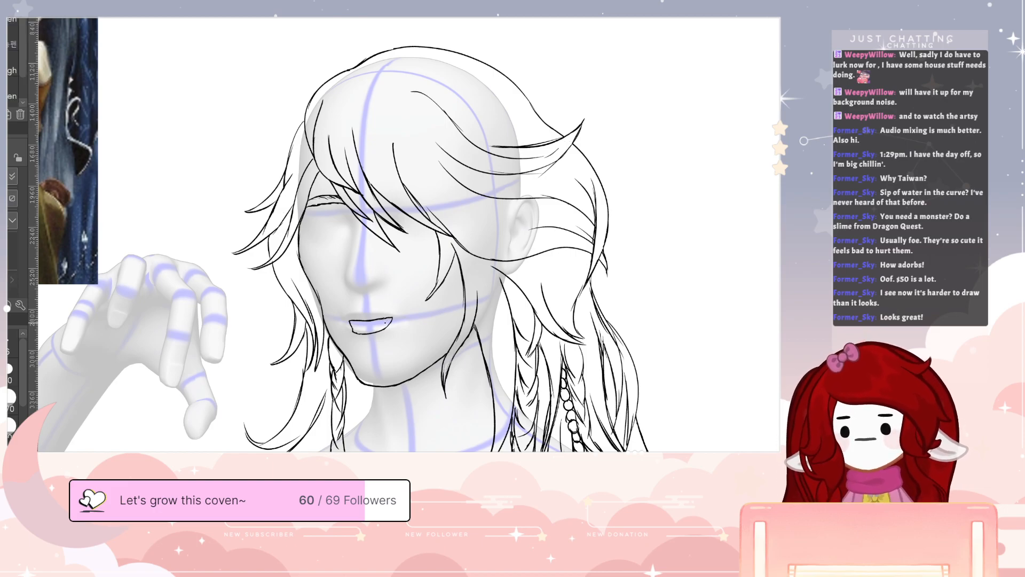
key(e)
drag(377, 333, 391, 324)
key(p)
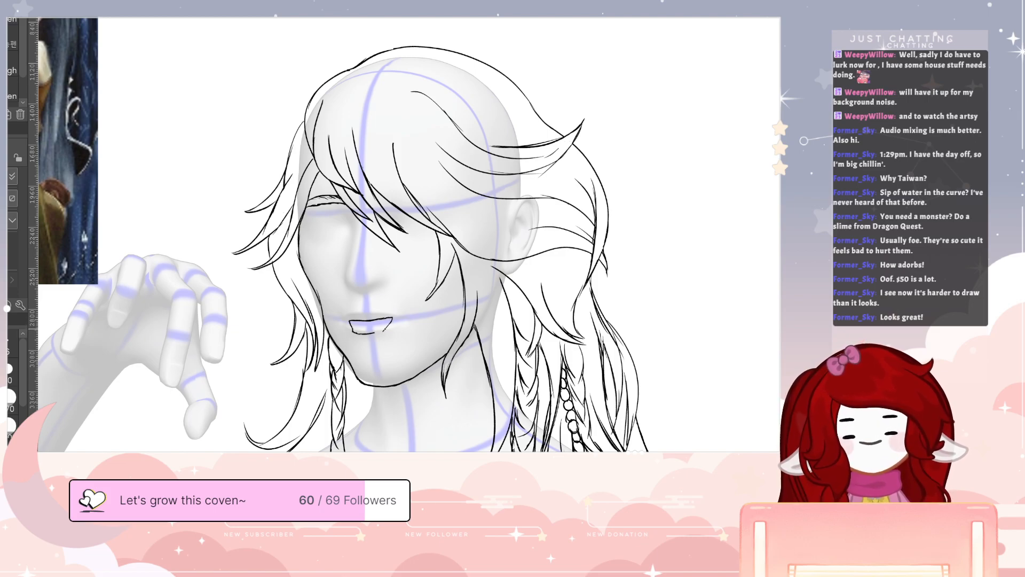
key(e)
drag(382, 332, 371, 329)
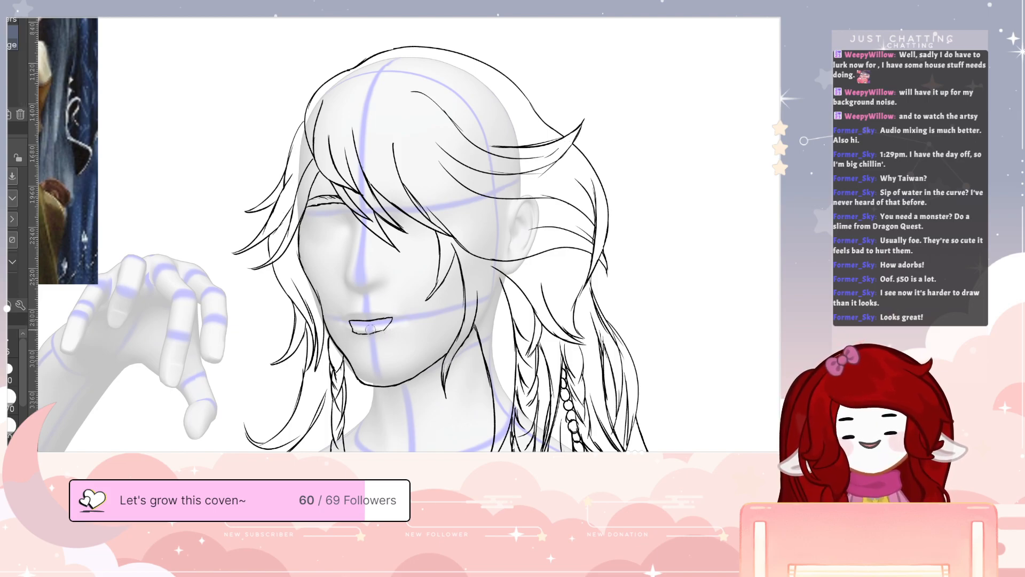
key(p)
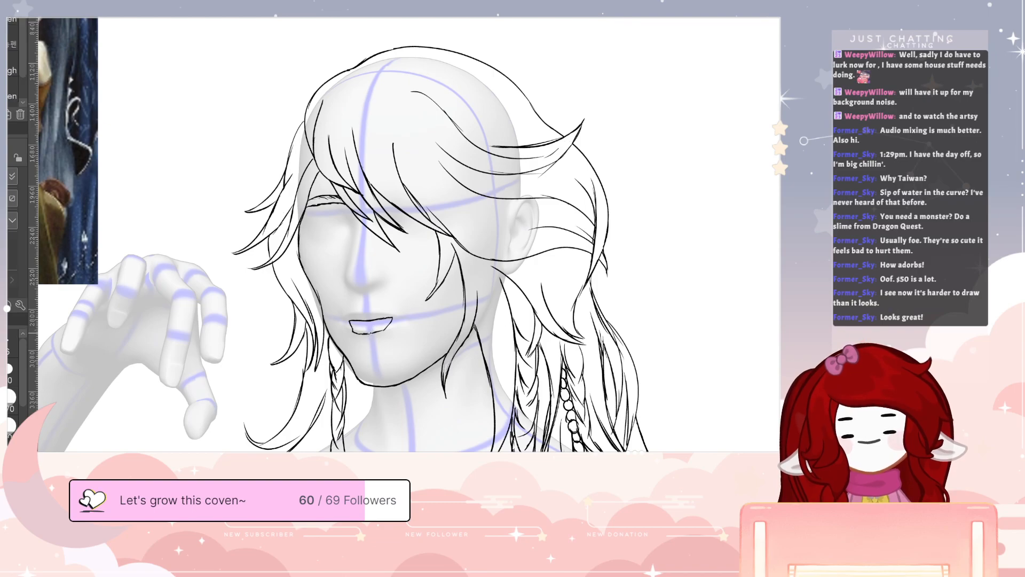
- Erase the open mouth and draw a closed, faintly smirking mouth line in its place, trimming its thickness
key(e)
mouse_move(359, 332)
mouse_down()
mouse_move(380, 329)
mouse_move(357, 333)
mouse_move(369, 311)
mouse_move(372, 333)
mouse_move(394, 315)
mouse_up()
key(p)
key(e)
key(p)
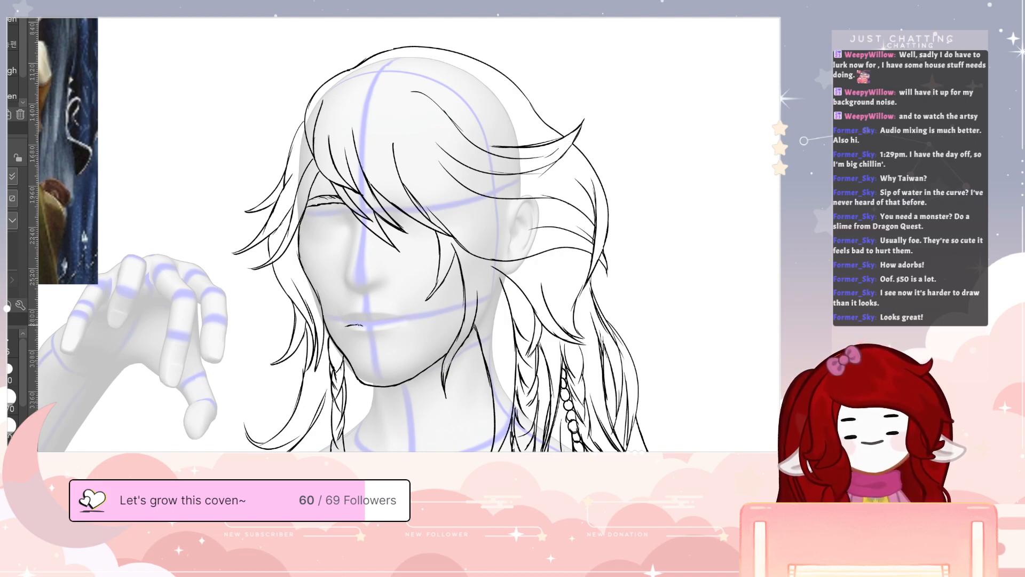
drag(366, 325, 396, 318)
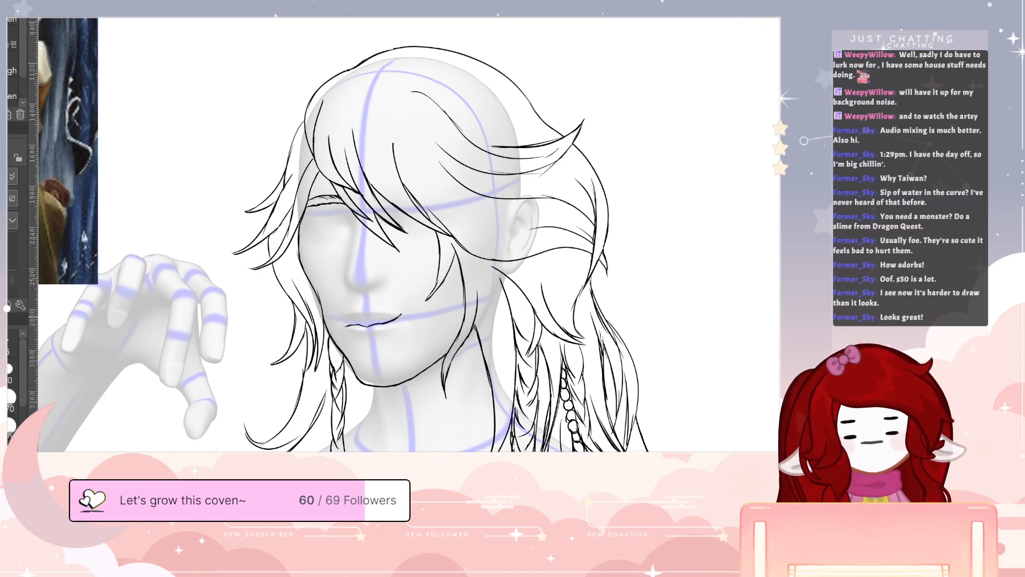
key(e)
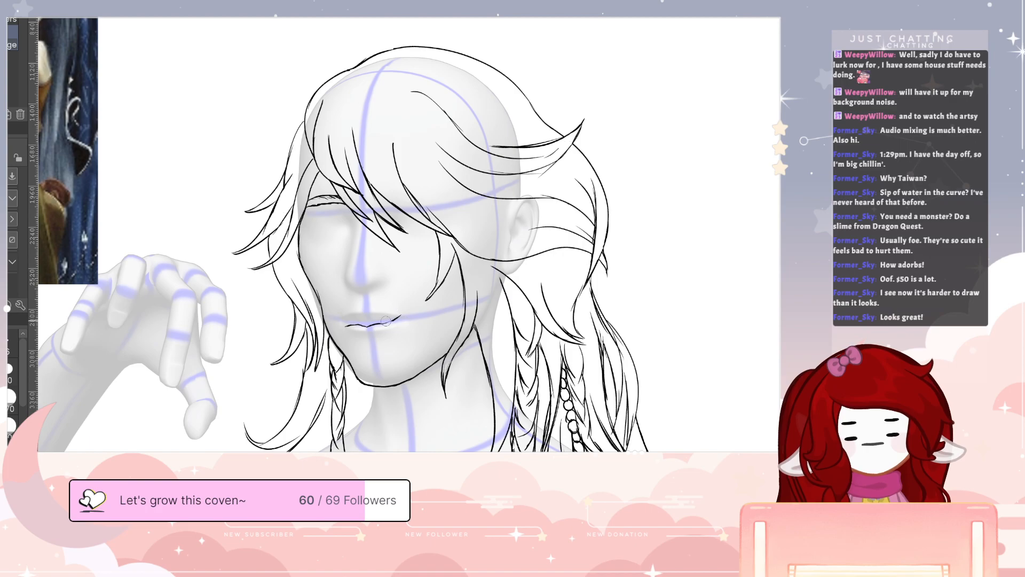
key(p)
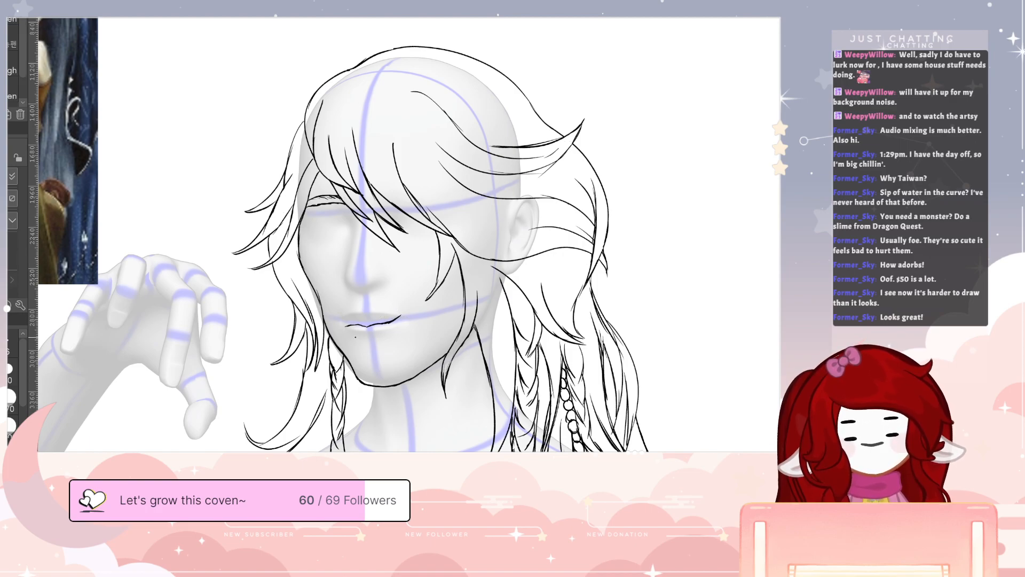
- Draw a short curved lower-lip line and a small upper-lip dip around the mouth line, erasing stray marks
drag(353, 337, 389, 332)
key(e)
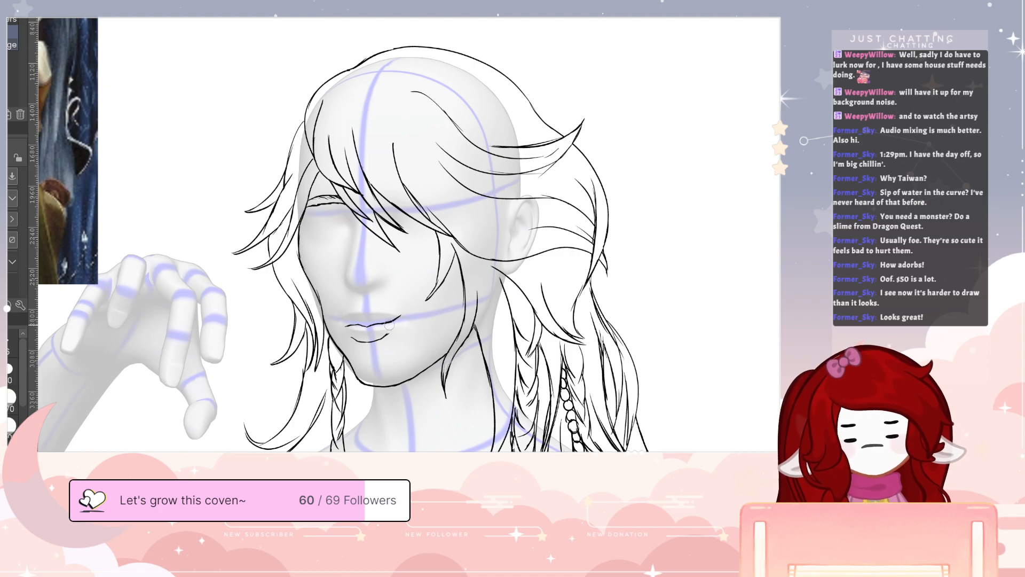
key(p)
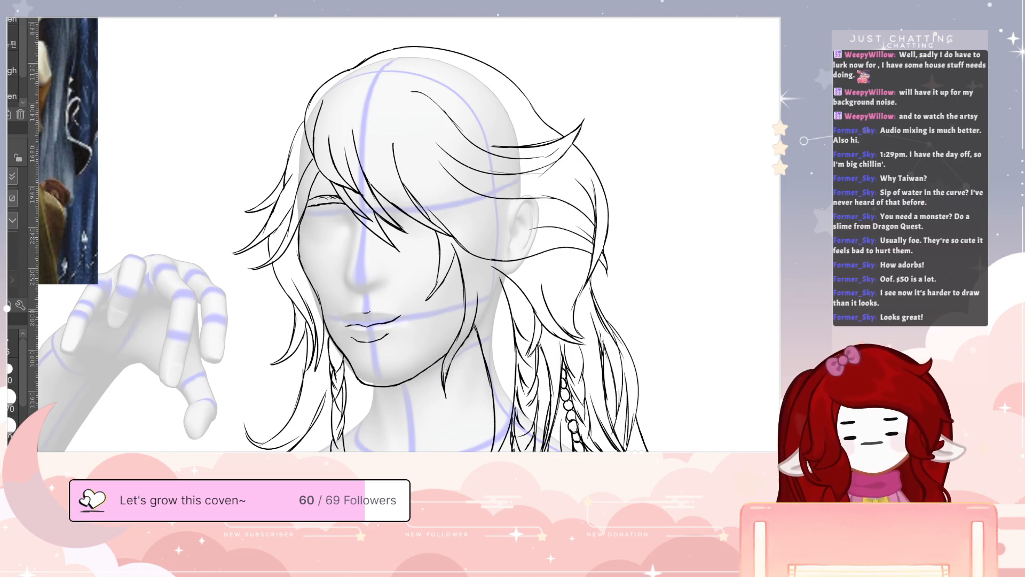
key(e)
key(p)
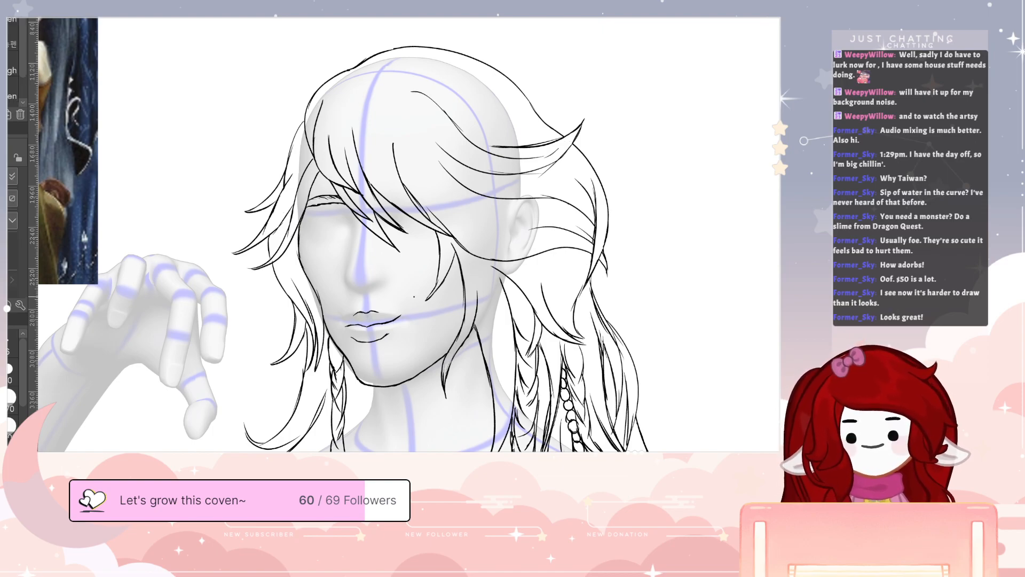
key(e)
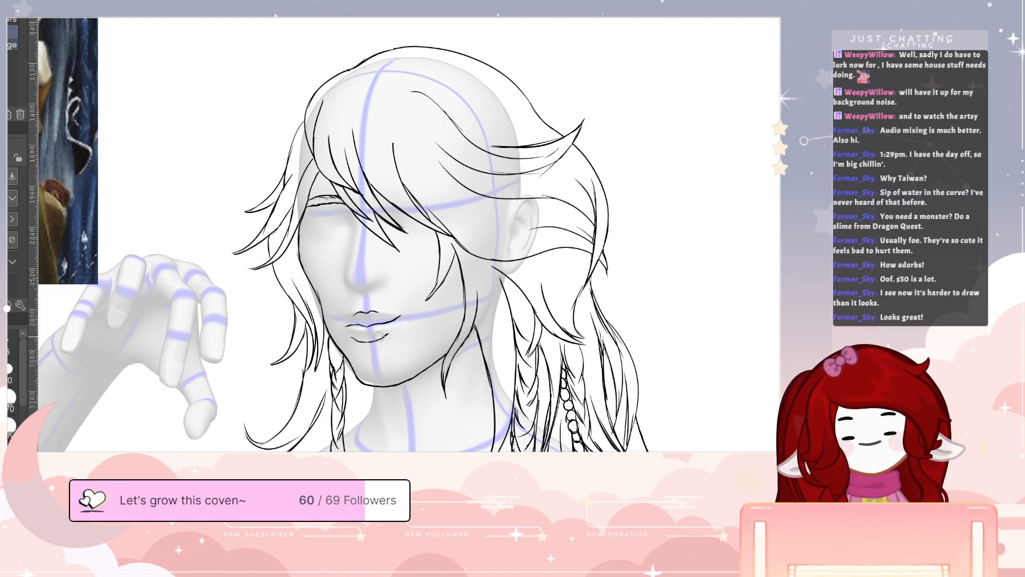
- Add a small pointed fang below the mouth line near its raised corner and clean up its edges
key(p)
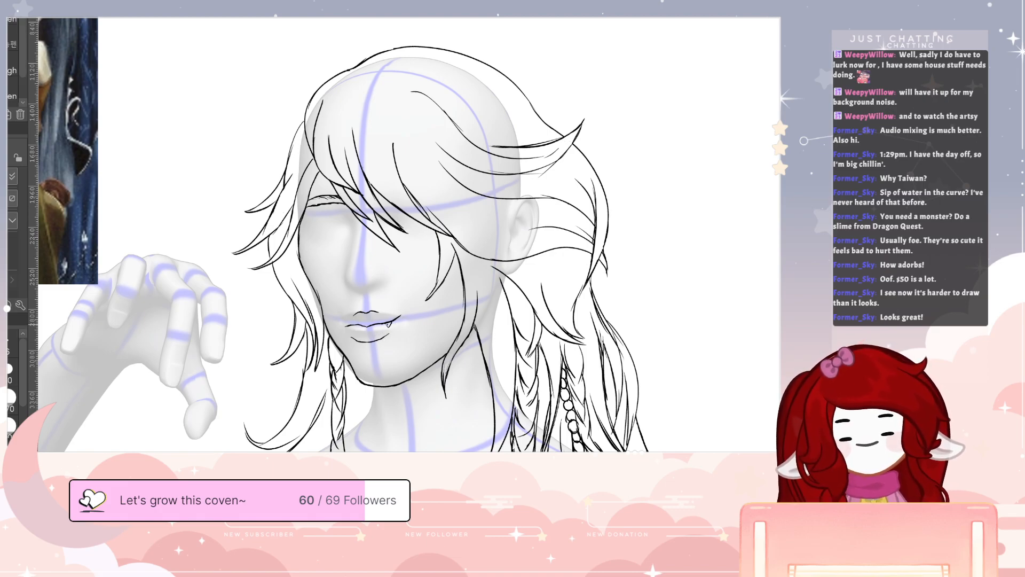
key(e)
key(p)
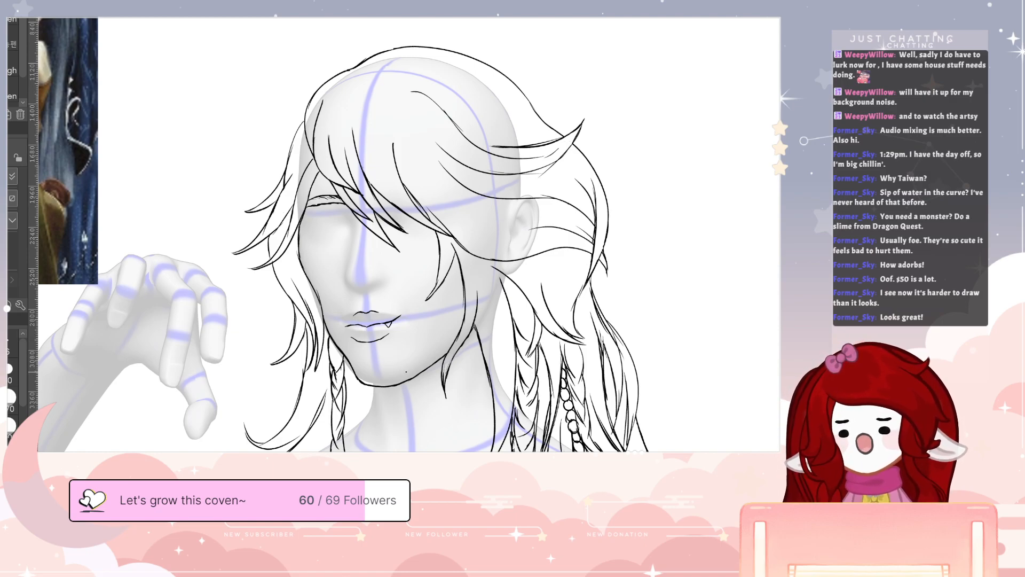
key(e)
key(p)
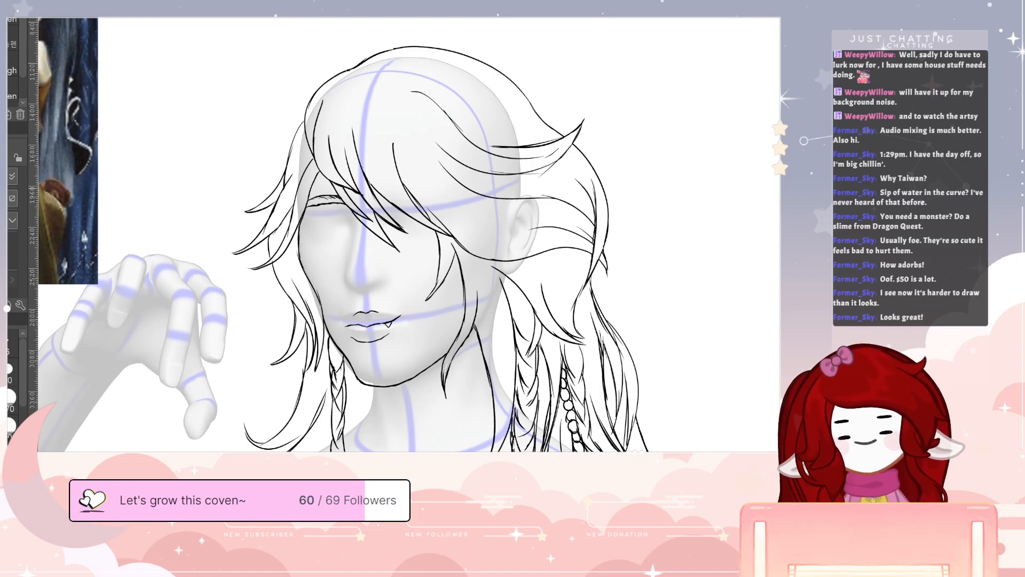
- Erase the eyebrow under the bangs and redraw it as a thin brow slanting down toward the nose
key(e)
mouse_move(315, 197)
mouse_down()
mouse_move(307, 211)
mouse_move(316, 191)
mouse_move(343, 207)
mouse_up()
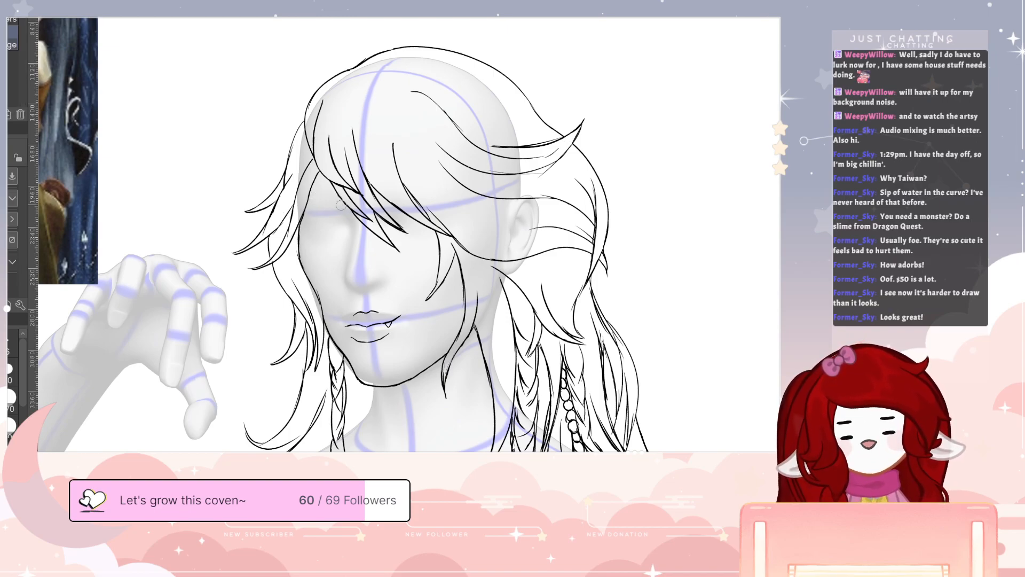
key(p)
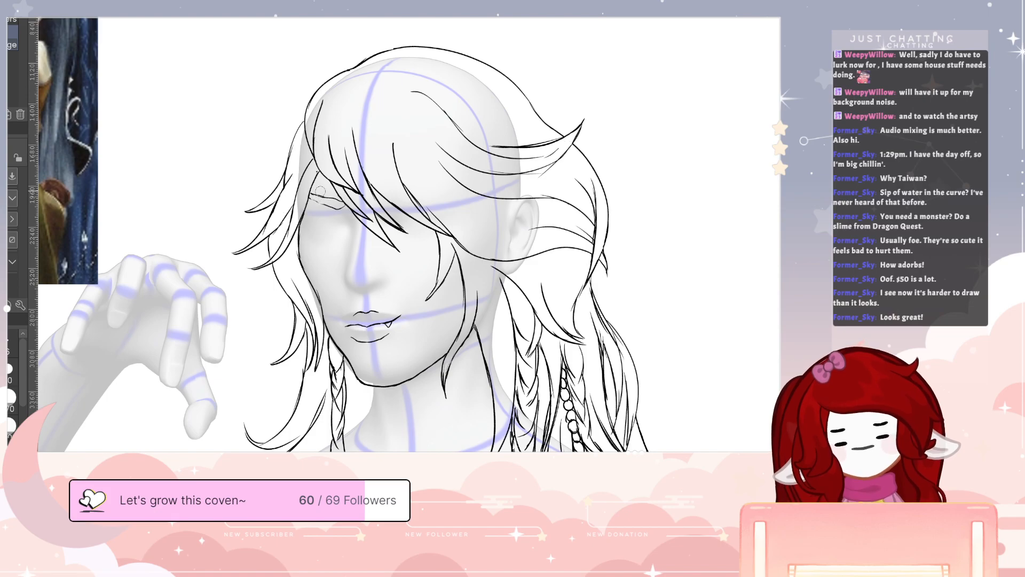
drag(309, 197, 322, 203)
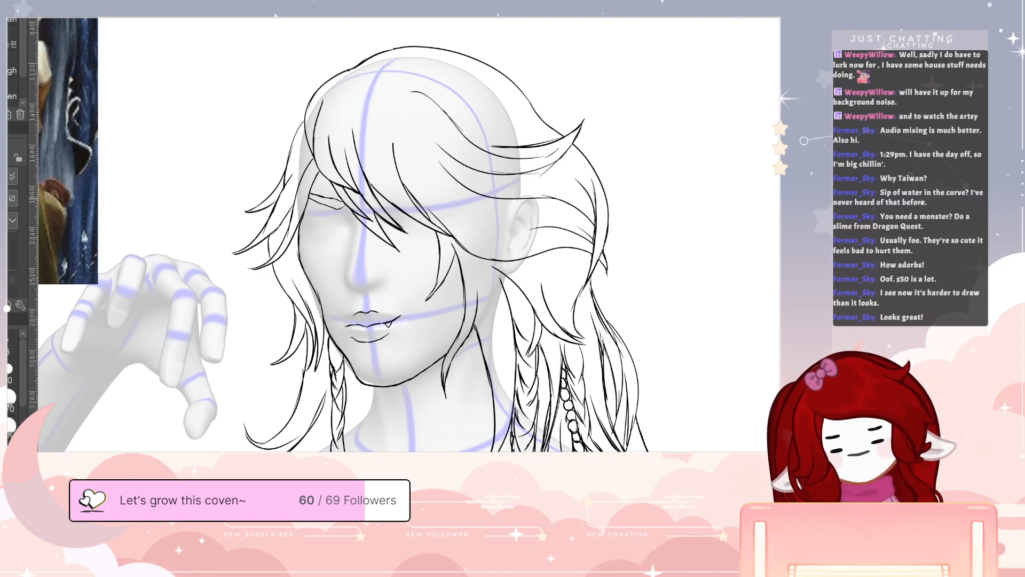
key(e)
drag(318, 194, 331, 199)
- Draw the nose over the mannequin's face, with its bridge lines, tip and nostril
key(p)
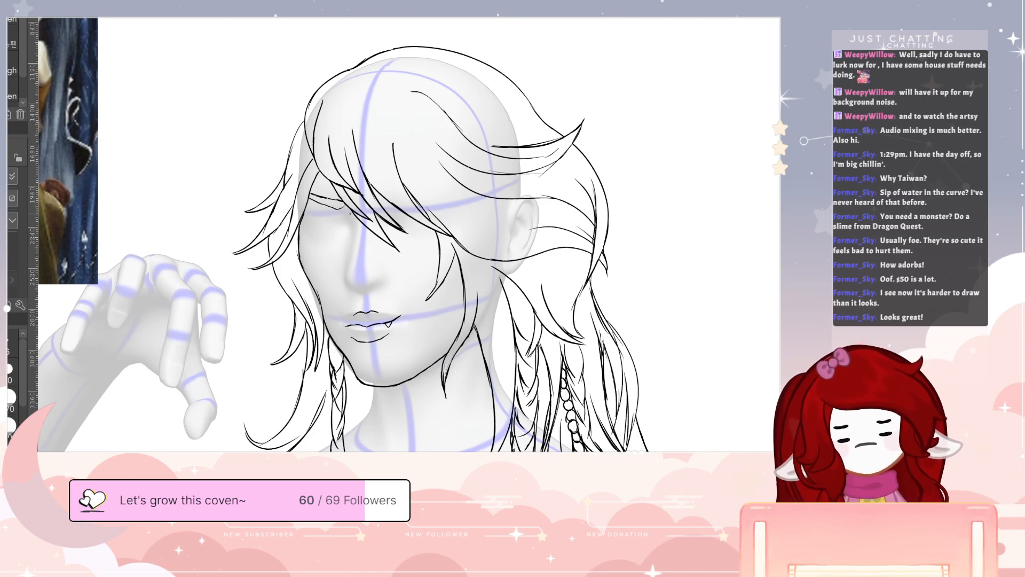
drag(358, 228, 352, 287)
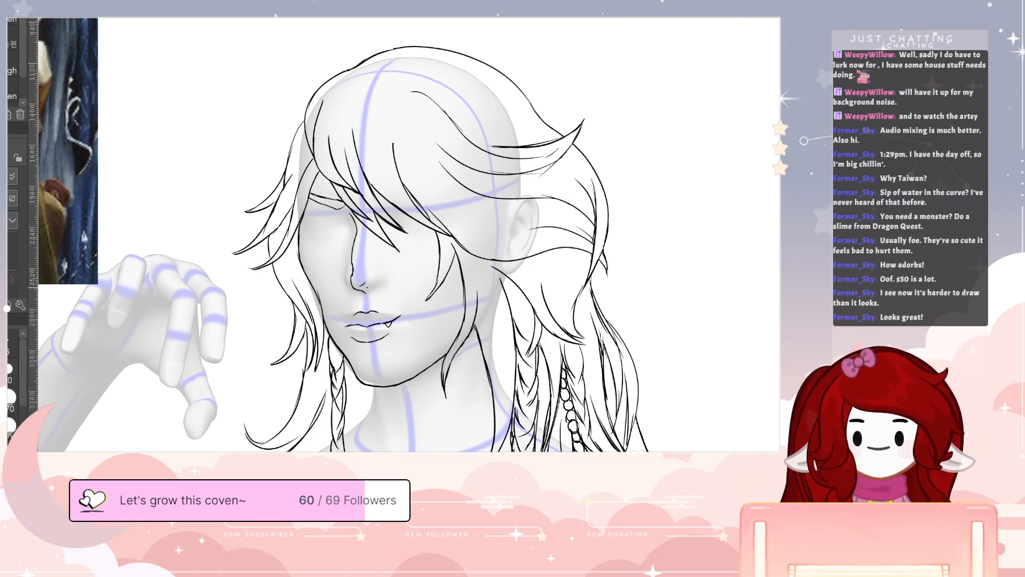
drag(369, 288, 377, 280)
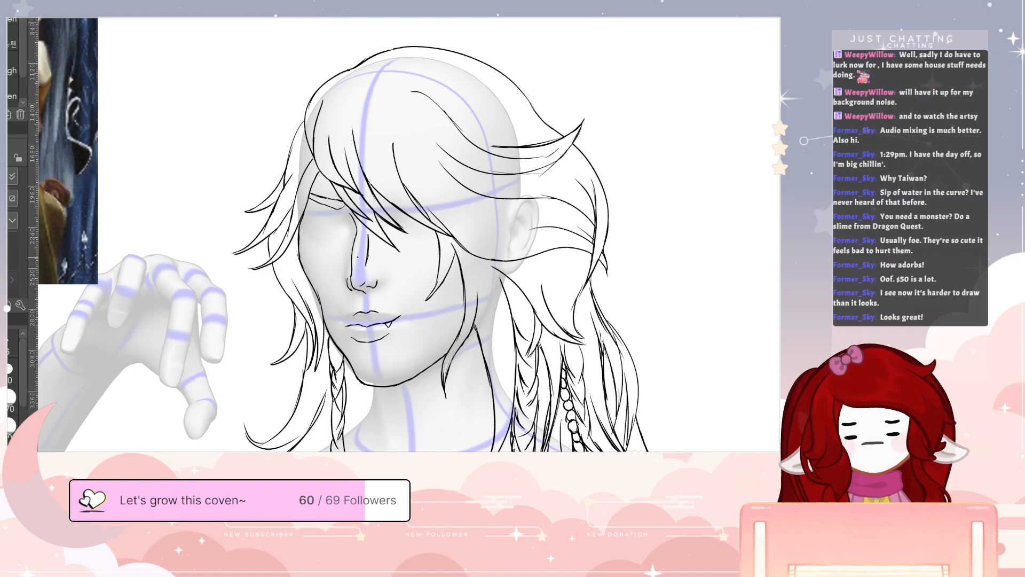
- Draw the long pointed tip of an elf ear extending back from the mannequin's ear, cleaning up its edges
mouse_move(516, 199)
mouse_down()
mouse_move(583, 172)
mouse_move(565, 196)
mouse_up()
key(e)
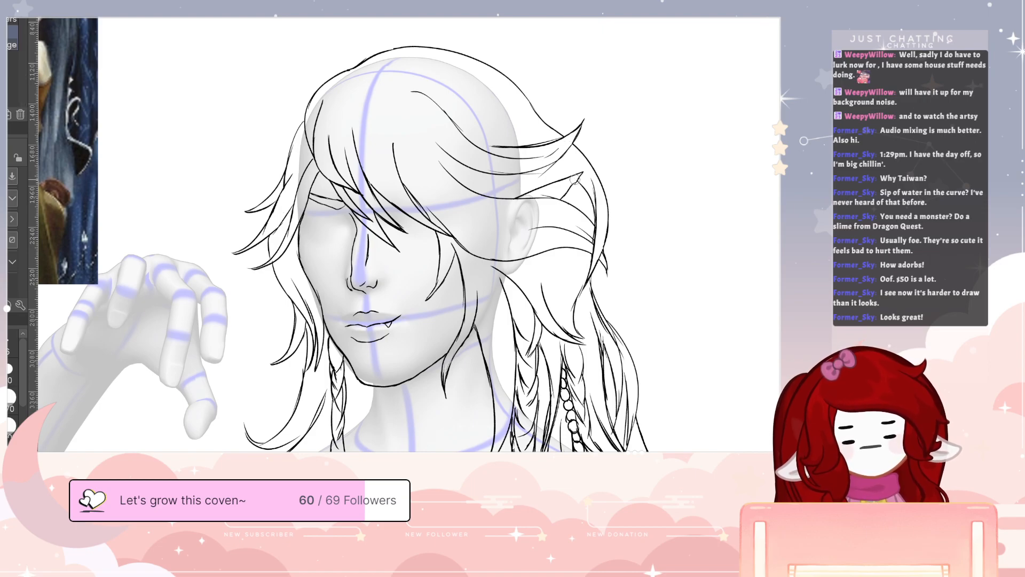
key(p)
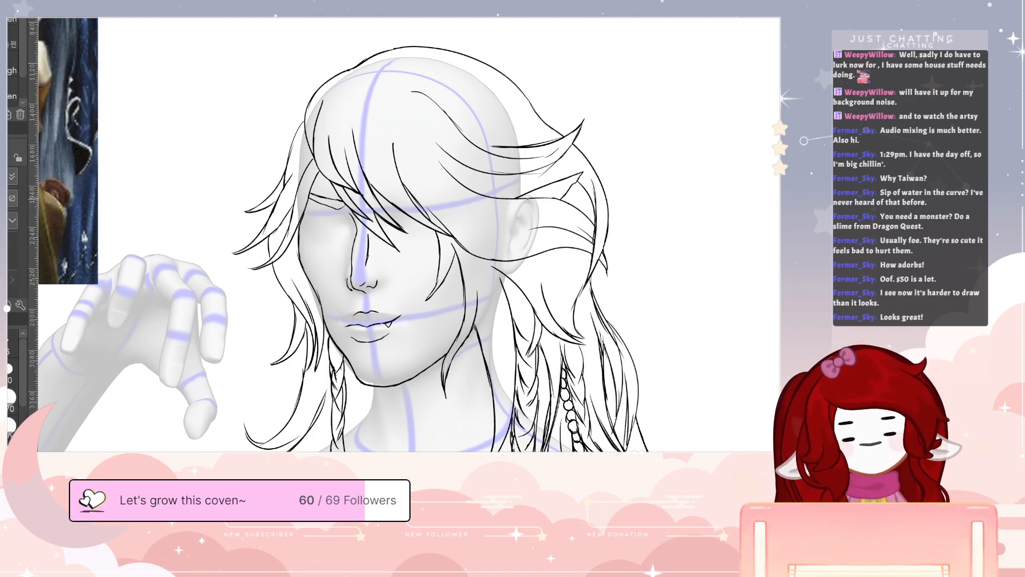
mouse_move(571, 180)
mouse_down()
mouse_move(545, 192)
mouse_move(578, 177)
mouse_up()
key(e)
key(p)
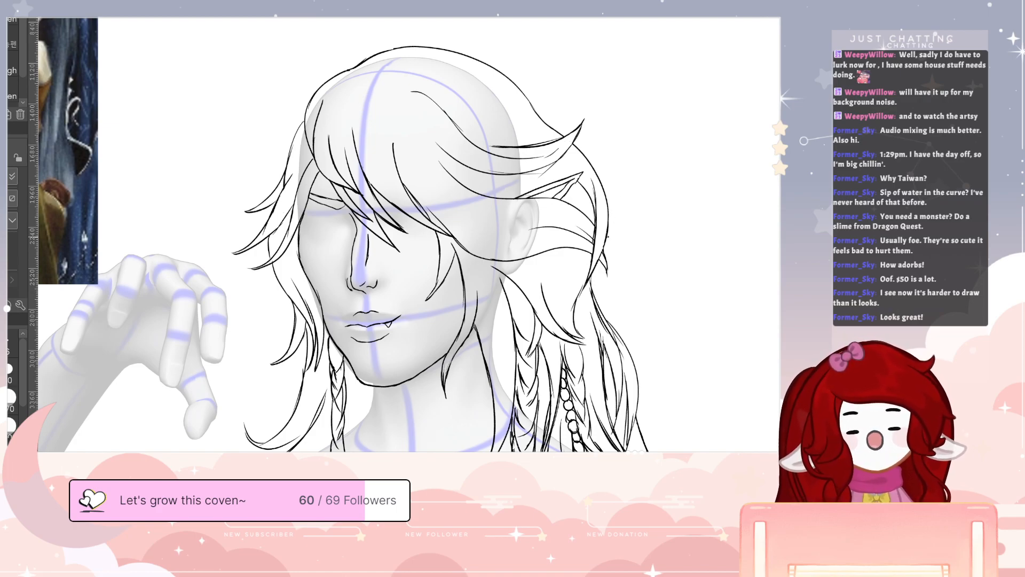
- Add a loose strand at the back edge of the hair and a flicked tuft behind the crown
mouse_move(606, 236)
mouse_down()
mouse_move(607, 288)
mouse_move(616, 263)
mouse_up()
key(e)
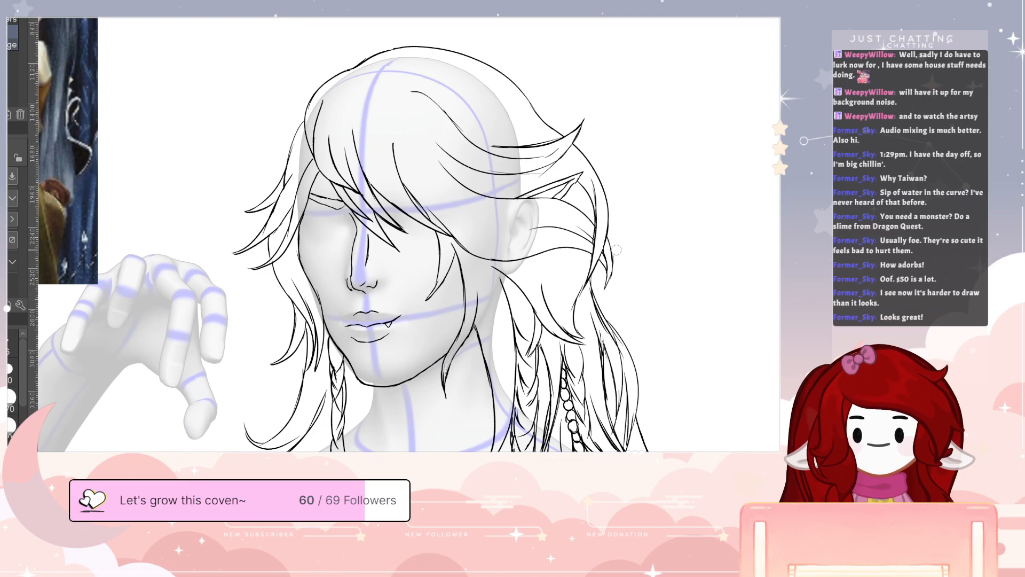
key(p)
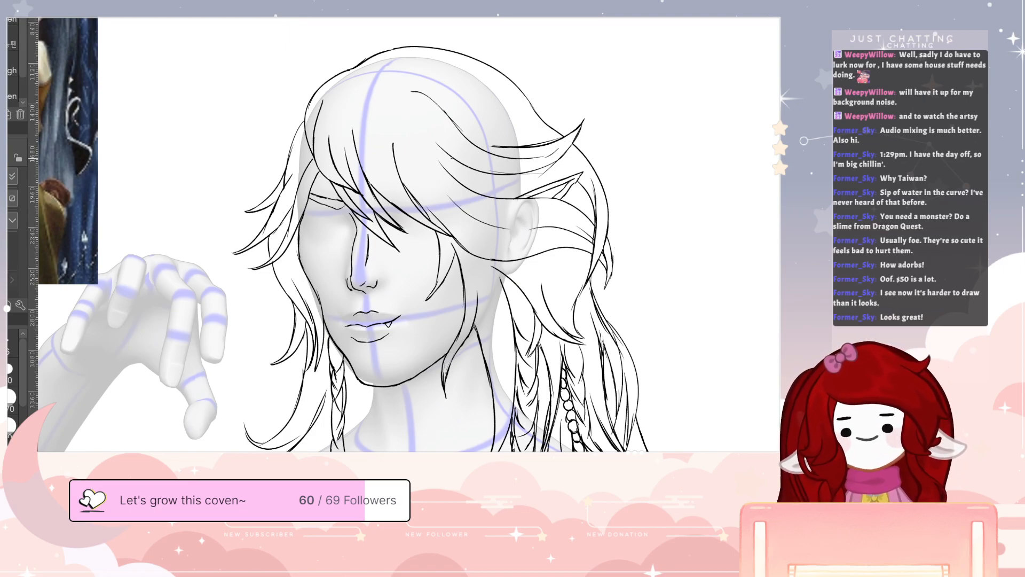
mouse_move(508, 77)
mouse_down()
mouse_move(540, 100)
mouse_move(590, 99)
mouse_move(565, 114)
mouse_up()
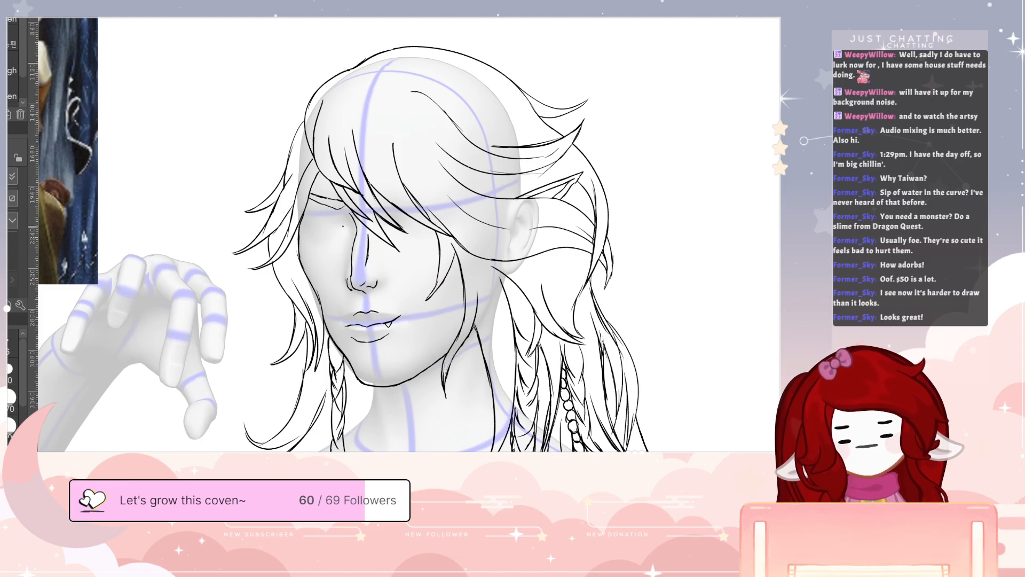
- Add a second fang to the mouth and draw the visible eye with lids, lashes, crease, round iris and pupil
mouse_move(547, 225)
mouse_down()
mouse_move(529, 235)
mouse_move(540, 223)
mouse_move(565, 230)
mouse_up()
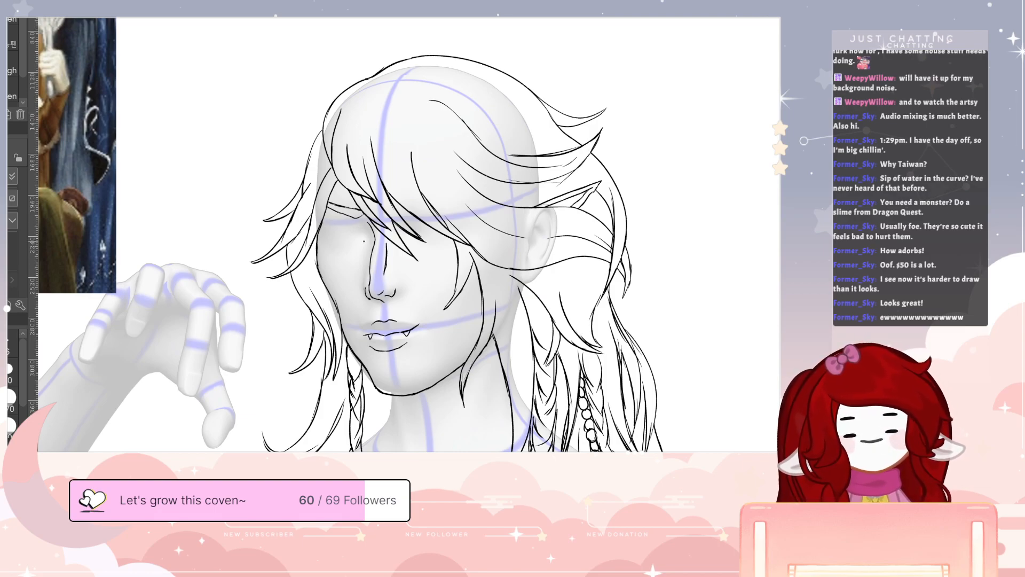
mouse_move(365, 244)
mouse_down()
mouse_move(324, 239)
mouse_move(355, 235)
mouse_move(324, 239)
mouse_move(332, 236)
mouse_up()
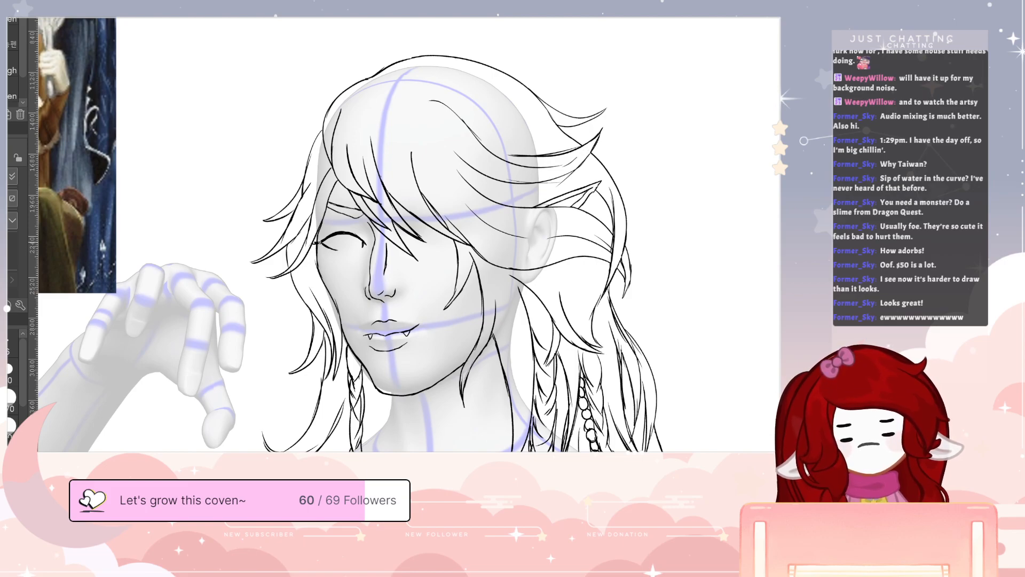
drag(325, 248, 340, 253)
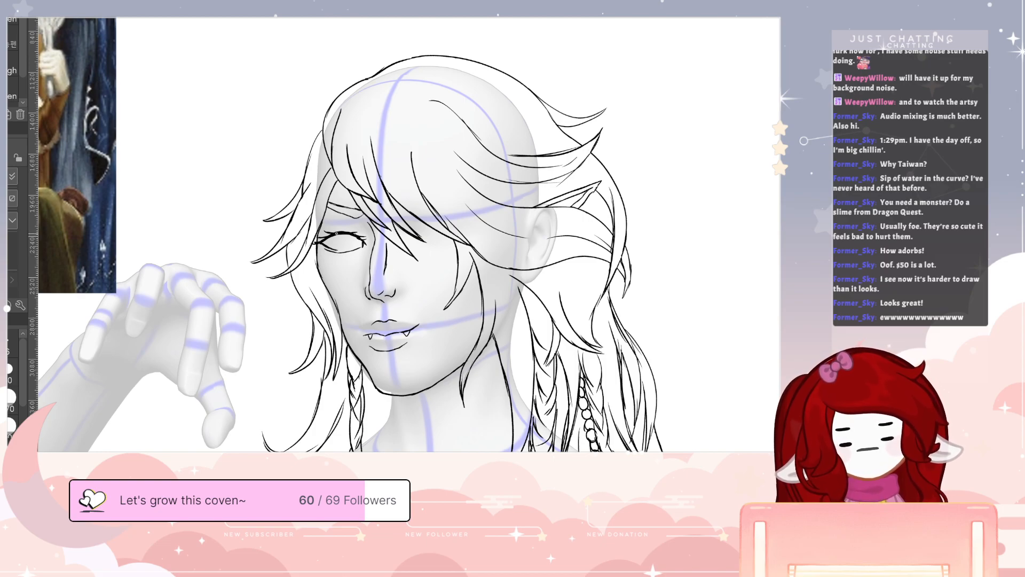
drag(332, 234, 324, 235)
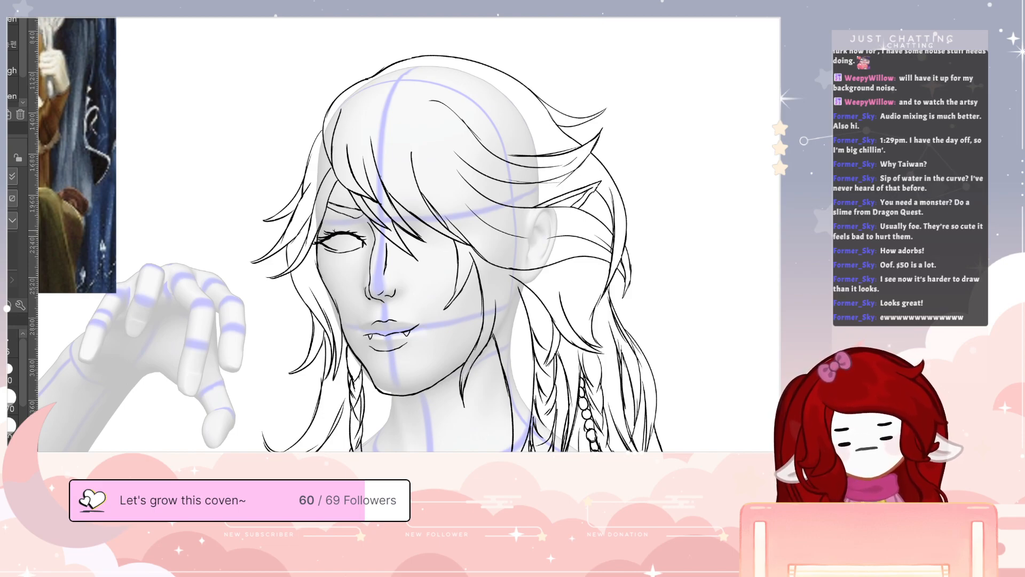
drag(324, 223, 367, 234)
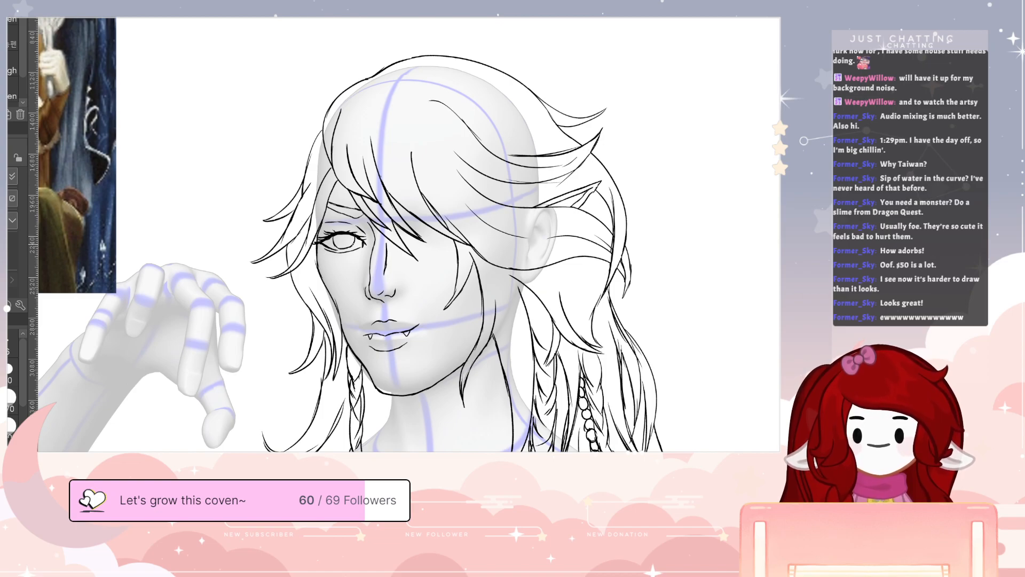
drag(346, 237, 344, 246)
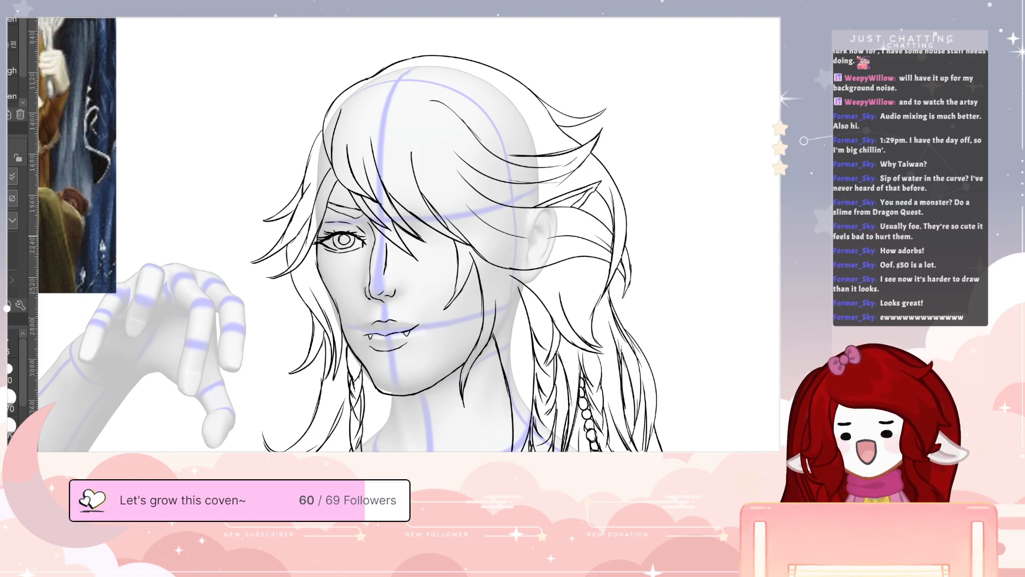
- Draw the second eye partly beneath the fringe, with its upper lid, lashes, crease, round iris and pupil
key(e)
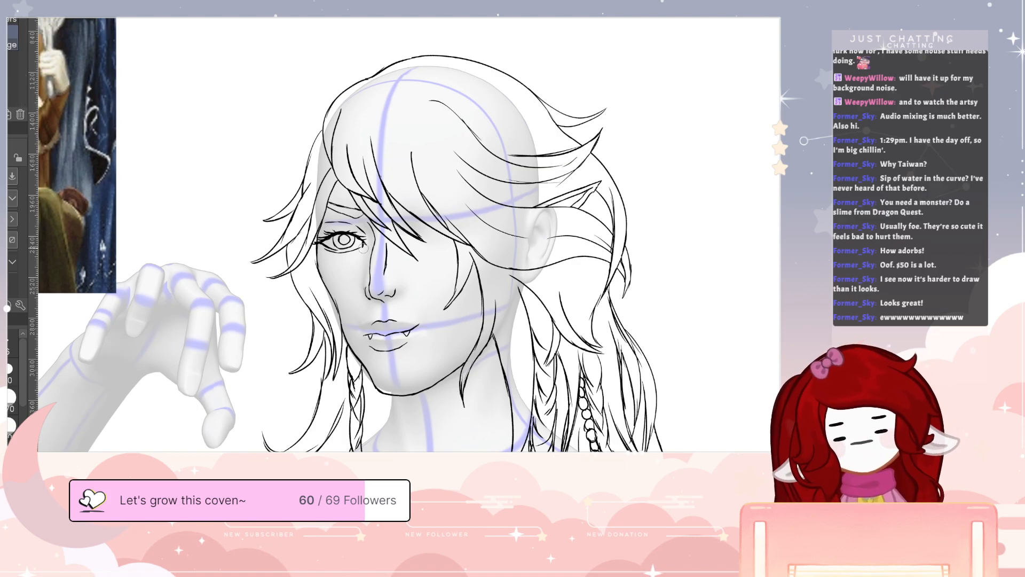
key(p)
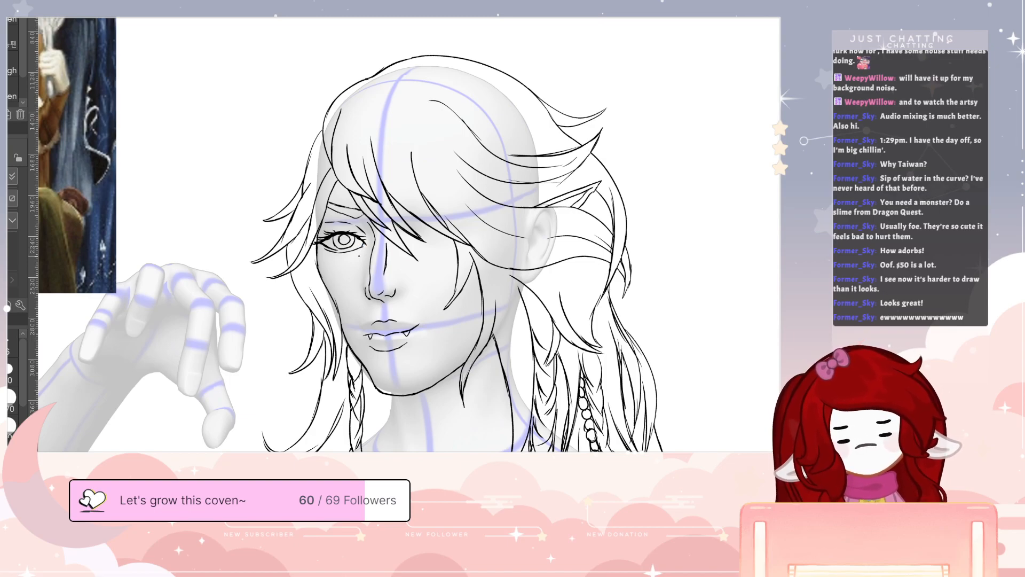
mouse_move(402, 243)
mouse_down()
mouse_move(494, 280)
mouse_move(644, 397)
mouse_up()
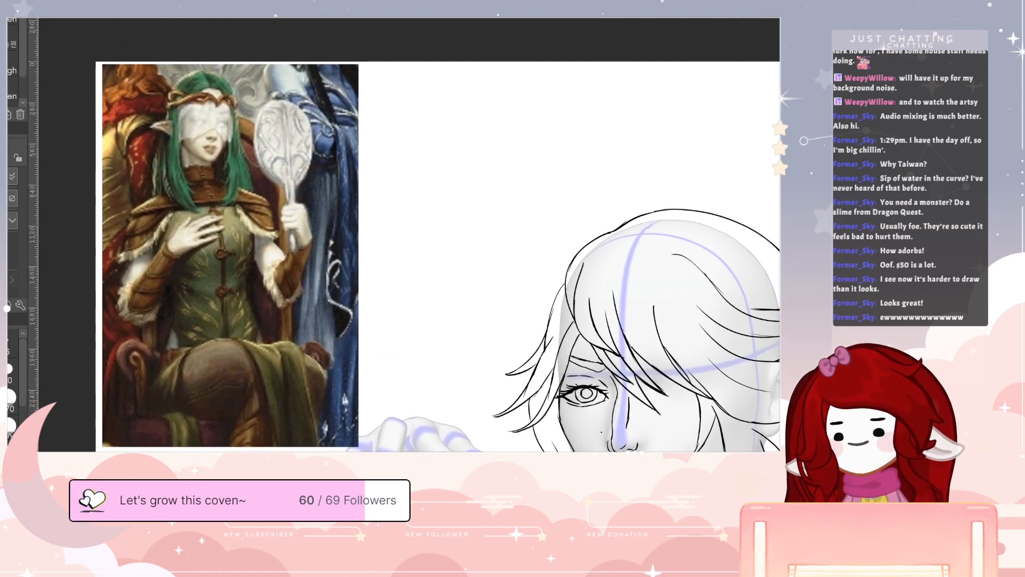
drag(602, 431, 434, 331)
drag(536, 444, 407, 416)
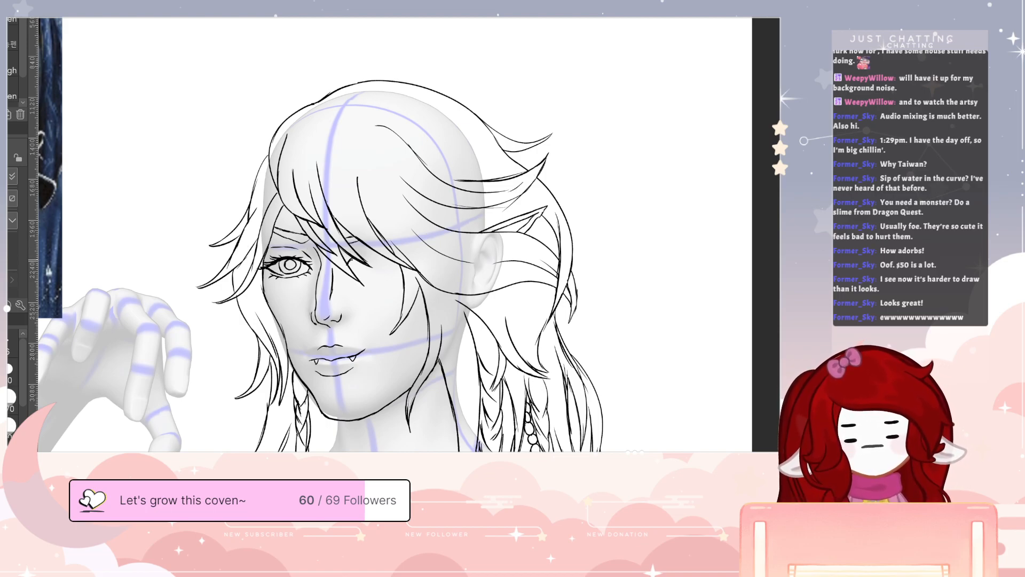
mouse_move(356, 255)
mouse_down()
mouse_move(375, 250)
mouse_move(348, 262)
mouse_up()
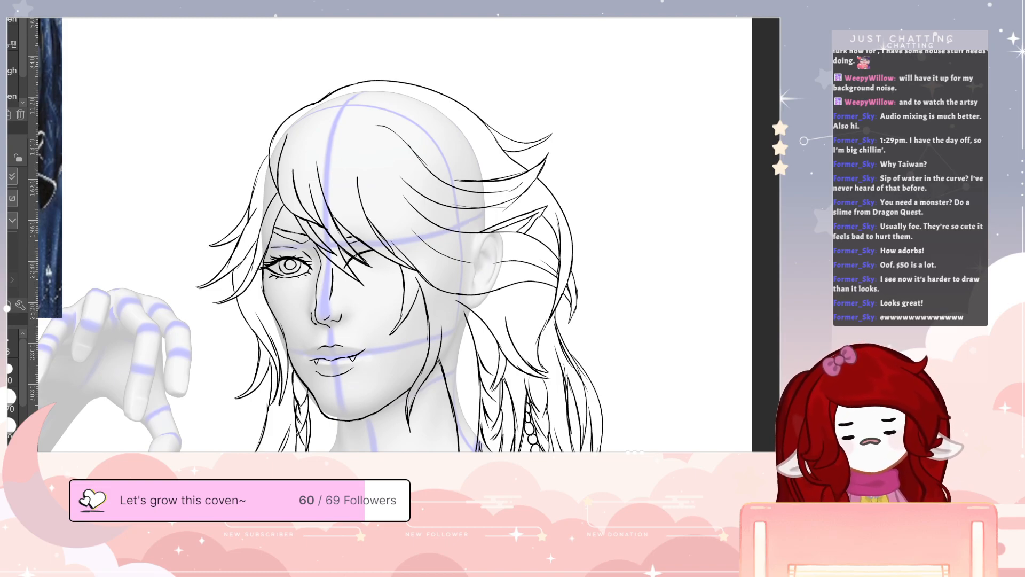
drag(378, 249, 396, 255)
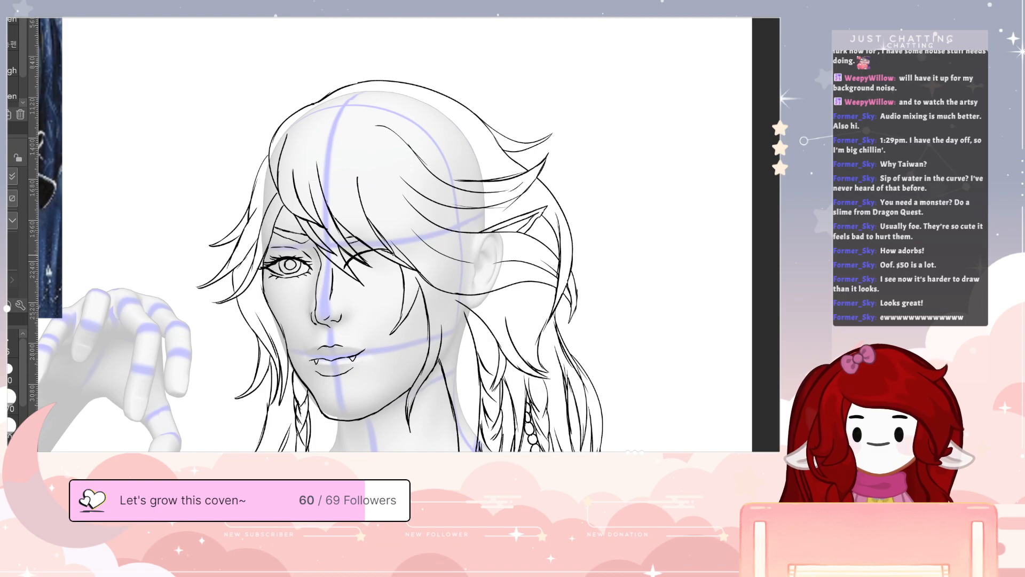
key(ctrl+z)
key(ctrl+z)
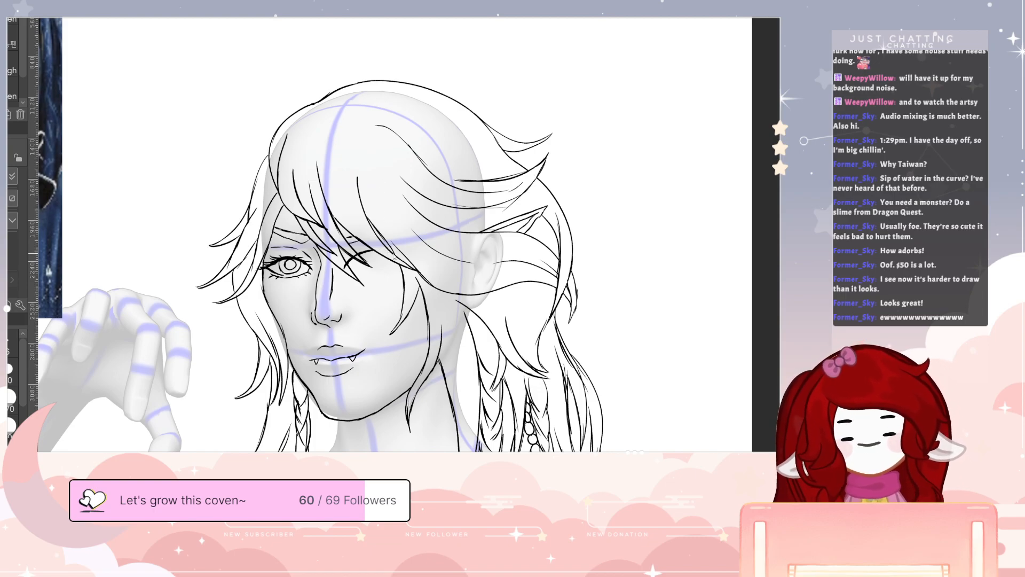
mouse_move(368, 251)
mouse_down()
mouse_move(396, 257)
mouse_move(378, 267)
mouse_up()
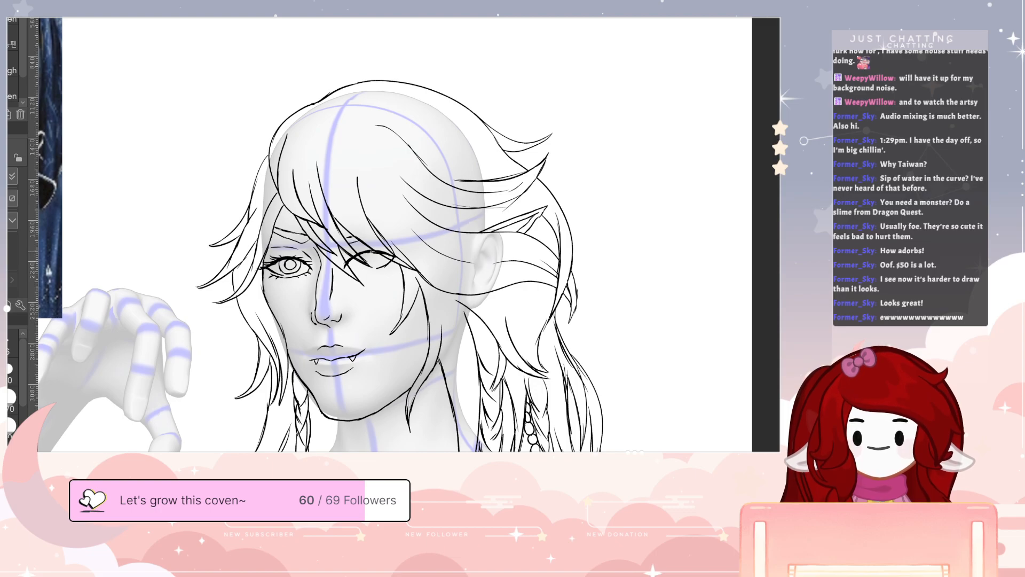
drag(352, 257, 363, 253)
mouse_move(377, 269)
mouse_down()
mouse_move(391, 265)
mouse_move(352, 266)
mouse_move(376, 261)
mouse_up()
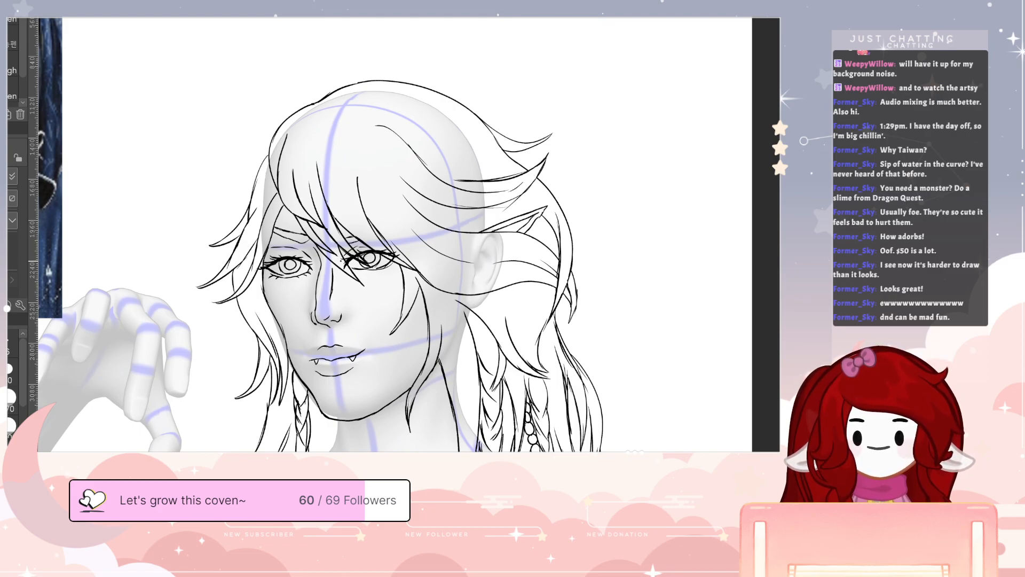
- Clean up the second eye by erasing and redrawing its lashes, lid and iris lines where the fringe overlaps
key(e)
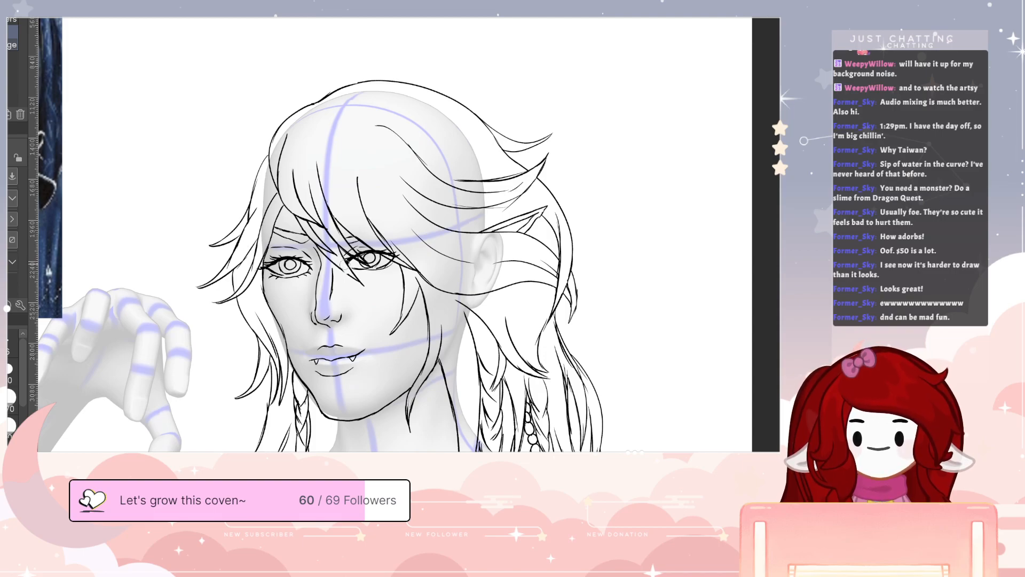
key(p)
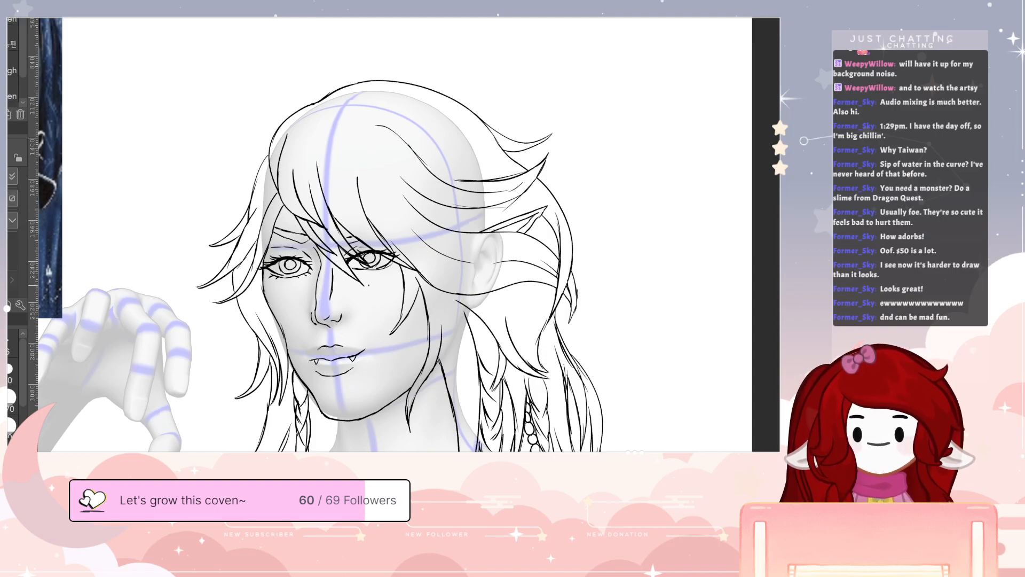
key(e)
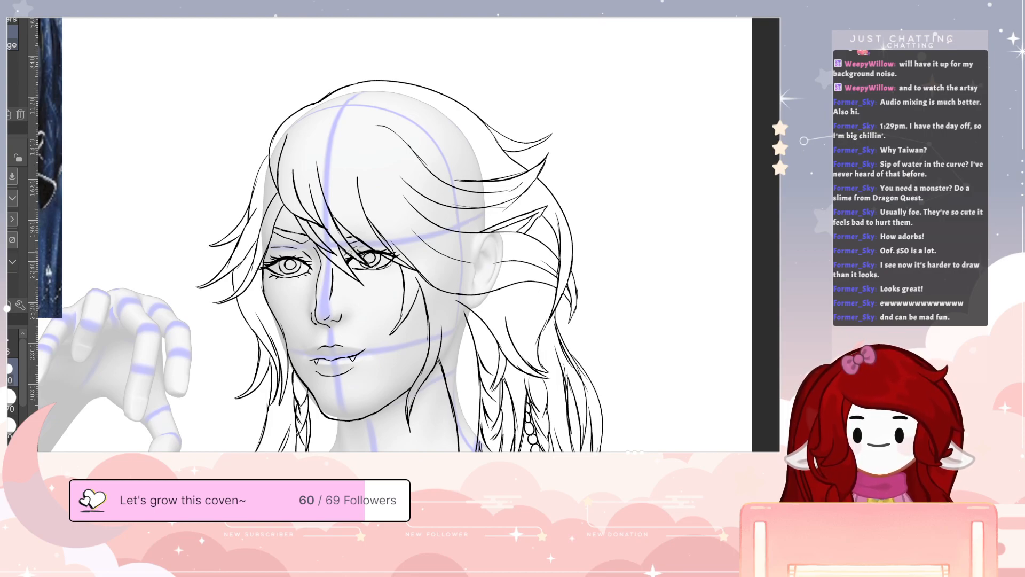
key(p)
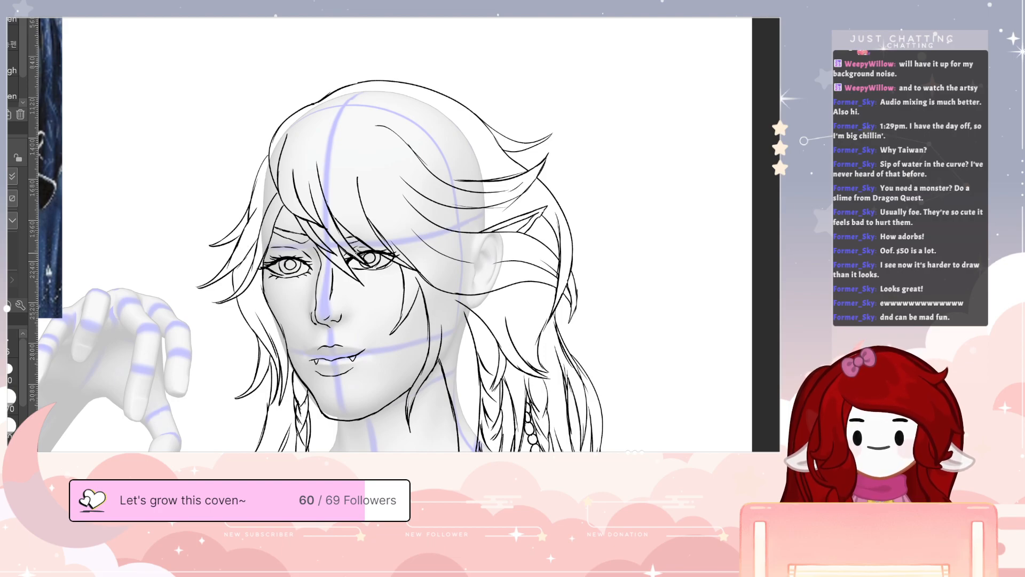
key(e)
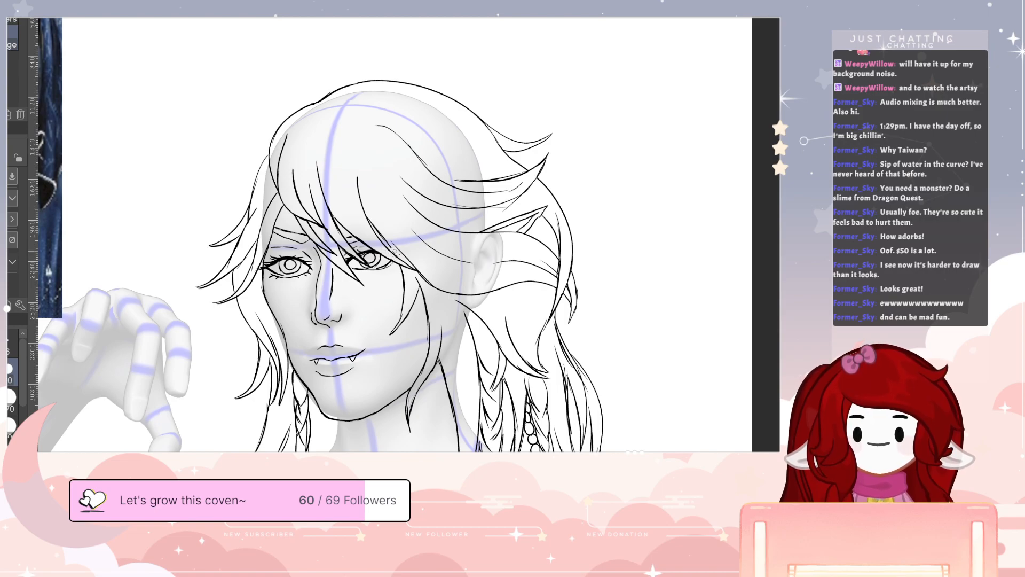
key(p)
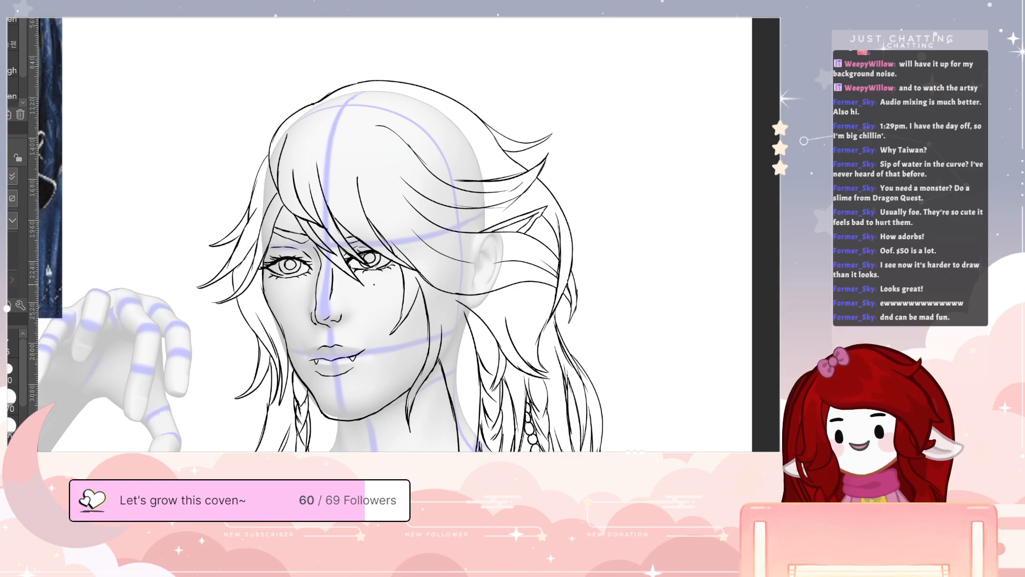
key(e)
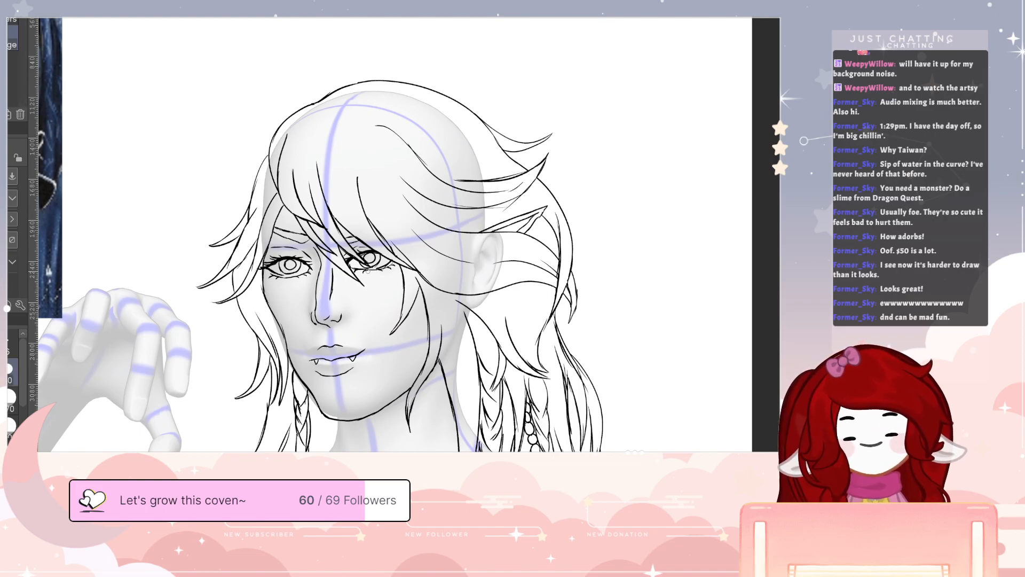
key(p)
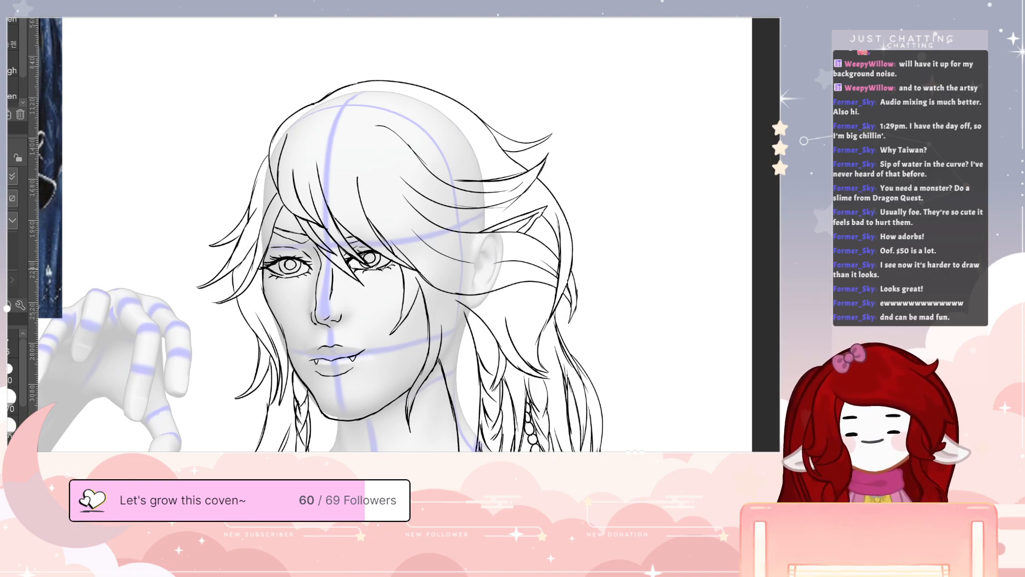
- Add a beauty mark under the first eye and draw the two neck lines descending from below the jaw
drag(395, 267, 431, 195)
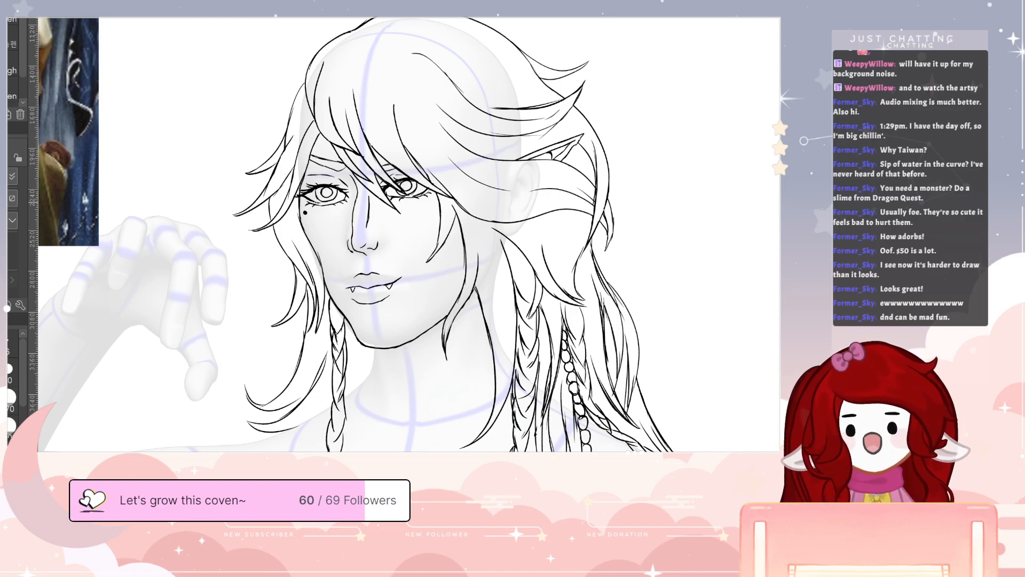
drag(657, 423, 677, 332)
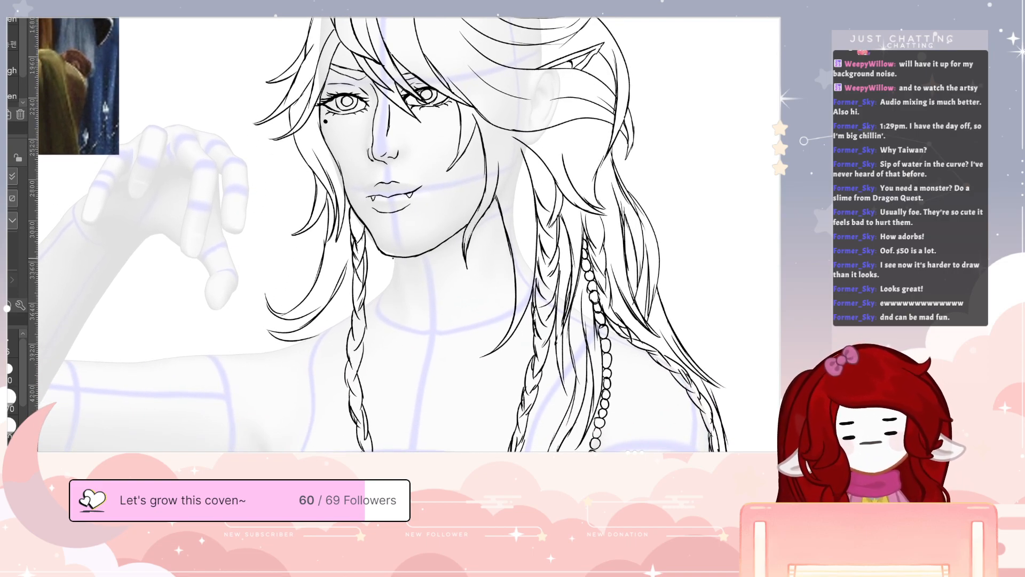
mouse_move(395, 257)
mouse_down()
mouse_move(378, 305)
mouse_move(394, 259)
mouse_up()
mouse_move(538, 219)
mouse_down()
mouse_move(535, 247)
mouse_move(468, 332)
mouse_up()
drag(469, 331, 490, 280)
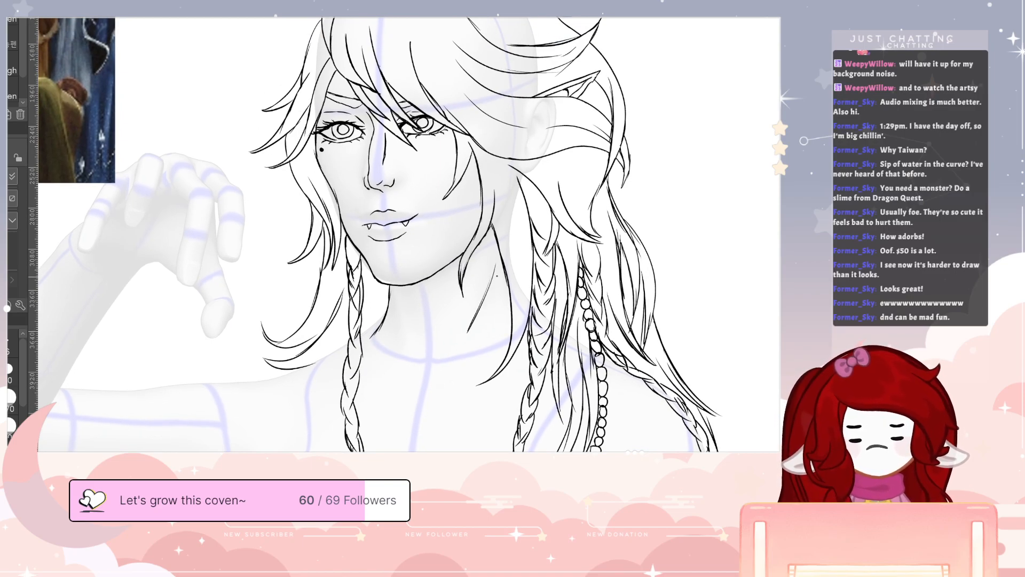
drag(543, 202, 732, 355)
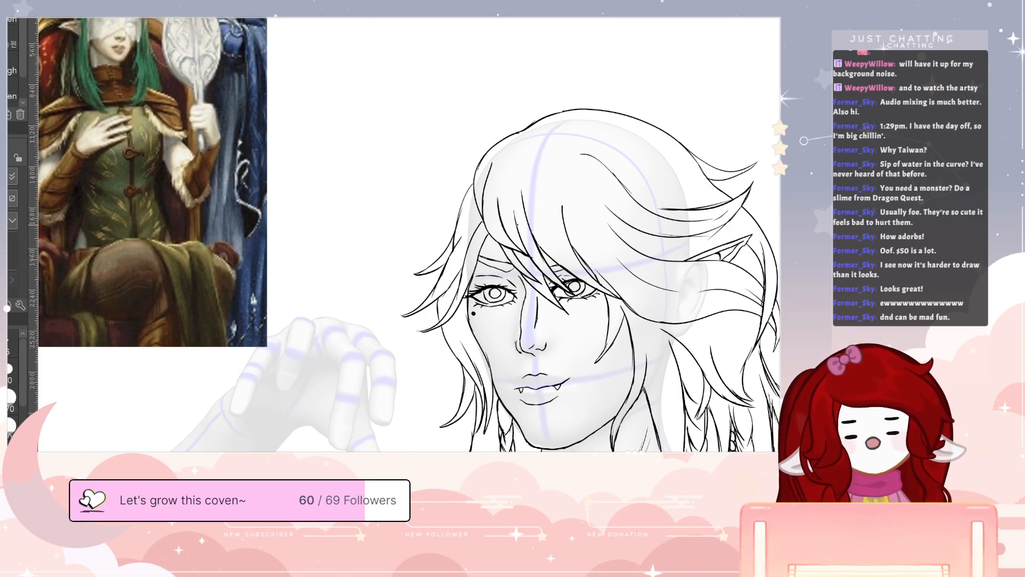
- Draw a curved circlet band across the forehead and hair, with a looped centre peak, cleaning up the overlapping lines
mouse_move(519, 225)
mouse_down()
mouse_move(535, 206)
mouse_move(665, 219)
mouse_move(711, 189)
mouse_move(681, 224)
mouse_move(624, 234)
mouse_move(558, 220)
mouse_move(510, 241)
mouse_move(522, 227)
mouse_up()
key(e)
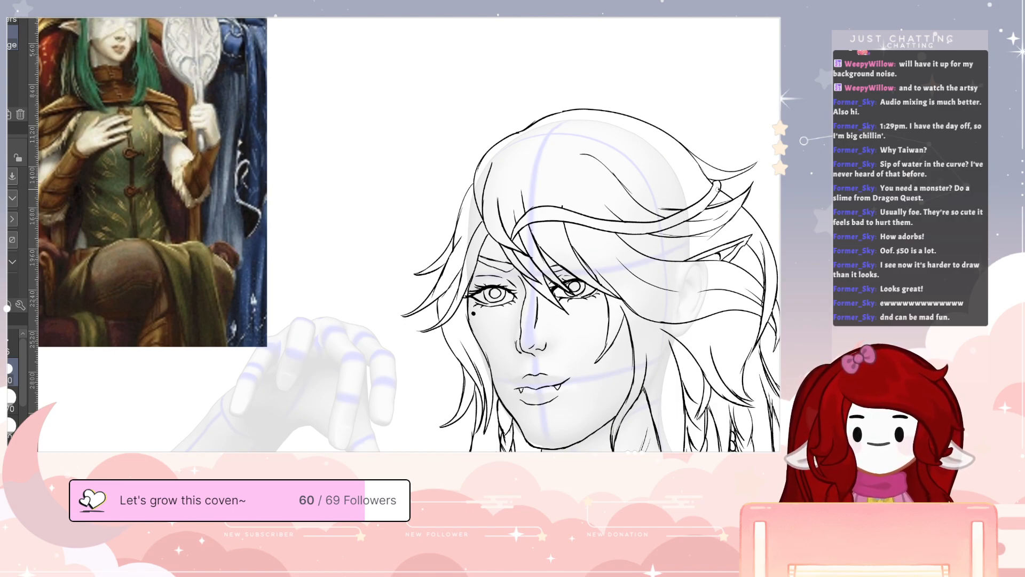
key(p)
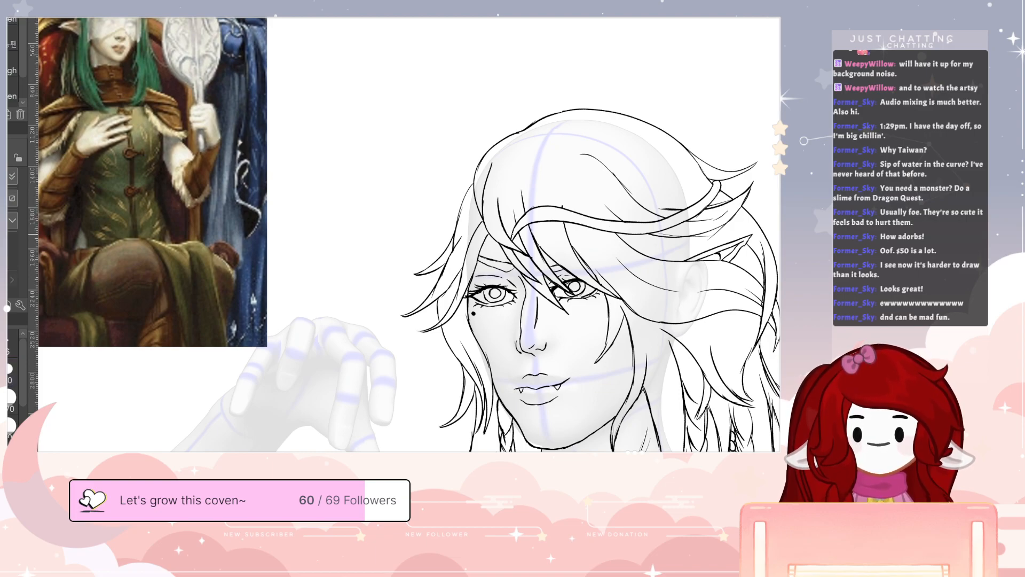
mouse_move(512, 235)
mouse_down()
mouse_move(510, 221)
mouse_move(479, 207)
mouse_move(459, 219)
mouse_move(464, 232)
mouse_move(495, 220)
mouse_move(509, 246)
mouse_up()
key(e)
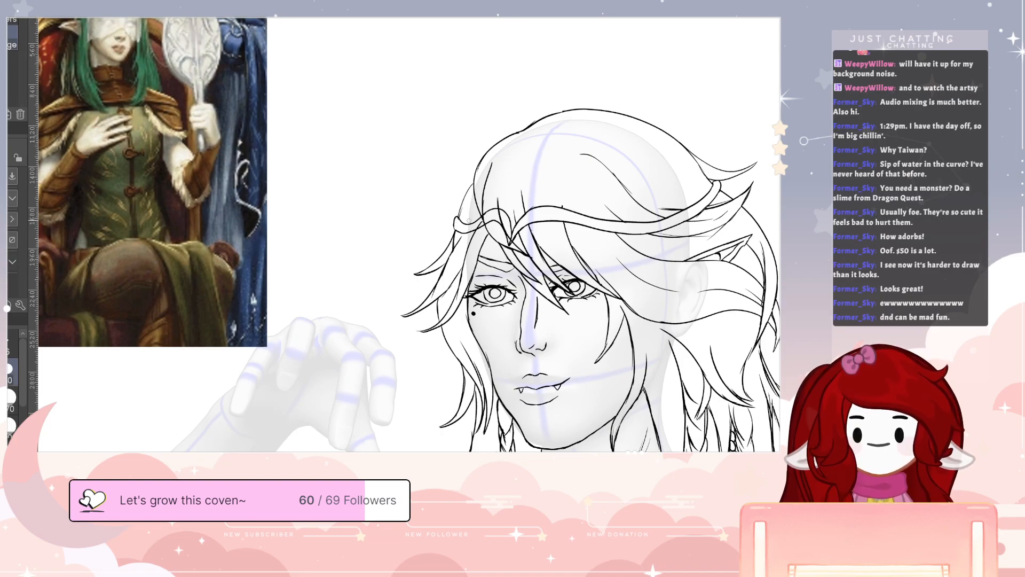
drag(487, 215, 482, 220)
key(p)
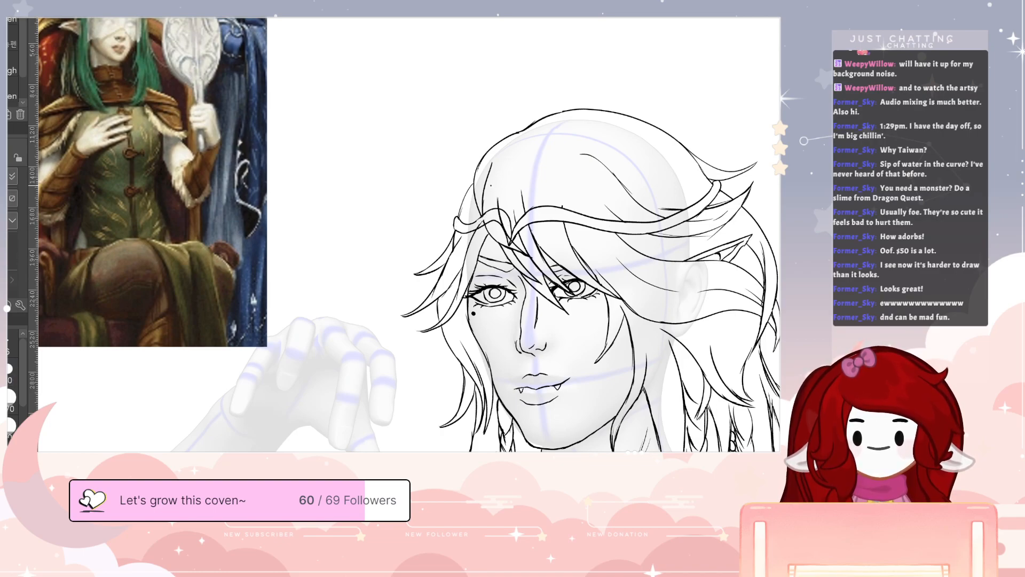
key(e)
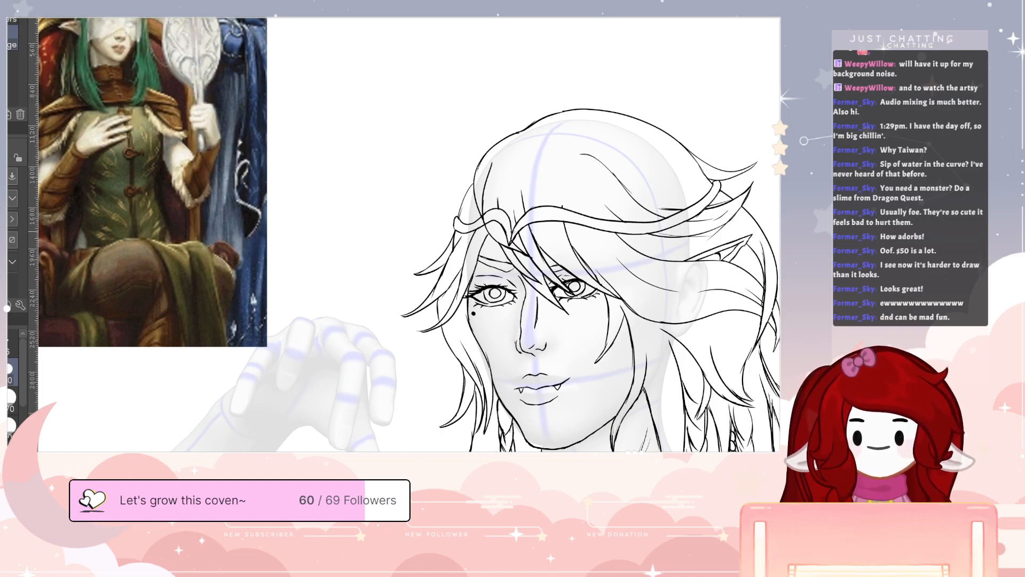
key(p)
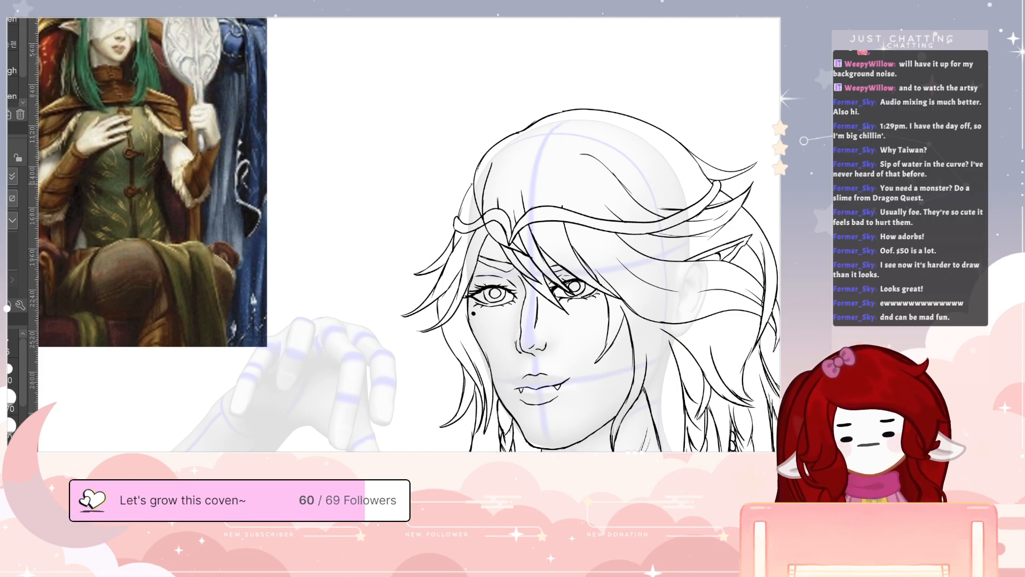
- Erase and redraw the front hair strand that falls from the hairline beside the circlet's centre peak
mouse_move(492, 250)
mouse_down()
mouse_move(483, 220)
mouse_move(496, 160)
mouse_up()
key(e)
drag(488, 232, 491, 163)
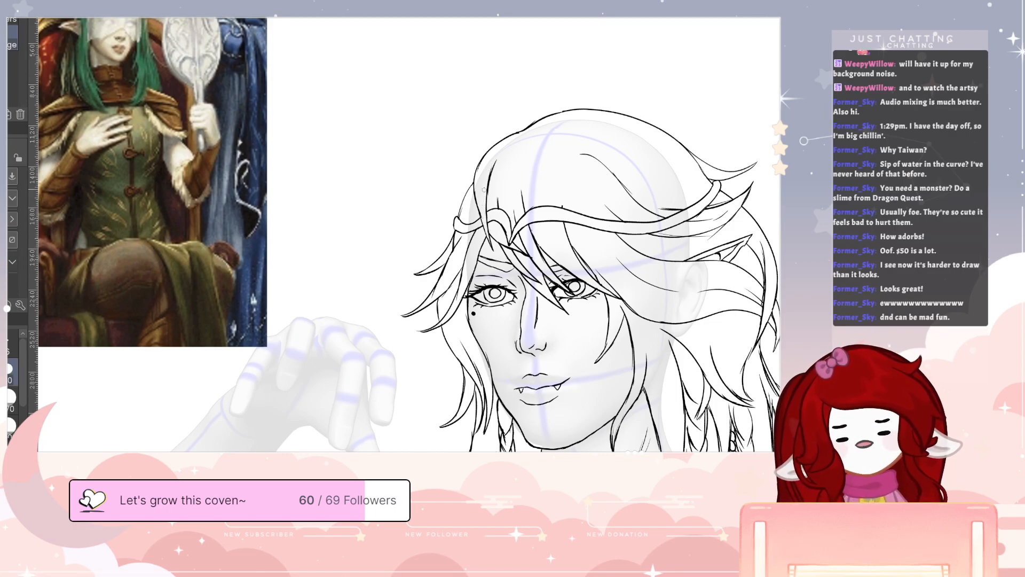
drag(484, 218, 489, 241)
key(p)
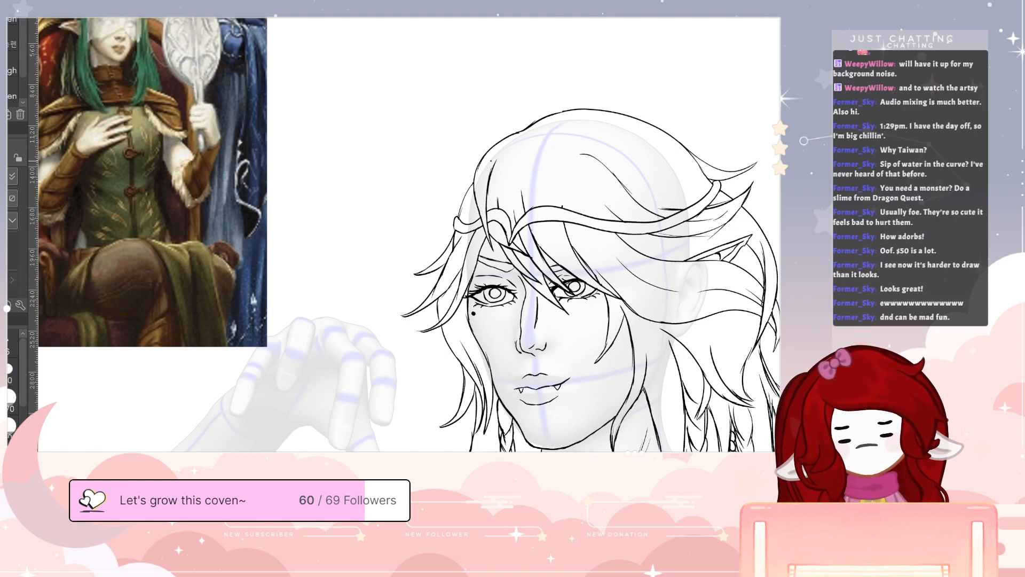
key(e)
key(p)
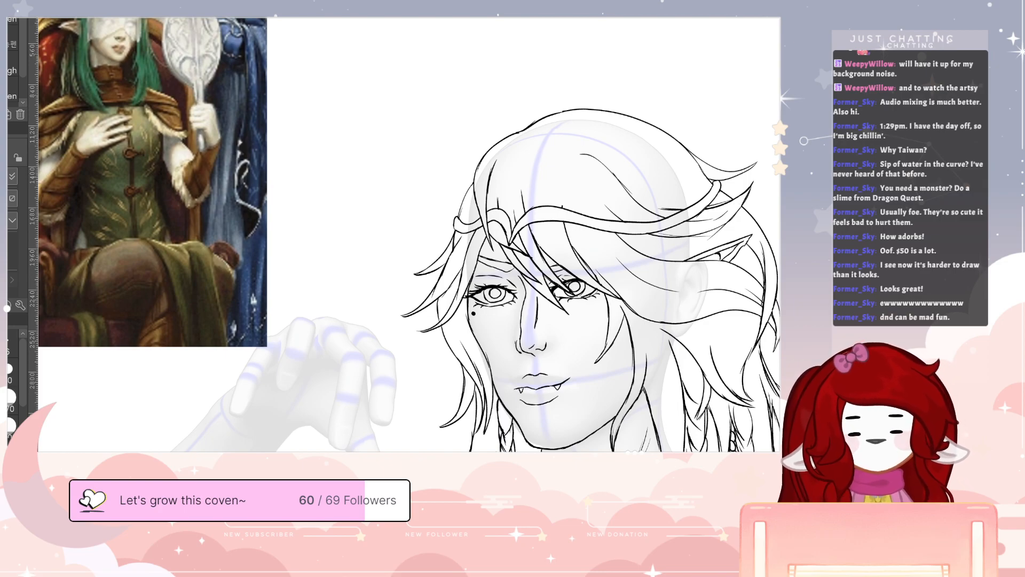
- Draw an antler rising from the hair above the circlet, with a flared base, curved stem and forked tip
drag(775, 309, 663, 379)
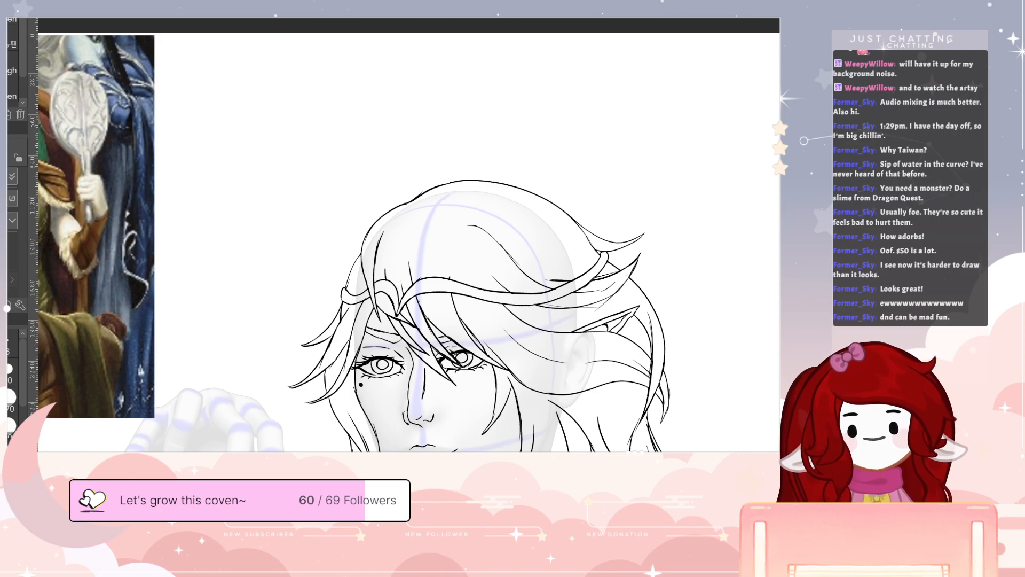
drag(737, 355, 667, 363)
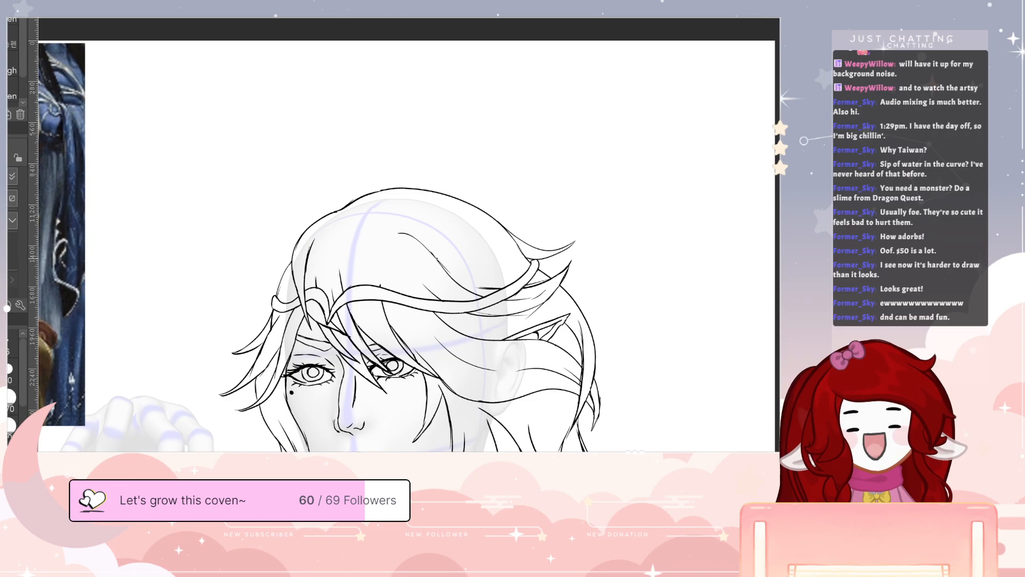
mouse_move(439, 257)
mouse_down()
mouse_move(437, 245)
mouse_move(487, 203)
mouse_move(445, 235)
mouse_move(467, 237)
mouse_move(469, 261)
mouse_move(455, 274)
mouse_move(496, 259)
mouse_move(482, 278)
mouse_move(457, 285)
mouse_up()
drag(473, 227, 436, 258)
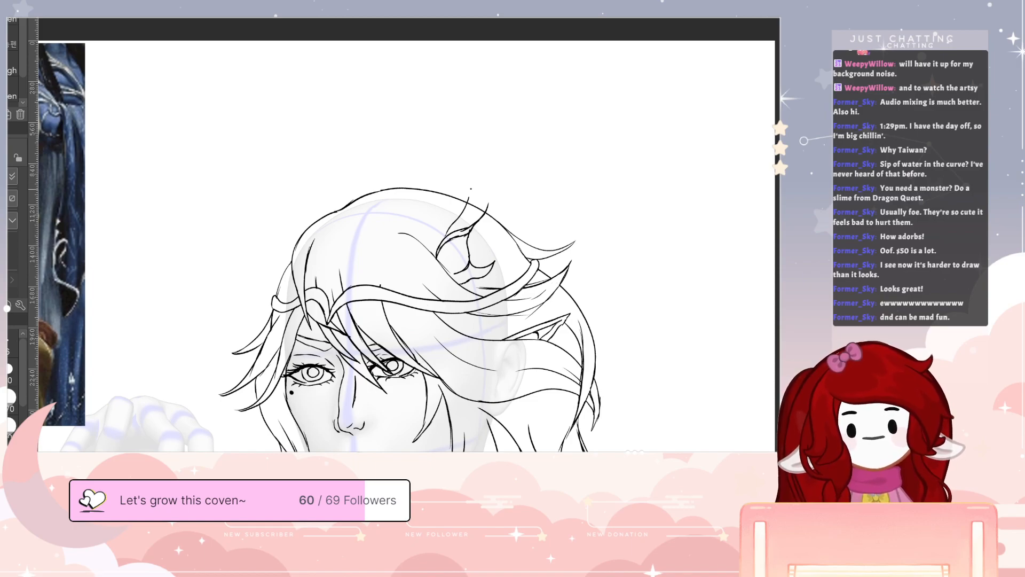
mouse_move(455, 220)
mouse_down()
mouse_move(472, 192)
mouse_move(519, 184)
mouse_move(491, 194)
mouse_move(511, 203)
mouse_move(481, 200)
mouse_up()
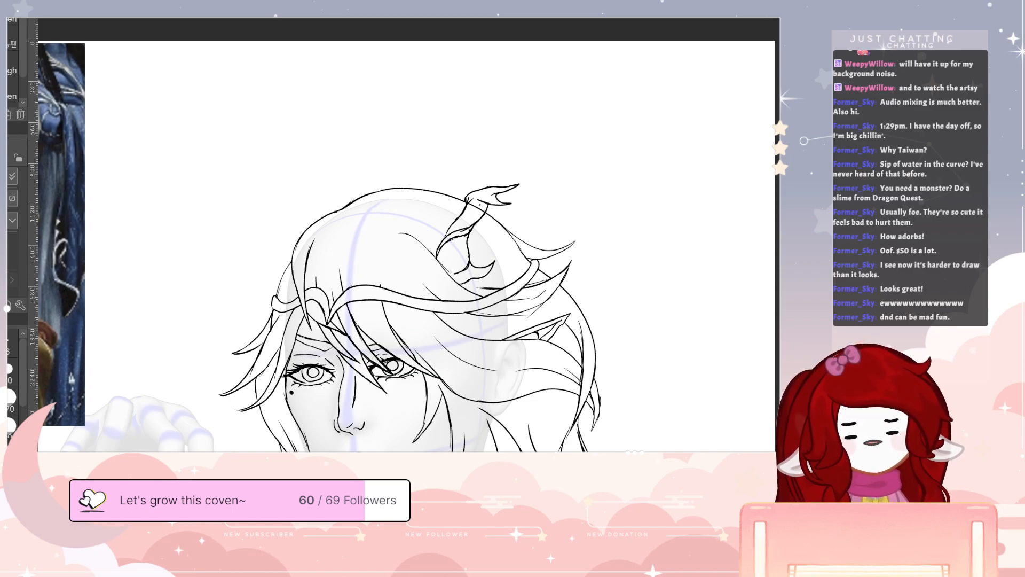
- Clean up the antler's overlapping stem lines and add contour strokes to its flared base
key(e)
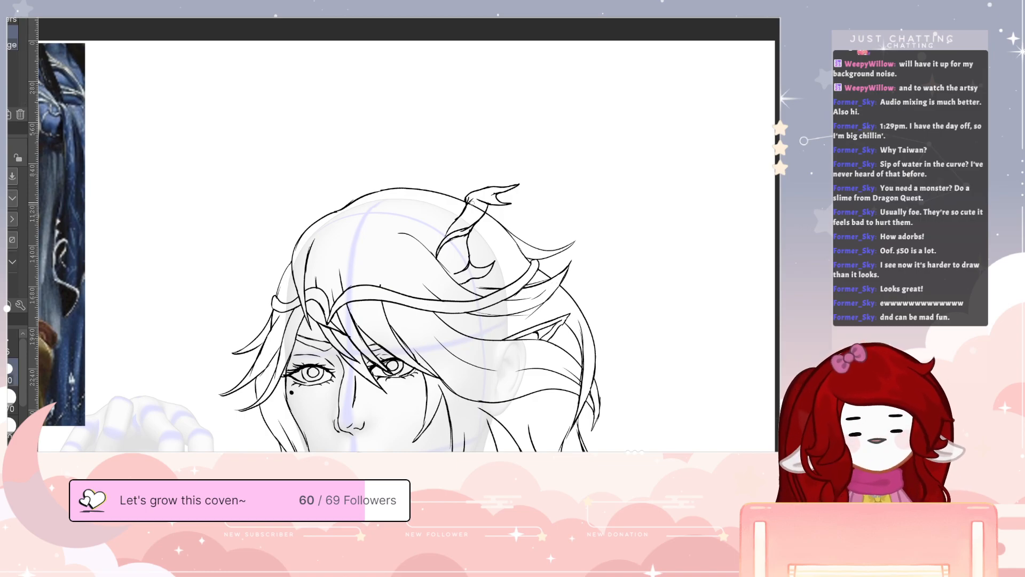
drag(469, 206, 483, 210)
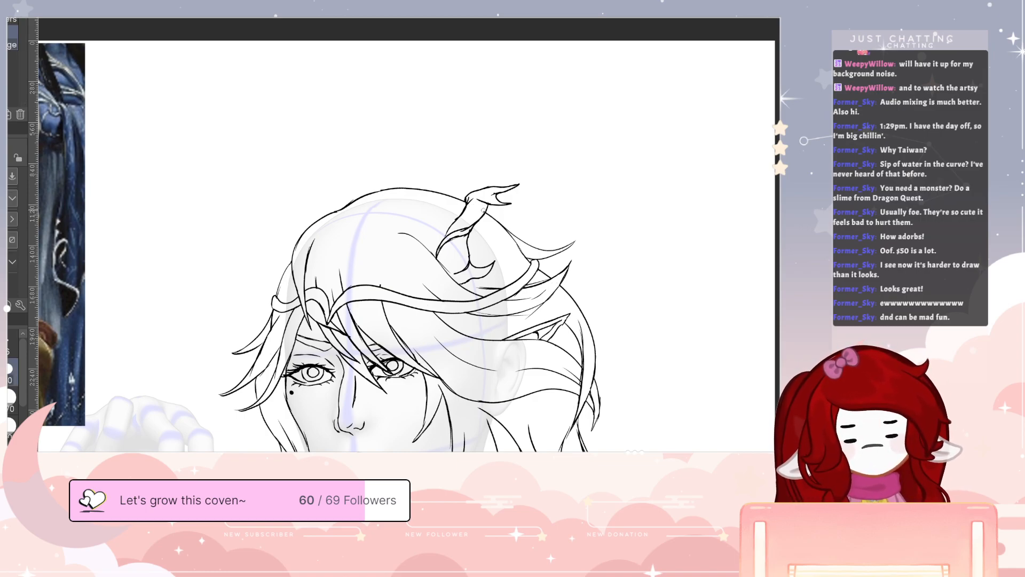
key(p)
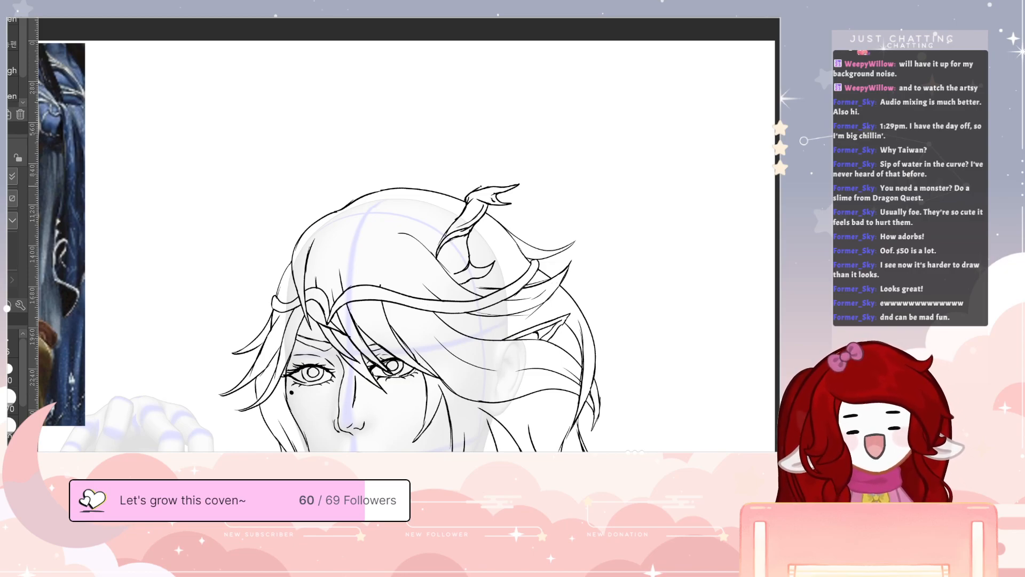
key(e)
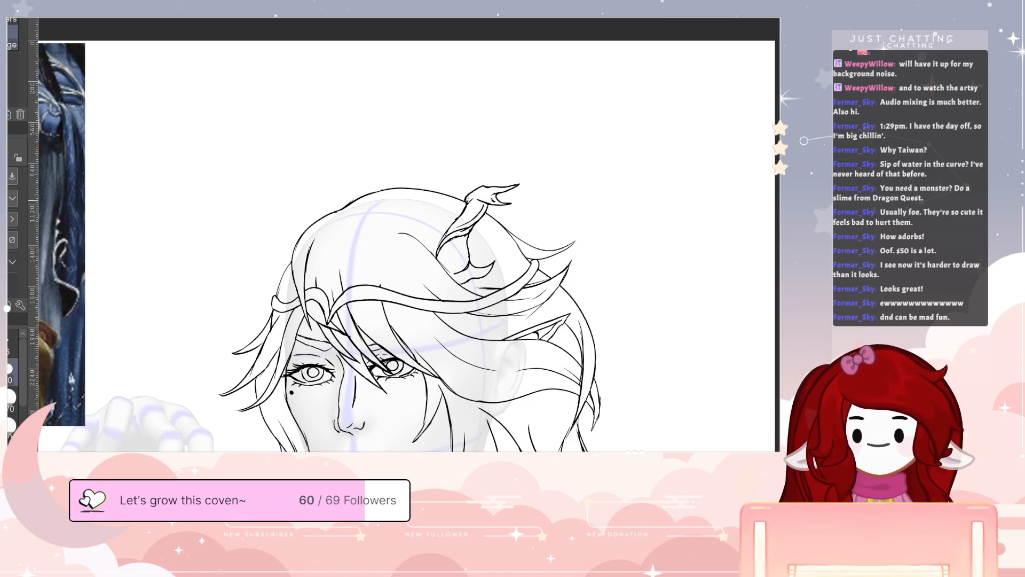
key(p)
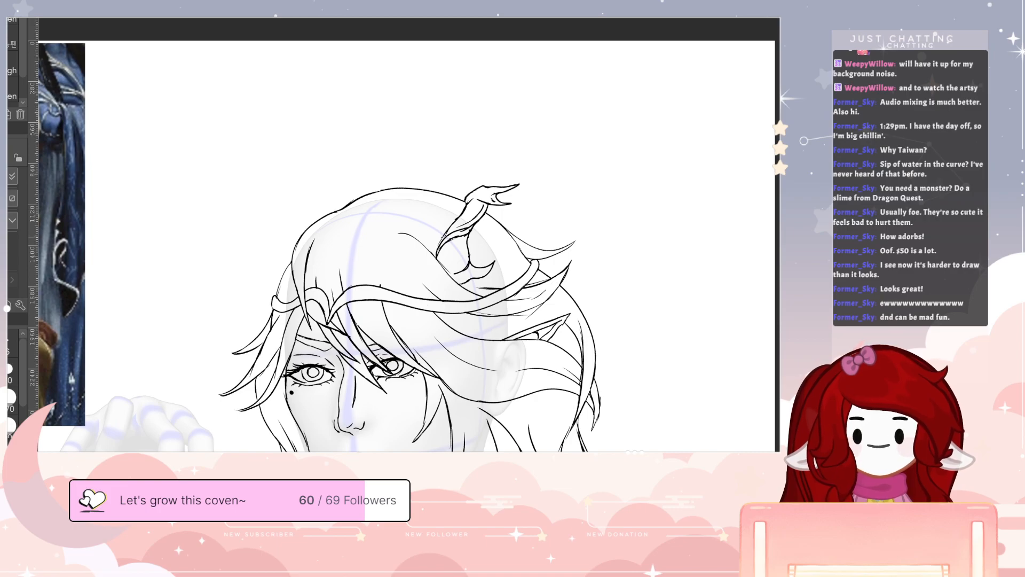
key(e)
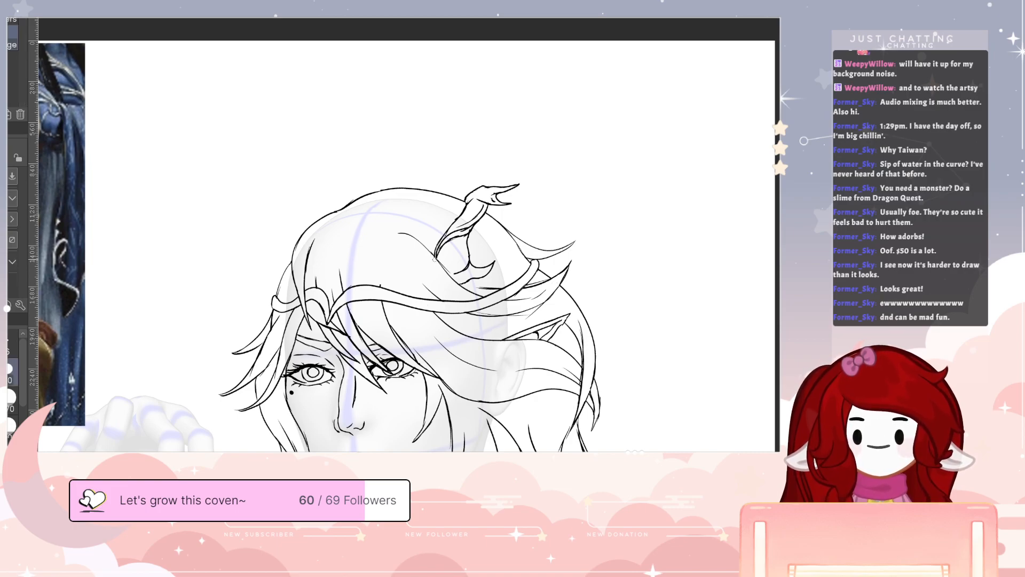
key(p)
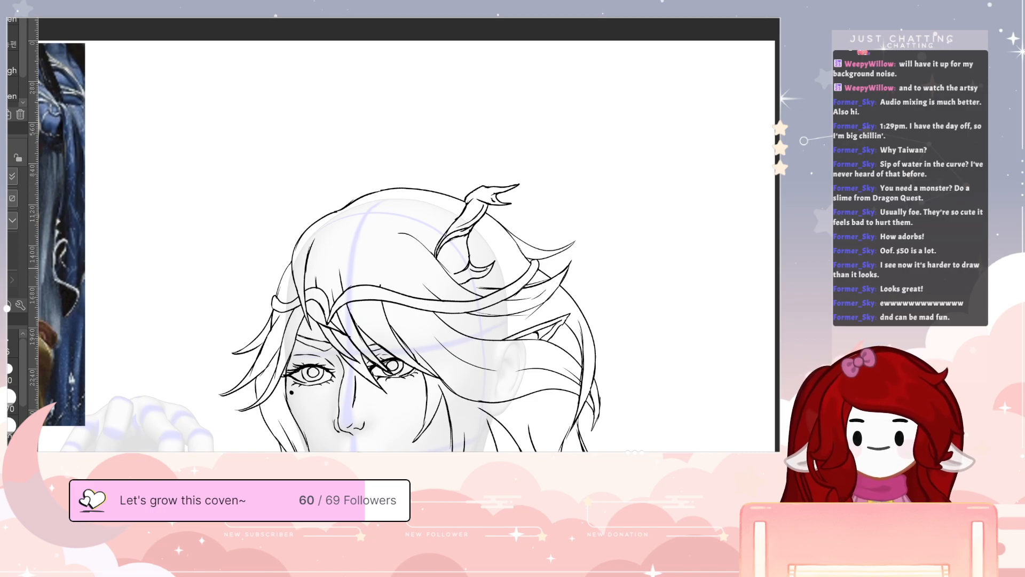
drag(487, 269, 460, 279)
drag(468, 272, 461, 279)
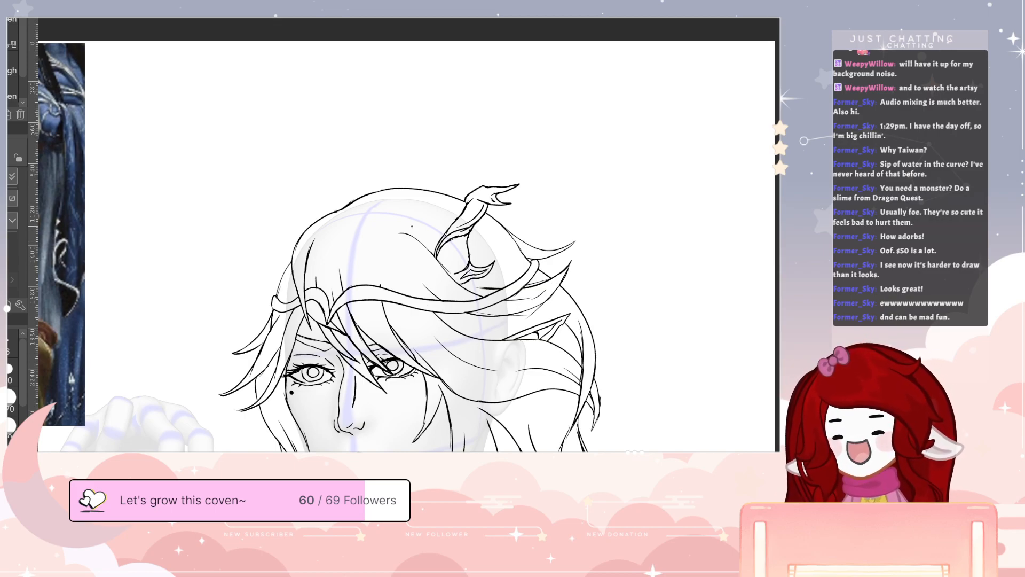
- Lasso the antler, enlarge it with a free transform so it extends well above the head, and deselect it
drag(628, 286, 662, 252)
drag(620, 362, 615, 291)
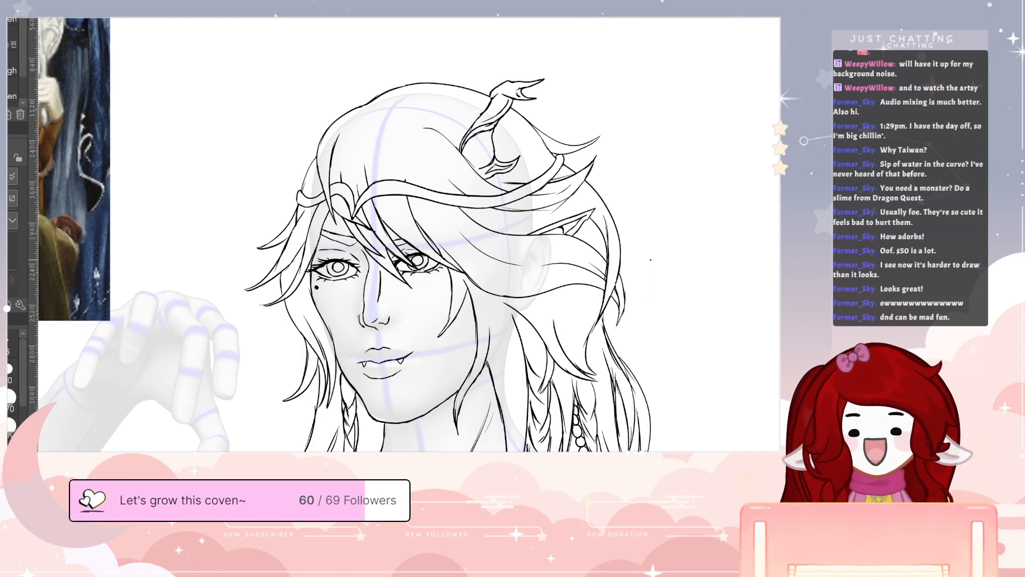
key(m)
mouse_move(558, 50)
mouse_down()
mouse_move(482, 103)
mouse_move(459, 140)
mouse_move(494, 181)
mouse_move(517, 170)
mouse_move(526, 141)
mouse_move(516, 107)
mouse_move(547, 96)
mouse_move(564, 34)
mouse_move(617, 0)
mouse_up()
key(ctrl+t)
drag(603, 89, 617, 95)
drag(456, 22, 444, 5)
drag(630, 0, 640, 0)
click(516, 211)
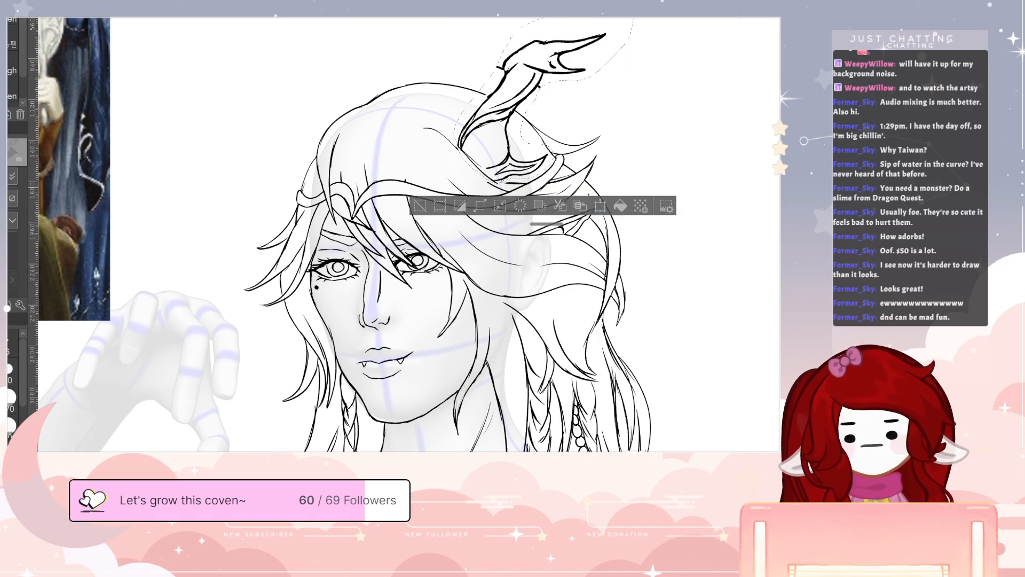
drag(681, 167, 671, 210)
click(410, 249)
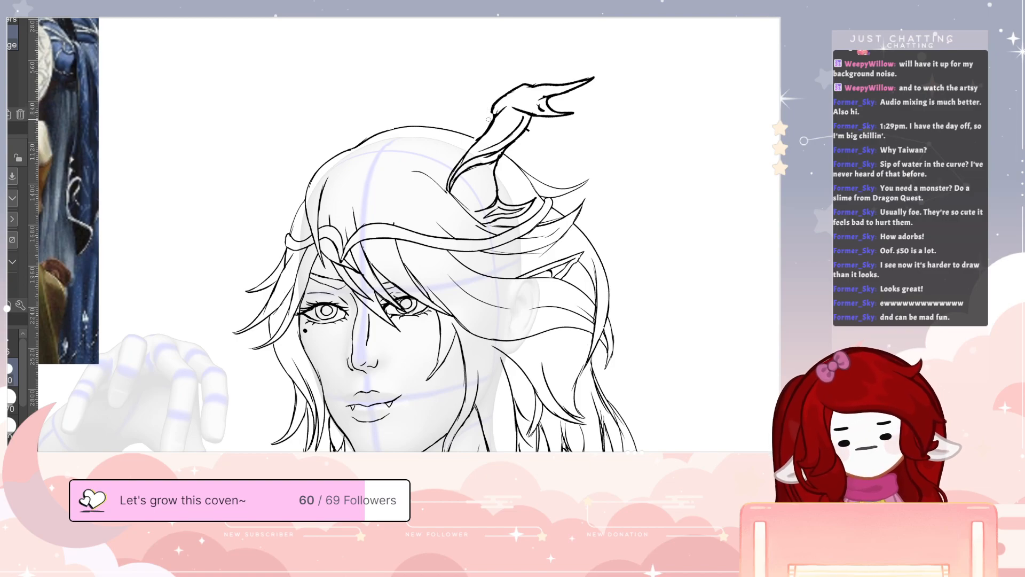
- Touch up the enlarged antler by erasing stray and overlapping marks and redrawing its stem and base lines
drag(448, 190, 481, 227)
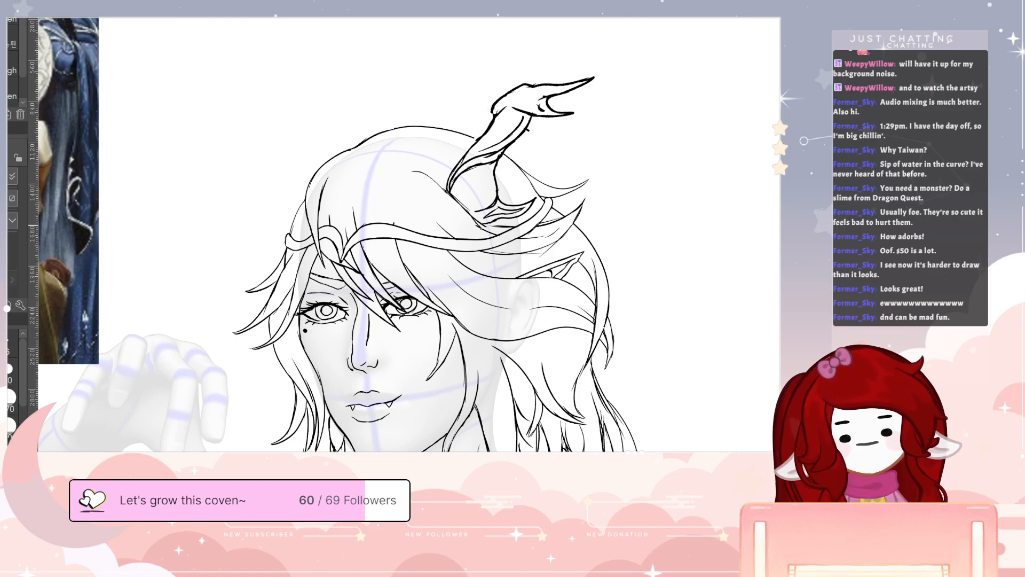
key(e)
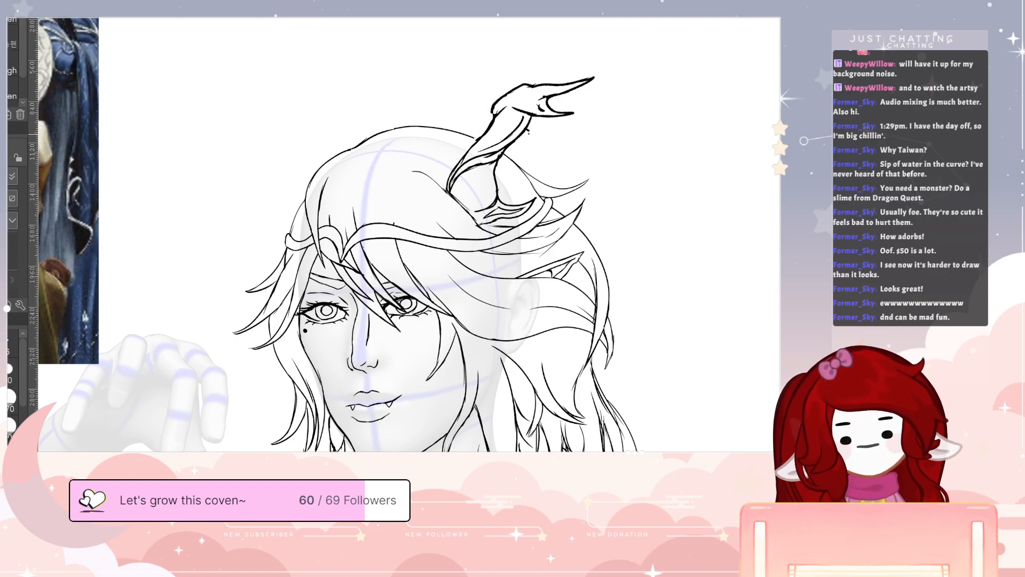
key(p)
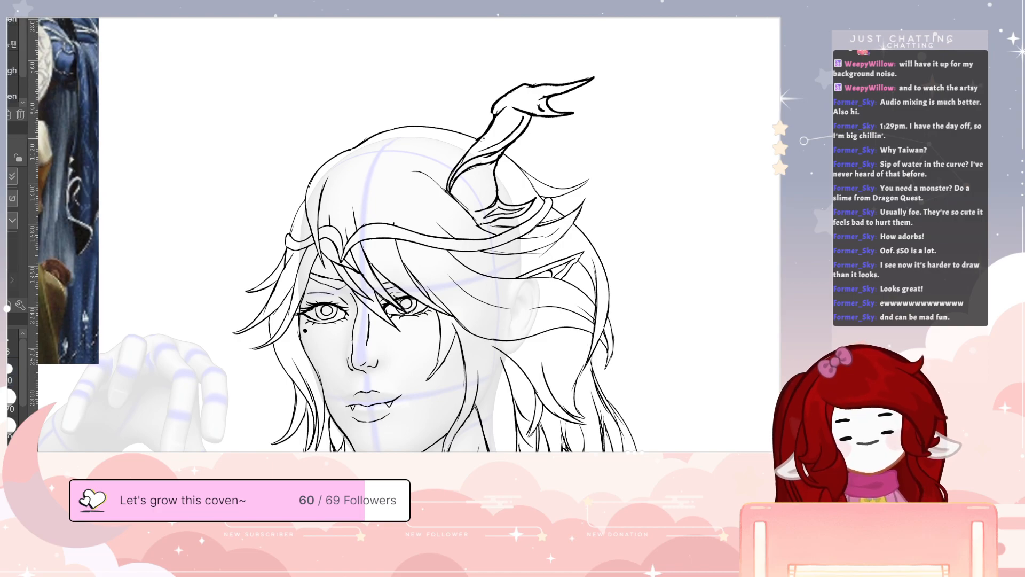
key(e)
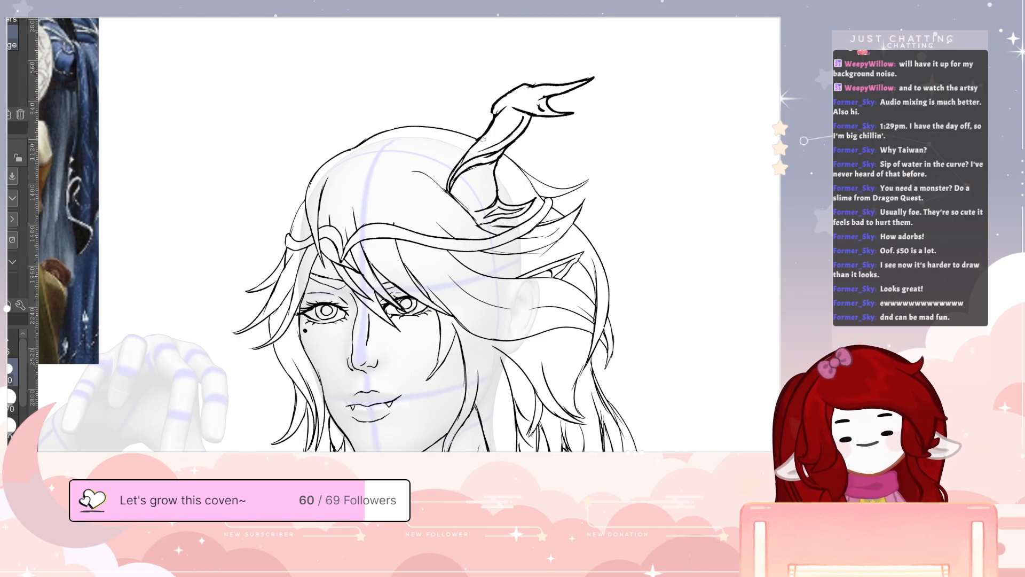
key(p)
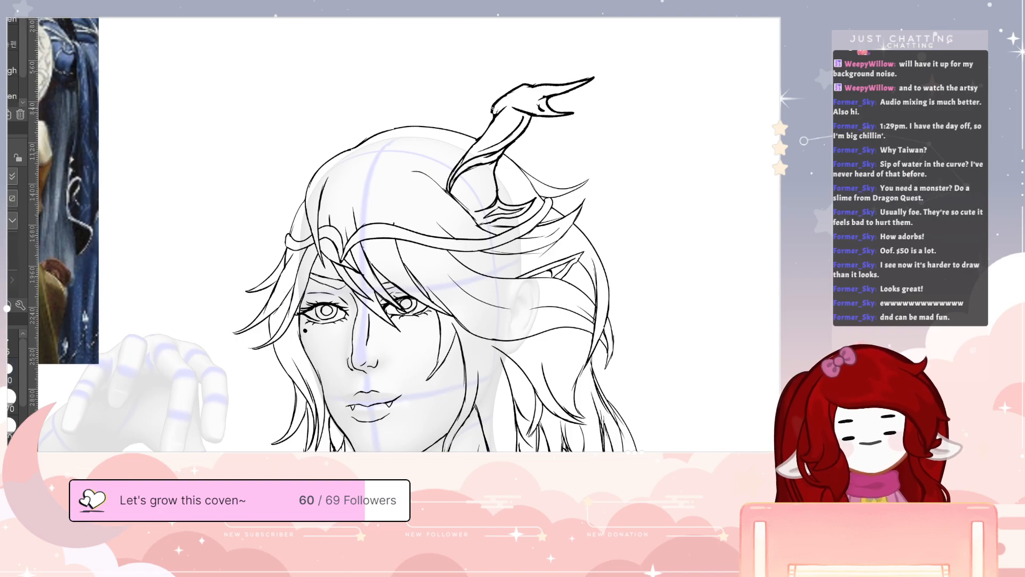
key(e)
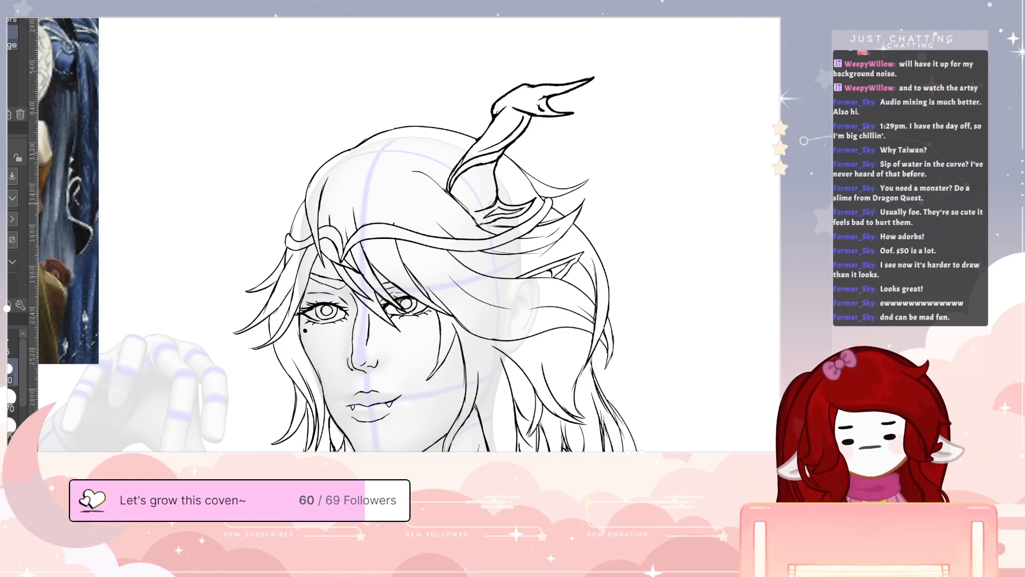
key(p)
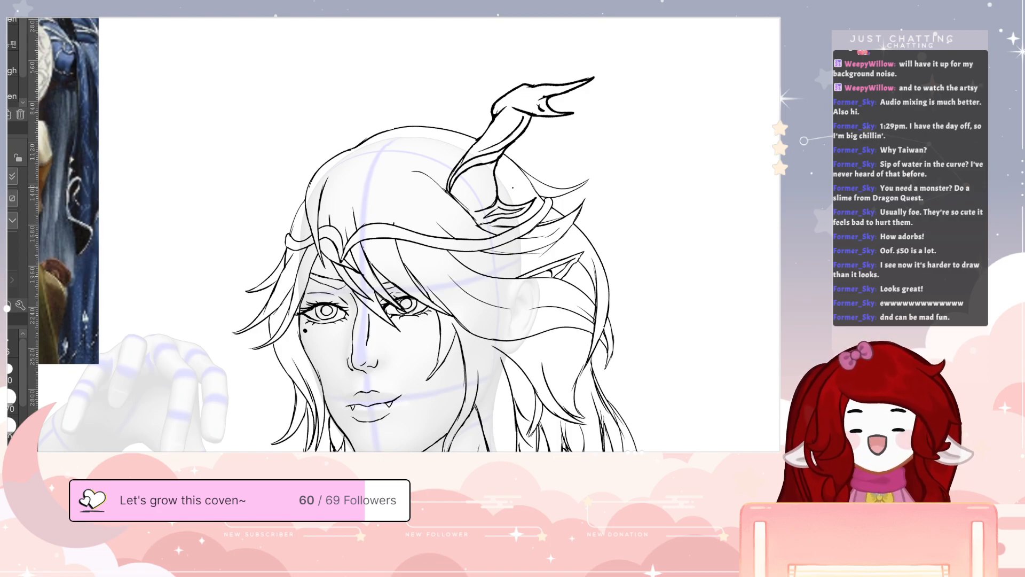
key(e)
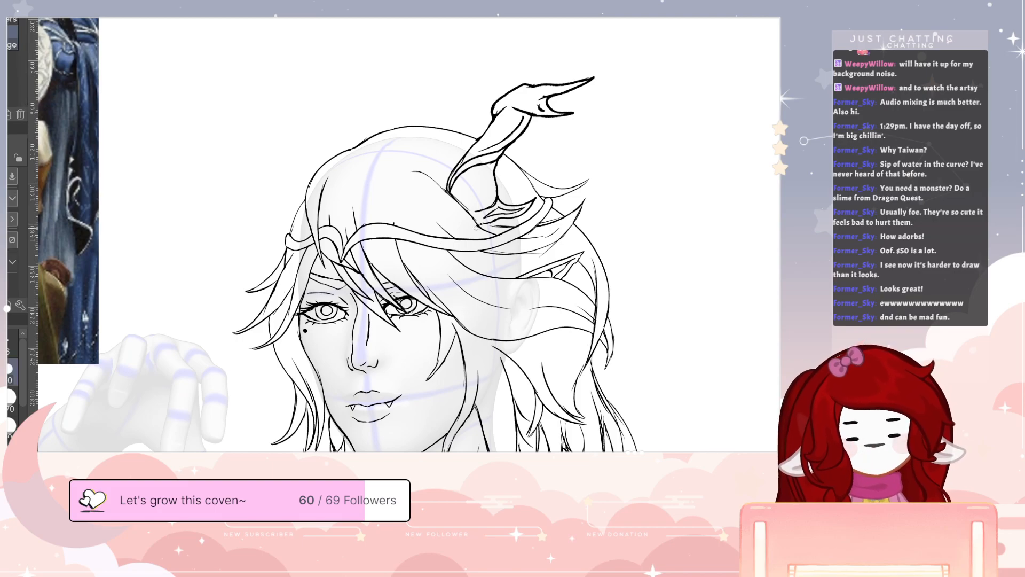
key(p)
- Draw a pointed hair strand sweeping outward beside the circlet's far end and a small wisp at the crown
mouse_move(511, 492)
mouse_down()
mouse_move(540, 422)
mouse_move(640, 383)
mouse_move(577, 452)
mouse_up()
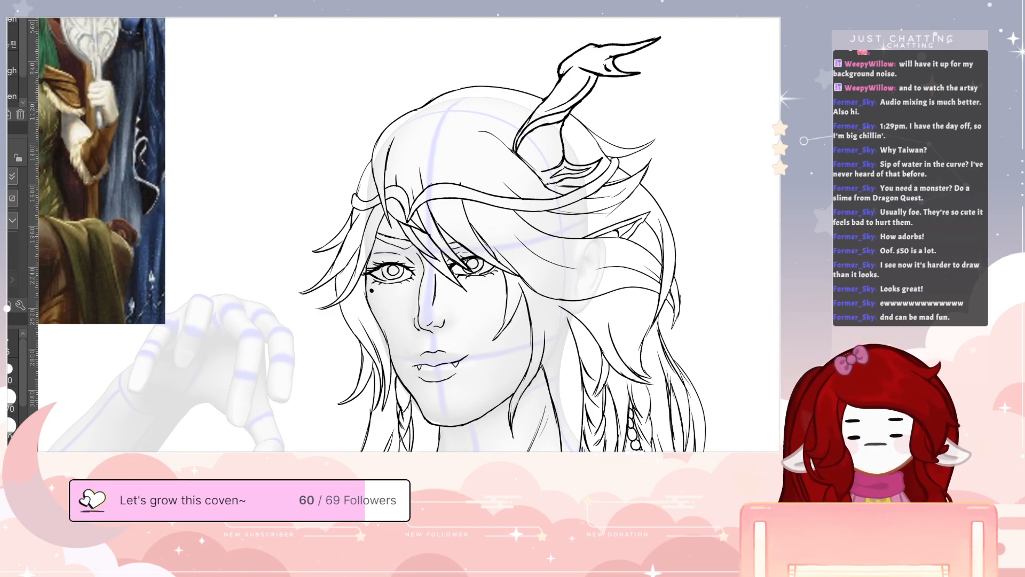
key(e)
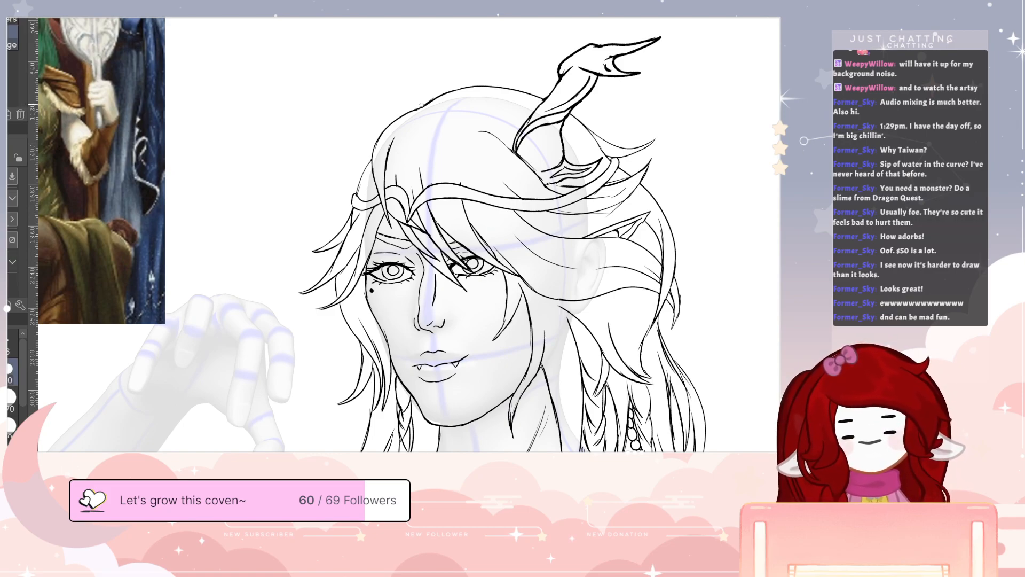
drag(426, 103, 430, 101)
key(p)
mouse_move(372, 152)
mouse_down()
mouse_move(324, 209)
mouse_move(299, 220)
mouse_move(354, 202)
mouse_up()
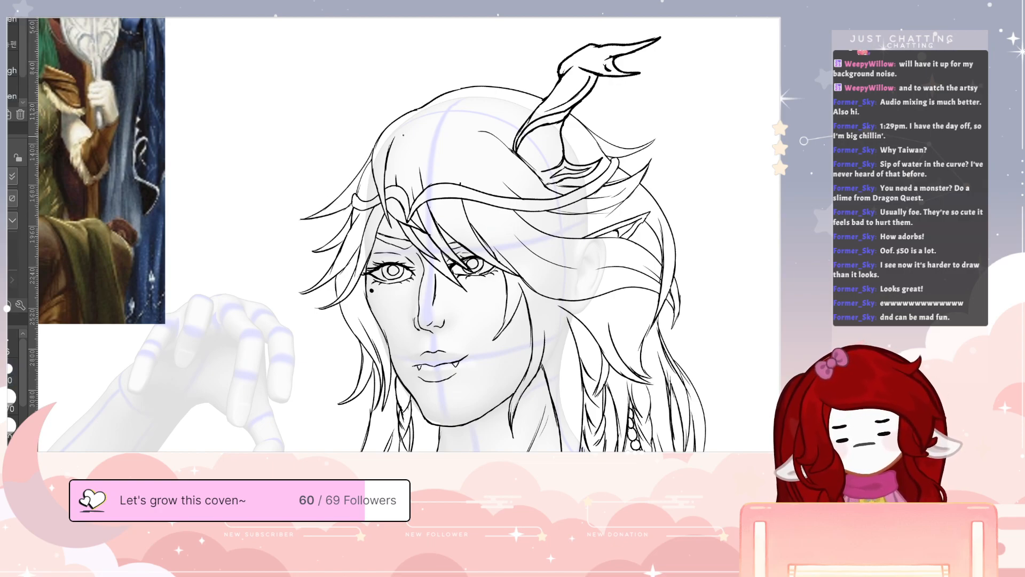
drag(431, 99, 406, 106)
key(ctrl+z)
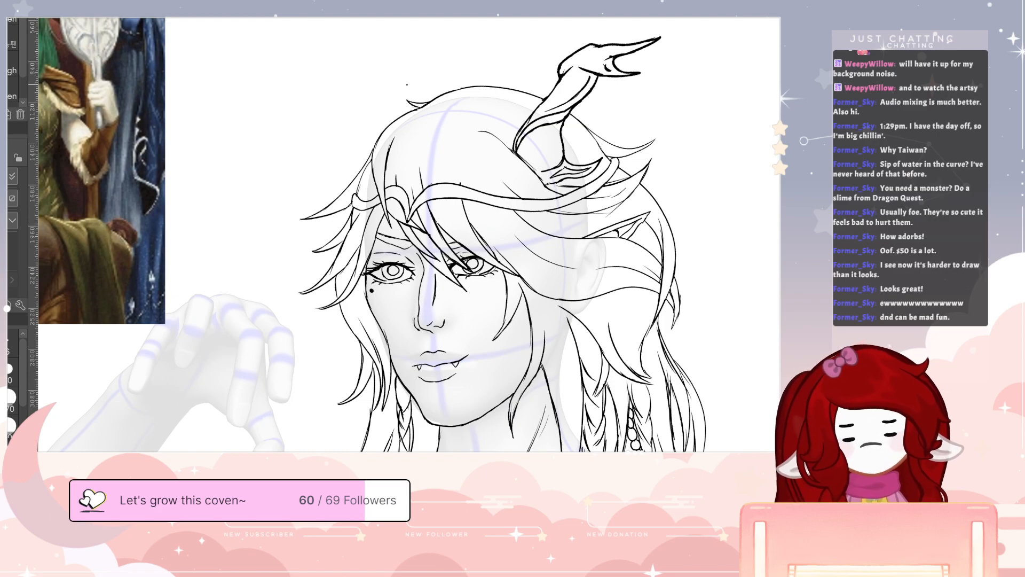
- Draw a second, longer feather behind the first at the end of the outer braid, with its barb strokes
mouse_move(746, 383)
mouse_down()
mouse_move(643, 281)
mouse_move(849, 429)
mouse_up()
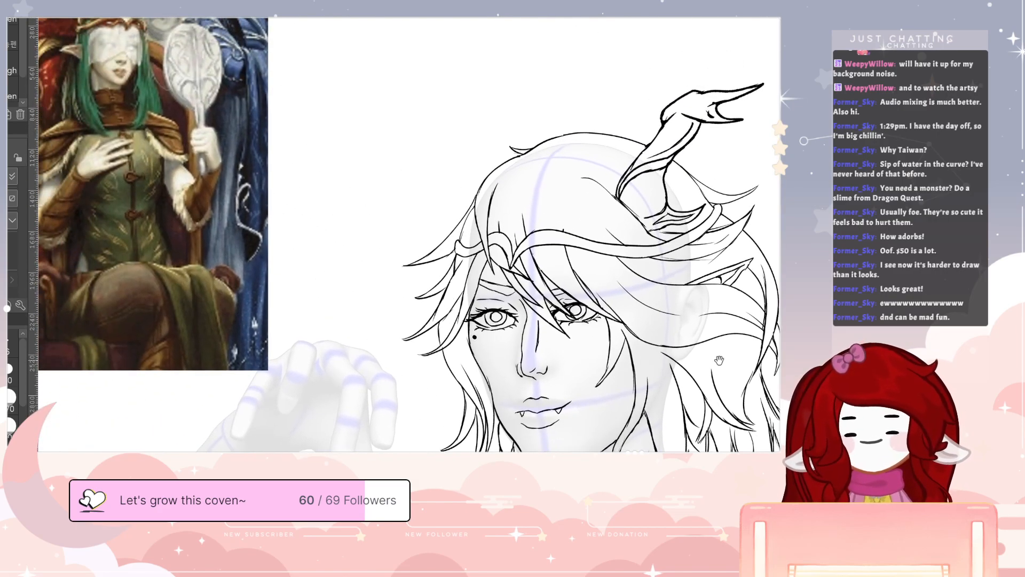
drag(731, 409, 598, 317)
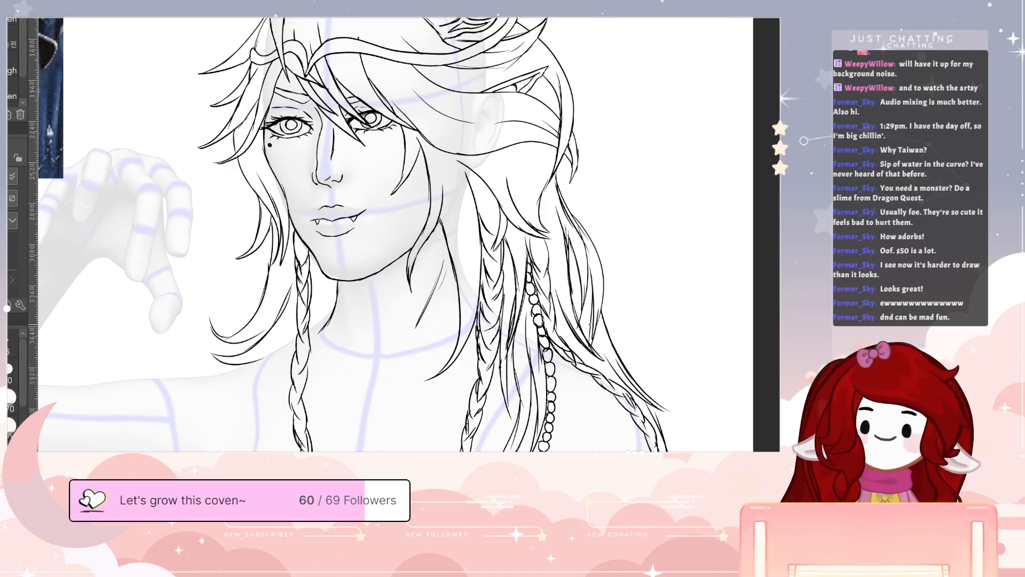
mouse_move(663, 455)
mouse_down()
mouse_move(680, 398)
mouse_move(683, 313)
mouse_move(662, 400)
mouse_move(666, 366)
mouse_move(689, 279)
mouse_move(675, 248)
mouse_move(674, 192)
mouse_up()
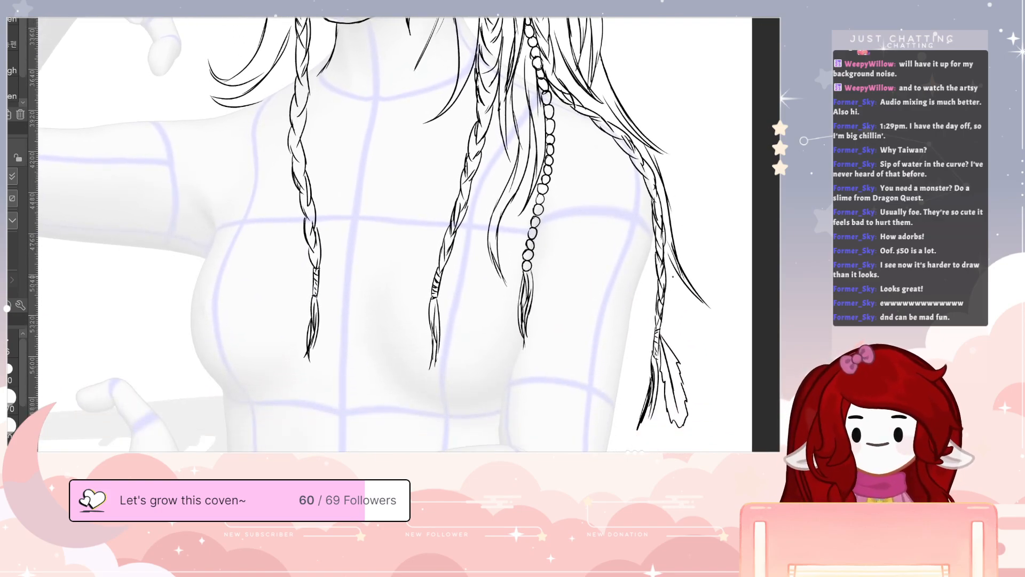
mouse_move(678, 286)
mouse_down()
mouse_move(692, 388)
mouse_move(684, 451)
mouse_move(672, 426)
mouse_move(670, 451)
mouse_up()
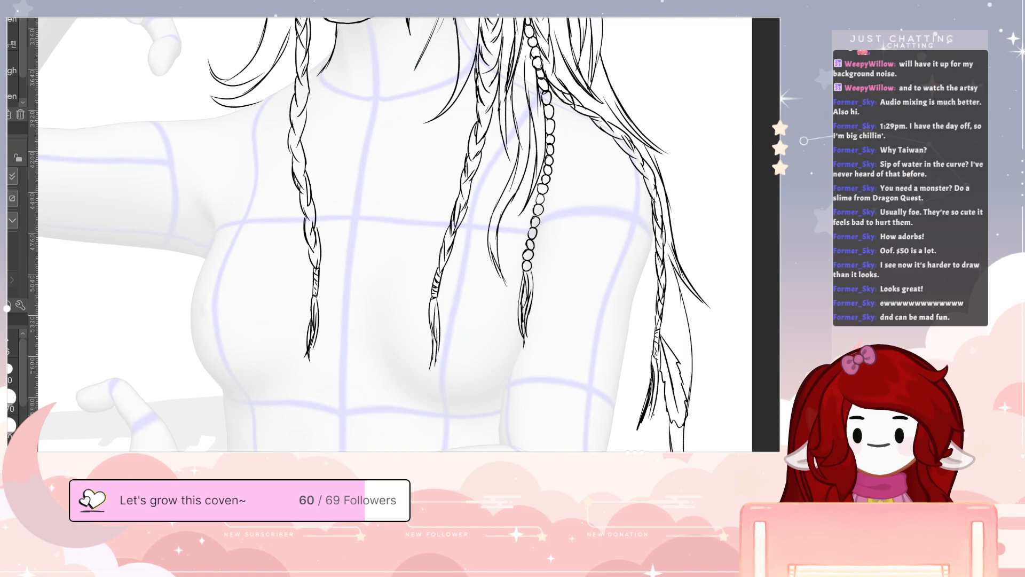
mouse_move(634, 309)
mouse_down()
mouse_move(617, 365)
mouse_move(572, 401)
mouse_up()
drag(629, 357, 594, 389)
drag(636, 339, 586, 421)
drag(617, 385, 573, 429)
drag(645, 358, 583, 425)
drag(655, 320, 635, 369)
drag(645, 277, 625, 331)
drag(711, 226, 739, 320)
mouse_move(697, 285)
mouse_down()
mouse_move(755, 350)
mouse_move(785, 362)
mouse_up()
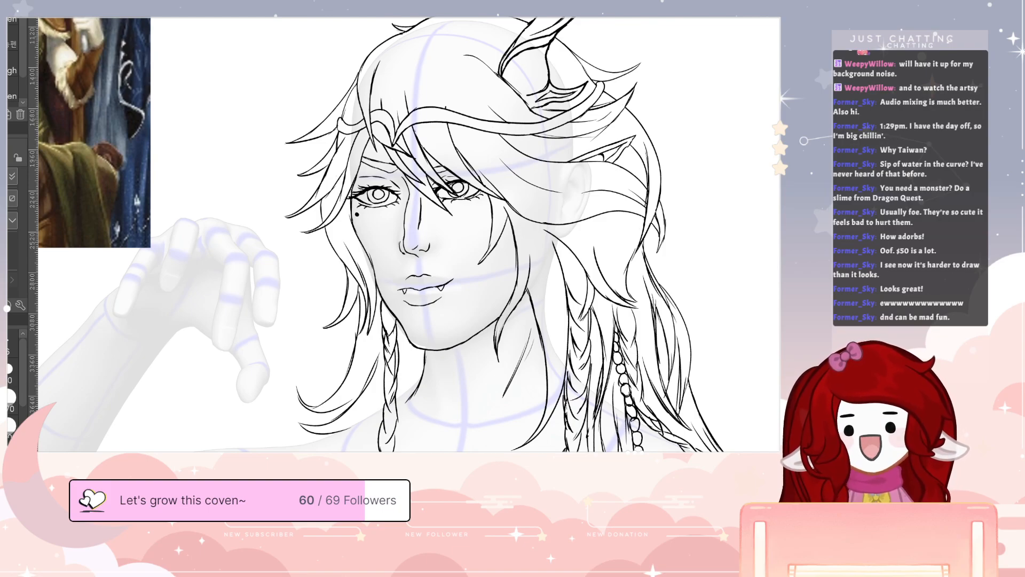
- Draw the first pointed, webbed petals of a large flower beneath the raised arm, with curved lines running towards its center
mouse_move(390, 500)
mouse_down()
mouse_move(529, 390)
mouse_move(538, 304)
mouse_move(465, 248)
mouse_move(471, 240)
mouse_move(483, 253)
mouse_up()
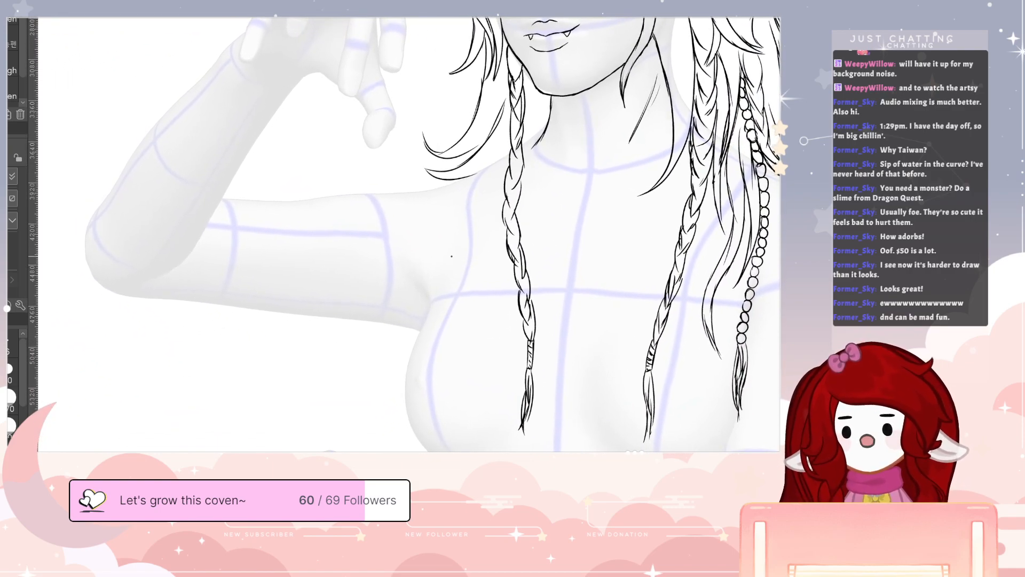
mouse_move(438, 404)
mouse_down()
mouse_move(424, 383)
mouse_move(442, 387)
mouse_move(439, 316)
mouse_move(432, 369)
mouse_move(425, 327)
mouse_move(457, 353)
mouse_up()
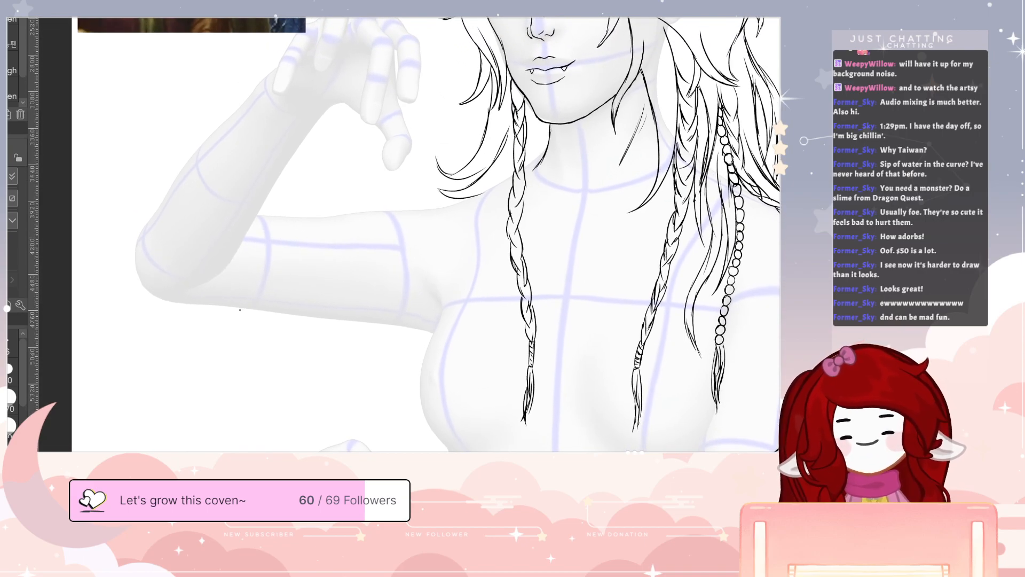
mouse_move(251, 303)
mouse_down()
mouse_move(279, 279)
mouse_move(246, 319)
mouse_move(282, 274)
mouse_move(275, 308)
mouse_up()
mouse_move(282, 274)
mouse_down()
mouse_move(275, 309)
mouse_move(316, 285)
mouse_move(312, 353)
mouse_up()
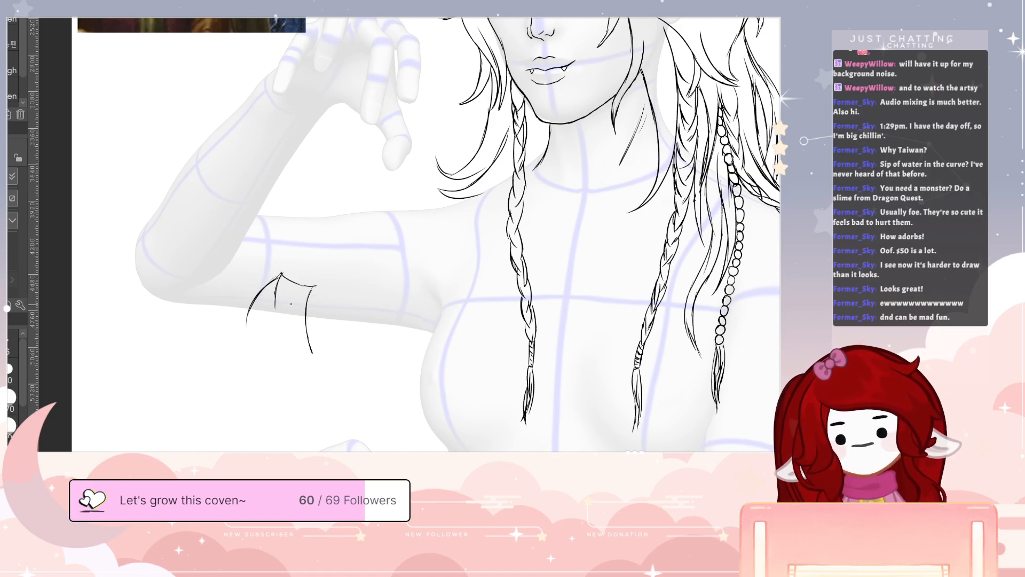
mouse_move(247, 315)
mouse_down()
mouse_move(245, 332)
mouse_move(305, 364)
mouse_up()
mouse_move(266, 337)
mouse_down()
mouse_move(242, 333)
mouse_move(225, 356)
mouse_move(246, 402)
mouse_move(307, 369)
mouse_up()
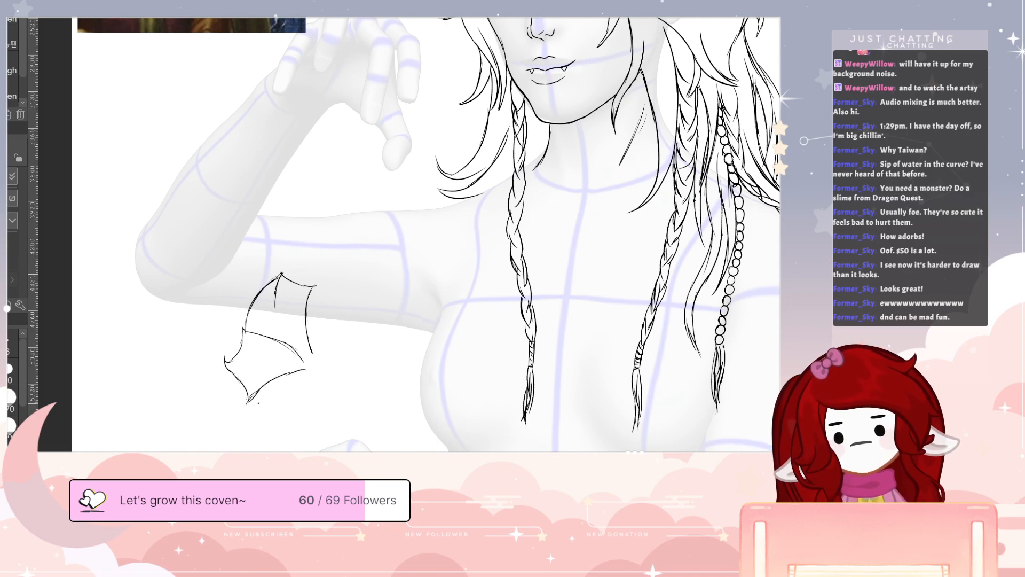
mouse_move(247, 403)
mouse_down()
mouse_move(280, 423)
mouse_move(310, 384)
mouse_up()
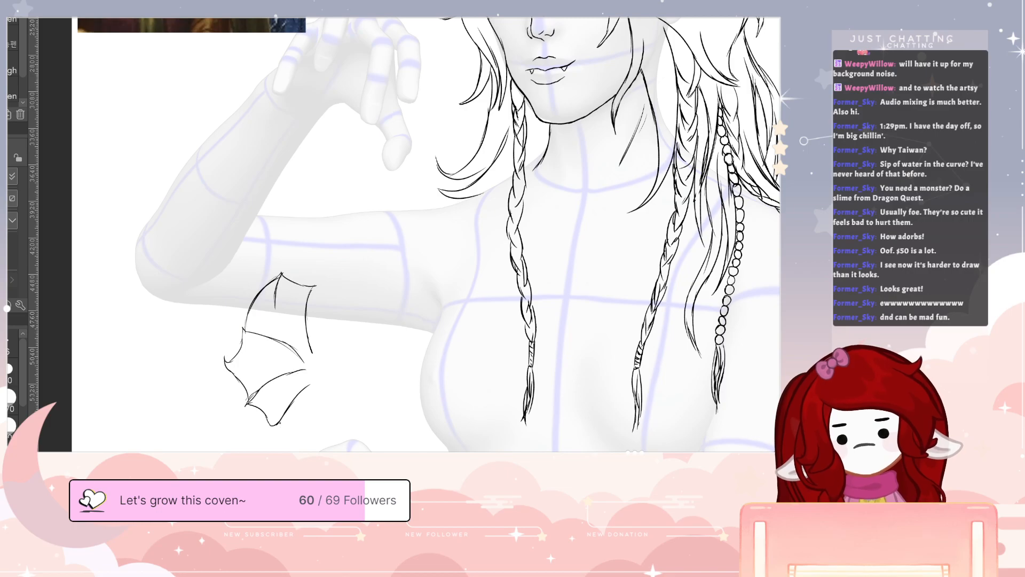
drag(282, 417, 313, 426)
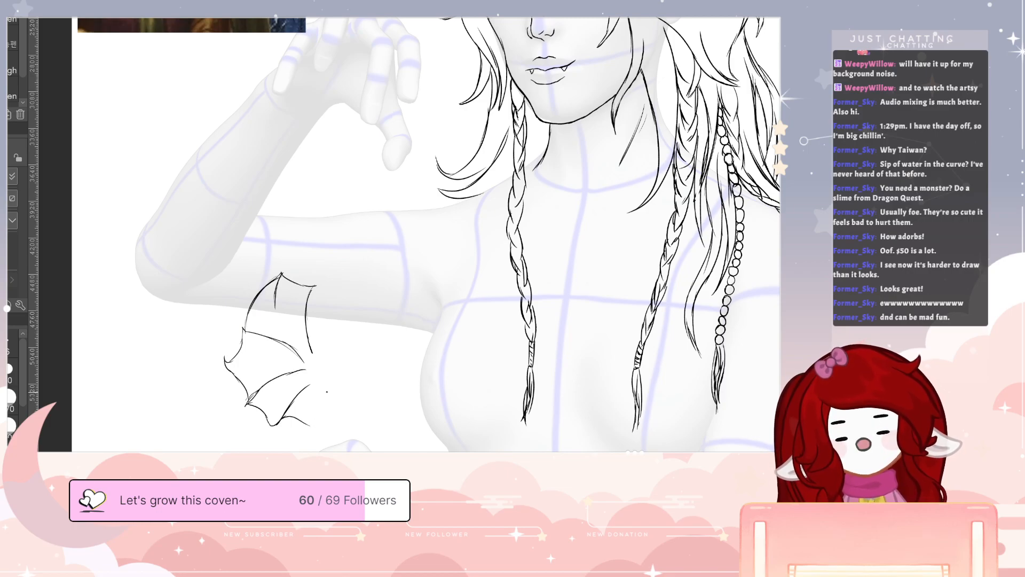
- Draw the flower's remaining pointed petals around the chest-facing side and close its scalloped outline at the base
mouse_move(314, 286)
mouse_down()
mouse_move(355, 284)
mouse_move(336, 301)
mouse_move(356, 290)
mouse_move(378, 313)
mouse_move(354, 323)
mouse_move(339, 354)
mouse_up()
mouse_move(367, 316)
mouse_down()
mouse_move(347, 332)
mouse_move(390, 315)
mouse_move(366, 355)
mouse_up()
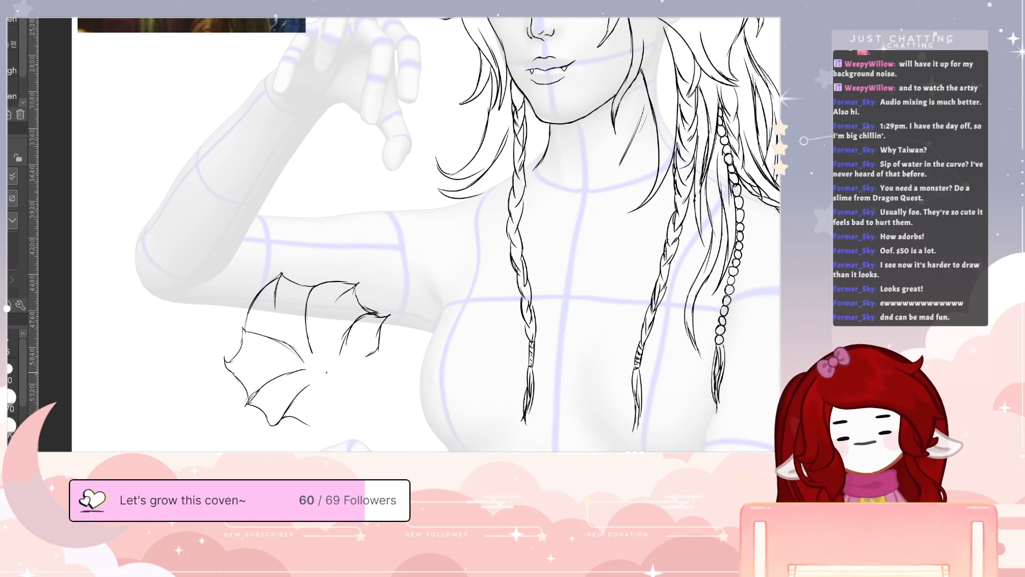
mouse_move(325, 372)
mouse_down()
mouse_move(355, 355)
mouse_move(372, 364)
mouse_move(356, 416)
mouse_move(344, 391)
mouse_move(316, 373)
mouse_move(296, 396)
mouse_up()
drag(317, 373, 292, 375)
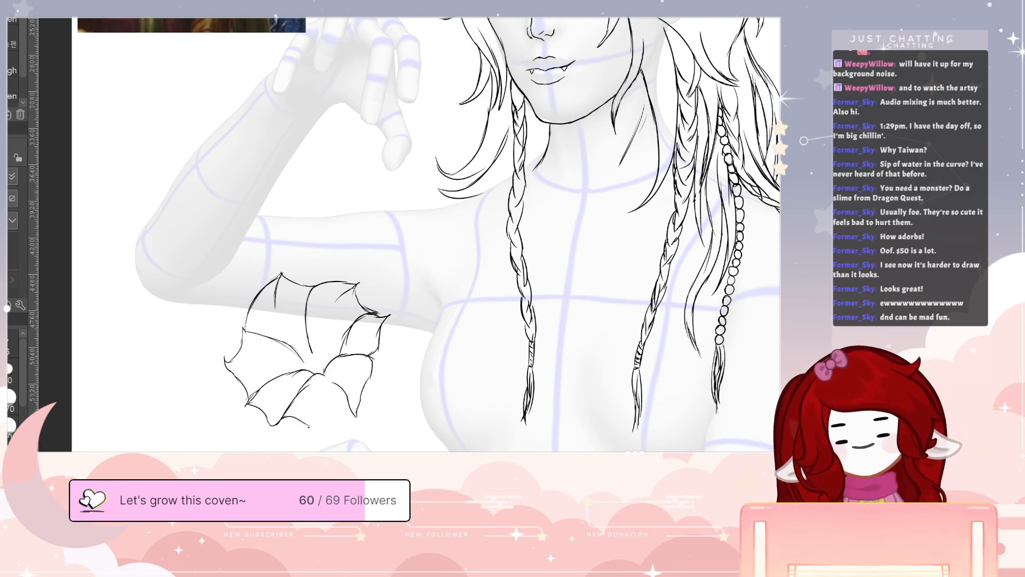
drag(317, 422, 349, 417)
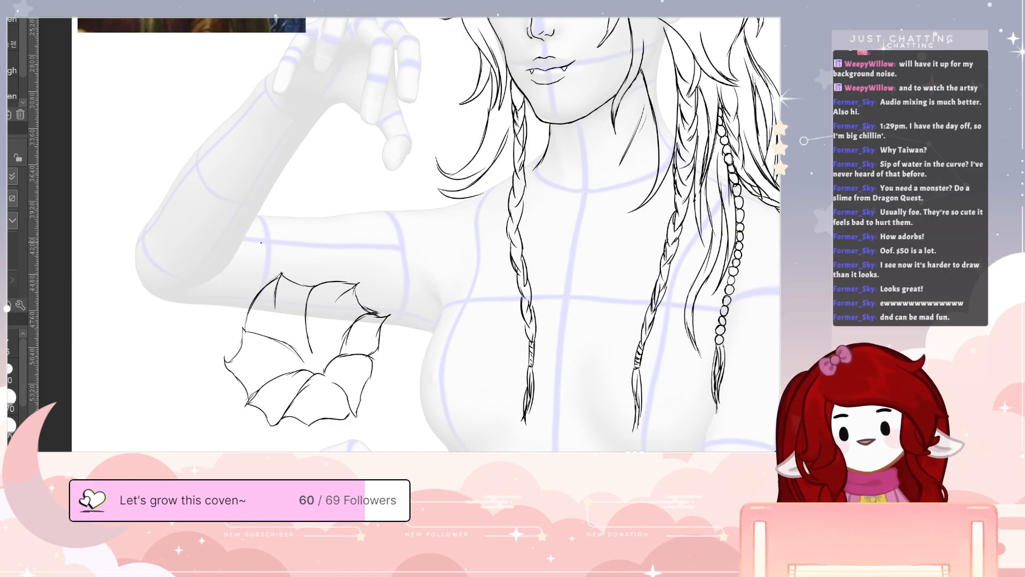
- Add doubled vein lines along the flower's petals and small stamens at its center
drag(276, 294, 281, 321)
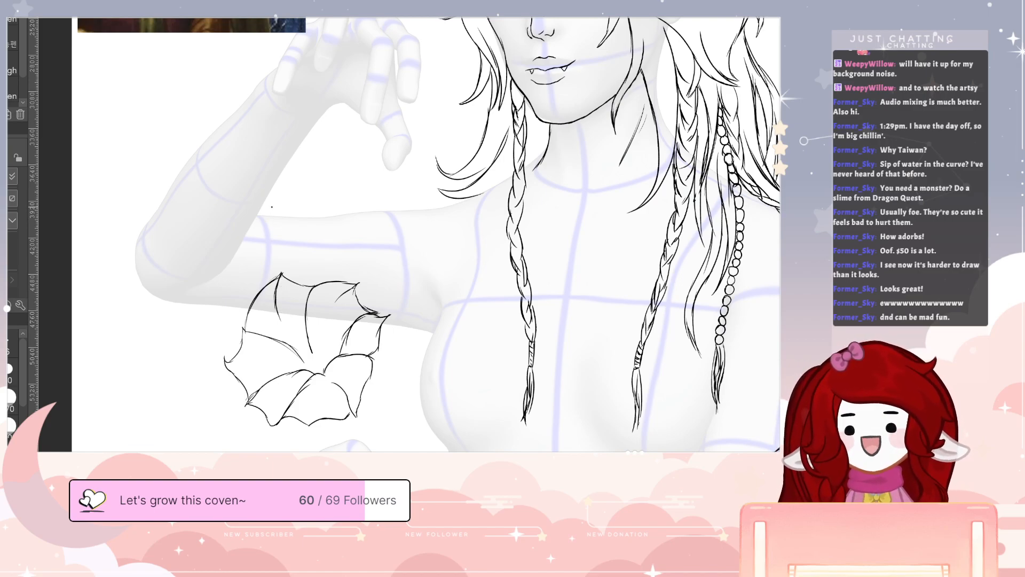
drag(317, 354, 309, 286)
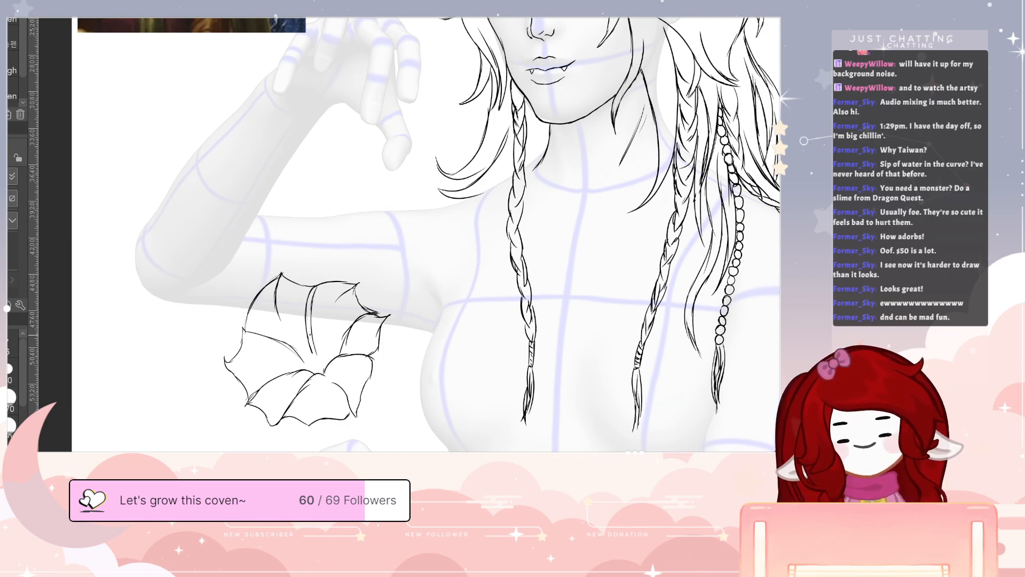
mouse_move(256, 329)
mouse_down()
mouse_move(302, 360)
mouse_move(322, 347)
mouse_up()
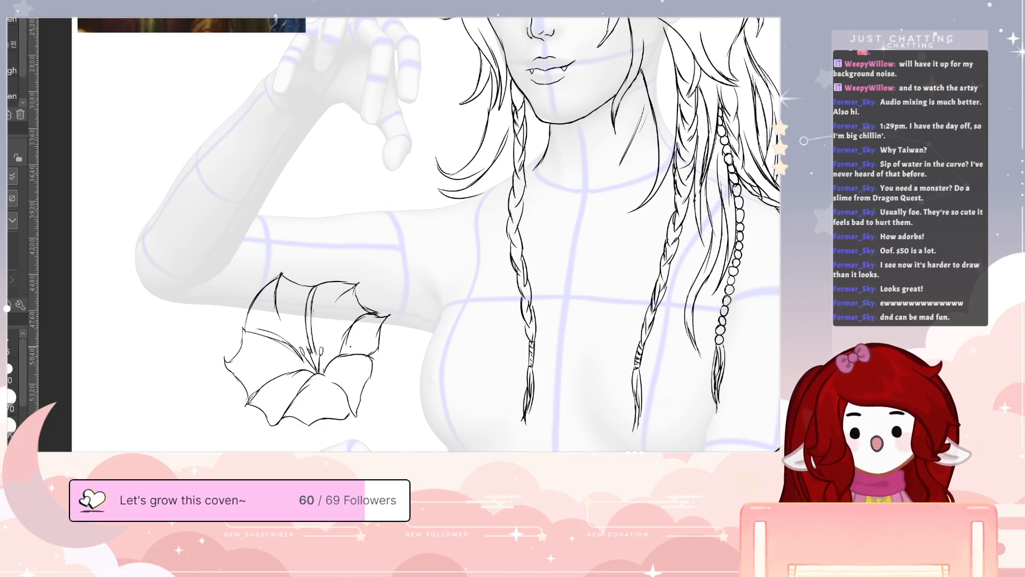
mouse_move(250, 404)
mouse_down()
mouse_move(271, 385)
mouse_move(303, 378)
mouse_up()
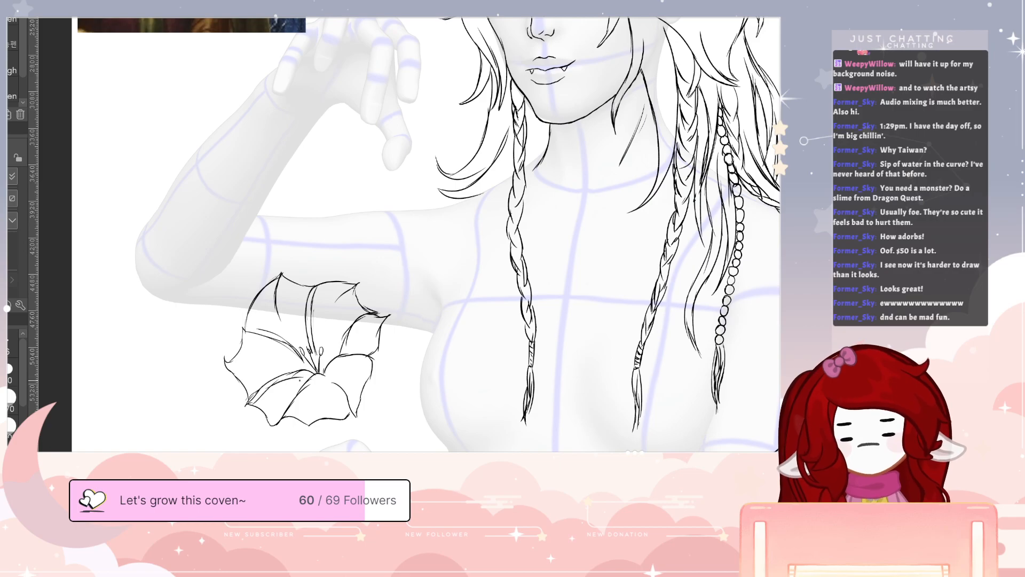
- Rework the flower's lower petal nearest the chest, erasing and redrawing its edge, and touch up the lines at the center
drag(410, 403, 392, 389)
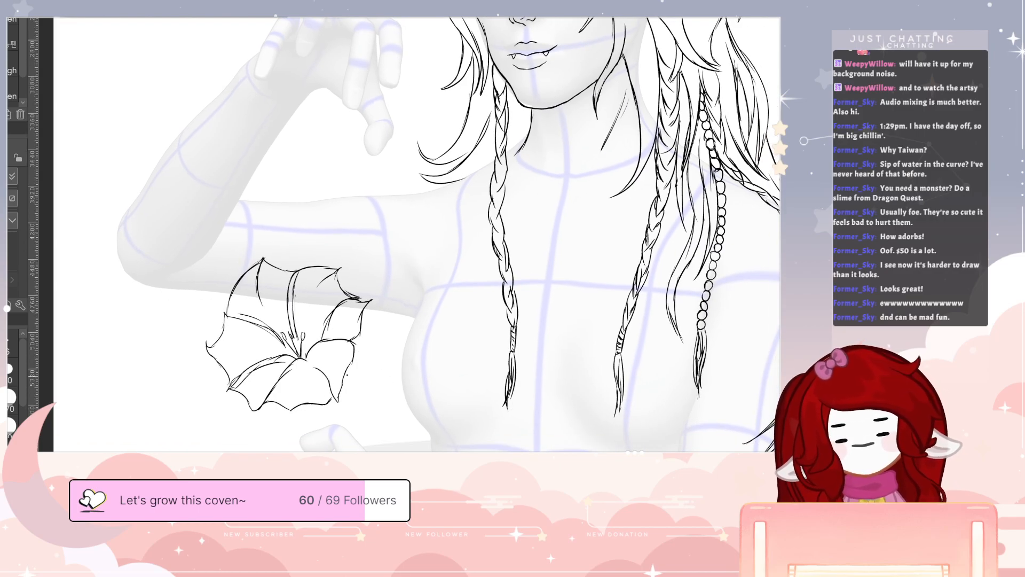
mouse_move(356, 343)
mouse_down()
mouse_move(354, 419)
mouse_move(355, 351)
mouse_up()
mouse_move(353, 391)
mouse_down()
mouse_move(340, 425)
mouse_move(281, 416)
mouse_move(269, 402)
mouse_move(354, 425)
mouse_move(321, 428)
mouse_move(285, 413)
mouse_move(353, 405)
mouse_move(357, 339)
mouse_up()
key(e)
key(p)
mouse_move(355, 365)
mouse_down()
mouse_move(353, 385)
mouse_move(329, 411)
mouse_move(343, 395)
mouse_move(345, 411)
mouse_move(322, 410)
mouse_up()
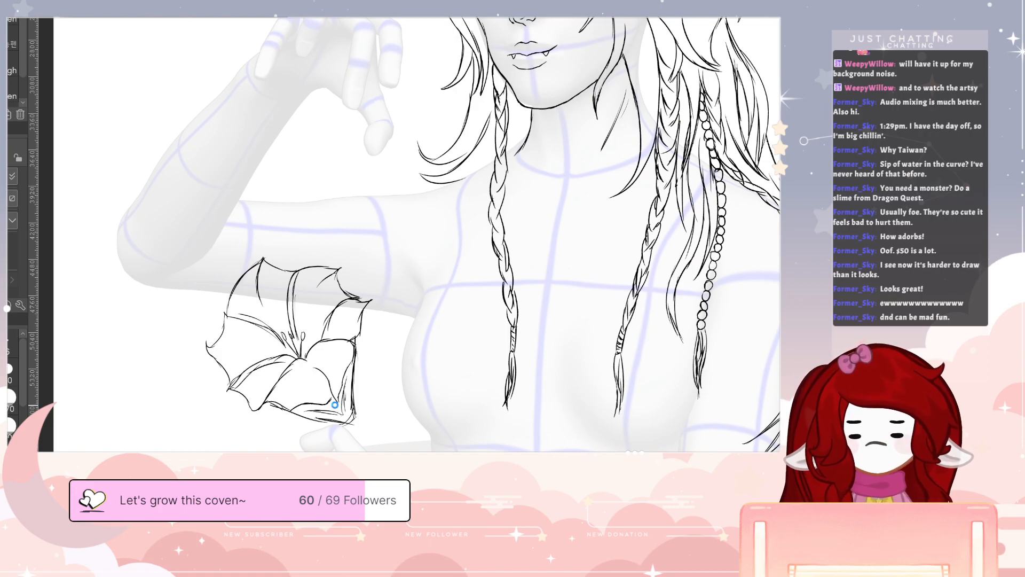
mouse_move(565, 339)
mouse_down()
mouse_move(495, 421)
mouse_move(468, 402)
mouse_move(517, 396)
mouse_move(542, 417)
mouse_up()
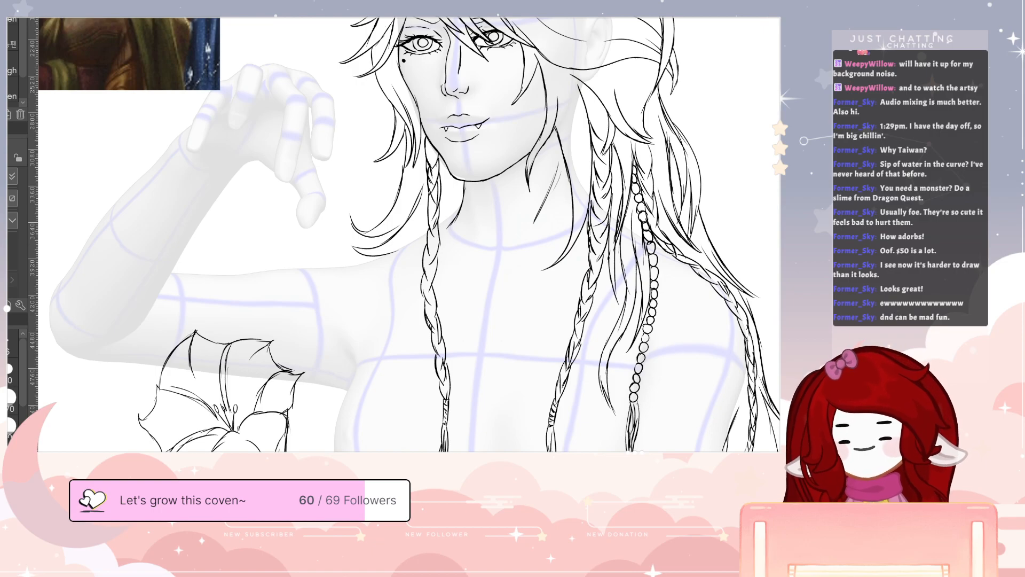
key(e)
key(bracketright)
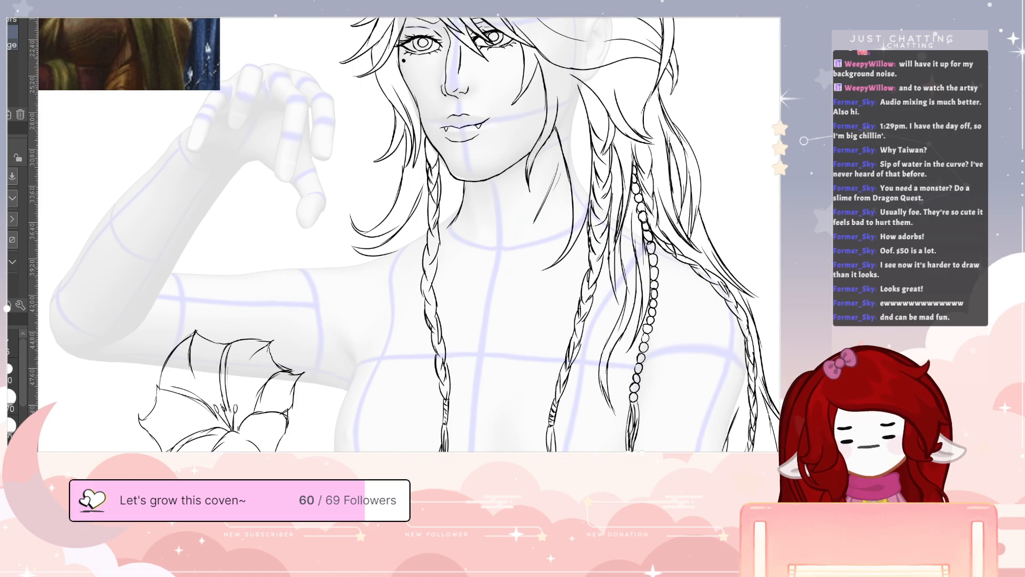
key(p)
drag(228, 451, 235, 438)
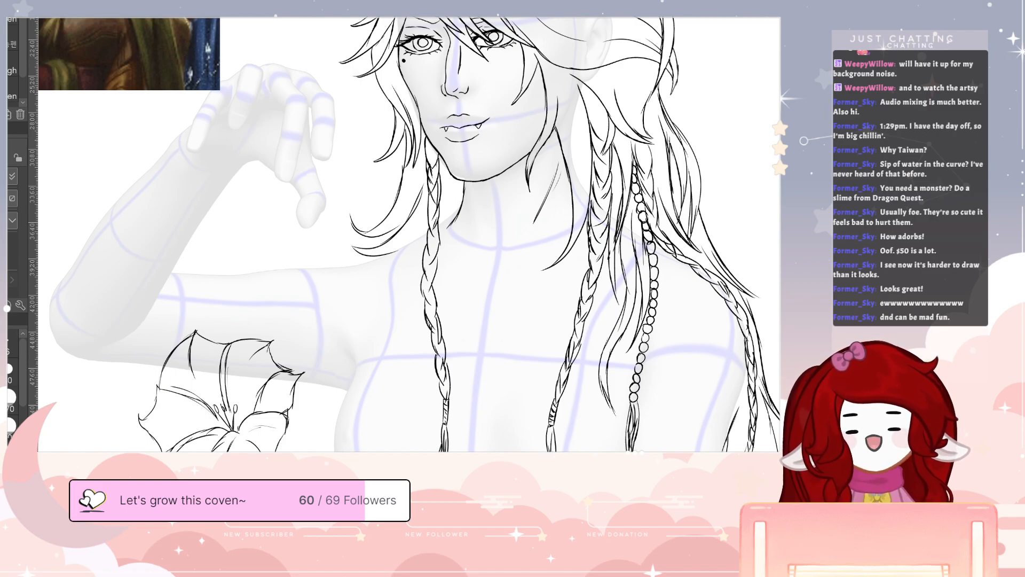
- Draw the garment's side contour curving from the raised arm's armpit down along the chest
drag(700, 408, 638, 373)
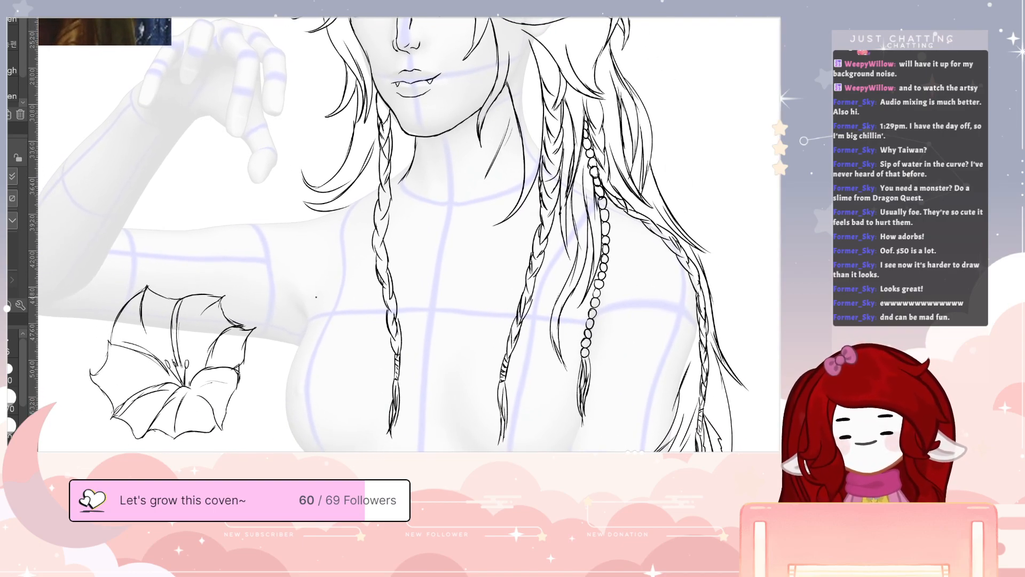
drag(315, 297, 295, 356)
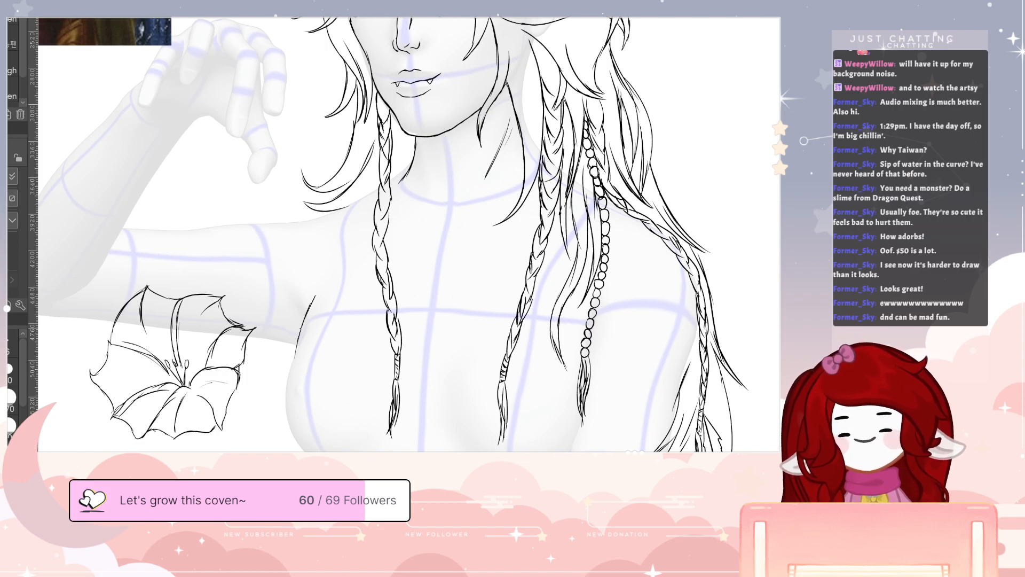
mouse_move(315, 279)
mouse_down()
mouse_move(291, 372)
mouse_move(300, 442)
mouse_up()
- Draw a double-lined band diagonally across the chest towards the far shoulder, and a second band branching down to the opposite side
mouse_move(289, 400)
mouse_down()
mouse_move(299, 442)
mouse_move(426, 326)
mouse_move(512, 275)
mouse_up()
drag(547, 397, 474, 323)
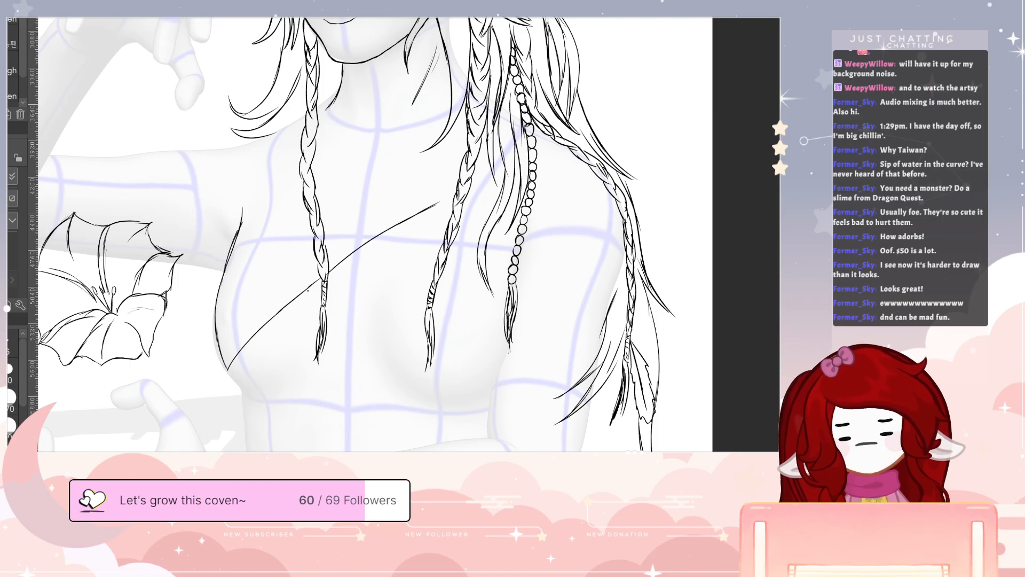
drag(307, 294, 493, 391)
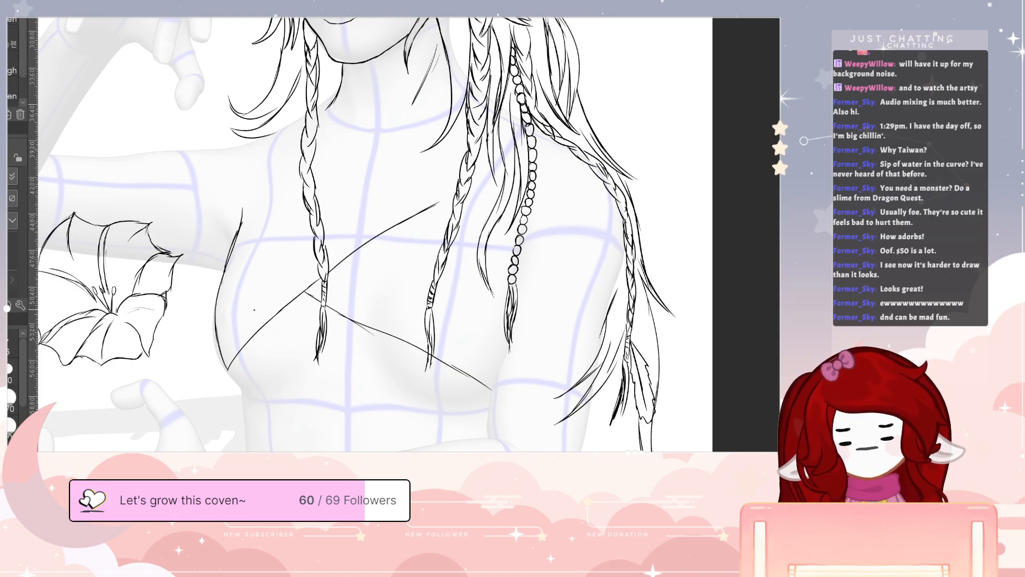
mouse_move(224, 369)
mouse_down()
mouse_move(262, 321)
mouse_move(349, 249)
mouse_move(448, 195)
mouse_move(435, 205)
mouse_move(502, 182)
mouse_up()
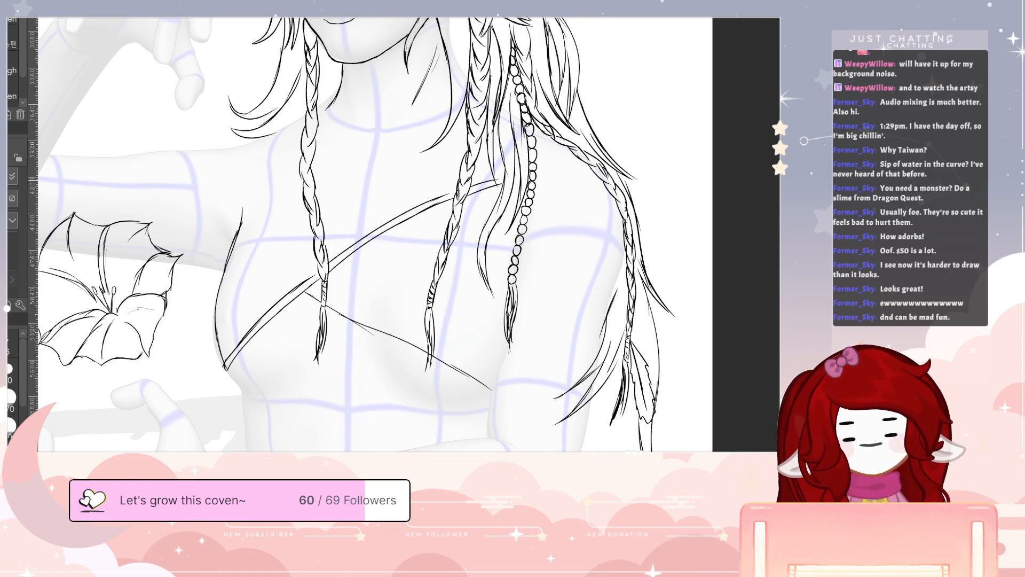
drag(311, 288, 488, 376)
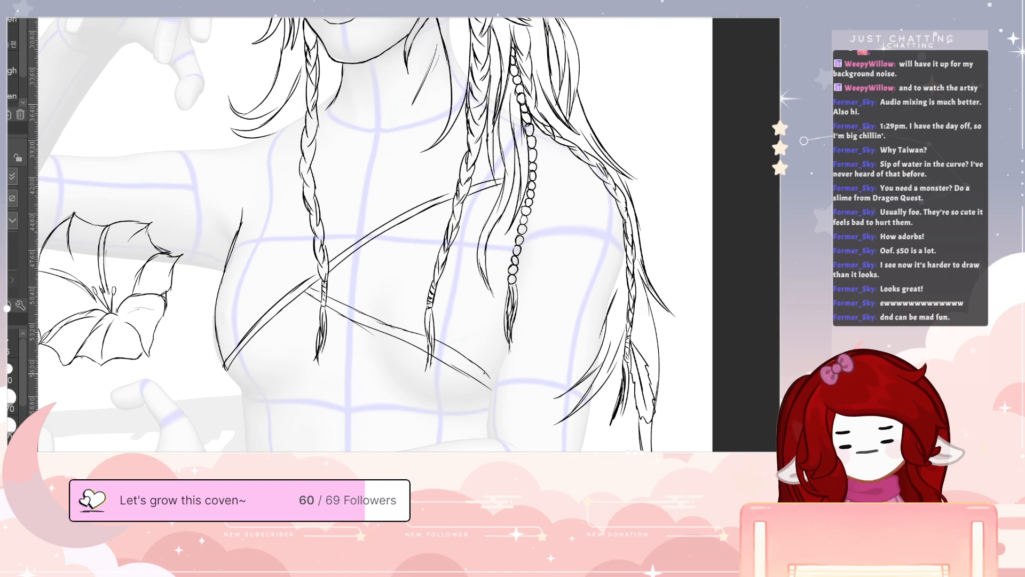
- Clean up the descending chest band by redrawing its edges and erasing the stray lines below it
drag(387, 333, 404, 338)
mouse_move(408, 340)
mouse_down()
mouse_move(491, 388)
mouse_move(494, 379)
mouse_up()
key(e)
mouse_move(410, 347)
mouse_down()
mouse_move(402, 343)
mouse_move(475, 380)
mouse_up()
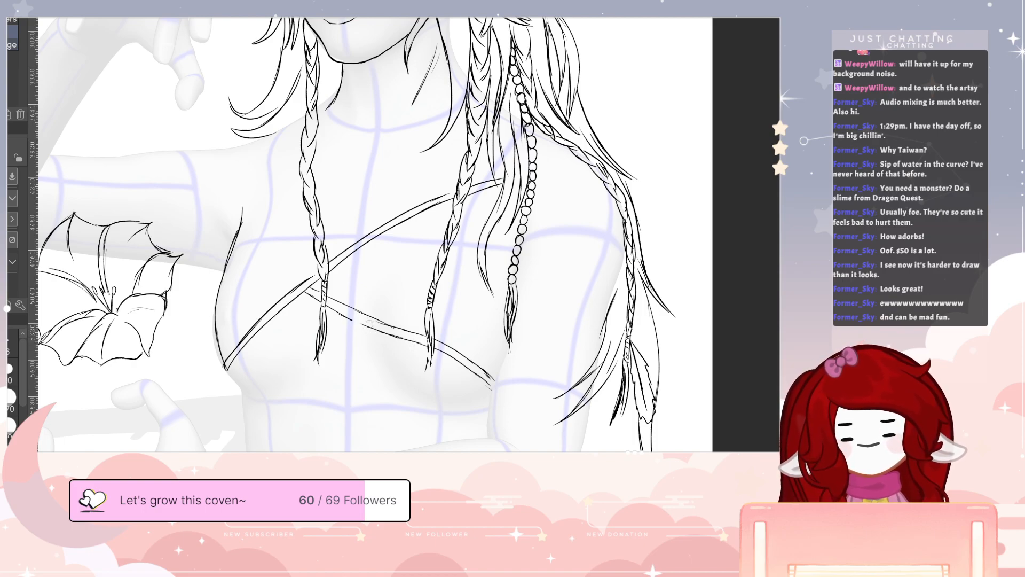
key(p)
drag(356, 321, 384, 331)
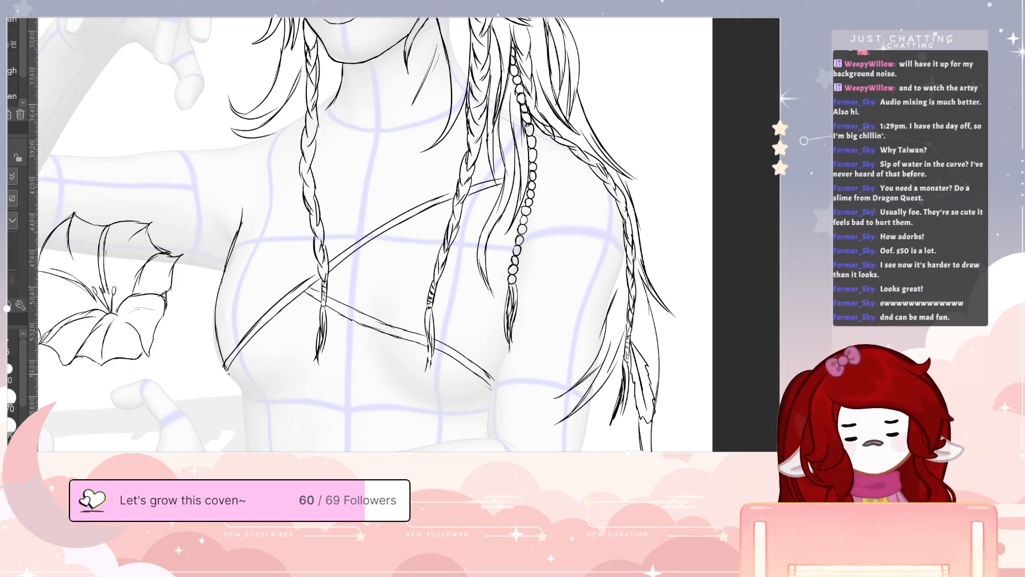
- Add a new lower edge to the rising chest band, erase the old edge near the side, and redraw the line
mouse_move(229, 371)
mouse_down()
mouse_move(308, 289)
mouse_move(443, 223)
mouse_up()
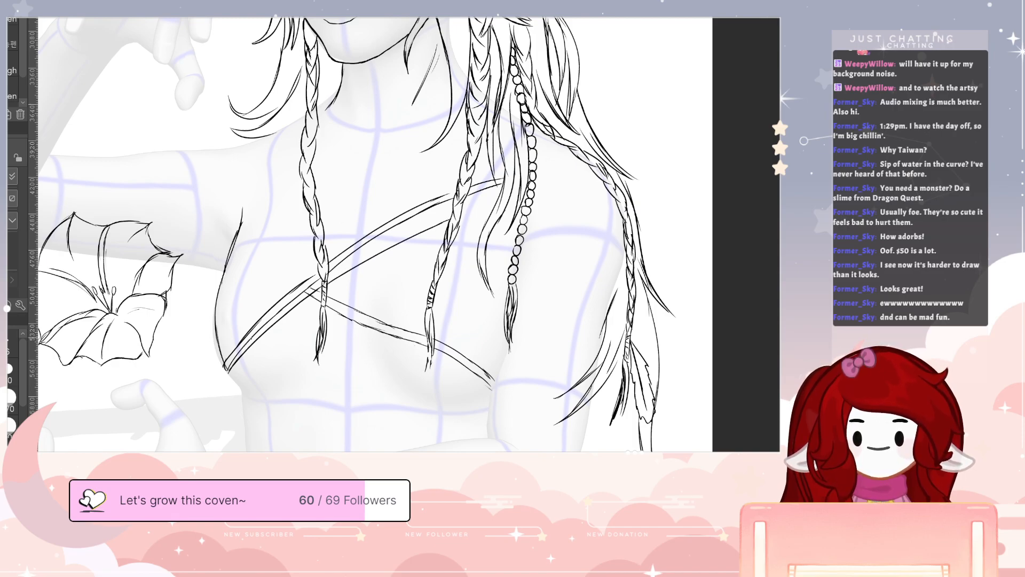
key(e)
mouse_move(225, 356)
mouse_down()
mouse_move(301, 278)
mouse_move(292, 297)
mouse_move(309, 279)
mouse_up()
drag(286, 308, 321, 278)
key(p)
mouse_move(230, 357)
mouse_down()
mouse_move(224, 370)
mouse_move(256, 330)
mouse_move(341, 266)
mouse_move(454, 214)
mouse_up()
- Erase the rest of the rising band's old upper lines and redraw its end so it meets the hair lower down
key(e)
drag(337, 257, 332, 268)
mouse_move(355, 245)
mouse_down()
mouse_move(429, 196)
mouse_move(414, 211)
mouse_move(451, 197)
mouse_up()
key(p)
mouse_move(406, 234)
mouse_down()
mouse_move(501, 180)
mouse_move(410, 233)
mouse_up()
key(e)
key(p)
mouse_move(469, 209)
mouse_down()
mouse_move(497, 206)
mouse_move(470, 196)
mouse_move(498, 182)
mouse_up()
key(e)
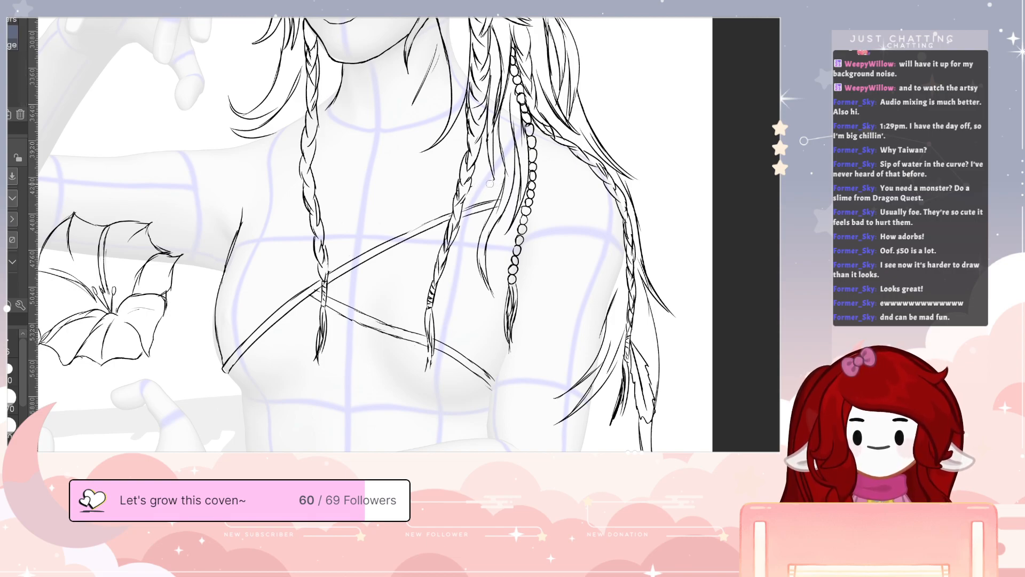
key(p)
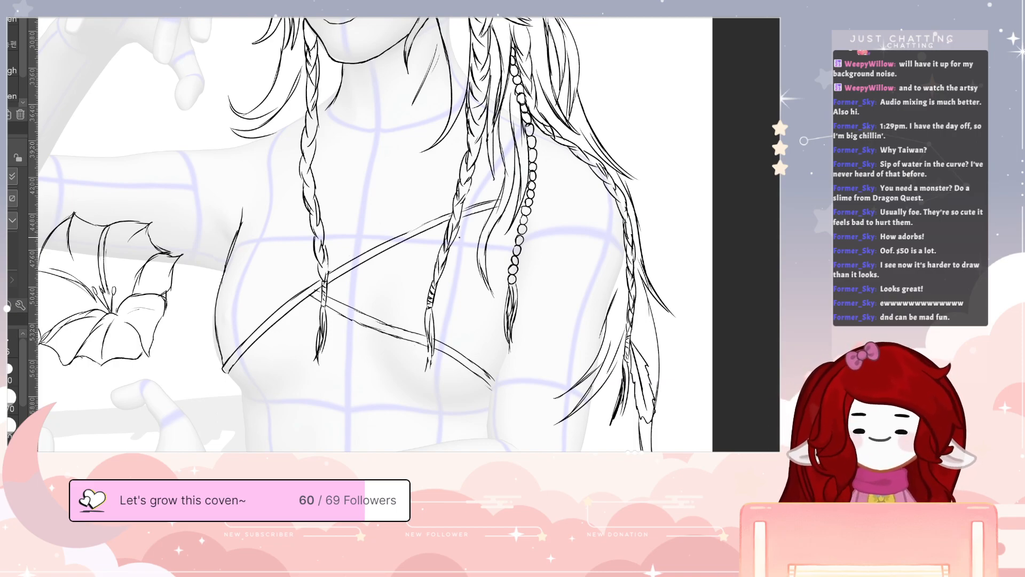
- Draw a two-line diagonal strap across the upper chest from the shoulder to the hair, cleaning up its end at the braid
drag(504, 252, 529, 312)
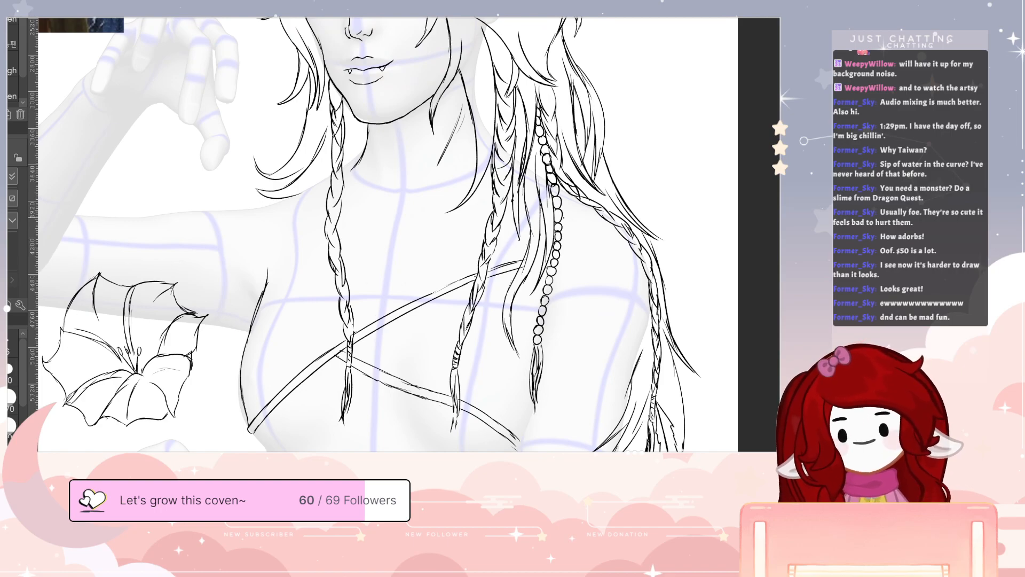
drag(524, 254, 321, 181)
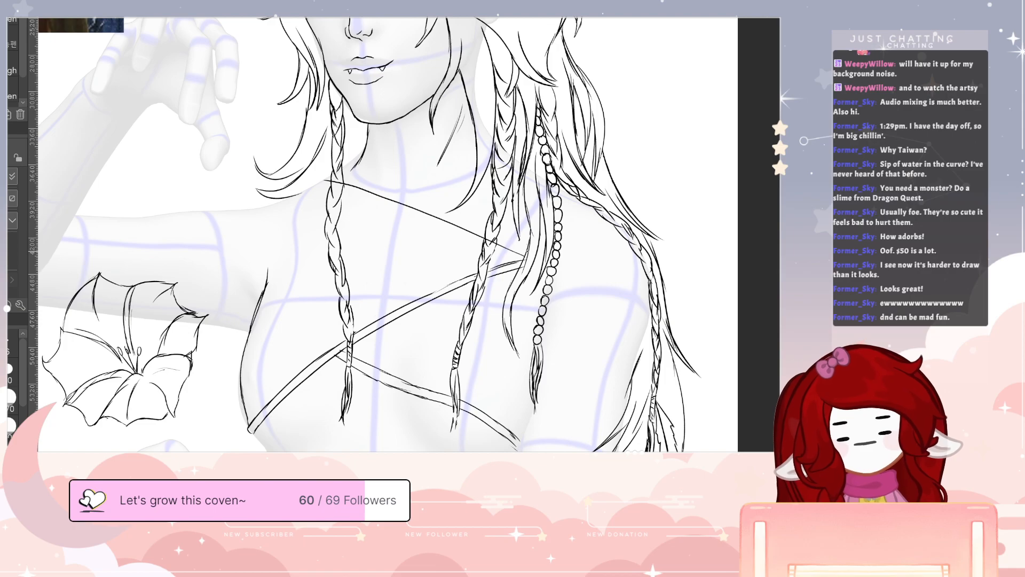
mouse_move(526, 249)
mouse_down()
mouse_move(406, 194)
mouse_move(322, 176)
mouse_up()
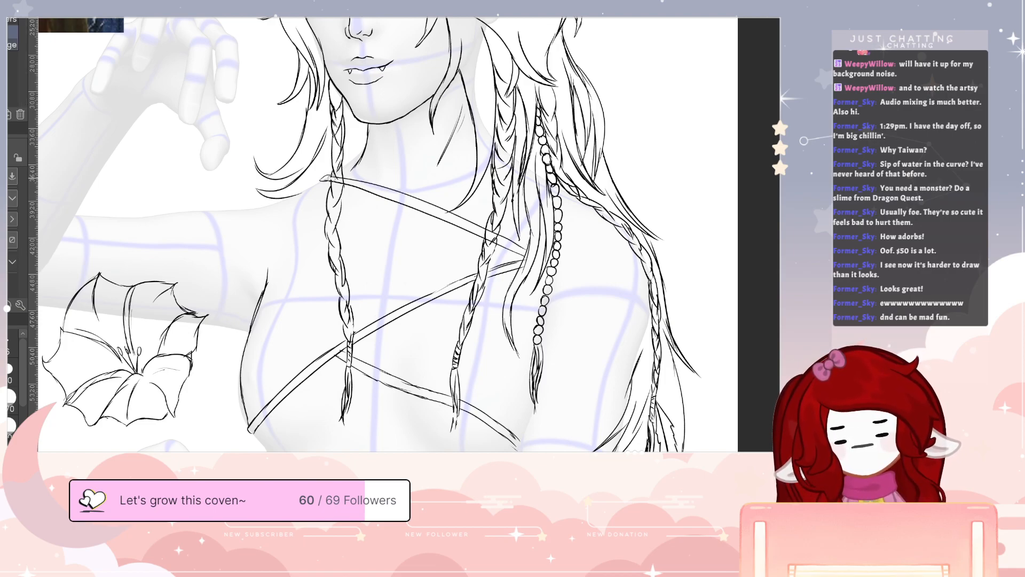
key(e)
drag(335, 183, 337, 175)
key(p)
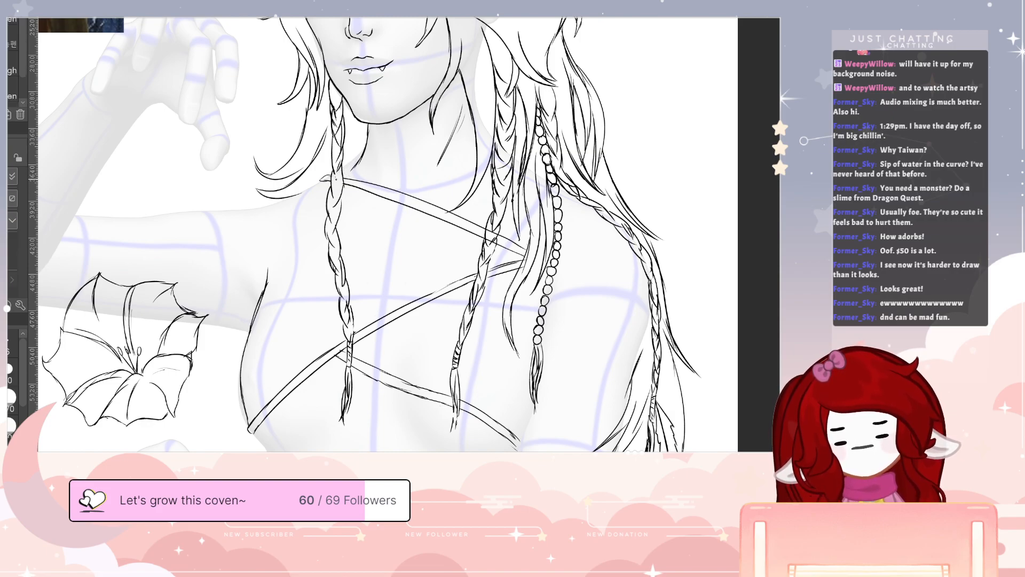
drag(342, 171, 365, 154)
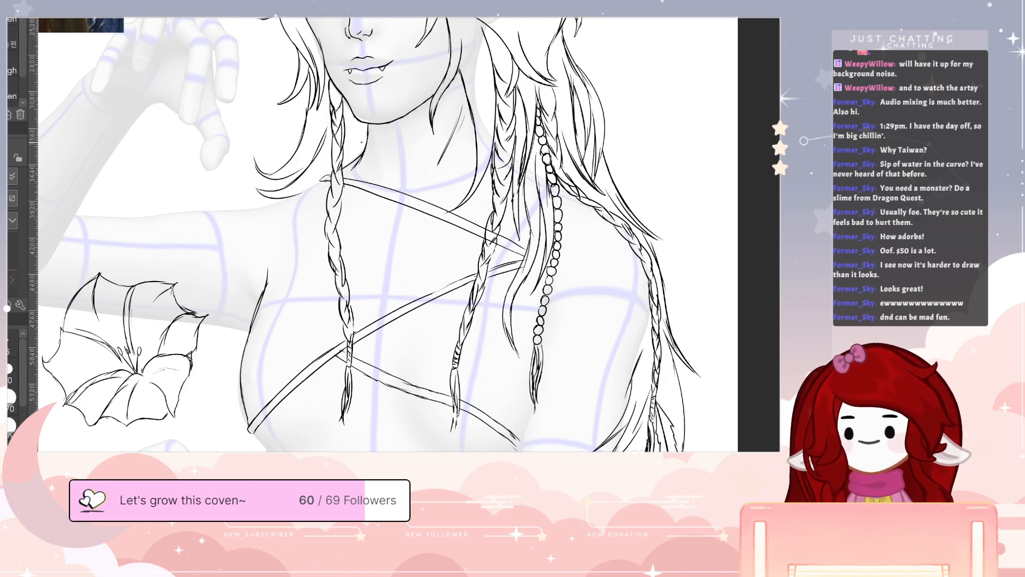
- Draw a choker band around the neck with a narrow vertical strap running down its front
drag(553, 242, 535, 310)
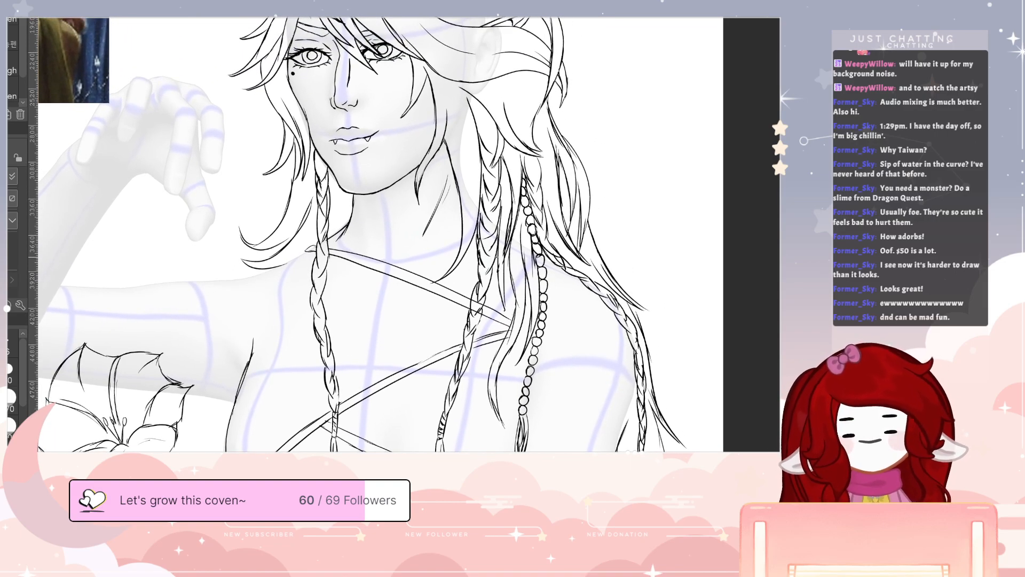
mouse_move(388, 243)
mouse_down()
mouse_move(381, 211)
mouse_move(457, 187)
mouse_up()
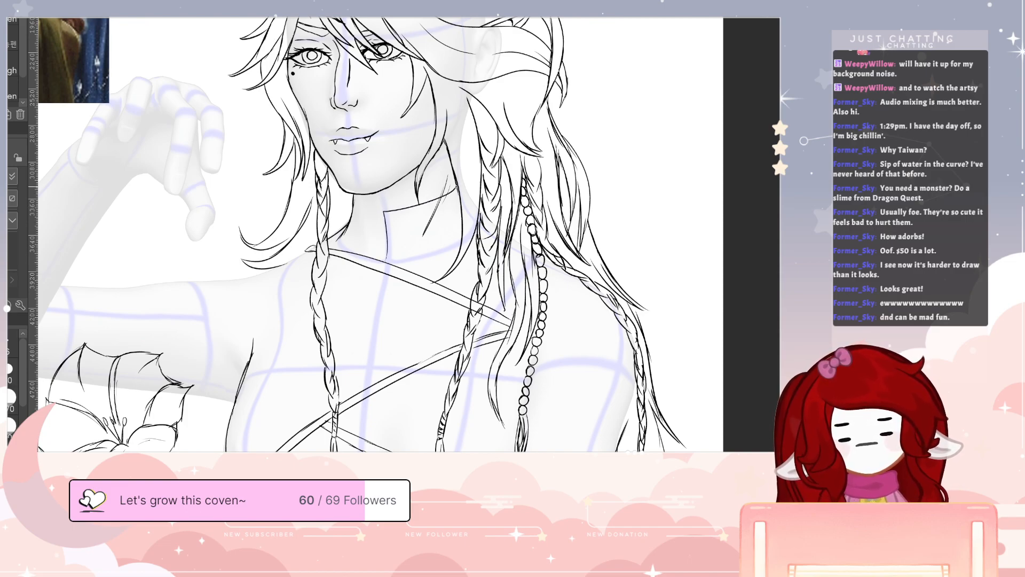
mouse_move(383, 212)
mouse_down()
mouse_move(353, 208)
mouse_move(377, 218)
mouse_move(382, 249)
mouse_move(392, 223)
mouse_move(454, 200)
mouse_move(446, 198)
mouse_up()
- Erase the chest strap lines that overlap the hair strands near the beaded strand
key(e)
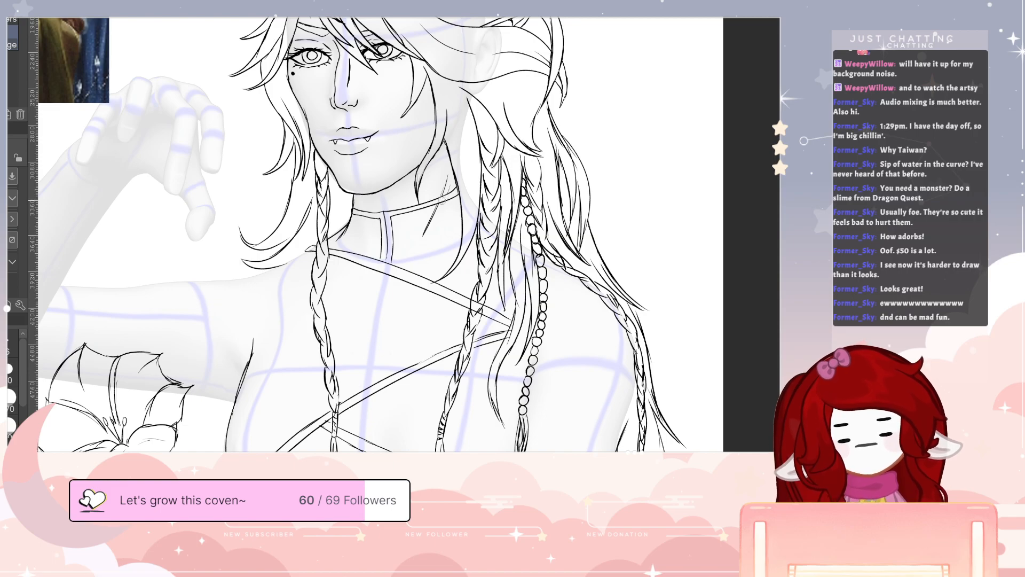
drag(644, 367, 625, 287)
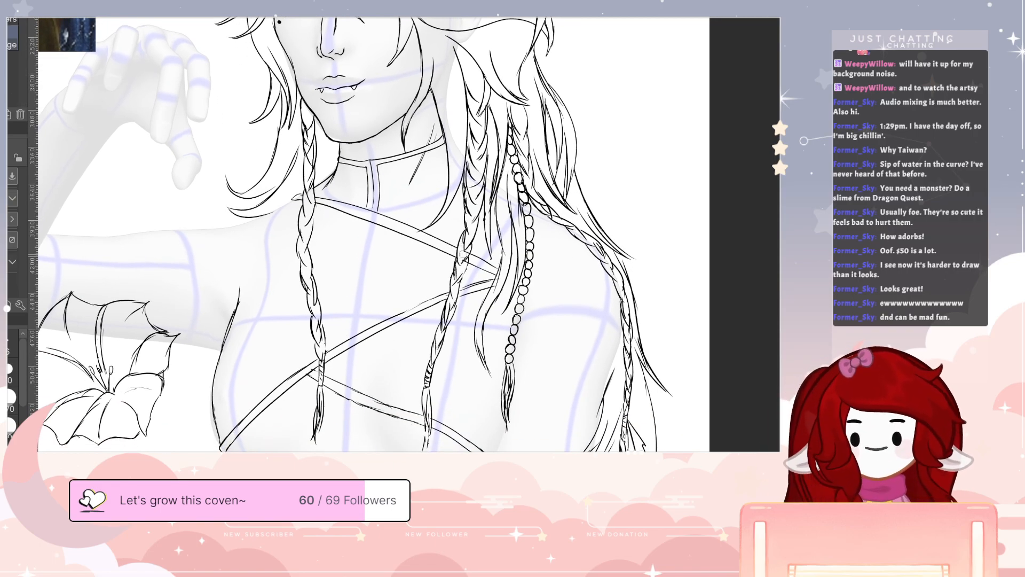
drag(506, 236, 458, 175)
drag(447, 215, 446, 216)
key(p)
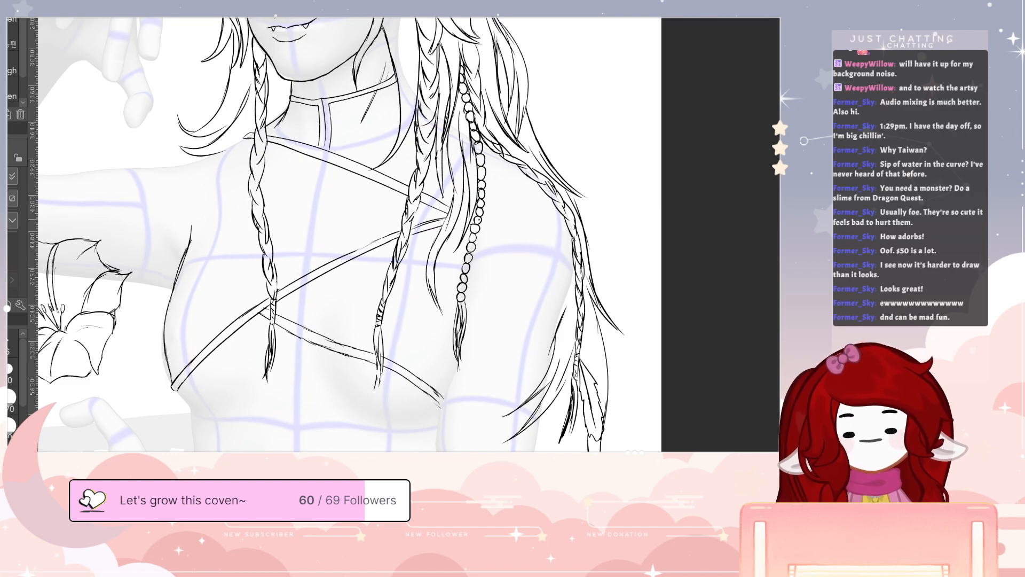
- Add small oval beads and fine detail strokes along the loose hair strand beside the beaded string
mouse_move(460, 209)
mouse_down()
mouse_move(468, 222)
mouse_move(452, 232)
mouse_move(445, 304)
mouse_up()
drag(445, 291, 447, 318)
drag(453, 248, 444, 311)
mouse_move(455, 238)
mouse_down()
mouse_move(447, 343)
mouse_move(457, 263)
mouse_up()
mouse_move(458, 254)
mouse_down()
mouse_move(442, 304)
mouse_move(442, 277)
mouse_up()
drag(465, 215, 453, 238)
mouse_move(465, 210)
mouse_down()
mouse_move(455, 237)
mouse_move(462, 227)
mouse_up()
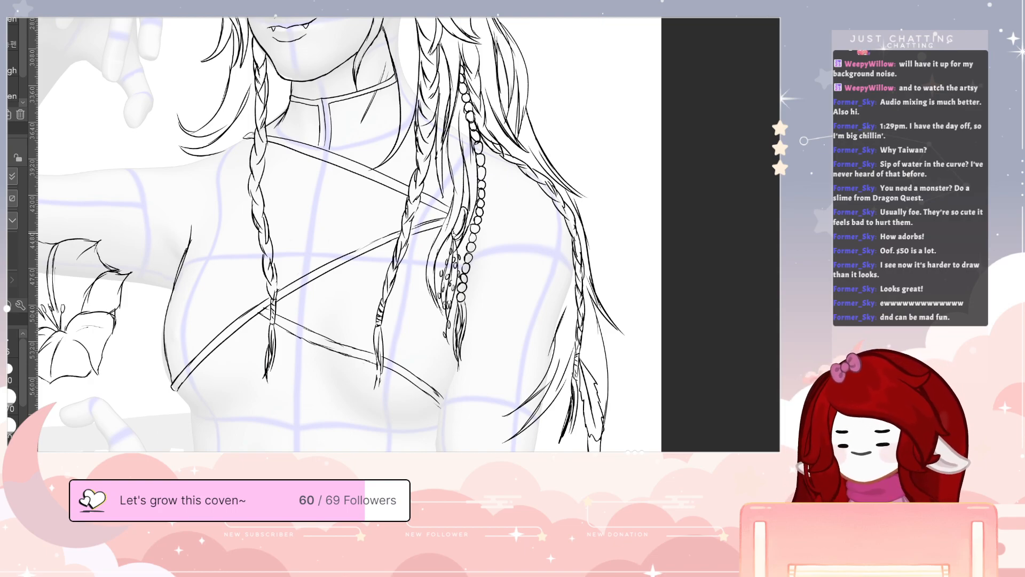
- Draw the curved contours under both sides of the bust, thinning and redrawing the one nearer the raised arm
drag(551, 315, 652, 398)
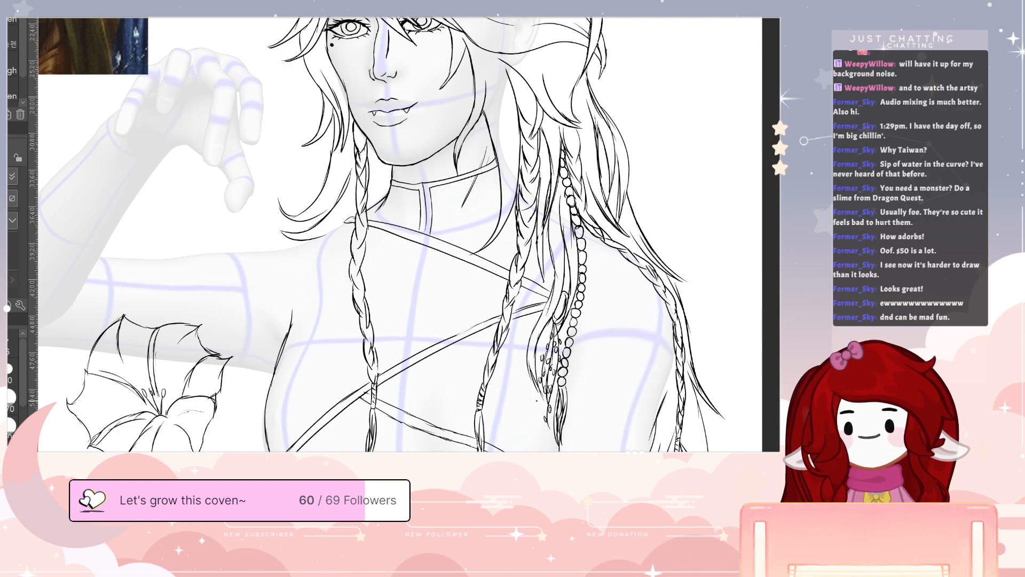
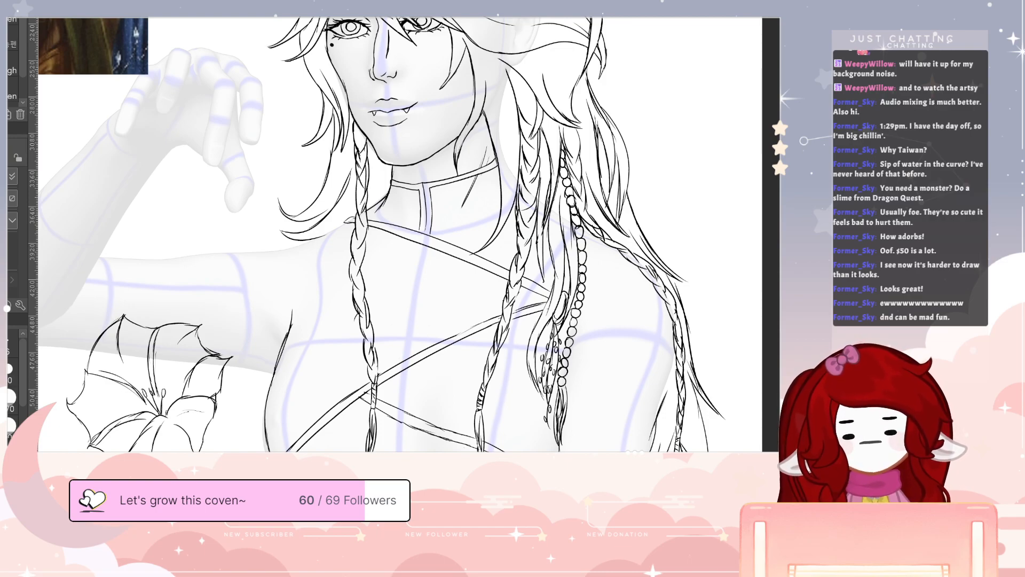
drag(497, 385, 505, 342)
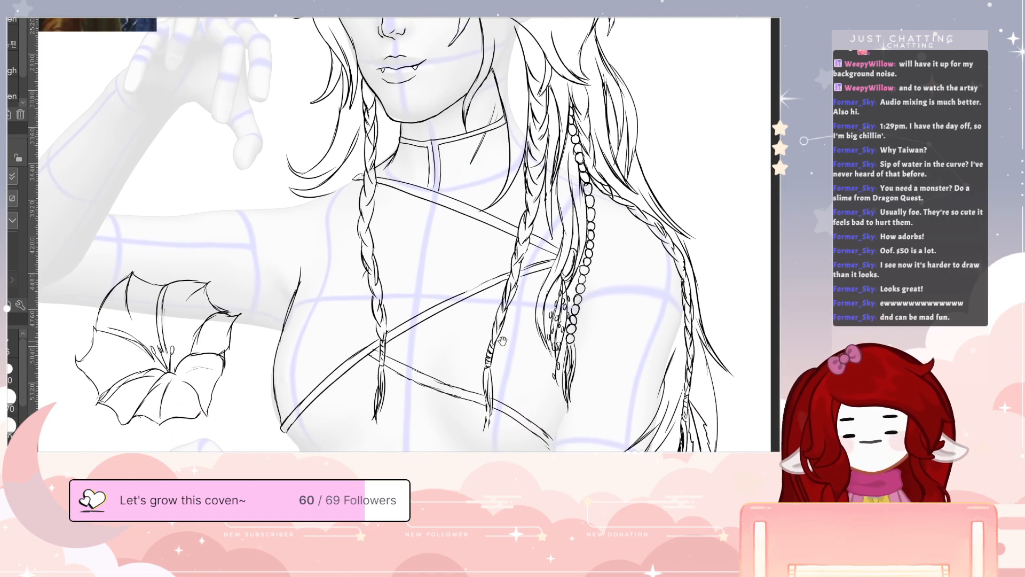
scroll(395, 235, down, 1)
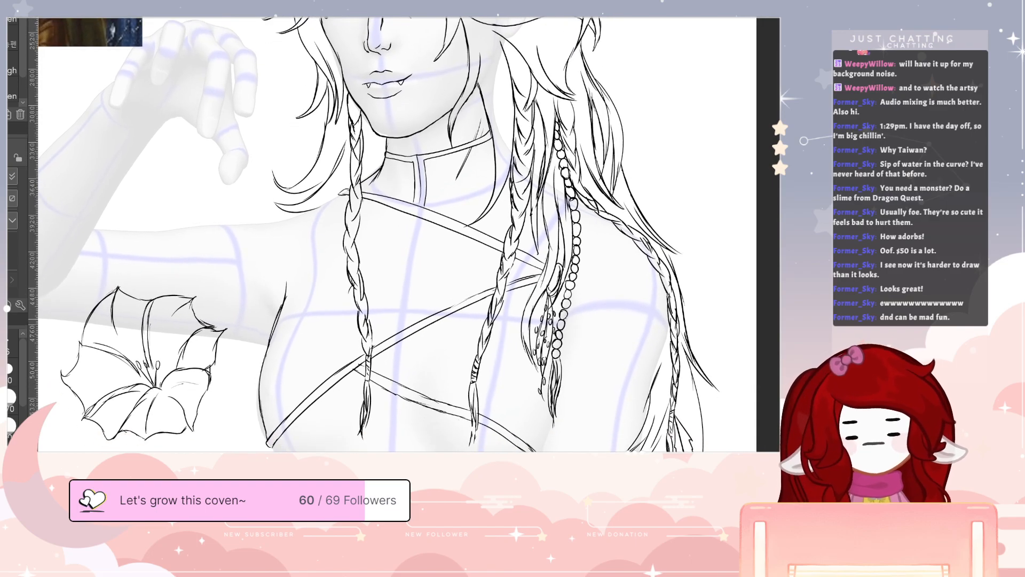
scroll(395, 235, down, 3)
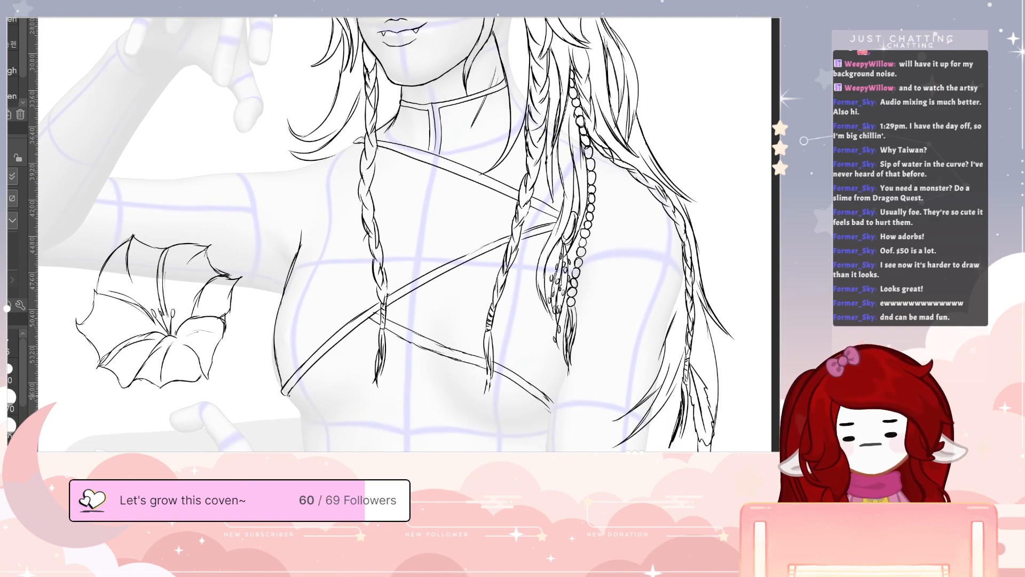
mouse_move(285, 395)
mouse_down()
mouse_move(311, 413)
mouse_move(357, 386)
mouse_move(350, 394)
mouse_up()
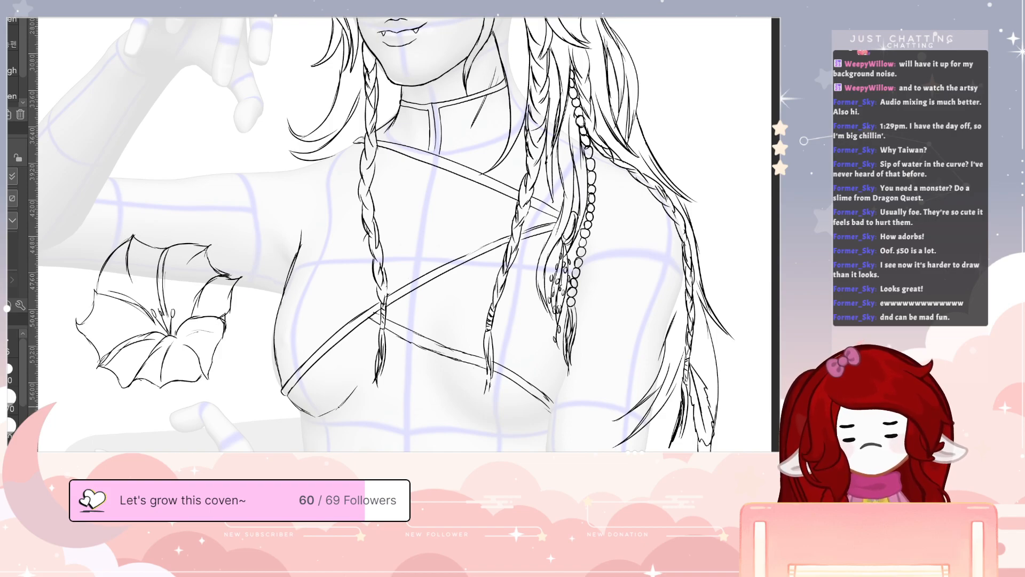
mouse_move(446, 391)
mouse_down()
mouse_move(476, 410)
mouse_move(550, 412)
mouse_up()
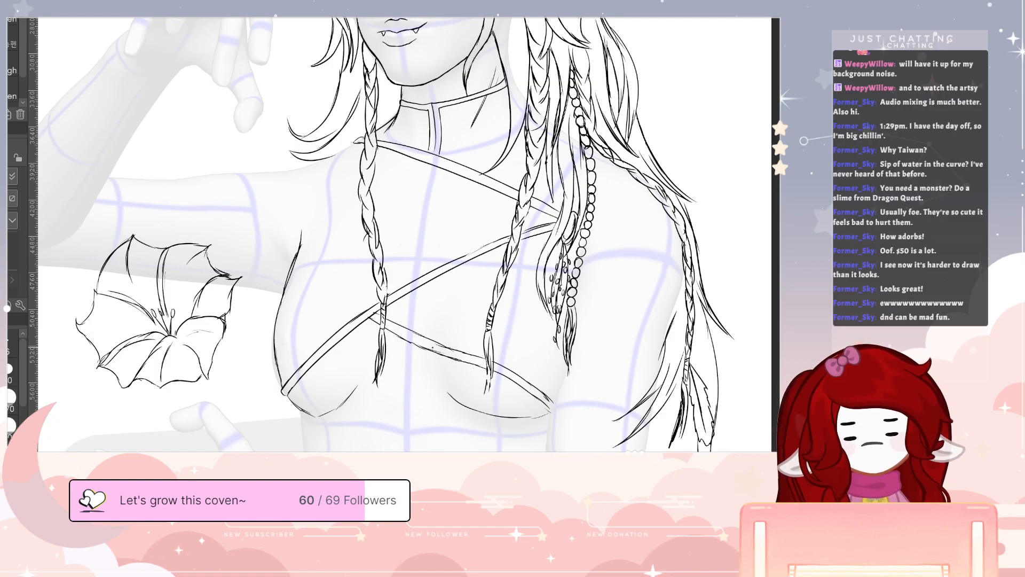
key(e)
drag(348, 396, 342, 403)
key(p)
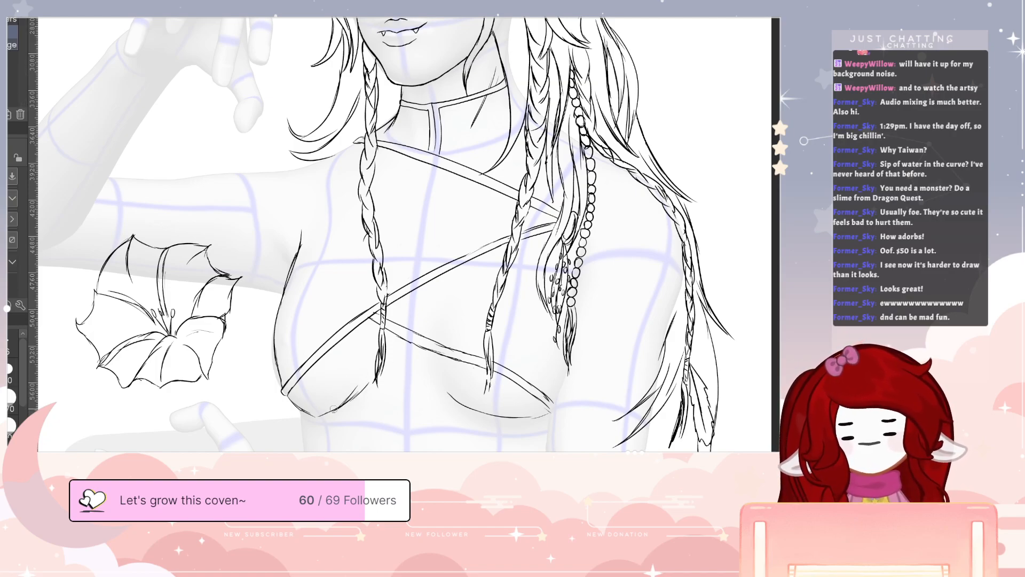
drag(334, 411, 356, 396)
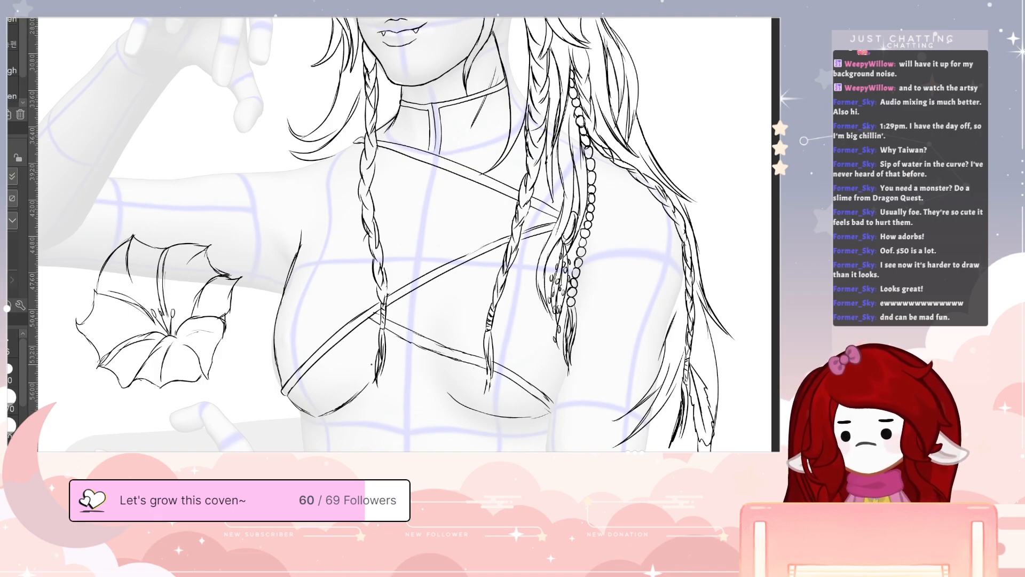
- Draw the collarbone lines below the choker and the shoulder contour leading into the raised arm
drag(514, 357, 465, 431)
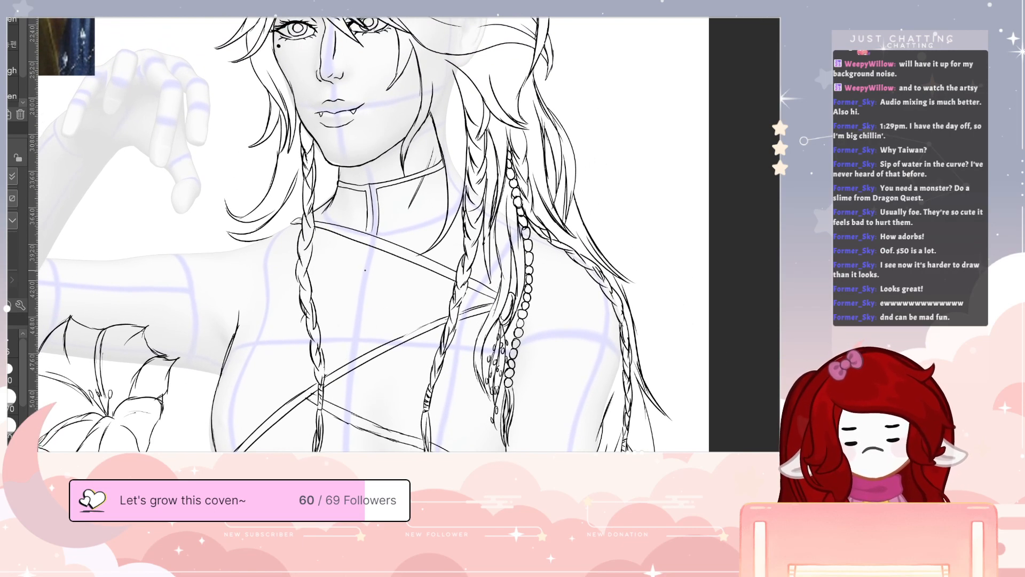
mouse_move(362, 272)
mouse_down()
mouse_move(333, 258)
mouse_move(449, 265)
mouse_up()
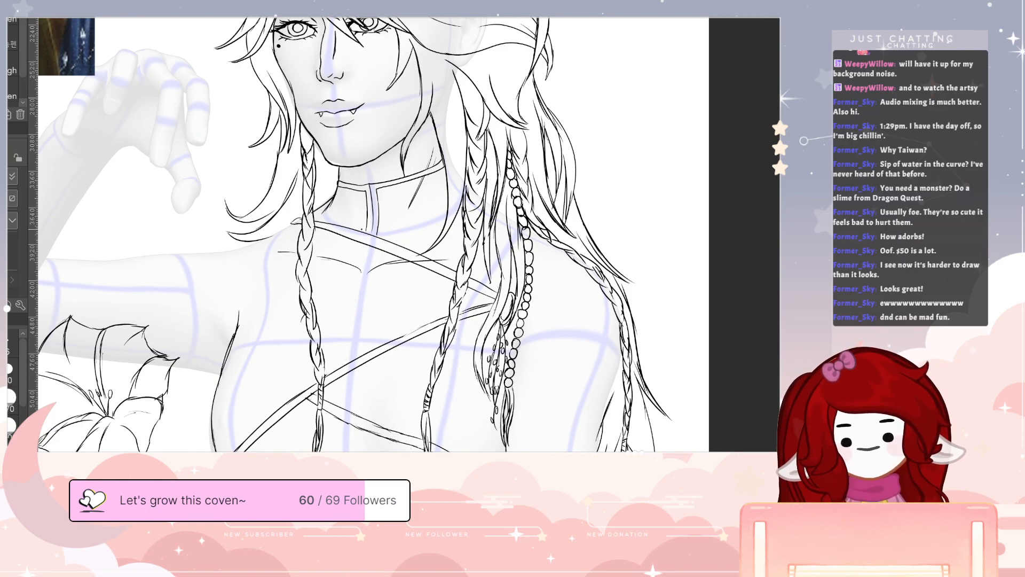
drag(418, 230, 502, 220)
mouse_move(377, 212)
mouse_down()
mouse_move(357, 227)
mouse_move(279, 241)
mouse_up()
mouse_move(335, 225)
mouse_down()
mouse_move(291, 235)
mouse_move(346, 232)
mouse_move(277, 242)
mouse_up()
key(e)
key(p)
drag(293, 233, 266, 244)
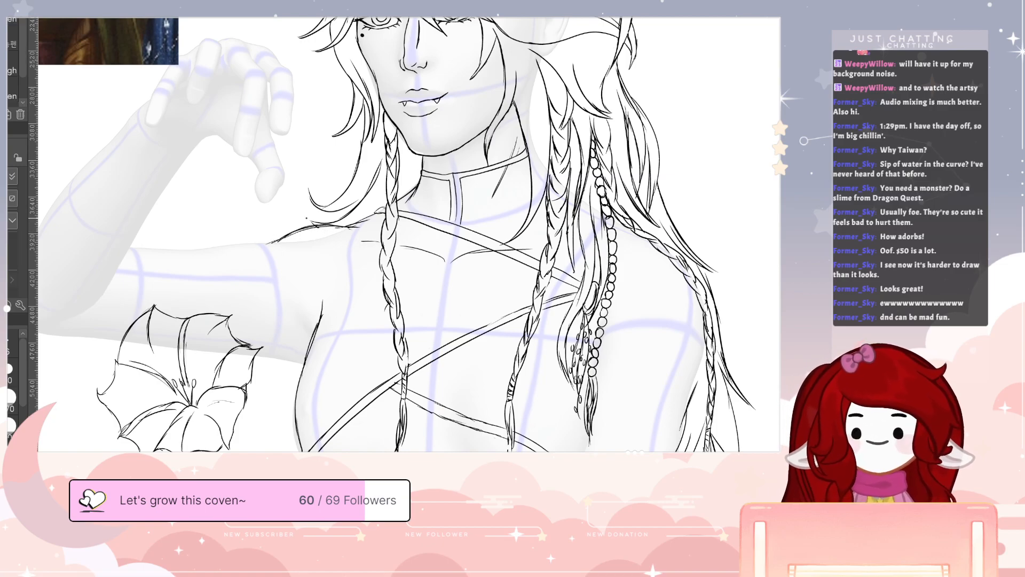
- Draw two-line shoulder straps on both shoulders, running down toward the armpit and the beaded hair
drag(322, 288, 314, 332)
drag(336, 244, 316, 308)
mouse_move(345, 223)
mouse_down()
mouse_move(324, 281)
mouse_move(348, 225)
mouse_up()
key(e)
key(p)
drag(744, 371, 659, 394)
mouse_move(528, 296)
mouse_down()
mouse_move(558, 259)
mouse_move(512, 344)
mouse_up()
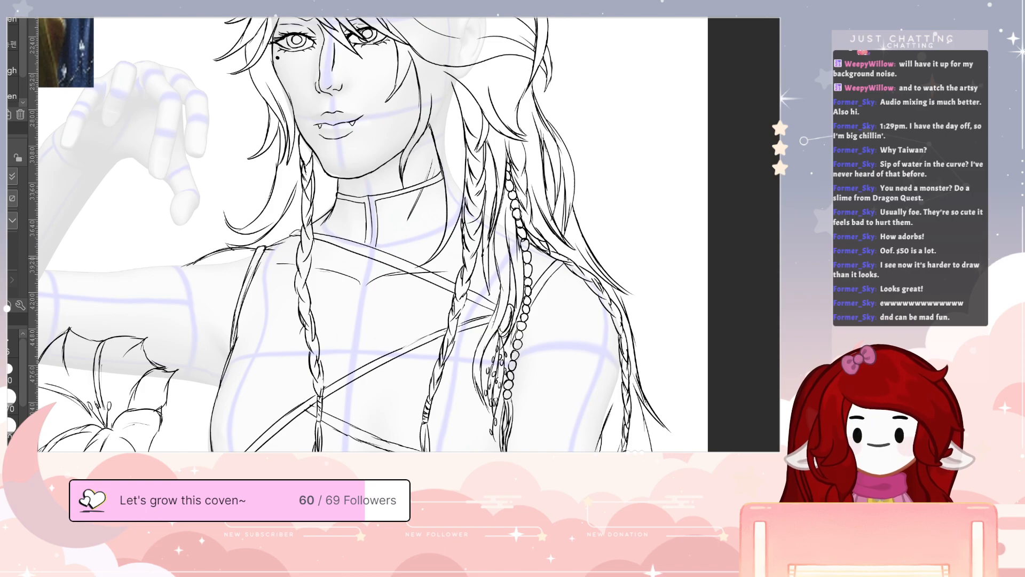
mouse_move(669, 402)
mouse_down()
mouse_move(650, 343)
mouse_move(677, 362)
mouse_move(701, 406)
mouse_up()
mouse_move(670, 347)
mouse_down()
mouse_move(685, 278)
mouse_move(694, 293)
mouse_move(670, 268)
mouse_up()
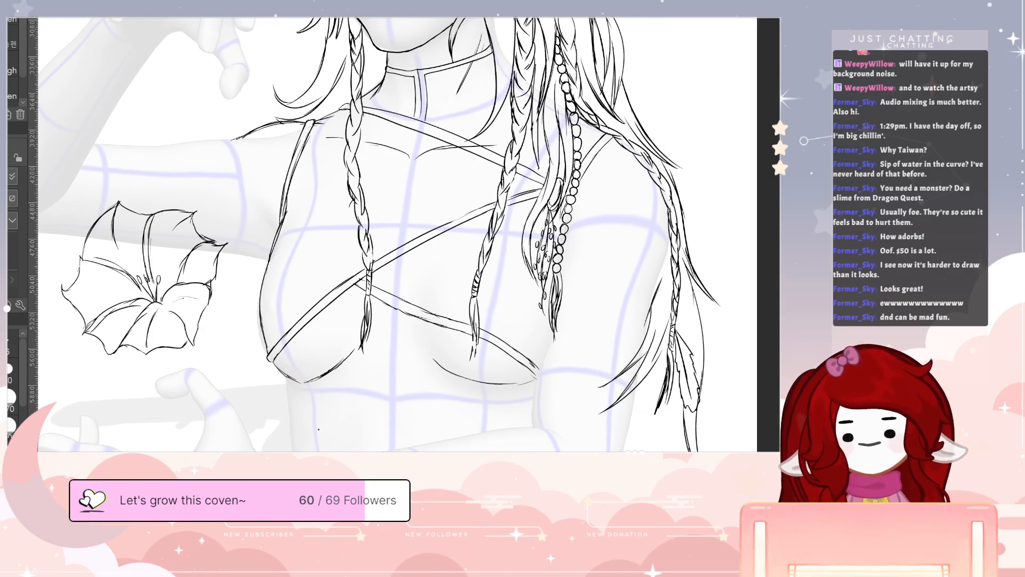
drag(289, 376, 297, 417)
key(ctrl+z)
key(ctrl+z)
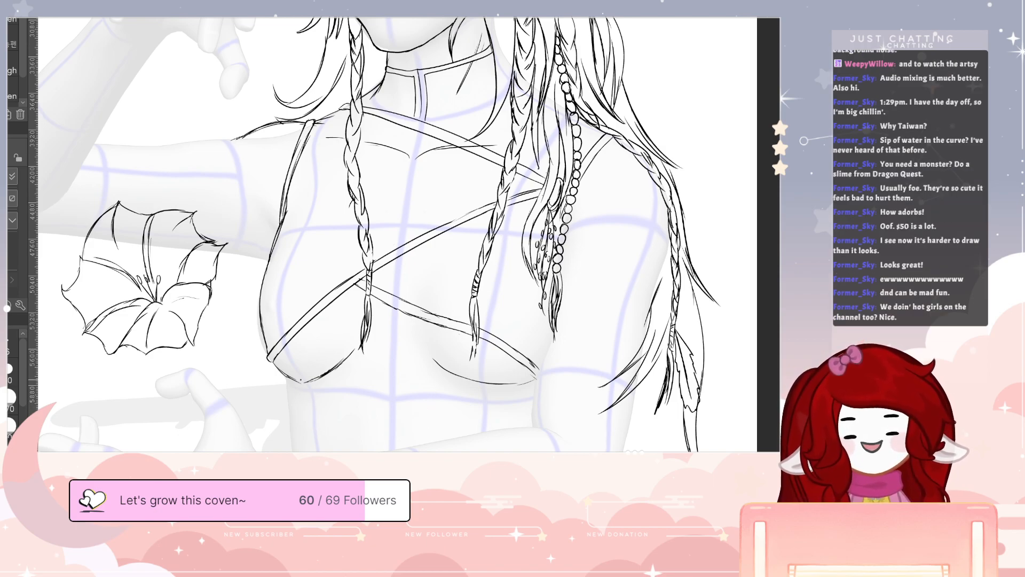
- Draw the side contour of the waist below the bust and a vertical centre line down the abdomen
drag(291, 376, 300, 437)
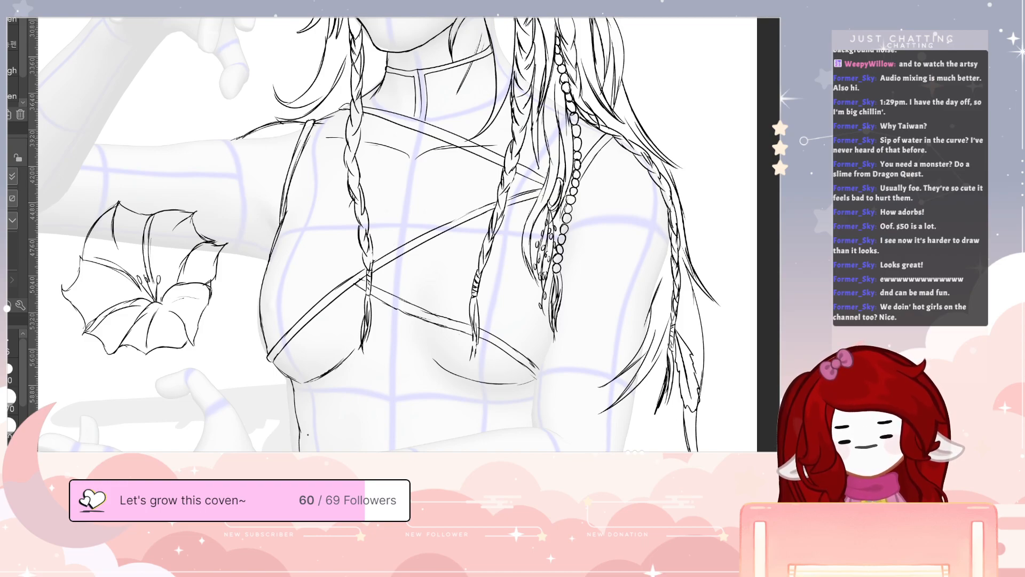
drag(392, 390, 389, 445)
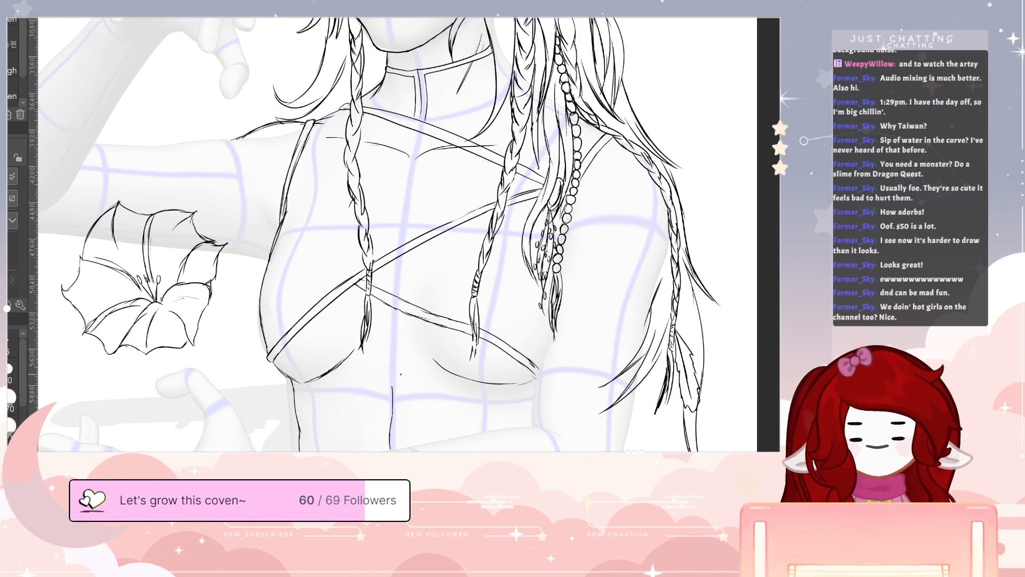
- Draw the underside contour of the raised upper arm between the torso and the flower, cleaning up the line
drag(597, 265, 608, 358)
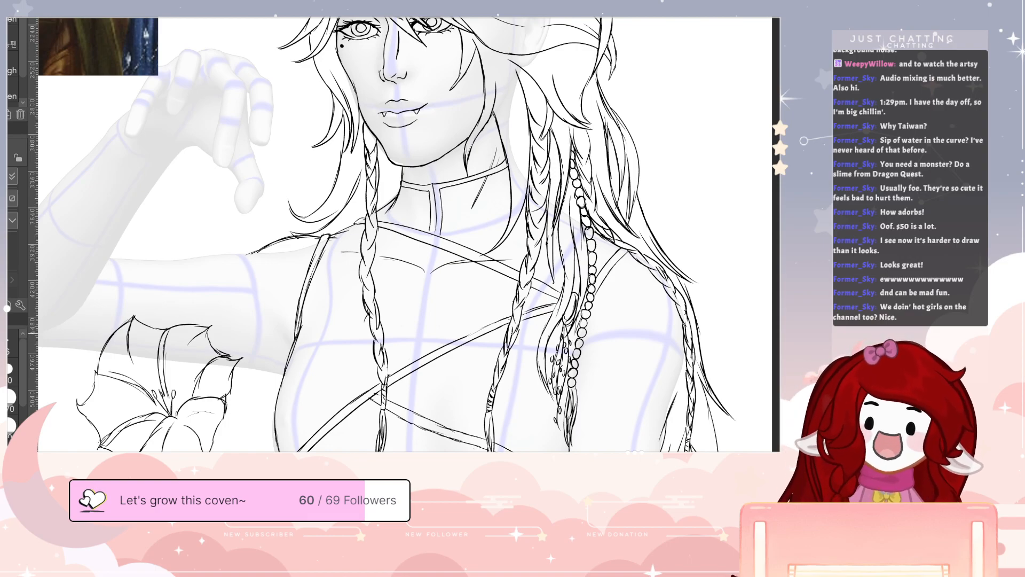
drag(632, 235, 633, 299)
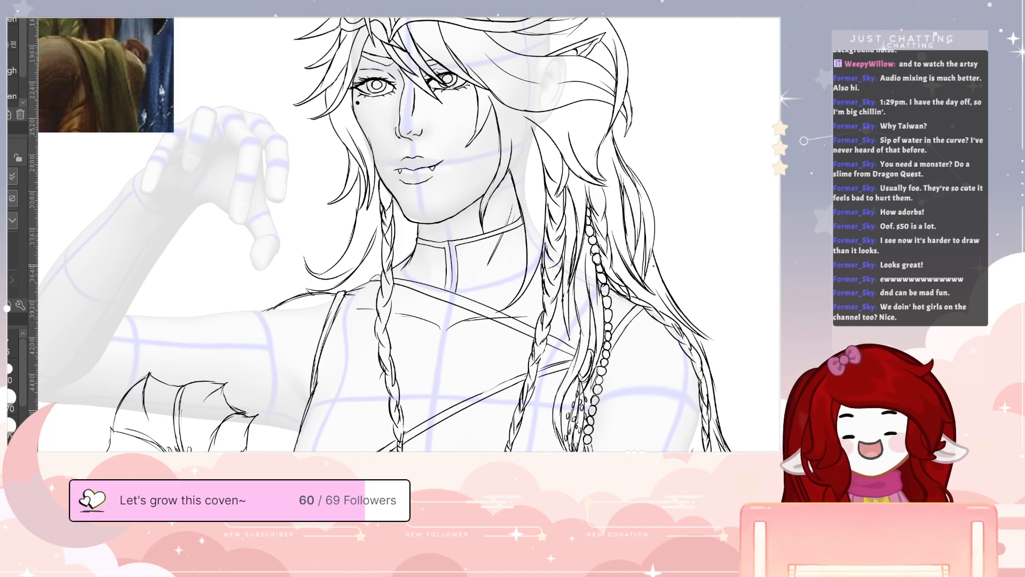
drag(454, 413, 518, 391)
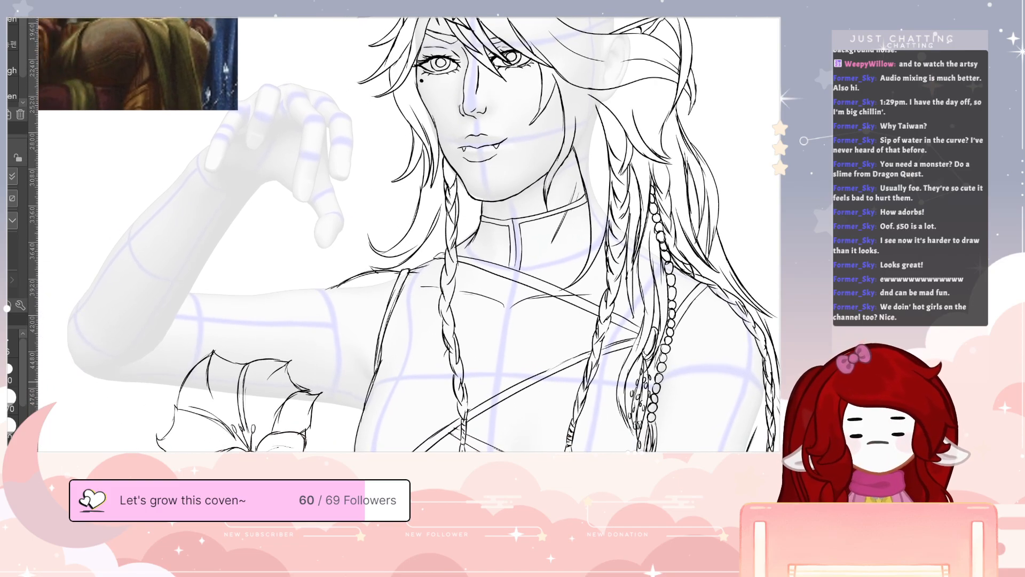
mouse_move(353, 372)
mouse_down()
mouse_move(369, 393)
mouse_move(320, 394)
mouse_move(366, 391)
mouse_move(355, 394)
mouse_up()
key(e)
key(p)
key(e)
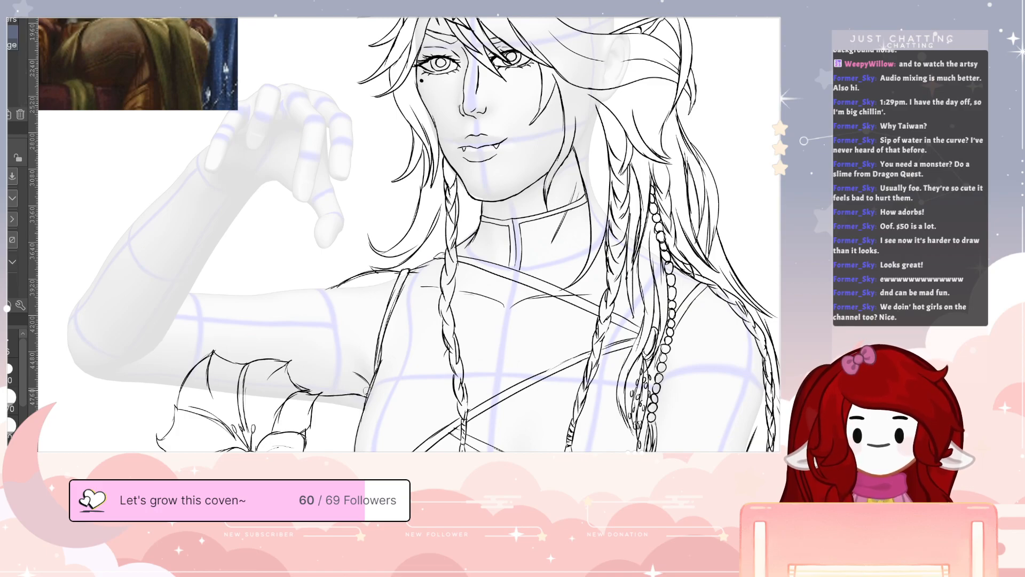
key(p)
- Redraw the two-line strap running across the chest between the two front braids, erasing the overlapping and stray strokes
mouse_move(728, 374)
mouse_down()
mouse_move(648, 387)
mouse_move(698, 373)
mouse_move(678, 369)
mouse_move(663, 393)
mouse_up()
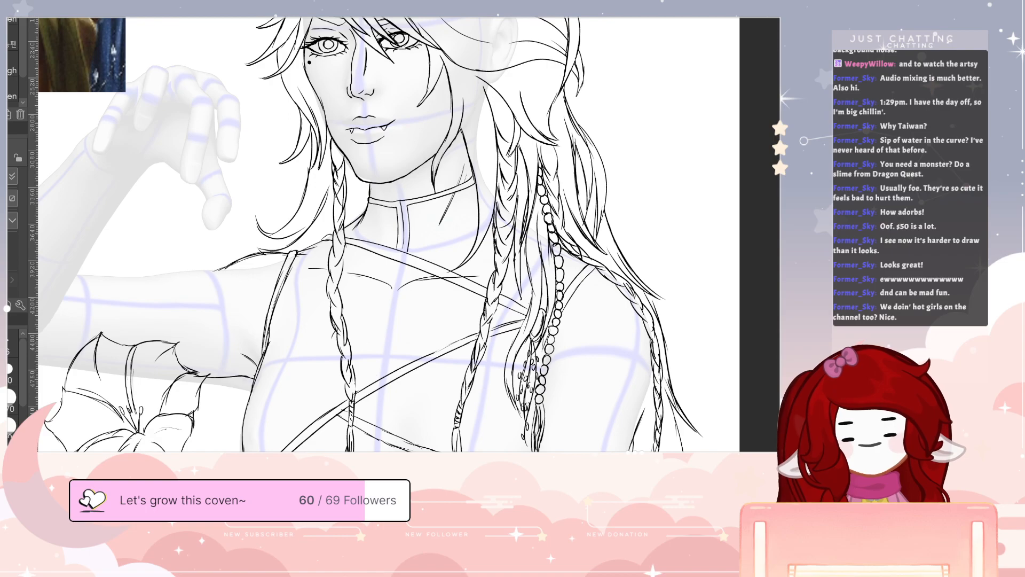
drag(413, 443, 346, 415)
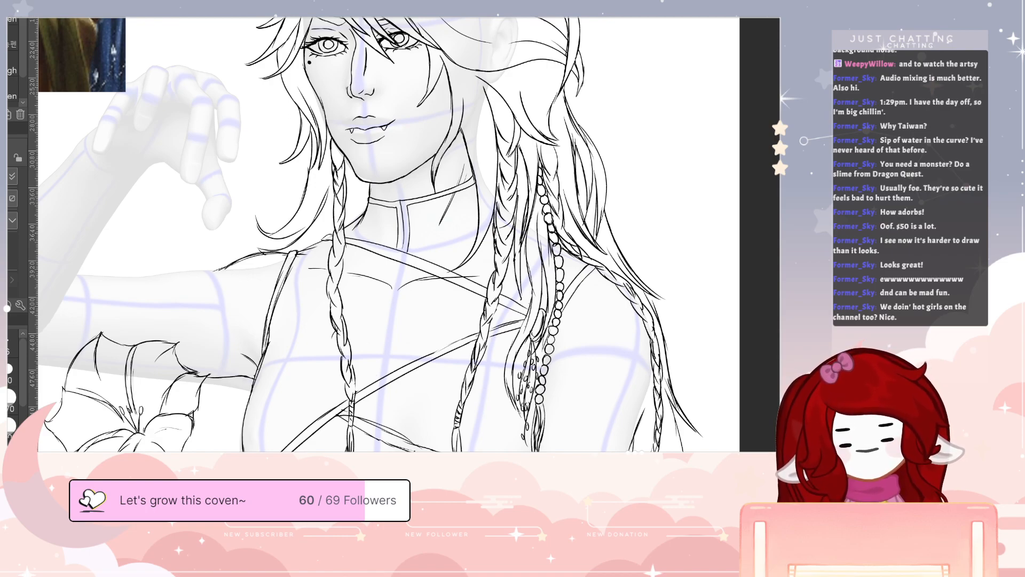
drag(409, 452, 338, 427)
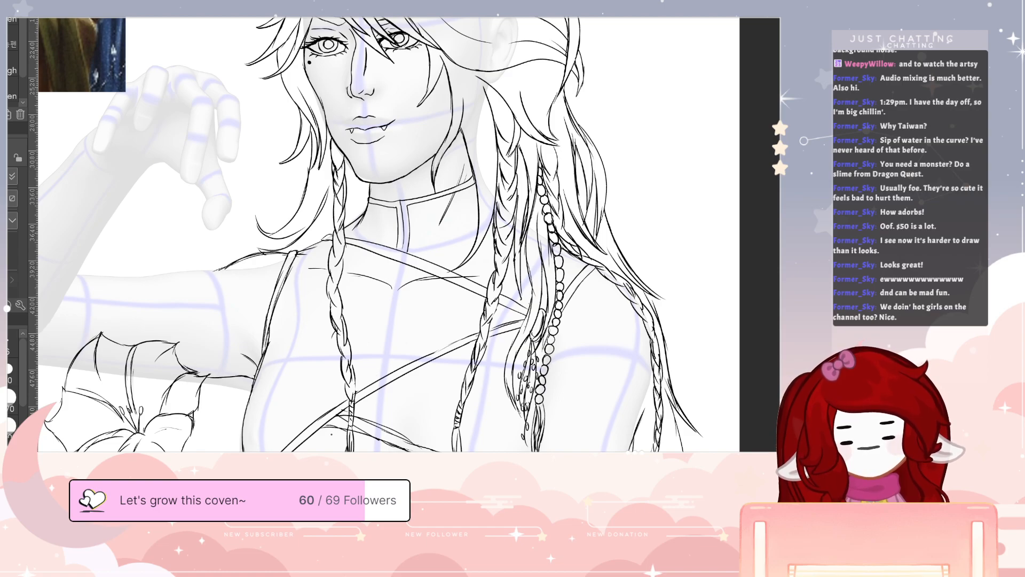
key(e)
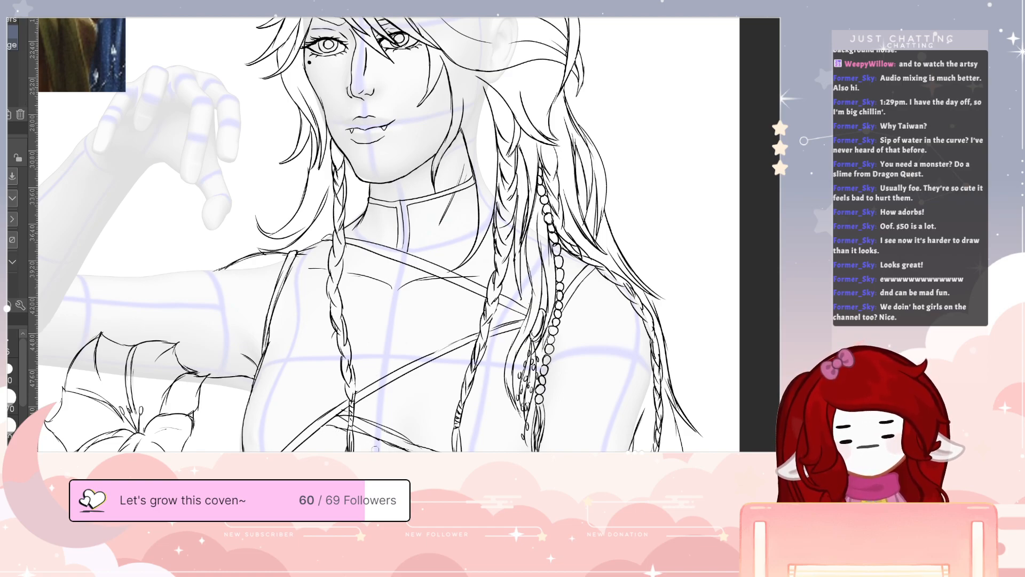
drag(412, 447, 337, 413)
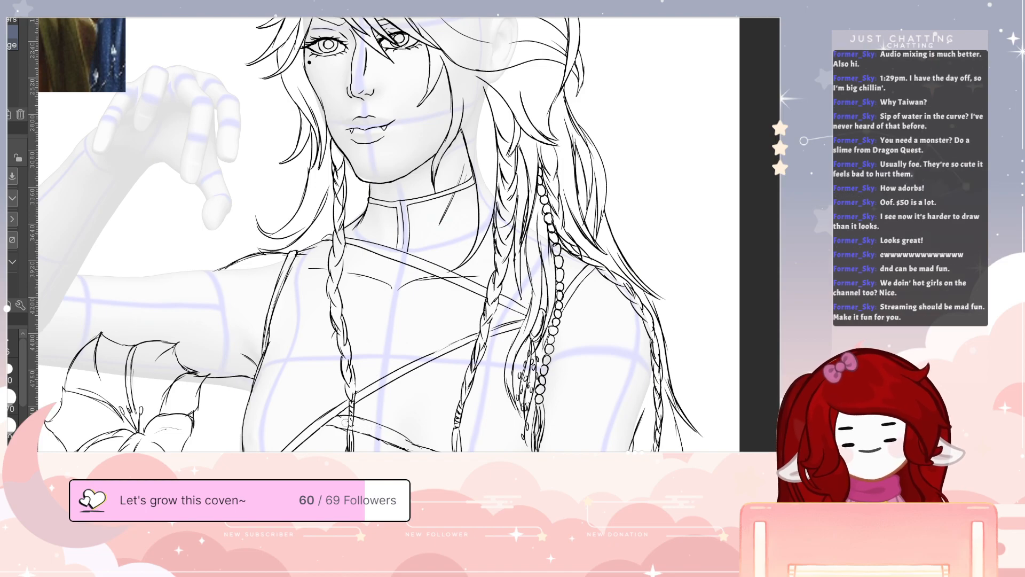
key(p)
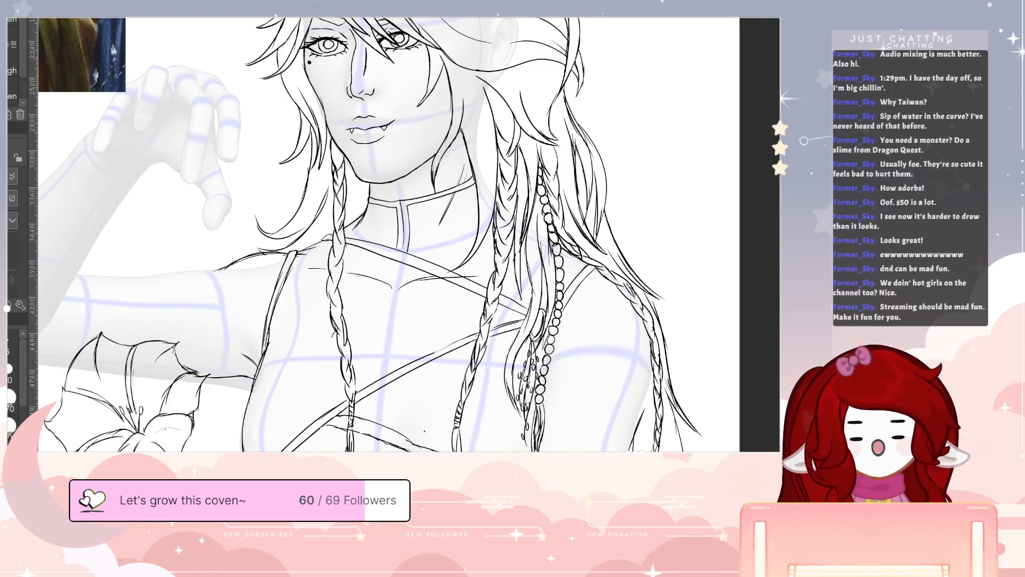
drag(402, 446, 361, 428)
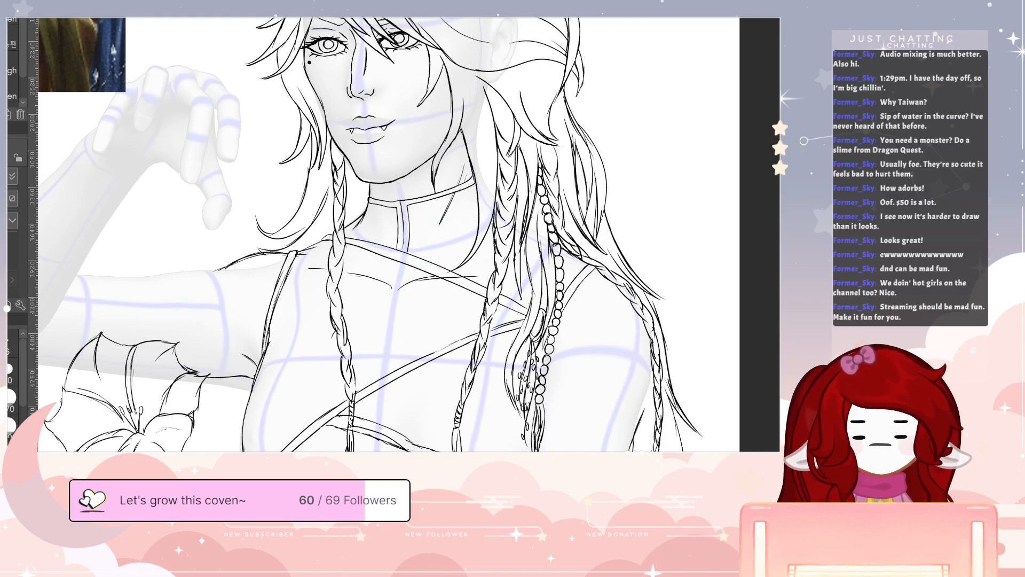
key(e)
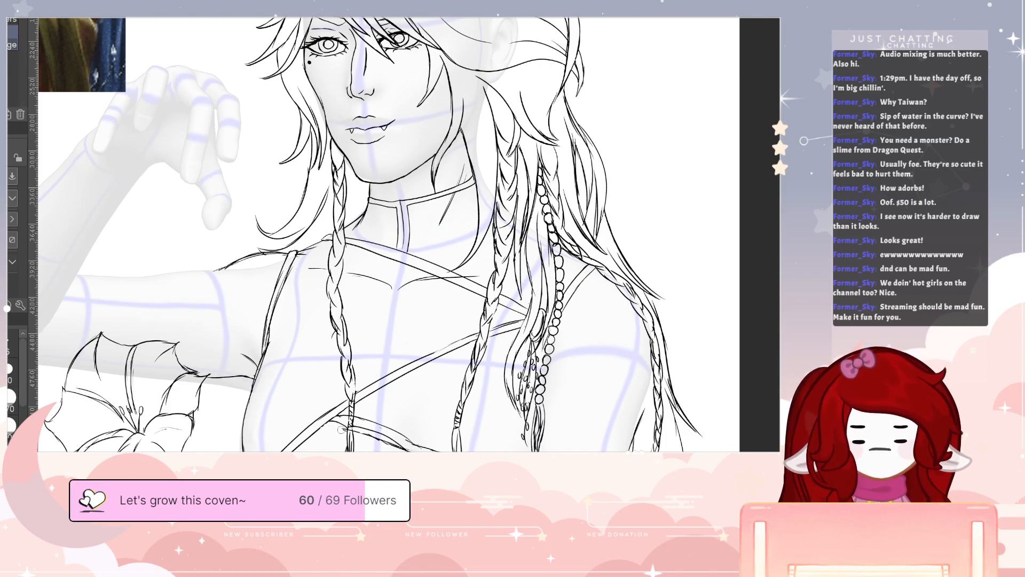
drag(357, 430, 400, 448)
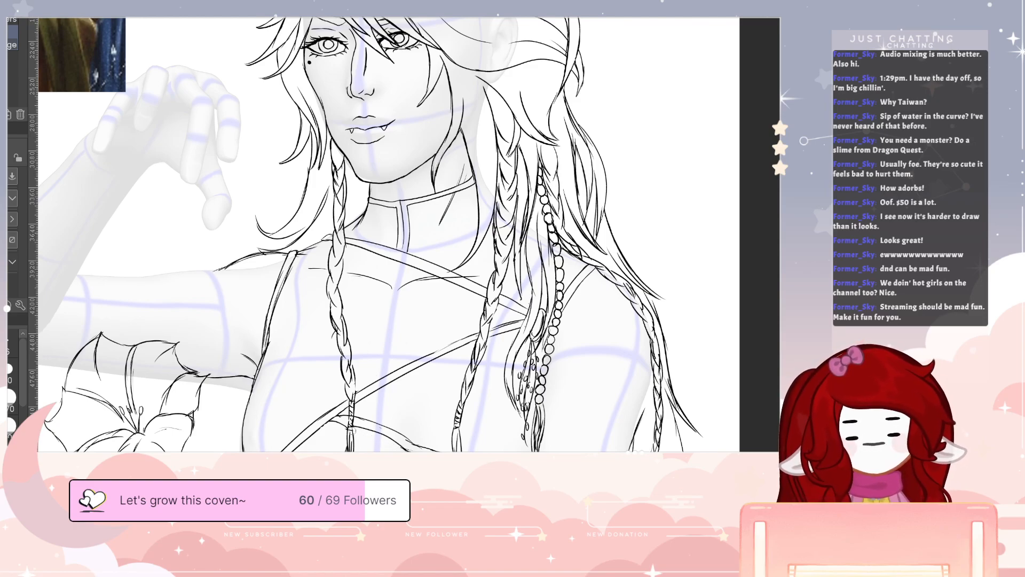
key(p)
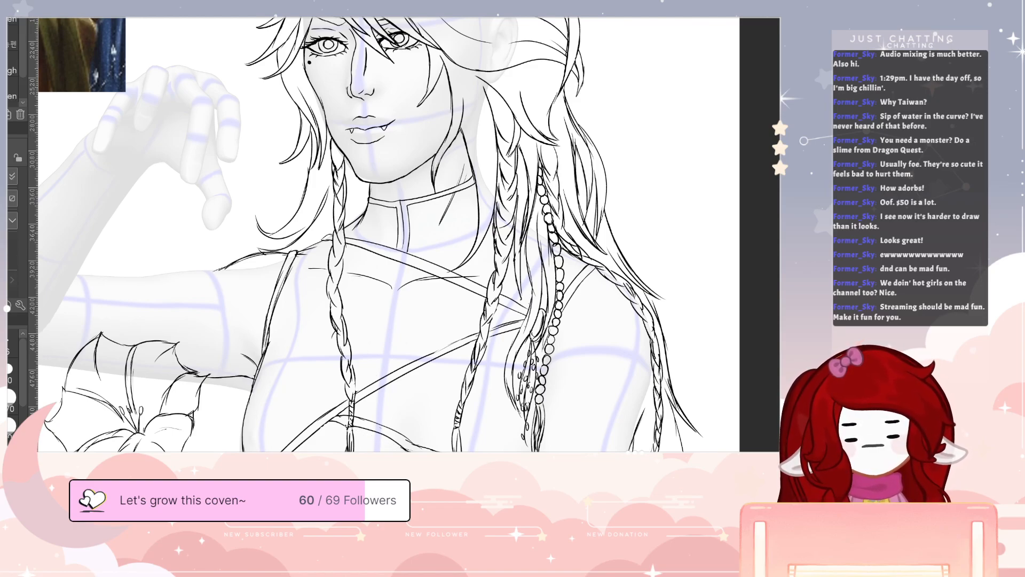
key(e)
drag(336, 417, 342, 416)
key(p)
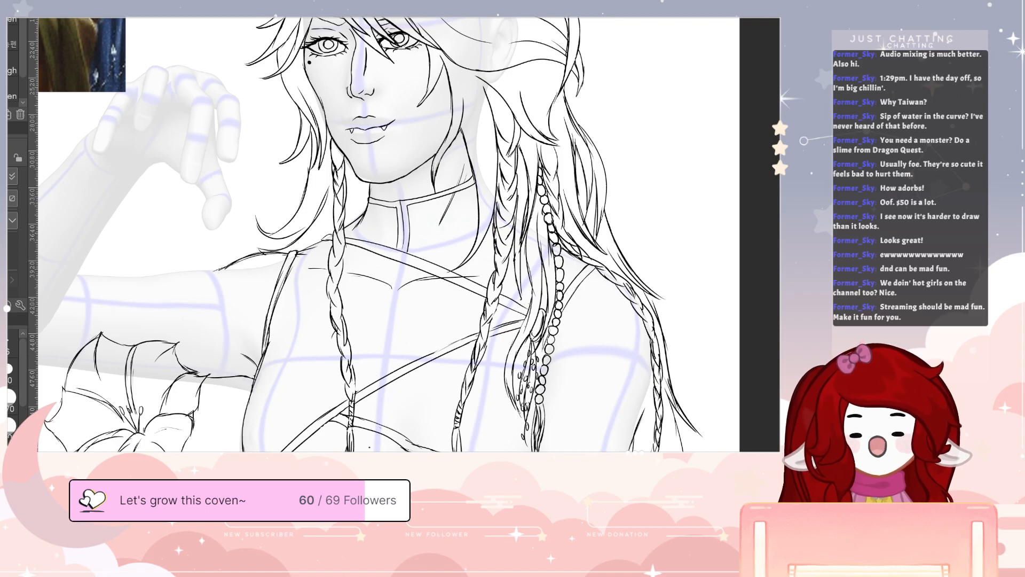
- Draw short rib contour lines beneath the bust on both sides of the centre line, cleaning up their ends
scroll(389, 235, down, 3)
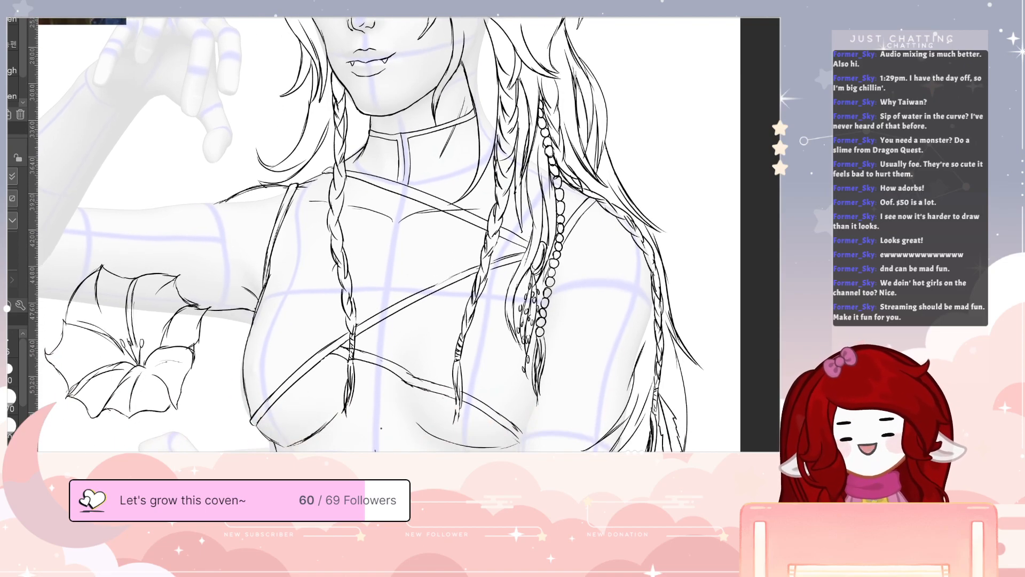
mouse_move(360, 422)
mouse_down()
mouse_move(348, 441)
mouse_move(408, 444)
mouse_up()
key(e)
mouse_move(360, 422)
mouse_down()
mouse_move(346, 443)
mouse_move(400, 432)
mouse_move(417, 448)
mouse_up()
key(p)
drag(335, 450, 351, 437)
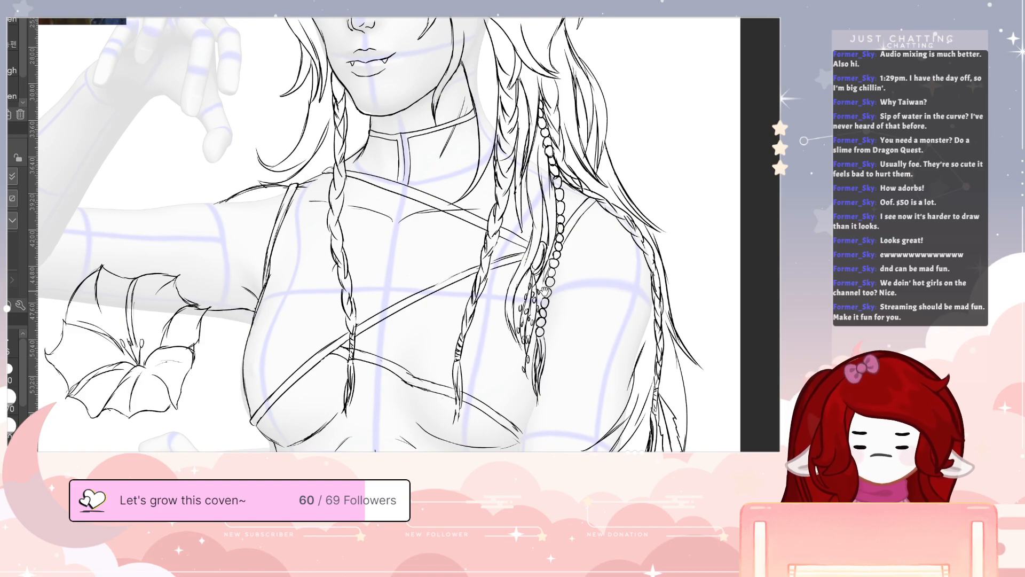
- Draw long thin garment lines from the centre of the chest up to the raised arm's shoulder, cleaning up the strokes
drag(544, 289, 523, 389)
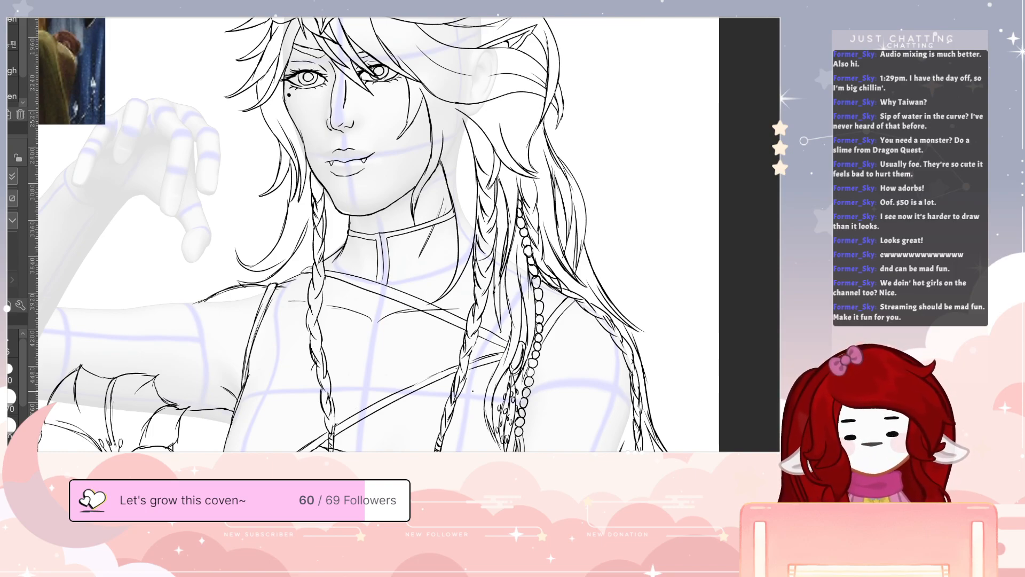
mouse_move(551, 378)
mouse_down()
mouse_move(618, 370)
mouse_move(698, 342)
mouse_move(691, 351)
mouse_move(601, 334)
mouse_move(632, 330)
mouse_move(634, 390)
mouse_up()
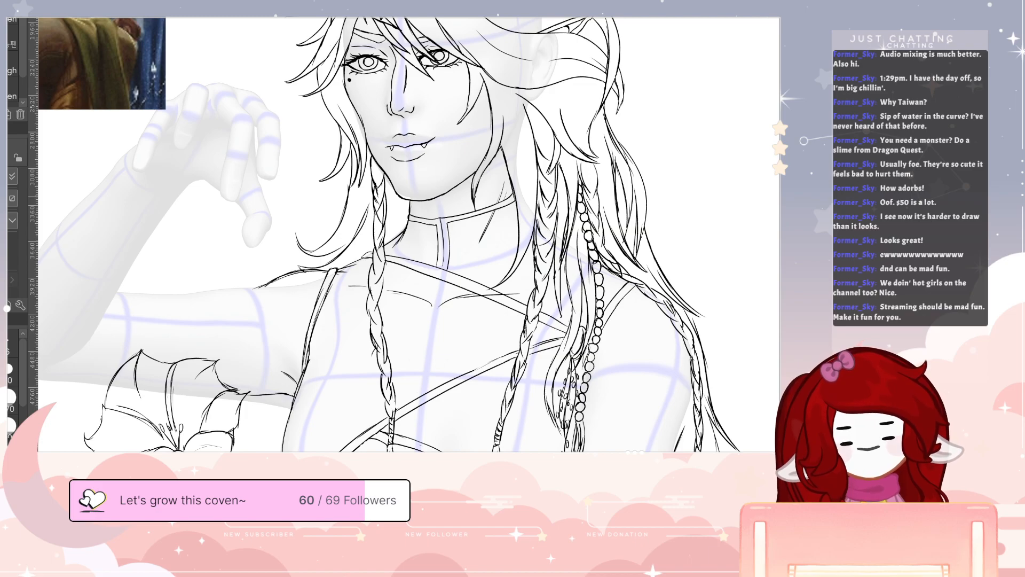
mouse_move(438, 389)
mouse_down()
mouse_move(414, 319)
mouse_move(352, 252)
mouse_move(230, 289)
mouse_up()
mouse_move(439, 402)
mouse_down()
mouse_move(238, 280)
mouse_move(232, 294)
mouse_move(268, 266)
mouse_up()
key(e)
key(p)
key(e)
key(p)
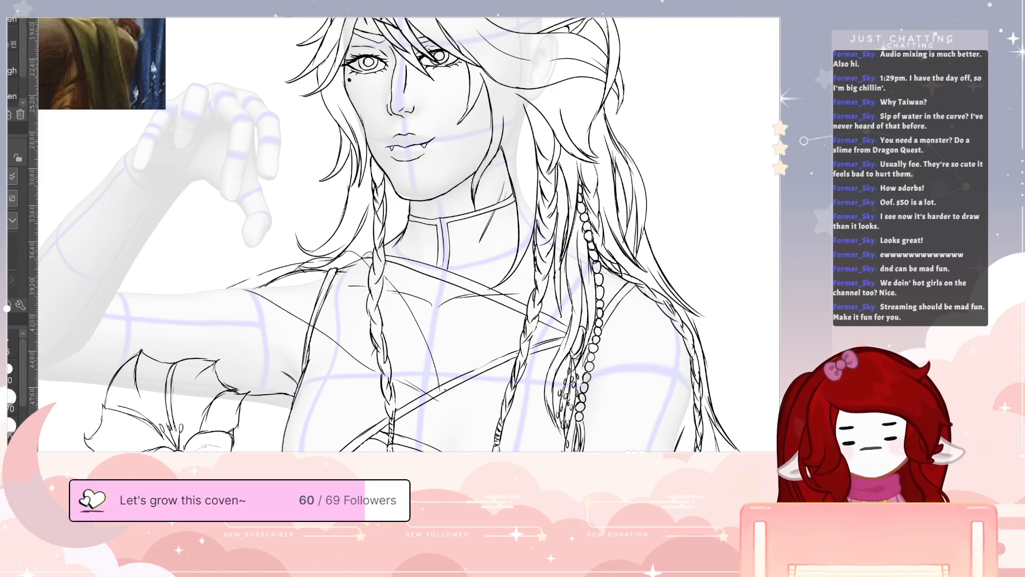
- Draw the matching garment lines from the chest centre toward the beaded hair and over the lowered arm's shoulder
drag(439, 389, 519, 322)
drag(480, 353, 534, 308)
mouse_move(437, 400)
mouse_down()
mouse_move(525, 366)
mouse_move(532, 378)
mouse_move(554, 378)
mouse_up()
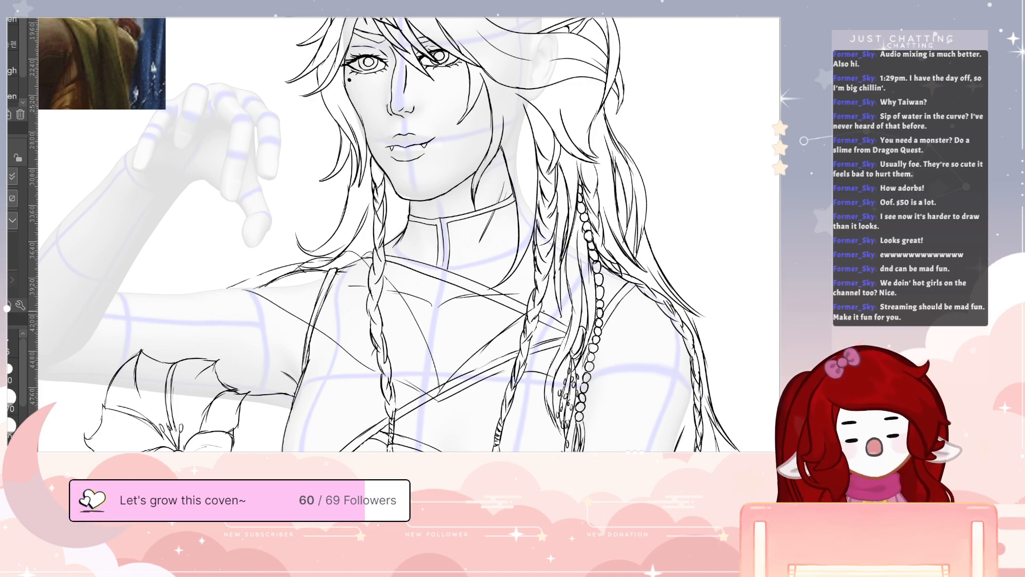
mouse_move(543, 305)
mouse_down()
mouse_move(571, 297)
mouse_move(532, 309)
mouse_move(556, 300)
mouse_move(561, 319)
mouse_move(641, 293)
mouse_up()
key(e)
key(p)
key(e)
key(p)
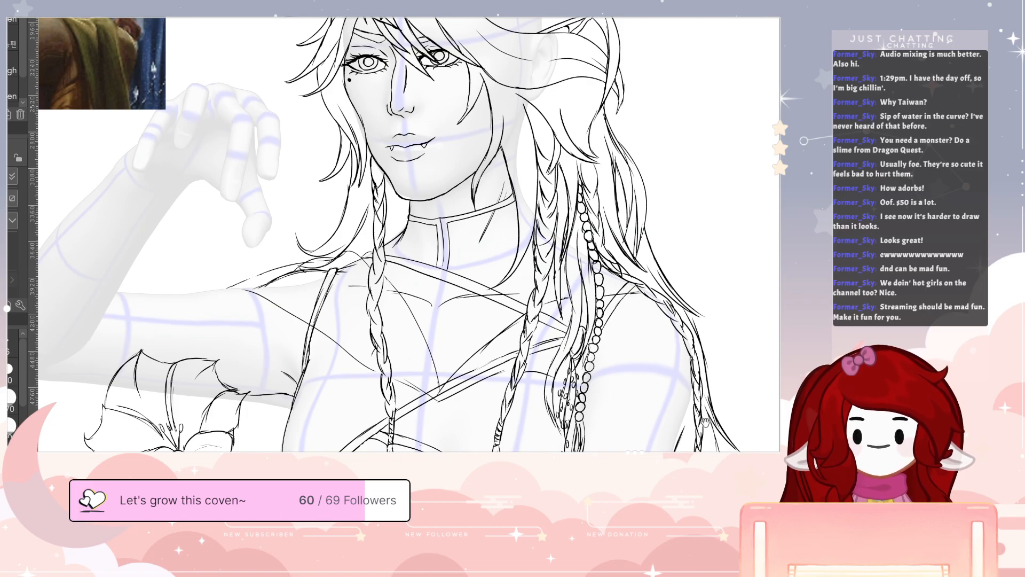
- Draw the curved garment edge wrapping the lowered upper arm below the shoulder, plus the arm's outer contour, erasing overlaps
drag(703, 420, 691, 370)
key(p)
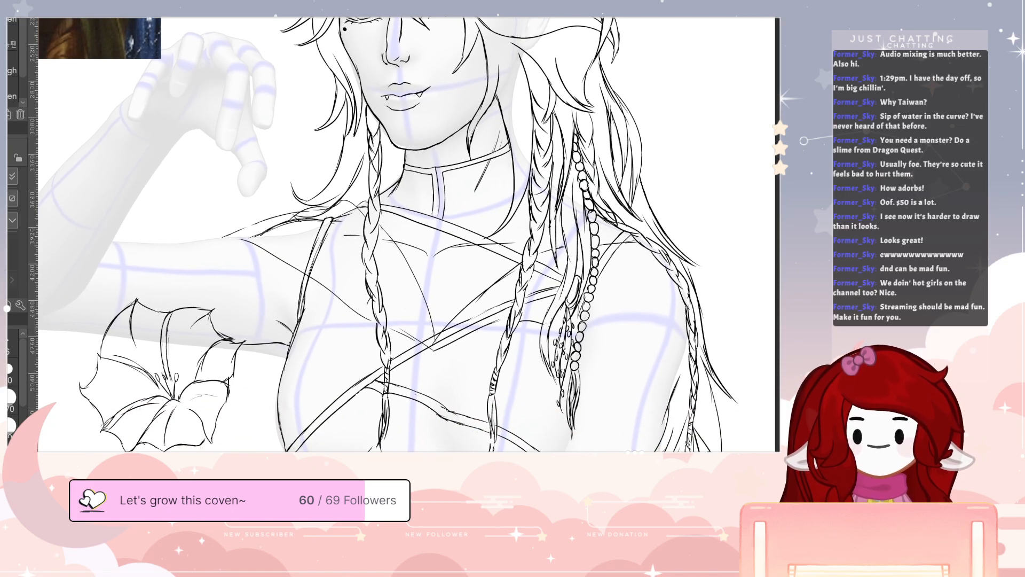
mouse_move(580, 344)
mouse_down()
mouse_move(612, 379)
mouse_move(668, 394)
mouse_up()
mouse_move(686, 333)
mouse_down()
mouse_move(680, 363)
mouse_move(611, 291)
mouse_up()
drag(679, 364, 670, 399)
mouse_move(661, 398)
mouse_down()
mouse_move(672, 399)
mouse_move(677, 378)
mouse_move(671, 415)
mouse_move(678, 374)
mouse_move(636, 323)
mouse_up()
key(e)
key(p)
key(e)
key(p)
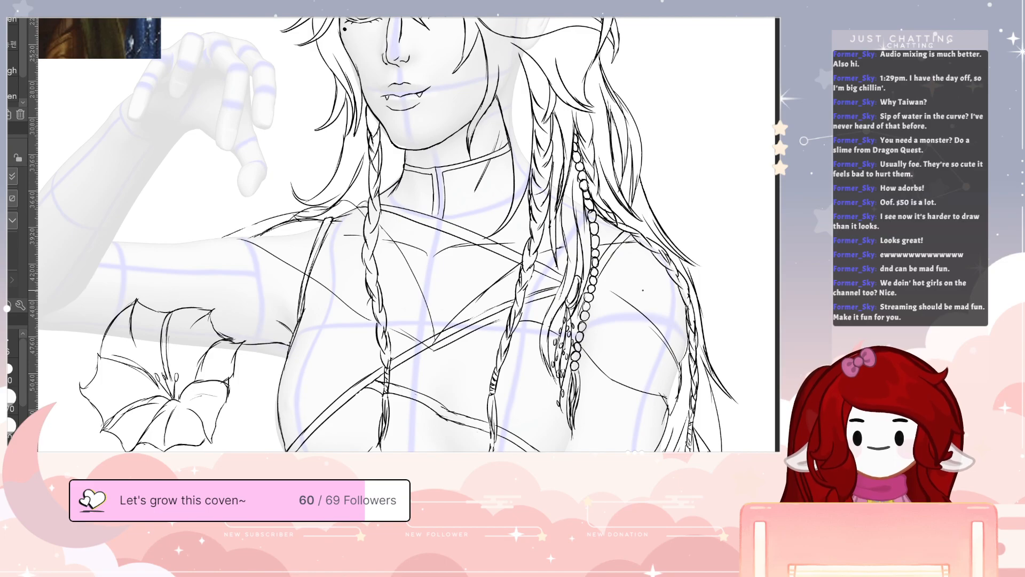
- Draw a small pointed skull-shaped pendant at the chest centre where the garment lines meet, erasing the strap lines inside it
drag(518, 422, 504, 425)
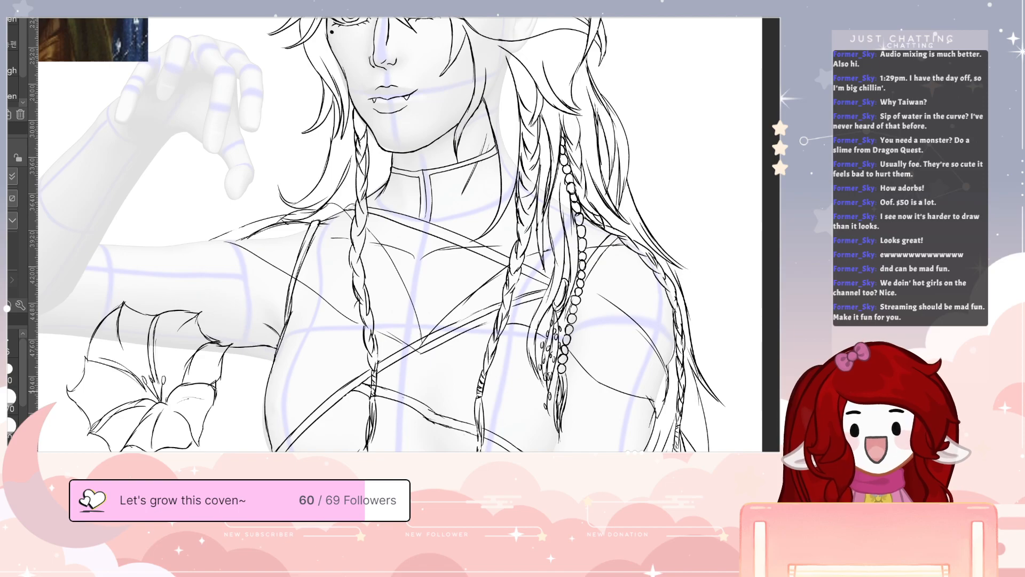
drag(566, 442, 491, 448)
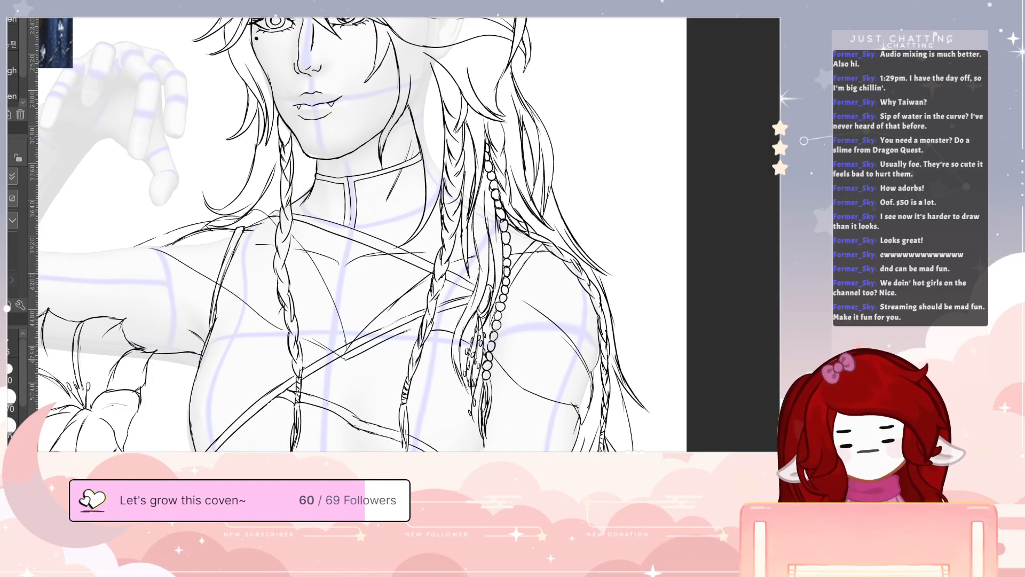
mouse_move(342, 358)
mouse_down()
mouse_move(332, 382)
mouse_move(356, 354)
mouse_move(340, 419)
mouse_up()
key(e)
key(p)
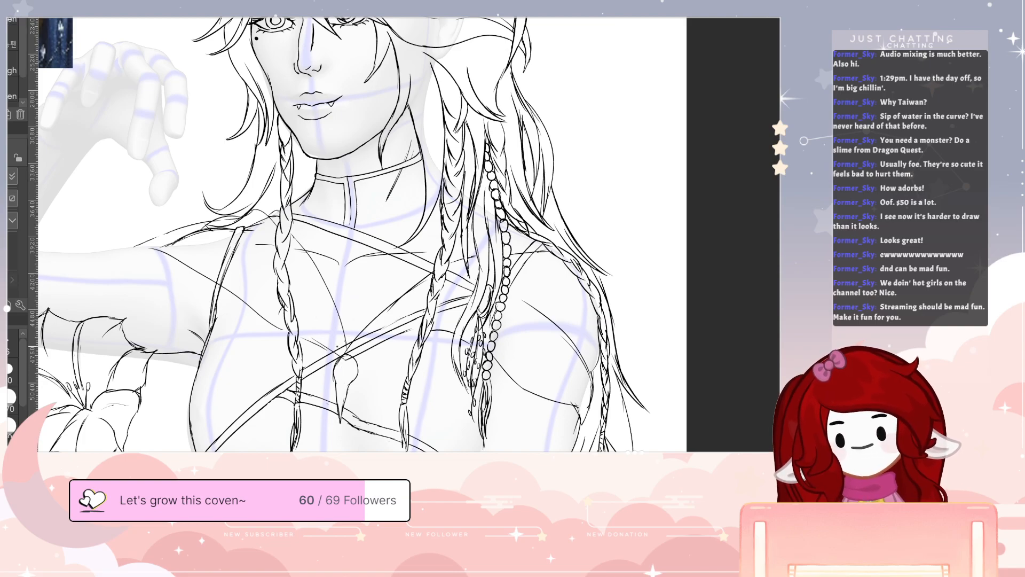
key(e)
mouse_move(343, 362)
mouse_down()
mouse_move(354, 369)
mouse_move(340, 409)
mouse_up()
key(p)
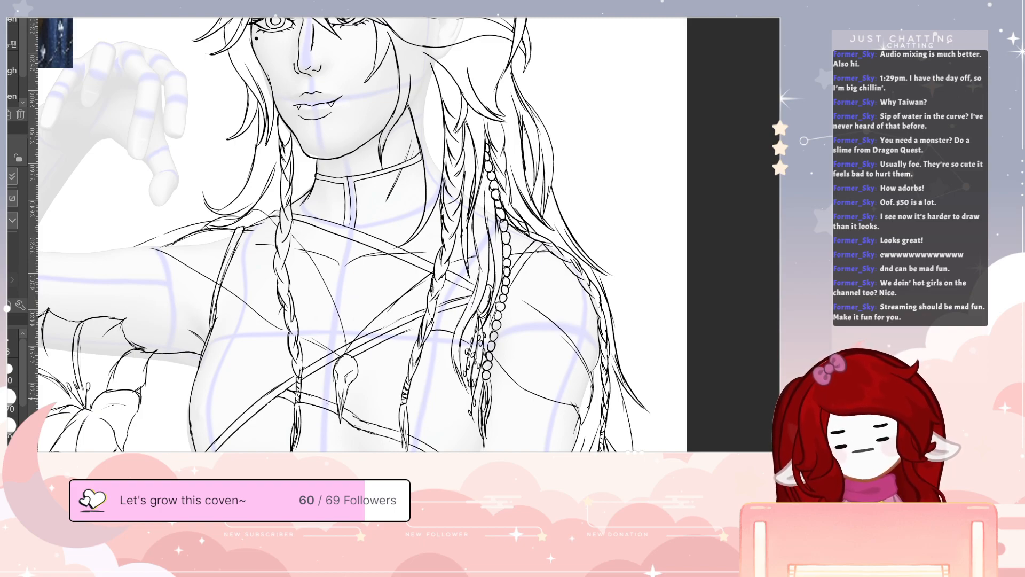
- Draw the top contour of the raised upper arm from shoulder to elbow crease and the outer curve around the elbow
drag(431, 305, 578, 299)
drag(655, 305, 587, 251)
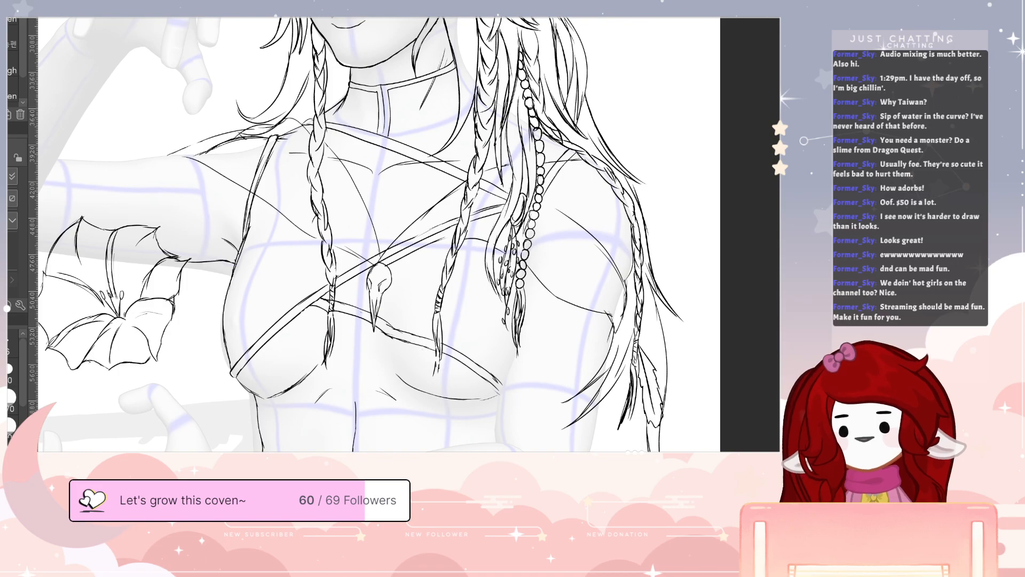
drag(355, 235, 557, 316)
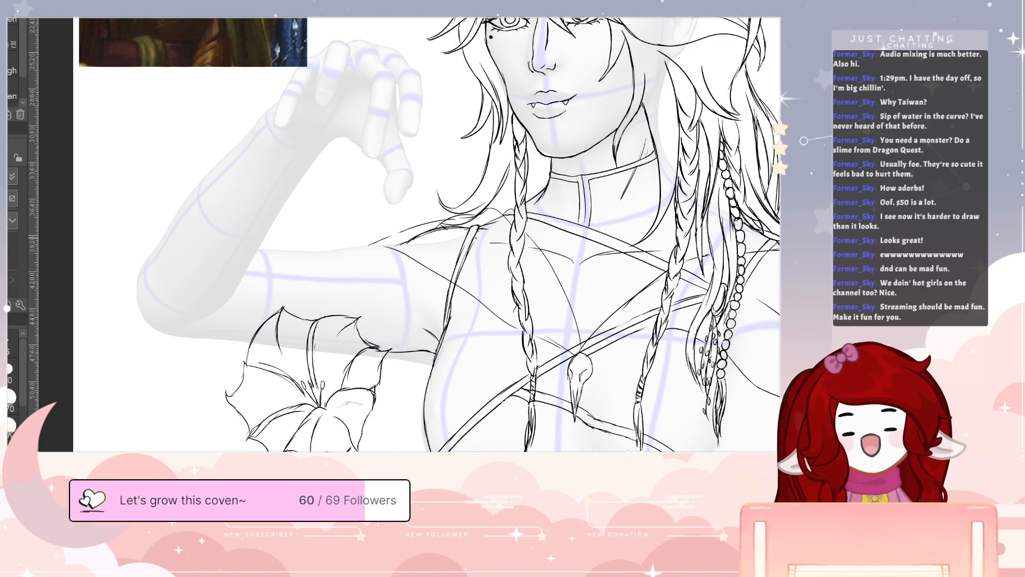
drag(405, 243, 256, 253)
drag(352, 249, 283, 250)
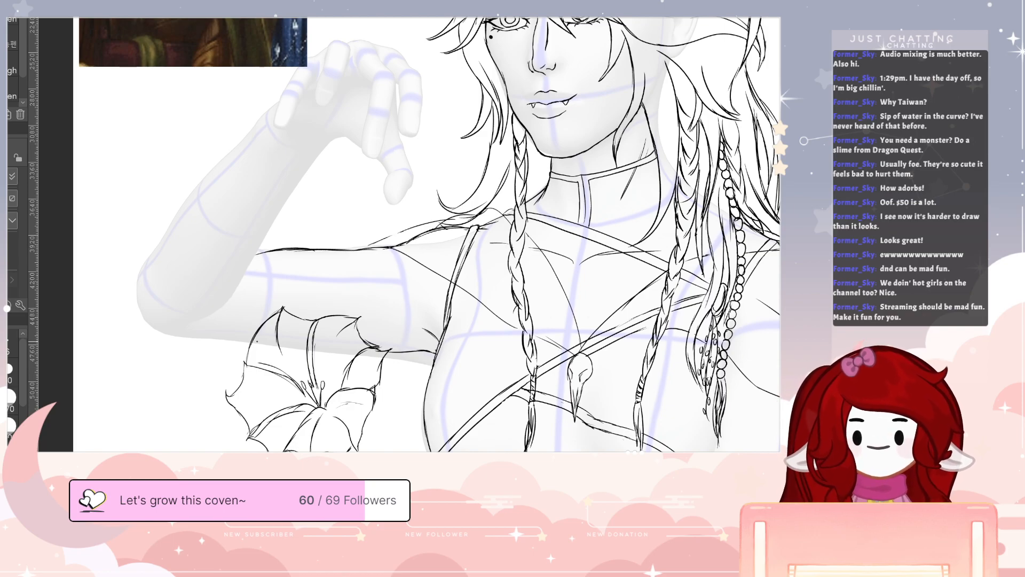
mouse_move(255, 342)
mouse_down()
mouse_move(146, 327)
mouse_move(136, 306)
mouse_move(144, 259)
mouse_up()
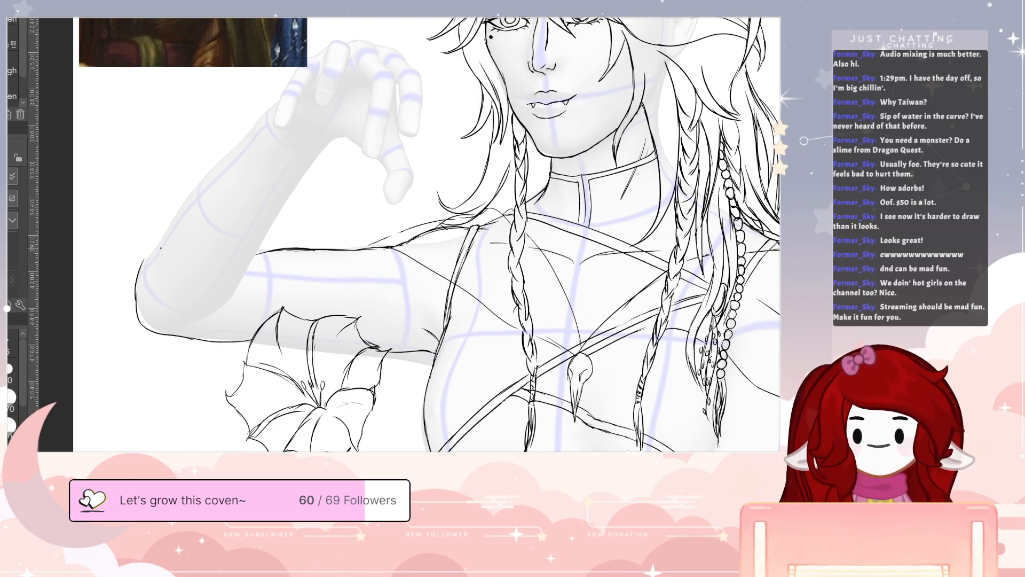
mouse_move(359, 250)
mouse_down()
mouse_move(407, 231)
mouse_move(458, 245)
mouse_up()
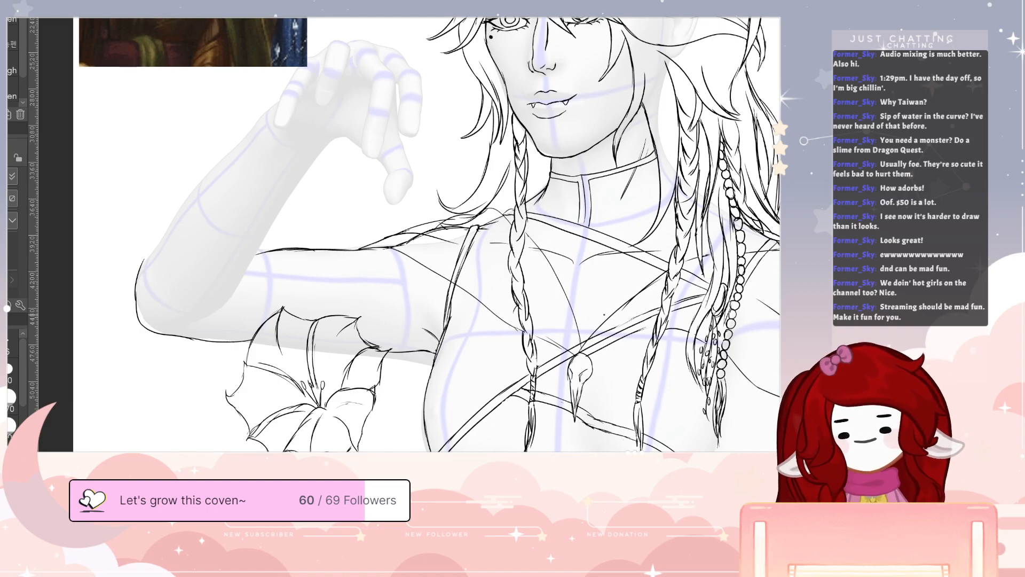
- Draw the outer and inner contours of the raised forearm from wrist to elbow, including the curve at the base of the hand
mouse_move(634, 311)
mouse_down()
mouse_move(632, 348)
mouse_move(648, 339)
mouse_up()
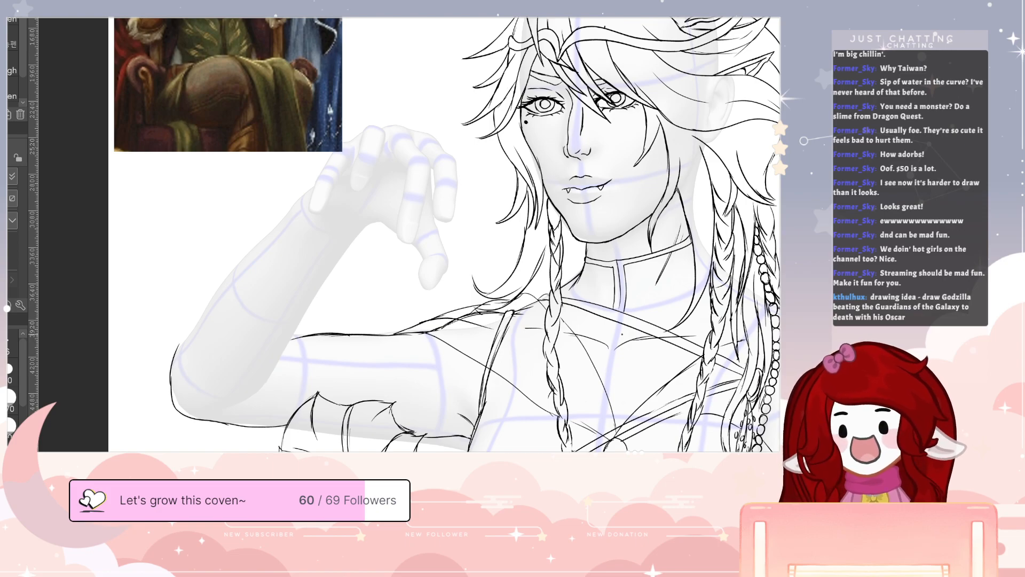
drag(521, 244, 489, 265)
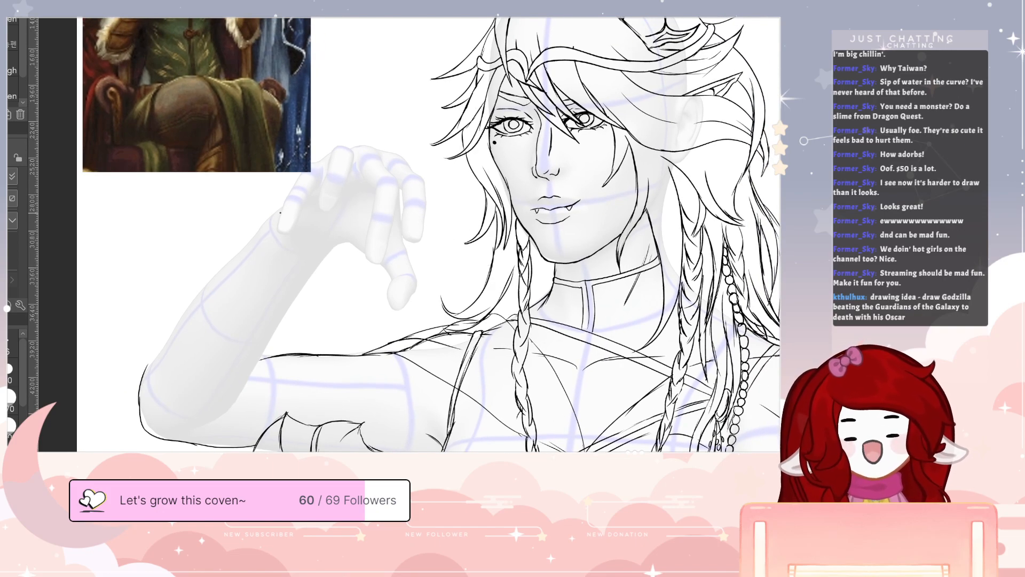
mouse_move(283, 211)
mouse_down()
mouse_move(151, 348)
mouse_move(141, 378)
mouse_up()
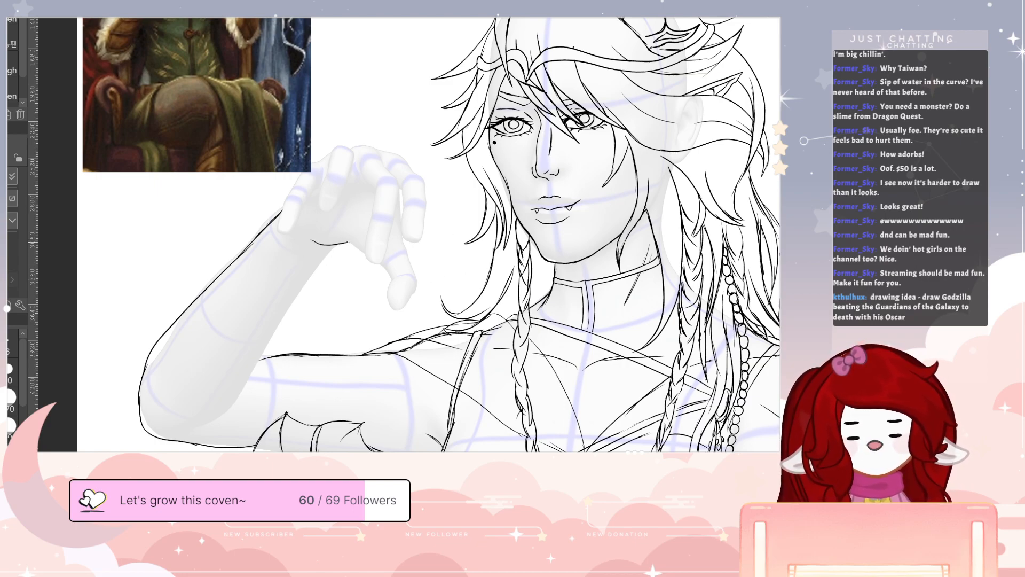
mouse_move(297, 220)
mouse_down()
mouse_move(328, 249)
mouse_move(256, 368)
mouse_move(203, 416)
mouse_up()
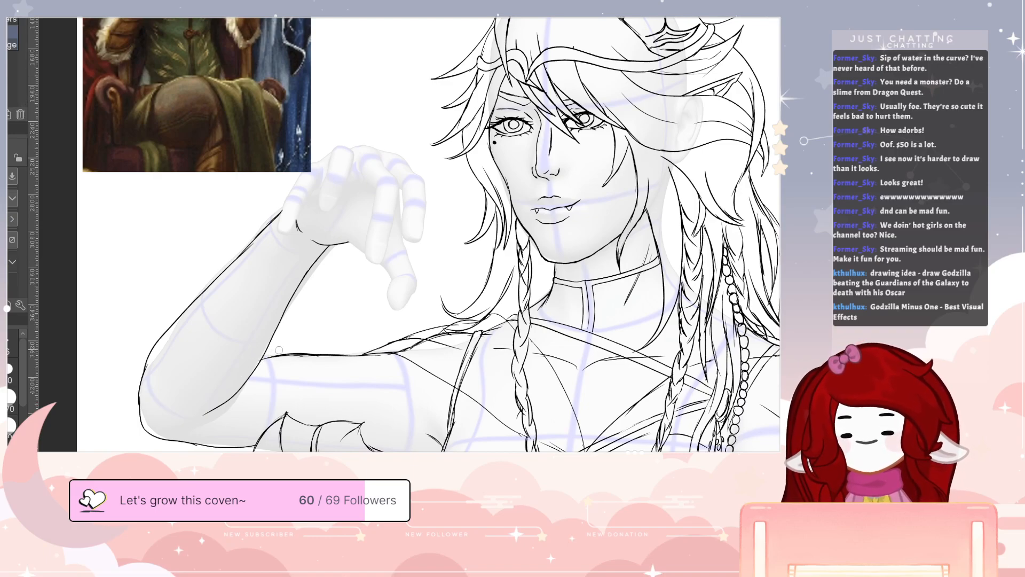
key(p)
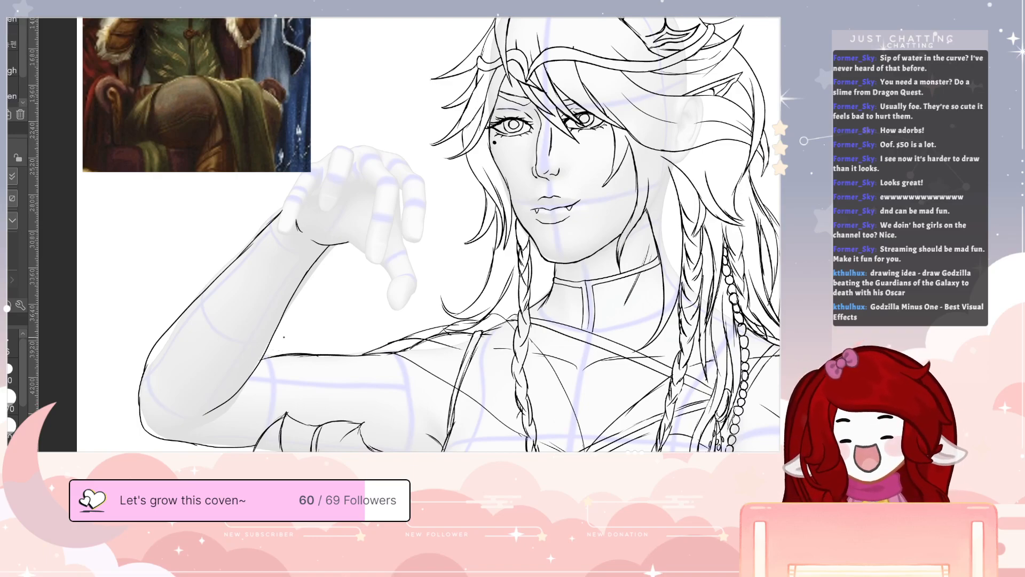
key(e)
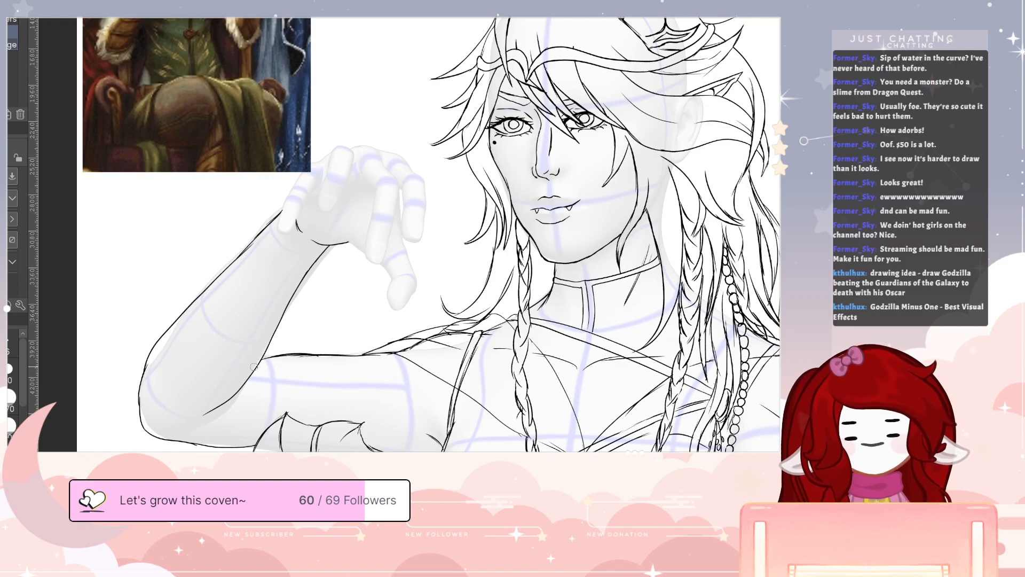
- Erase the corner of the reference painting that lies closest to the raised hand
key(p)
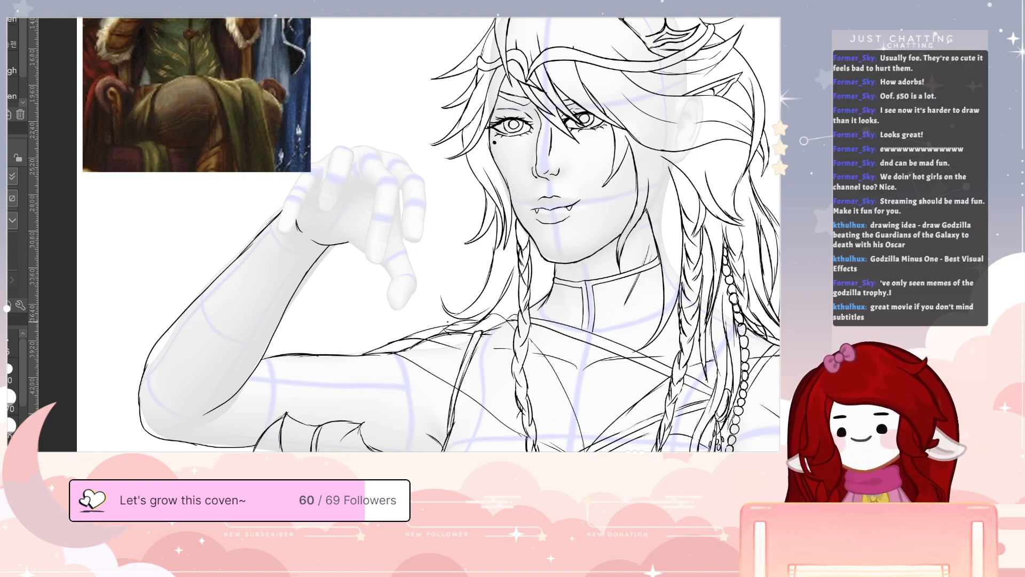
mouse_move(473, 222)
mouse_down()
mouse_move(406, 315)
mouse_move(415, 332)
mouse_move(430, 320)
mouse_up()
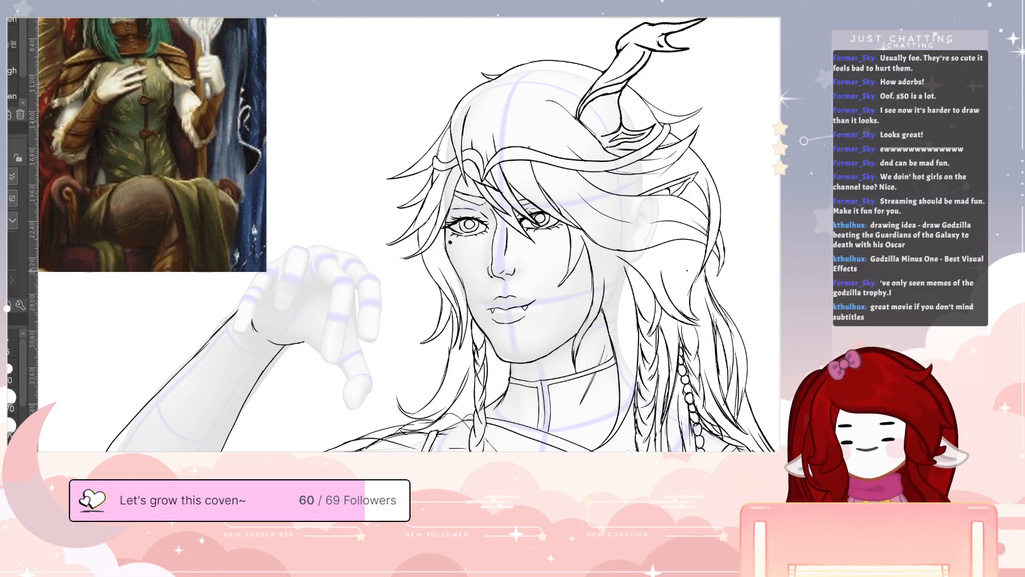
key(e)
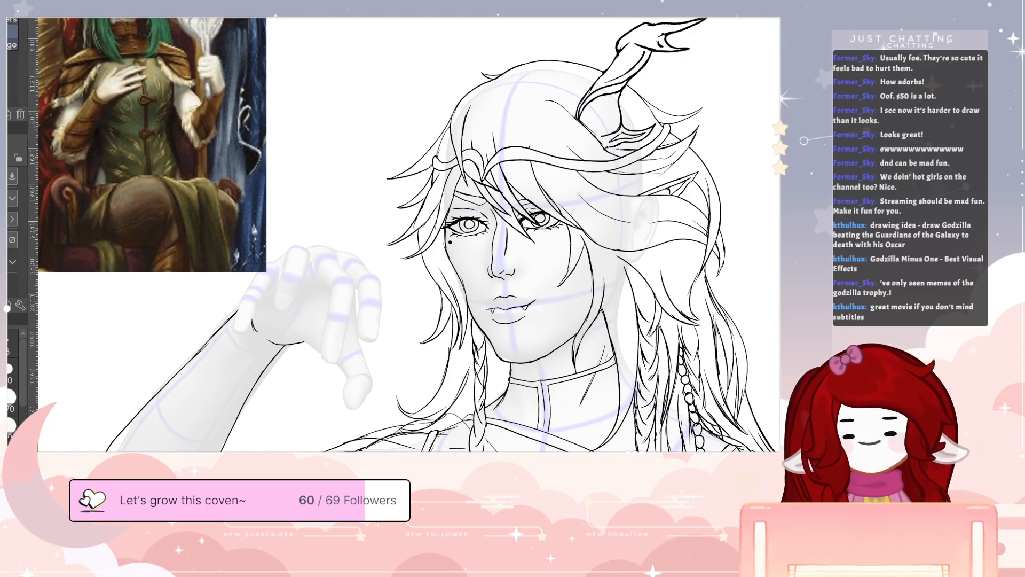
mouse_move(251, 264)
mouse_down()
mouse_move(238, 256)
mouse_move(245, 219)
mouse_move(208, 267)
mouse_up()
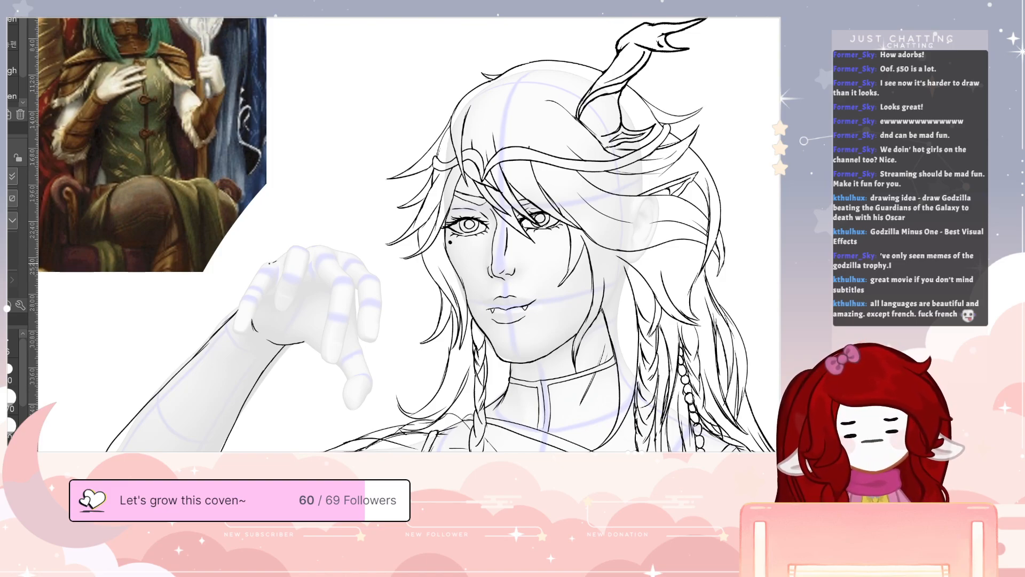
- Outline the hand's outermost finger and the folded finger beside it, each ending in a pointed claw
mouse_move(266, 263)
mouse_down()
mouse_move(244, 294)
mouse_move(236, 340)
mouse_move(245, 318)
mouse_move(235, 330)
mouse_up()
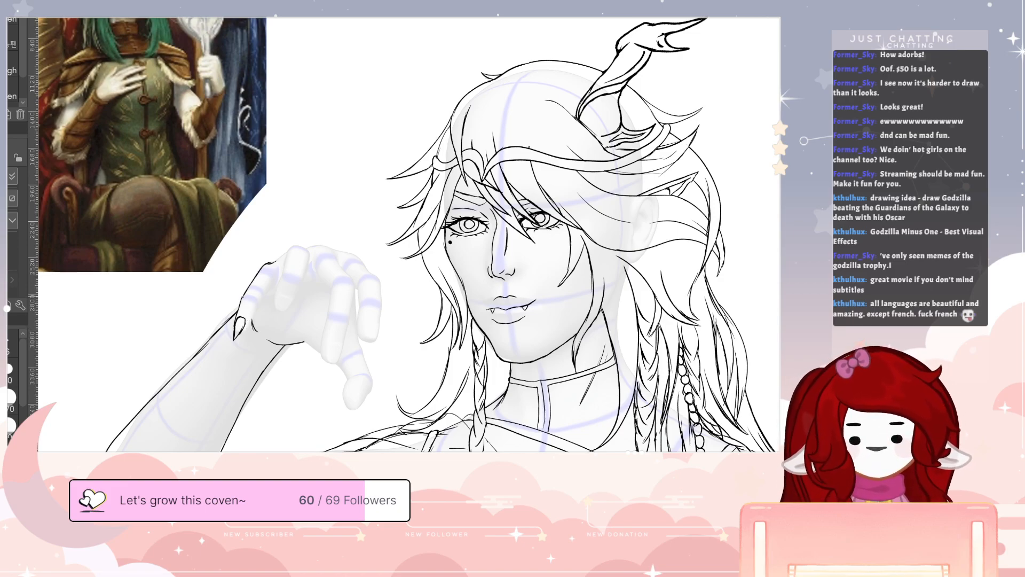
drag(243, 297, 252, 299)
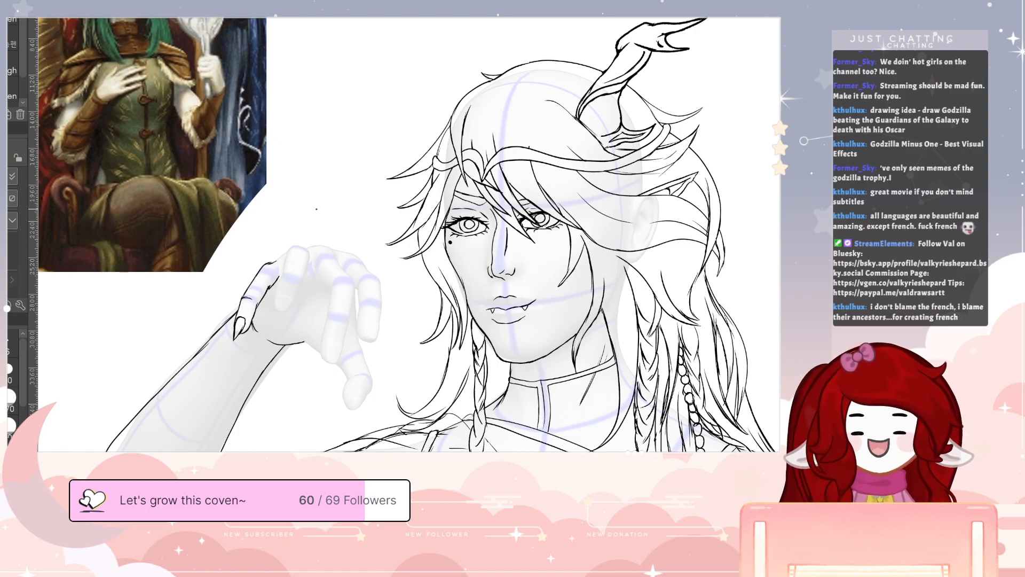
mouse_move(289, 252)
mouse_down()
mouse_move(283, 278)
mouse_move(305, 249)
mouse_move(307, 262)
mouse_move(276, 321)
mouse_move(275, 310)
mouse_up()
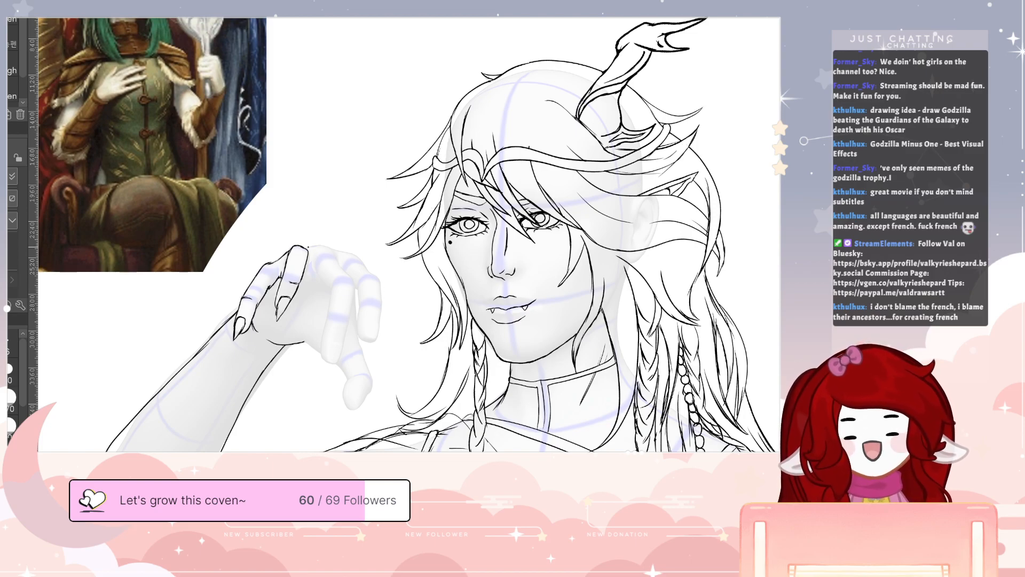
- Draw the long drooping middle finger of the raised hand with its pointed claw, inner edge and knuckle lines
mouse_move(304, 247)
mouse_down()
mouse_move(338, 256)
mouse_move(348, 273)
mouse_move(347, 326)
mouse_up()
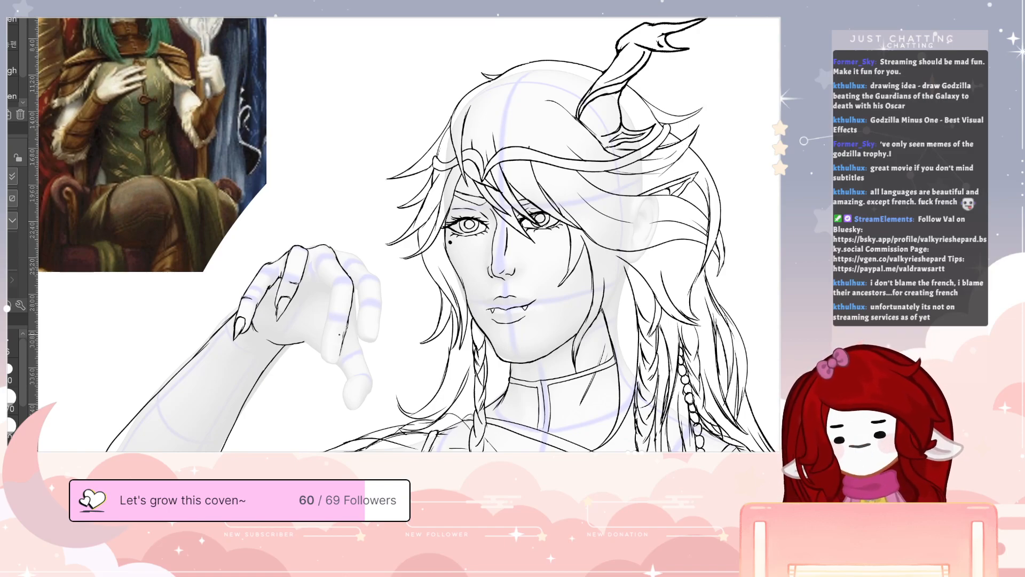
mouse_move(340, 342)
mouse_down()
mouse_move(330, 345)
mouse_move(331, 373)
mouse_up()
drag(341, 348, 335, 365)
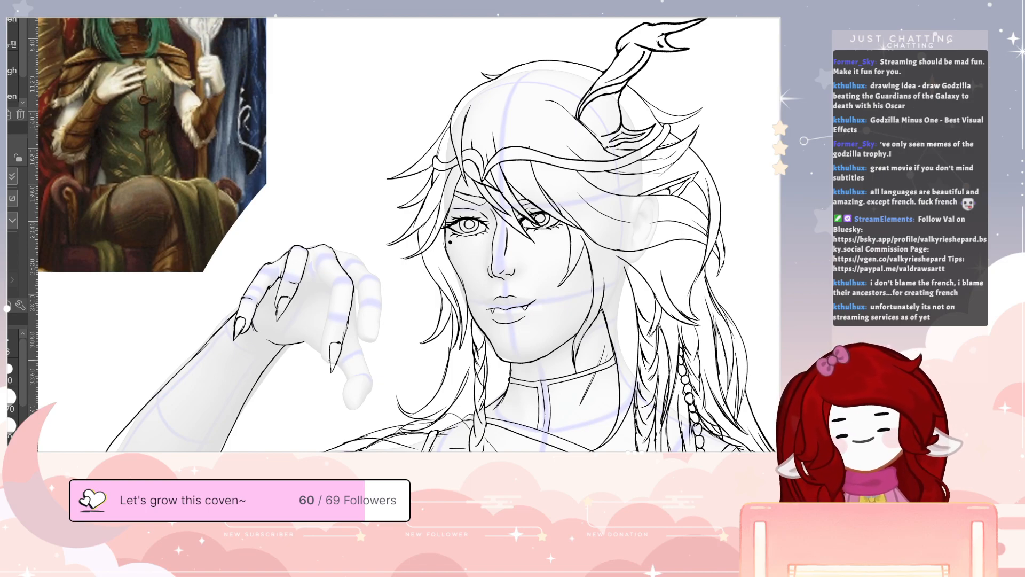
mouse_move(331, 367)
mouse_down()
mouse_move(332, 294)
mouse_move(319, 273)
mouse_up()
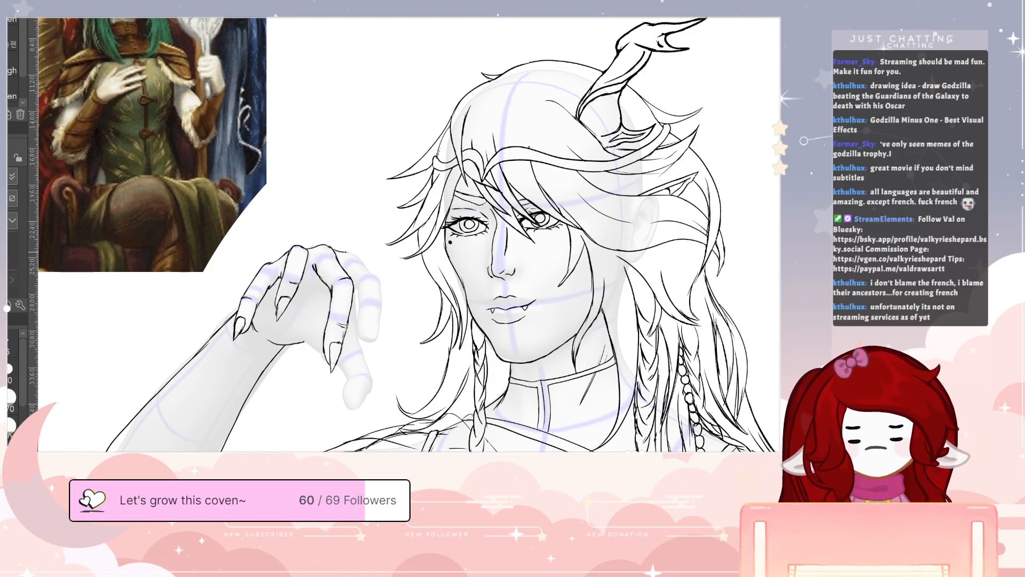
- Draw the finger nearest the face on the raised hand with its knuckle contours and pointed claw, cleaning up the overlaps
mouse_move(336, 248)
mouse_down()
mouse_move(379, 281)
mouse_move(371, 270)
mouse_move(381, 302)
mouse_move(377, 341)
mouse_move(378, 322)
mouse_move(366, 333)
mouse_move(370, 351)
mouse_move(356, 286)
mouse_up()
key(e)
key(p)
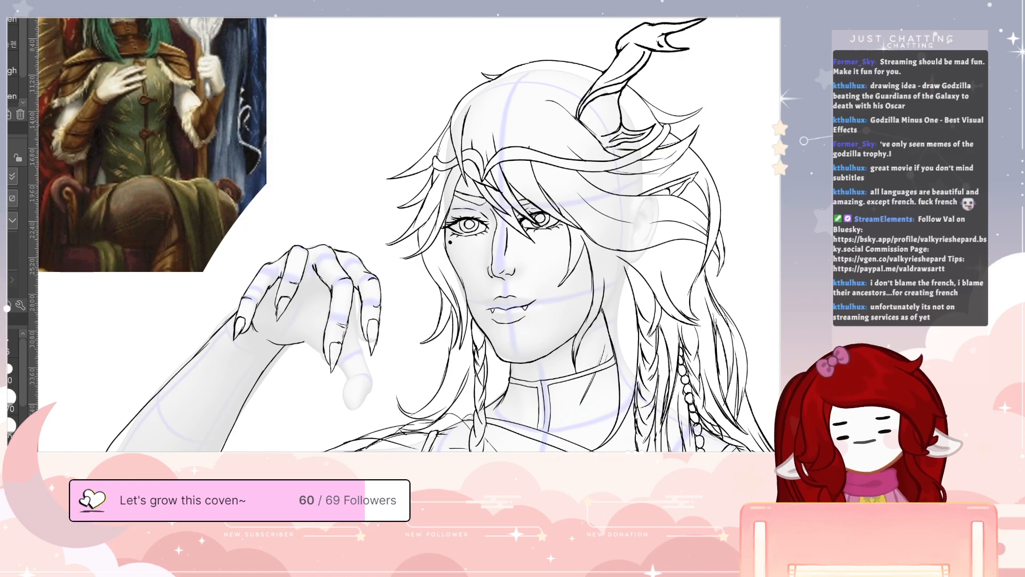
- Outline the hanging thumb of the raised hand with its nail and add crease lines in the palm
scroll(435, 314, down, 2)
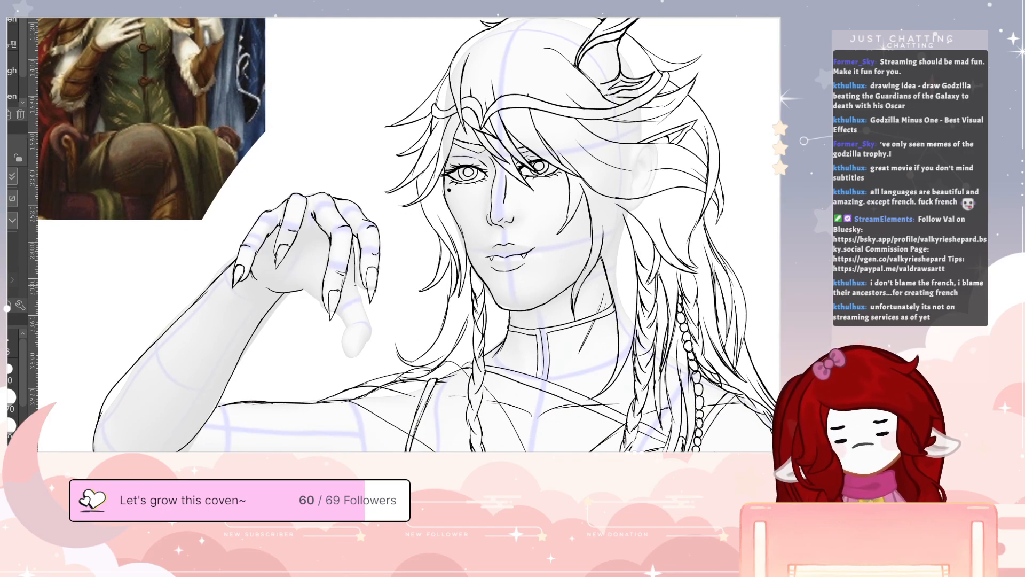
mouse_move(356, 283)
mouse_down()
mouse_move(370, 334)
mouse_move(356, 359)
mouse_move(342, 338)
mouse_move(358, 324)
mouse_move(337, 310)
mouse_up()
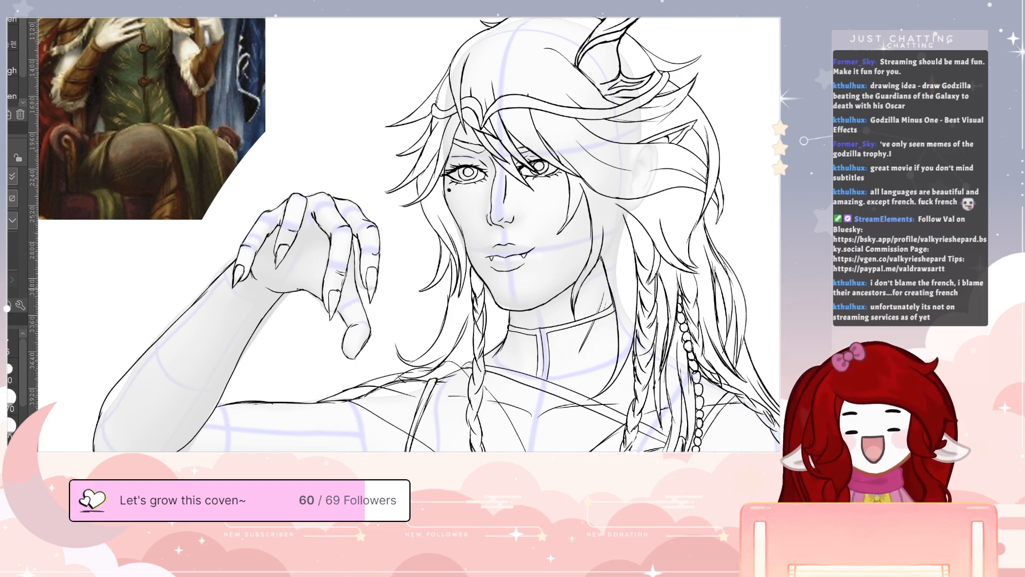
mouse_move(291, 272)
mouse_down()
mouse_move(318, 256)
mouse_move(301, 242)
mouse_up()
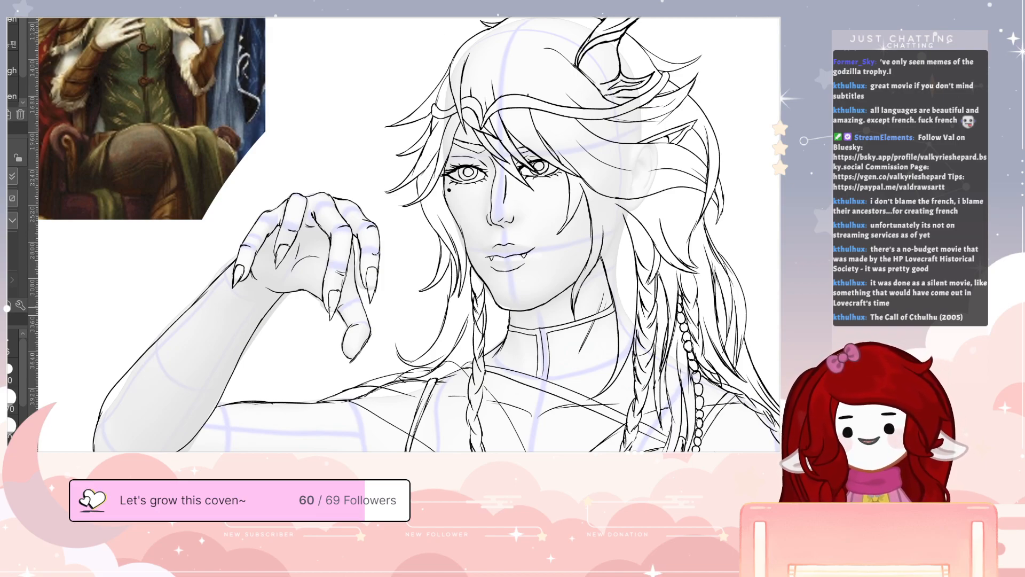
- Draw layered, jagged-edged lines fanning out from the shoulder behind the raised hand, plus loose strokes along the shoulder top
mouse_move(517, 421)
mouse_down()
mouse_move(478, 347)
mouse_move(507, 318)
mouse_move(599, 276)
mouse_move(545, 327)
mouse_move(534, 259)
mouse_move(526, 328)
mouse_move(517, 304)
mouse_move(506, 366)
mouse_move(496, 331)
mouse_move(444, 305)
mouse_move(482, 327)
mouse_move(554, 231)
mouse_move(555, 376)
mouse_move(534, 356)
mouse_move(542, 374)
mouse_up()
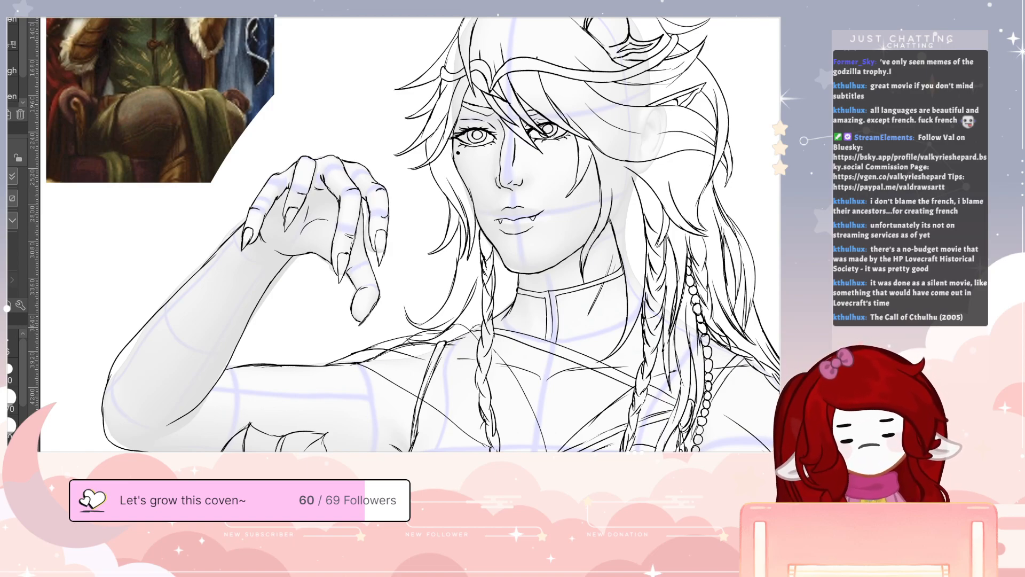
drag(452, 295, 394, 244)
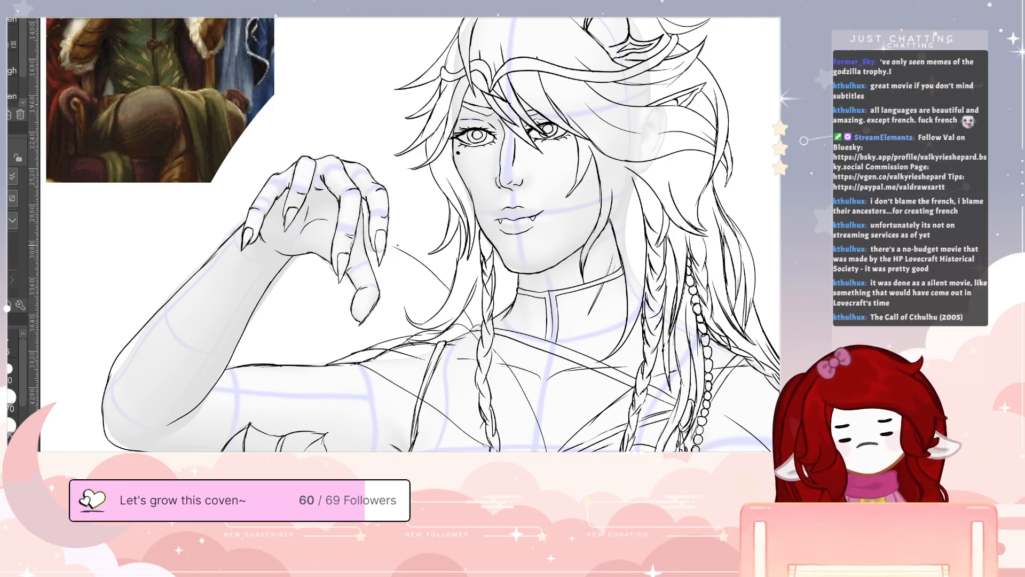
mouse_move(476, 326)
mouse_down()
mouse_move(429, 253)
mouse_move(391, 227)
mouse_move(385, 257)
mouse_move(444, 301)
mouse_up()
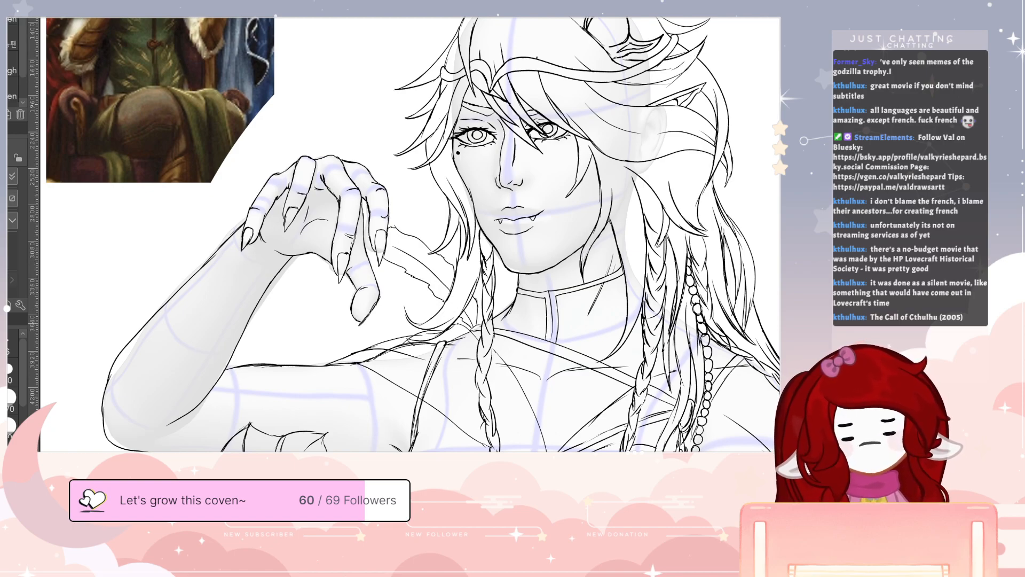
drag(380, 299, 429, 317)
key(ctrl+z)
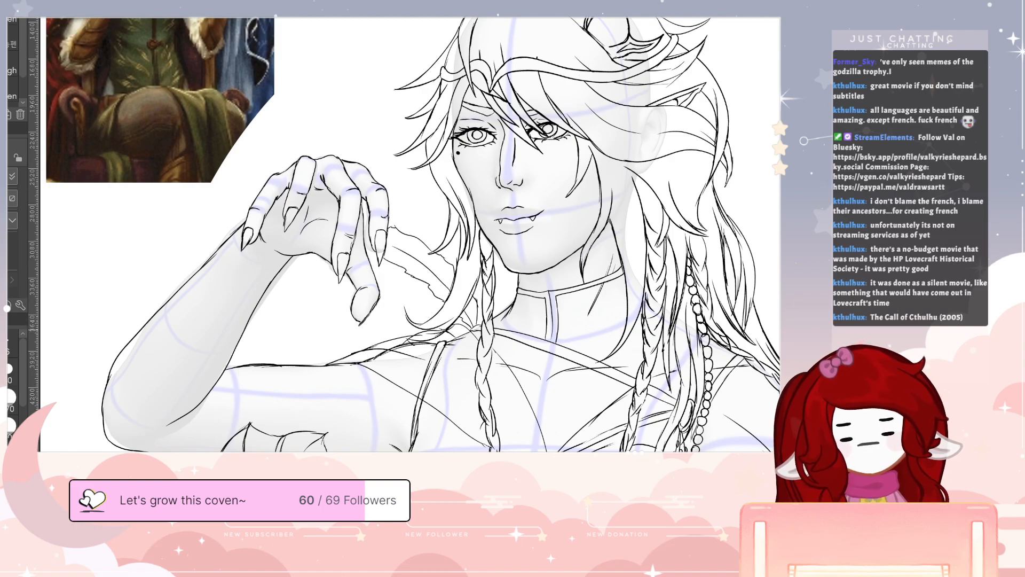
drag(419, 319, 380, 300)
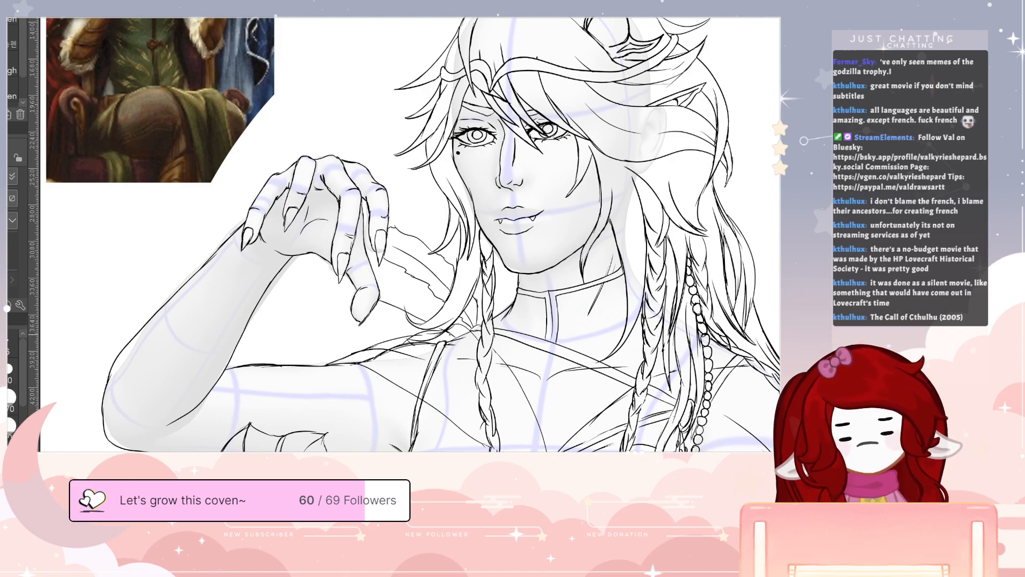
drag(451, 342, 372, 311)
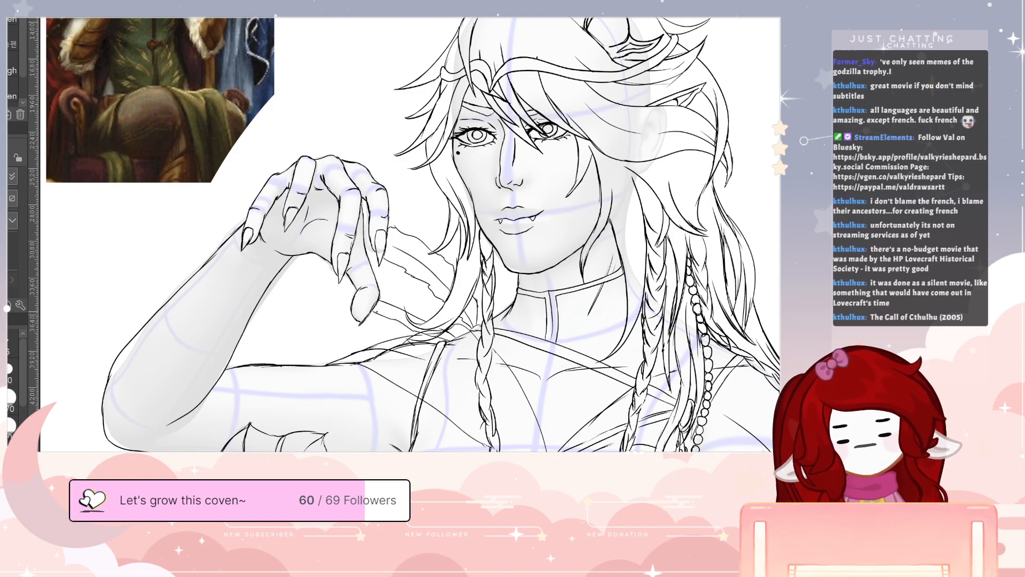
drag(458, 338, 385, 283)
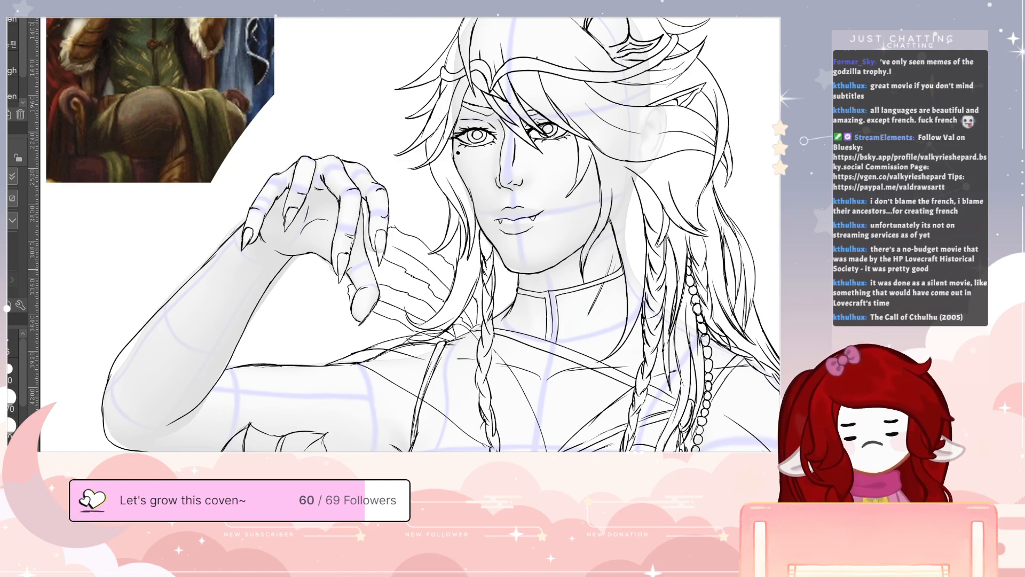
drag(440, 340, 362, 359)
drag(418, 333, 355, 351)
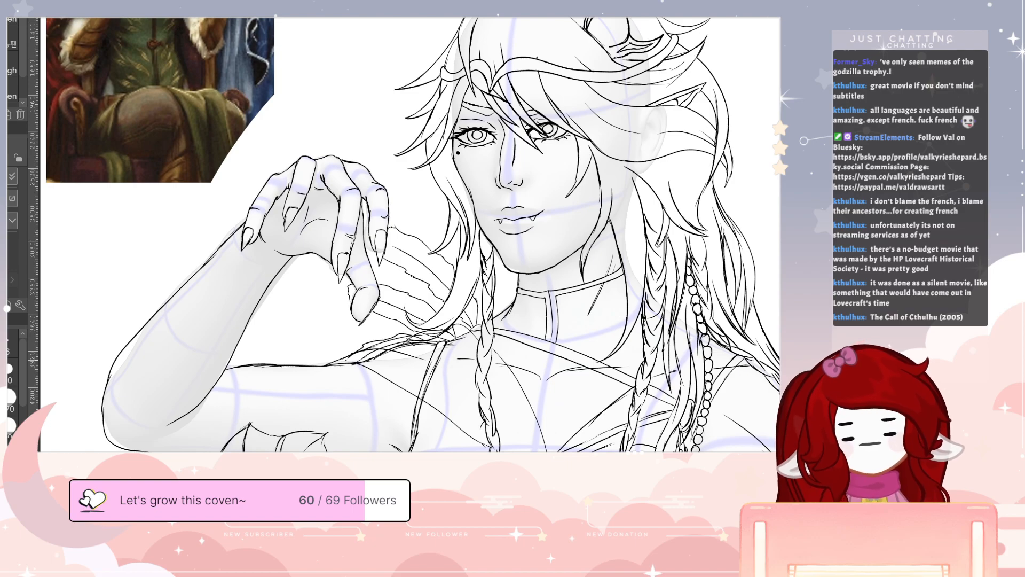
- Draw the garment fold lines hanging beneath the armpit beside the flower
mouse_move(628, 450)
mouse_down()
mouse_move(580, 380)
mouse_move(596, 343)
mouse_up()
drag(367, 366, 326, 451)
mouse_move(357, 359)
mouse_down()
mouse_move(321, 402)
mouse_move(340, 448)
mouse_move(362, 391)
mouse_up()
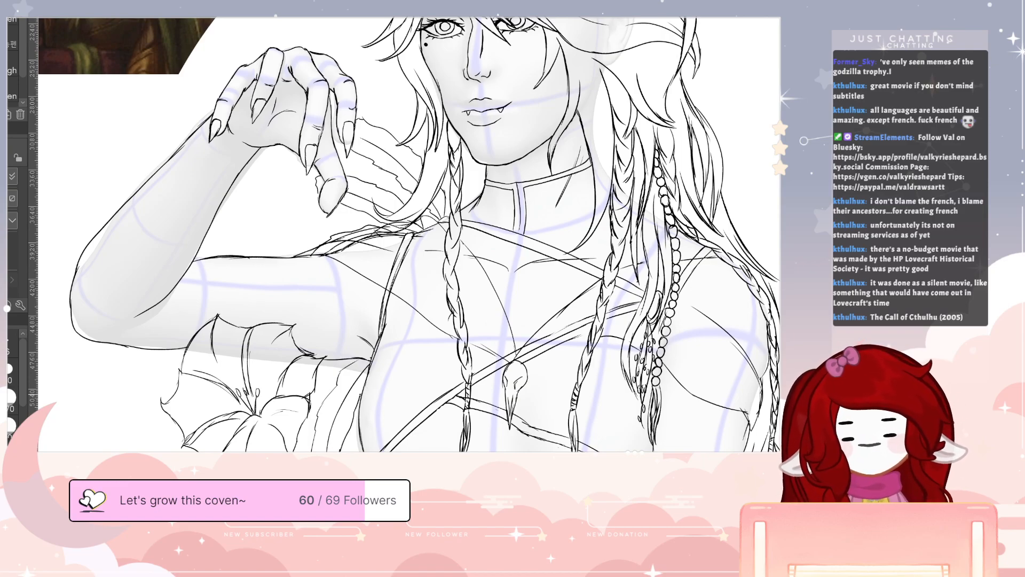
- Extend the raised arm's lower contour from the elbow to the flower petal and clean up the line end
mouse_move(427, 308)
mouse_down()
mouse_move(401, 408)
mouse_move(416, 443)
mouse_move(452, 397)
mouse_up()
drag(572, 423, 589, 384)
mouse_move(709, 289)
mouse_down()
mouse_move(677, 385)
mouse_move(674, 449)
mouse_up()
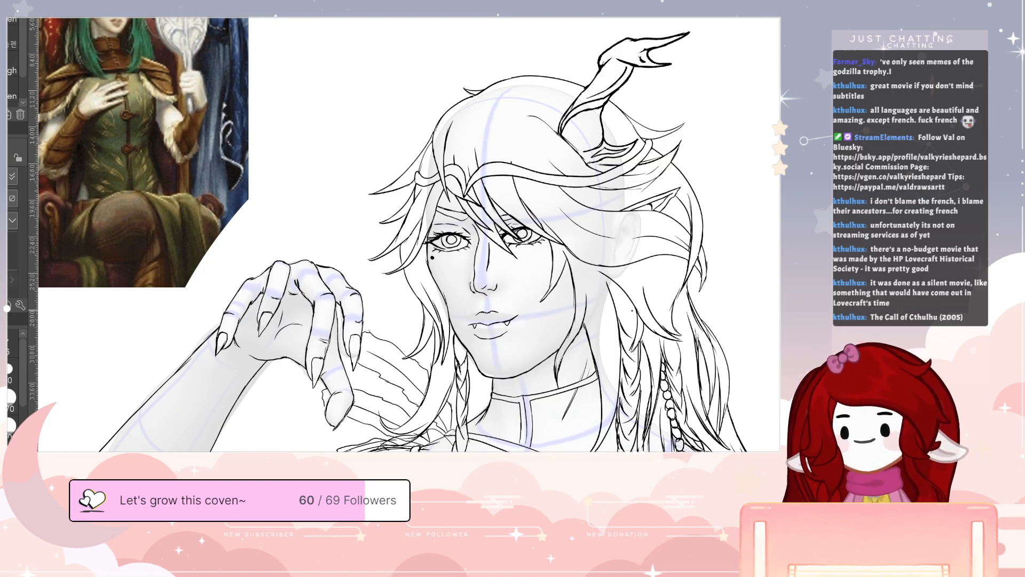
drag(435, 485, 454, 408)
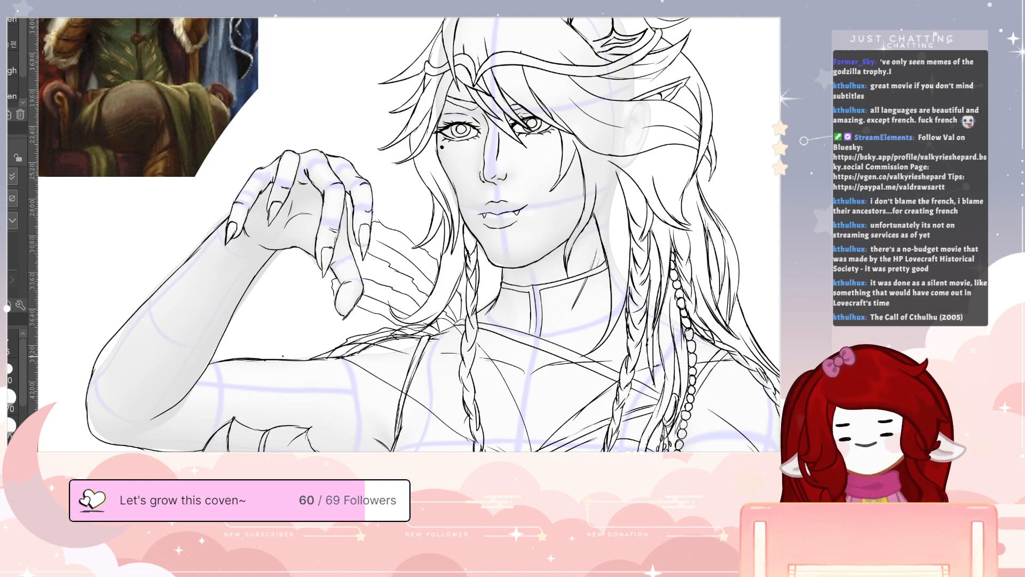
drag(563, 444, 547, 389)
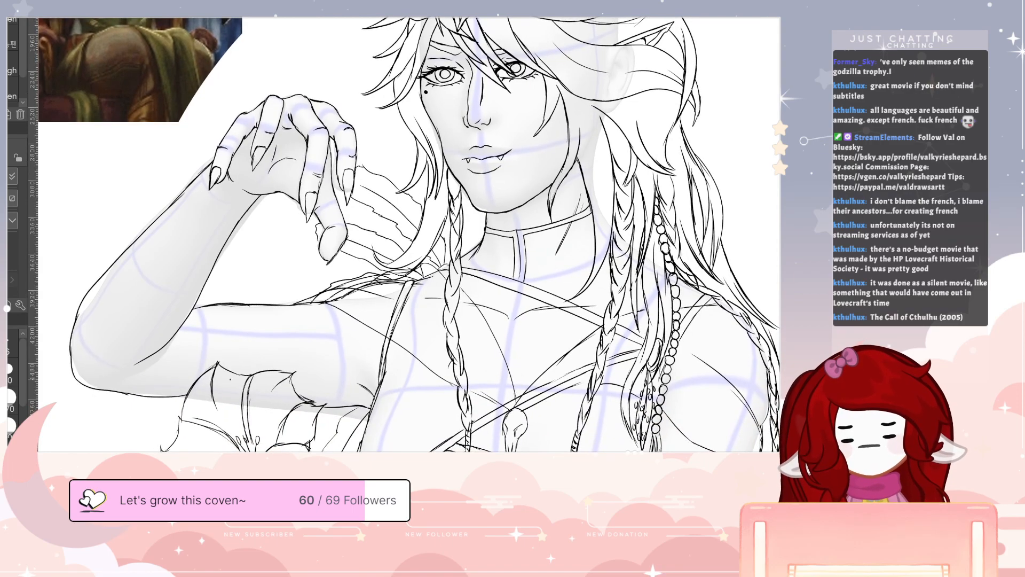
drag(172, 398, 185, 396)
key(e)
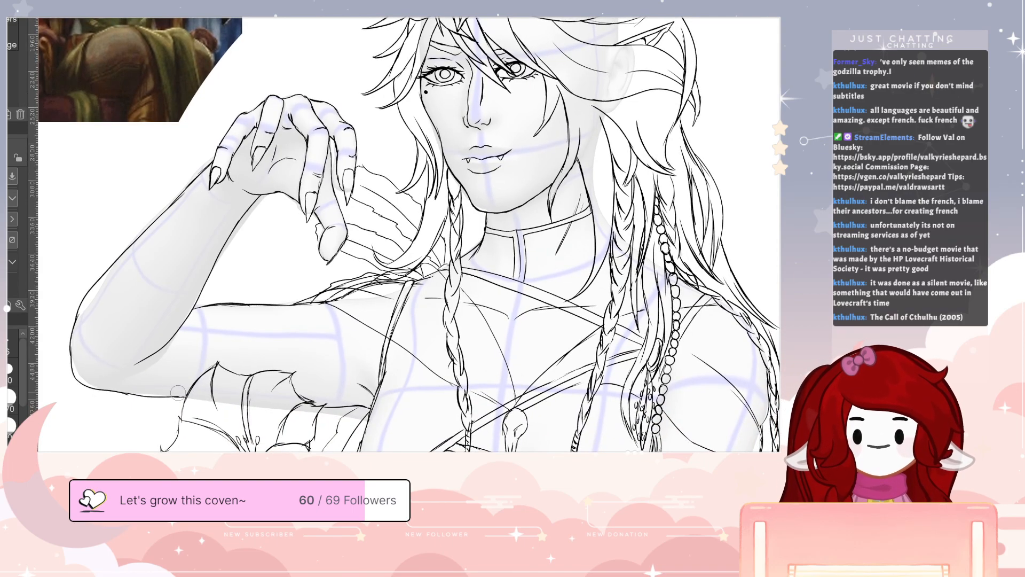
key(p)
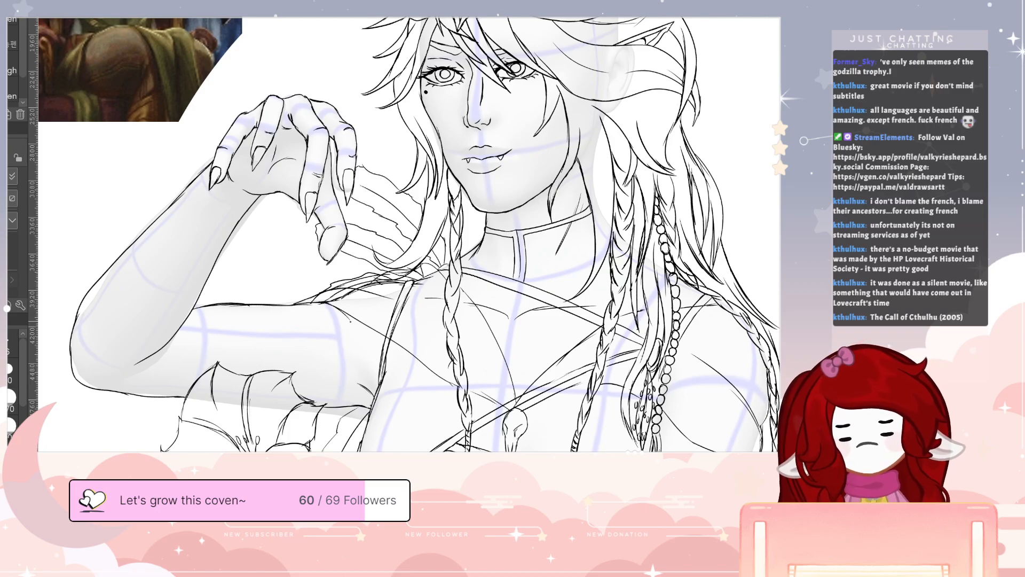
- Draw a crescent moon on the upper arm near the shoulder and a full circle beside it towards the elbow
mouse_move(351, 322)
mouse_down()
mouse_move(349, 369)
mouse_move(309, 380)
mouse_up()
mouse_move(322, 378)
mouse_down()
mouse_move(340, 340)
mouse_move(311, 305)
mouse_up()
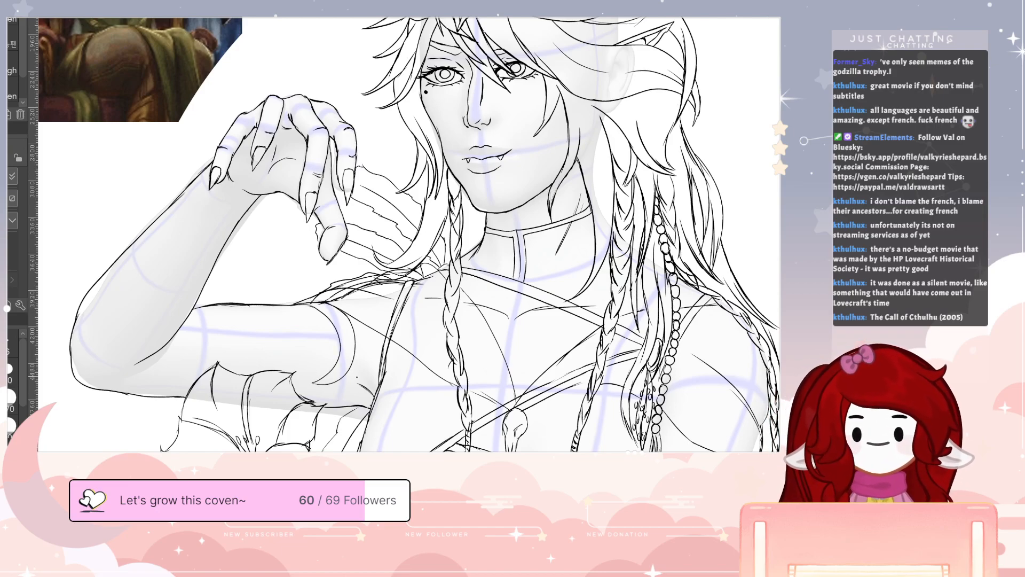
mouse_move(269, 306)
mouse_down()
mouse_move(252, 336)
mouse_move(263, 355)
mouse_move(291, 360)
mouse_move(313, 345)
mouse_move(307, 308)
mouse_up()
key(ctrl+z)
key(ctrl+z)
mouse_move(233, 304)
mouse_down()
mouse_move(217, 315)
mouse_move(219, 356)
mouse_move(241, 365)
mouse_move(227, 319)
mouse_move(244, 307)
mouse_up()
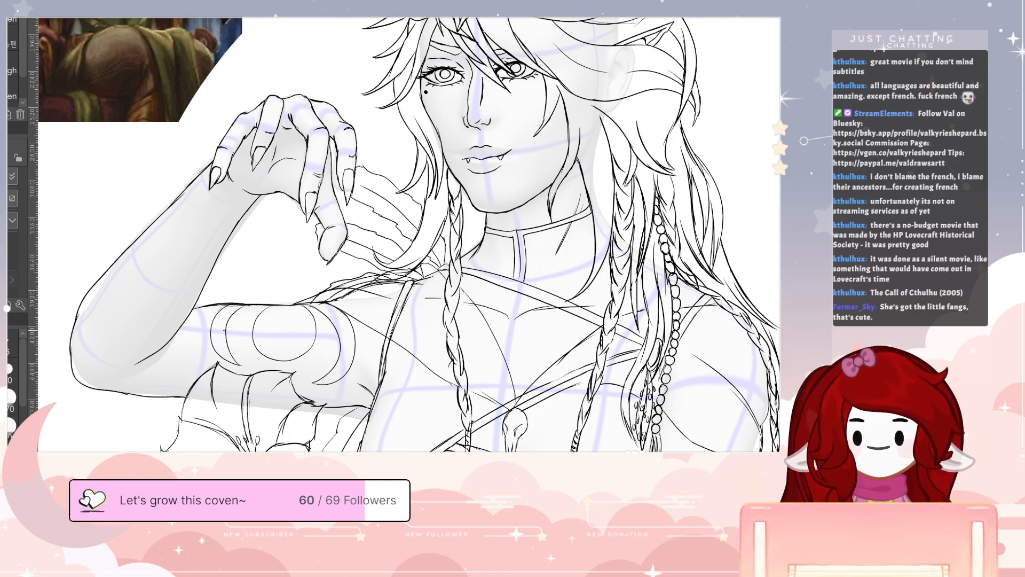
key(ctrl+z)
key(ctrl+z)
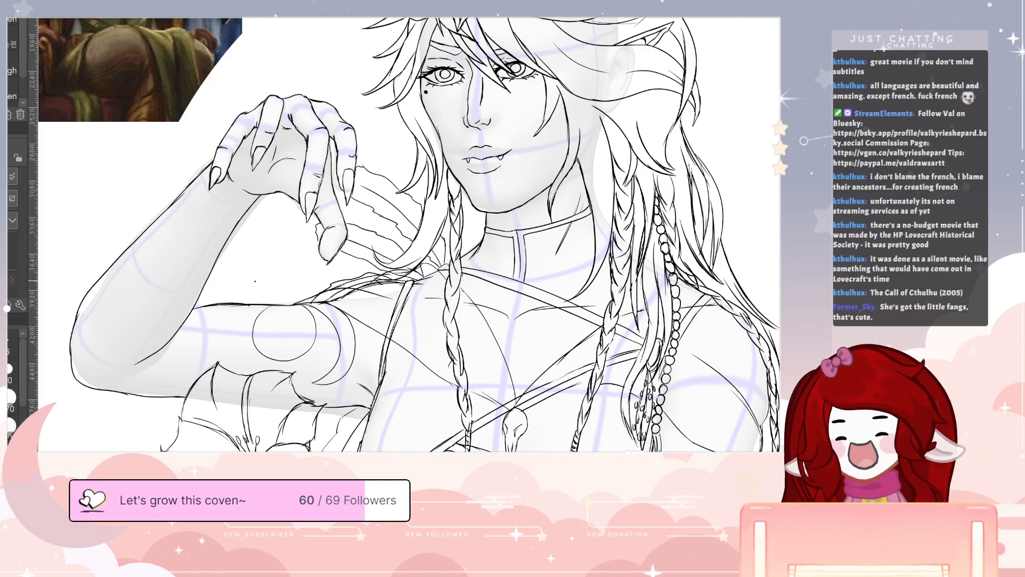
- Draw a mirrored crescent moon on the elbow side of the circle and tidy the arm's top line at the elbow crease
mouse_move(230, 304)
mouse_down()
mouse_move(215, 337)
mouse_move(216, 325)
mouse_move(242, 370)
mouse_up()
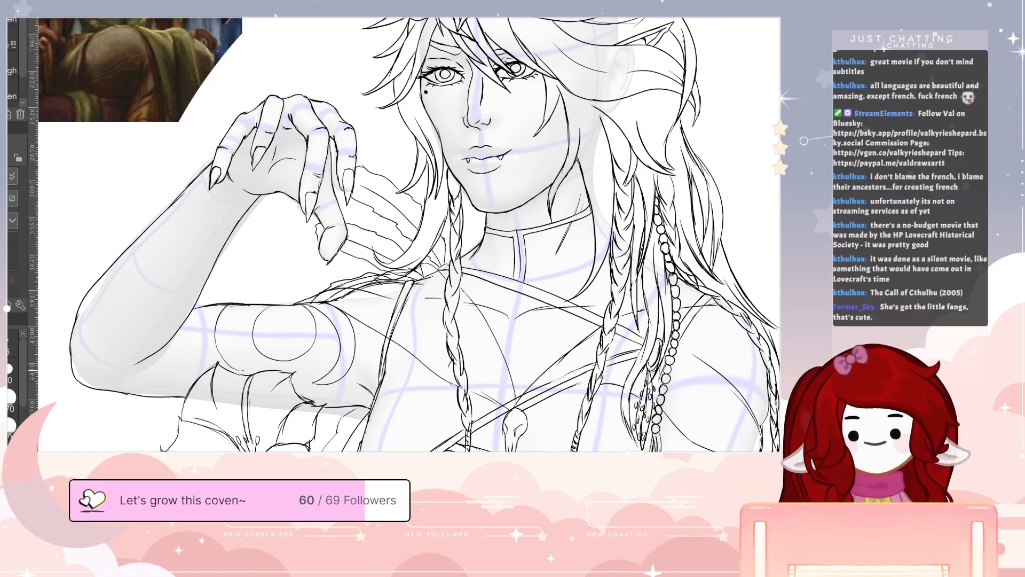
key(ctrl+z)
key(ctrl+z)
mouse_move(225, 306)
mouse_down()
mouse_move(215, 347)
mouse_move(235, 374)
mouse_move(237, 312)
mouse_up()
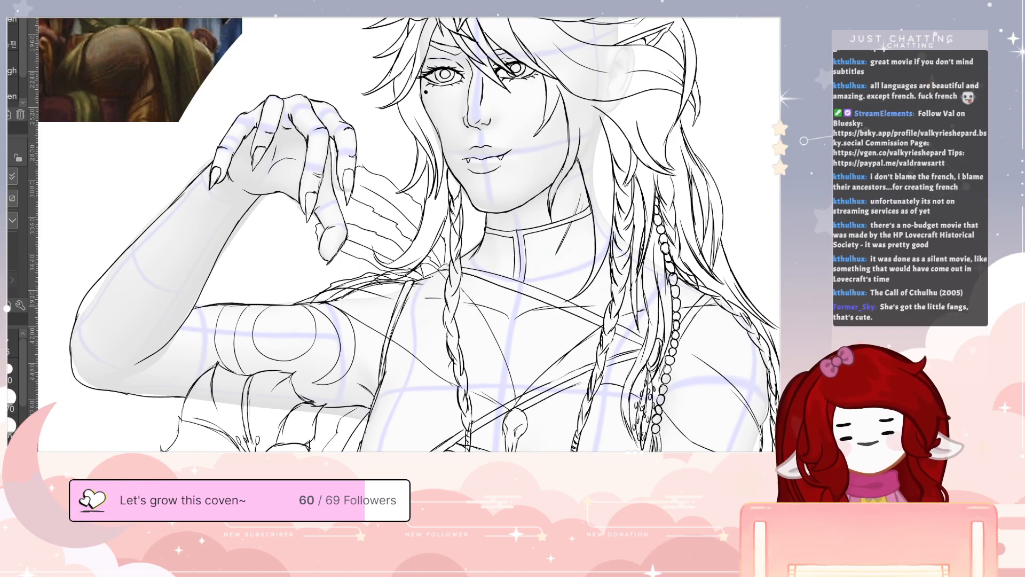
key(e)
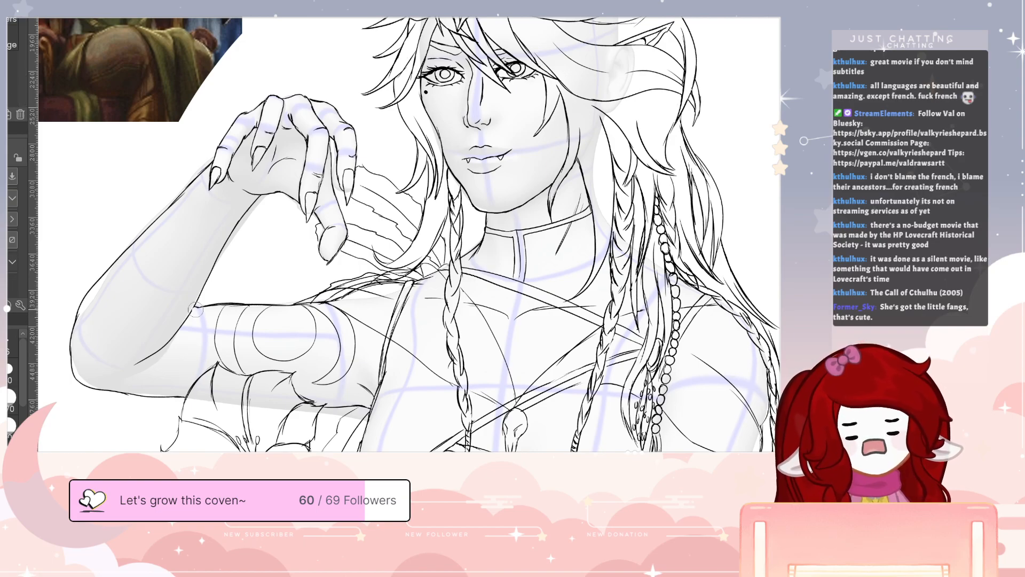
key(p)
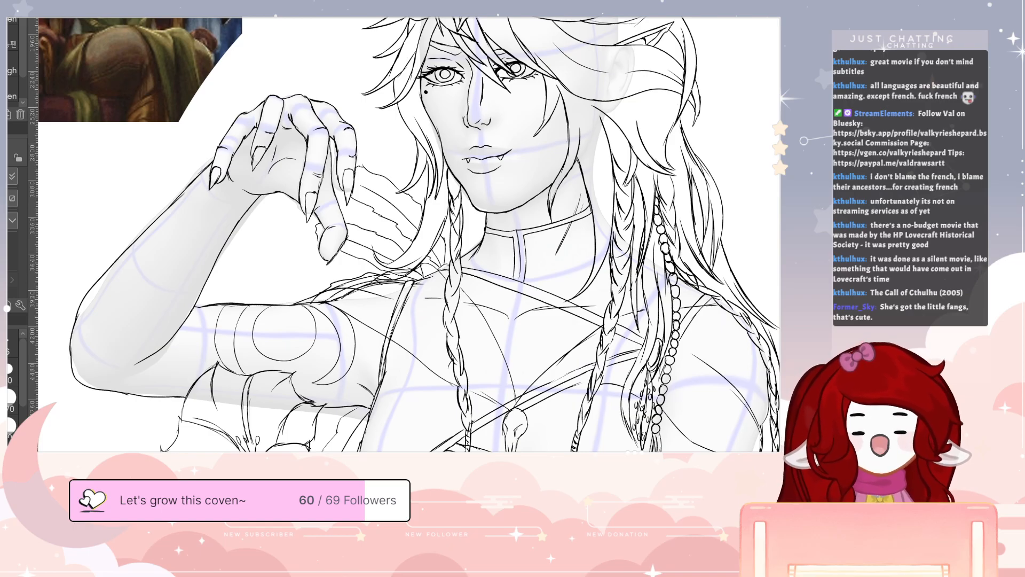
- Draw a downward-opening crescent moon on the midriff, centred just beneath the bust
drag(634, 455, 571, 353)
mouse_move(680, 426)
mouse_down()
mouse_move(617, 467)
mouse_move(591, 431)
mouse_move(584, 438)
mouse_move(594, 423)
mouse_up()
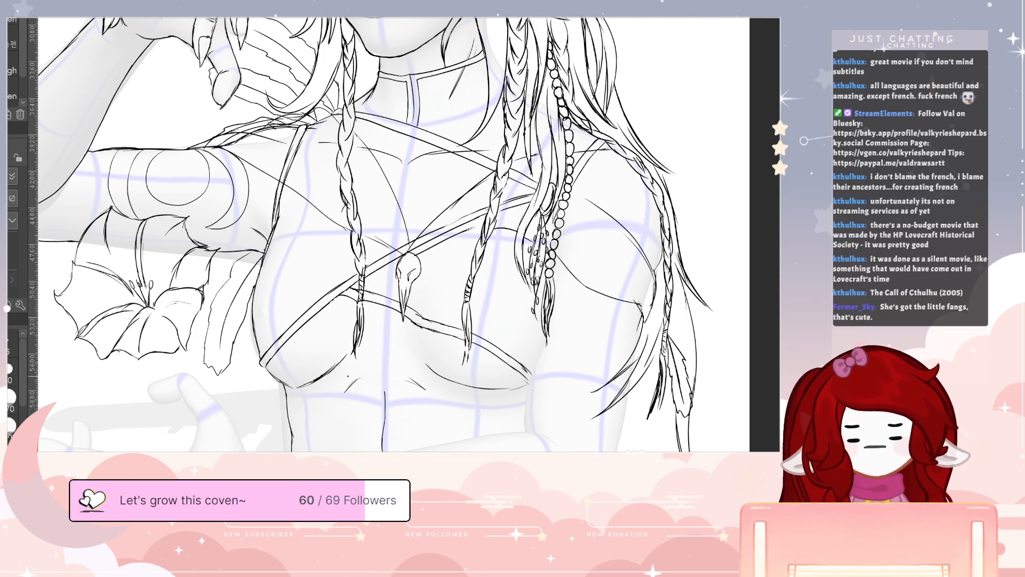
mouse_move(347, 377)
mouse_down()
mouse_move(377, 345)
mouse_move(413, 356)
mouse_move(420, 386)
mouse_up()
mouse_move(349, 374)
mouse_down()
mouse_move(346, 389)
mouse_move(374, 354)
mouse_move(393, 356)
mouse_move(417, 389)
mouse_up()
drag(355, 369, 351, 395)
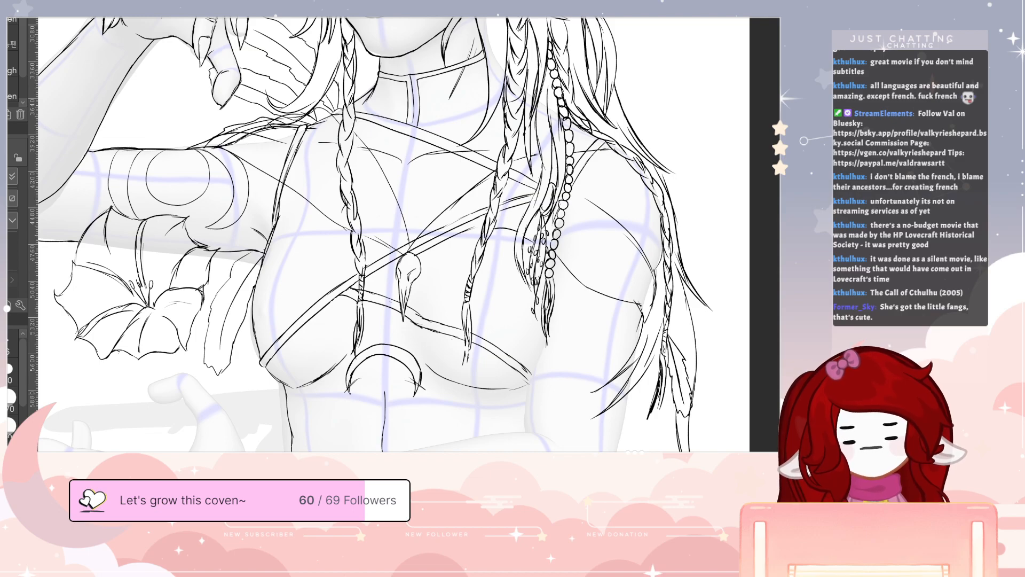
- Add a vertical column of small circles and dots along the body's centre line, inside and above the midriff crescent
drag(379, 364, 378, 382)
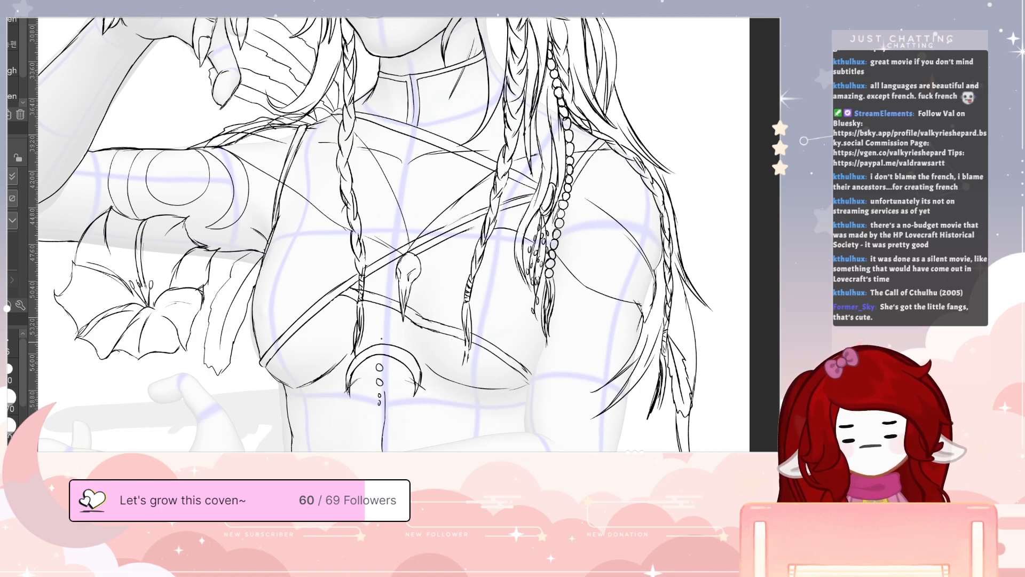
drag(383, 323, 384, 317)
click(384, 310)
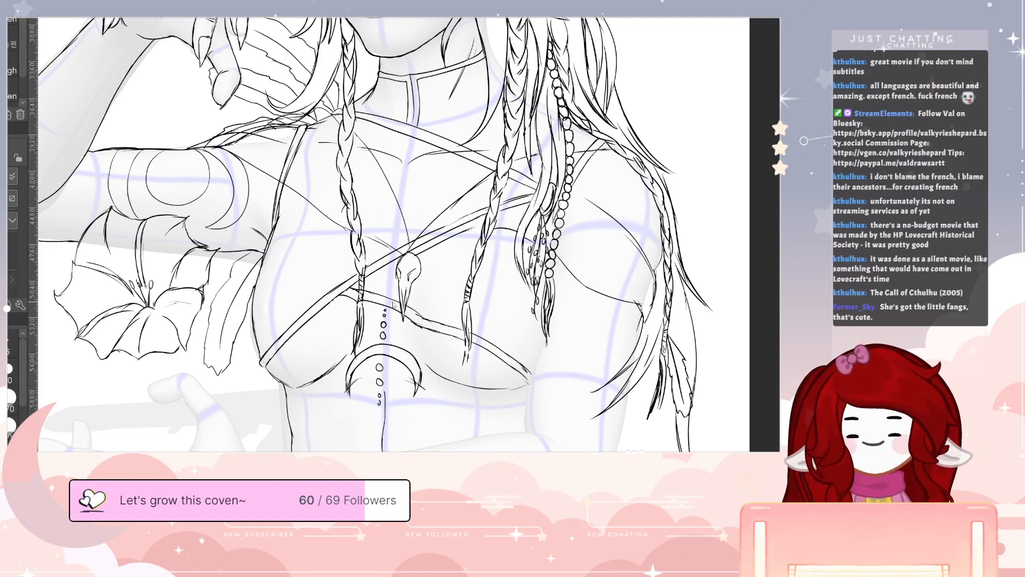
- Draw a curved double-line bangle around the raised arm's wrist and erase the overlapping line ends
drag(427, 288, 348, 281)
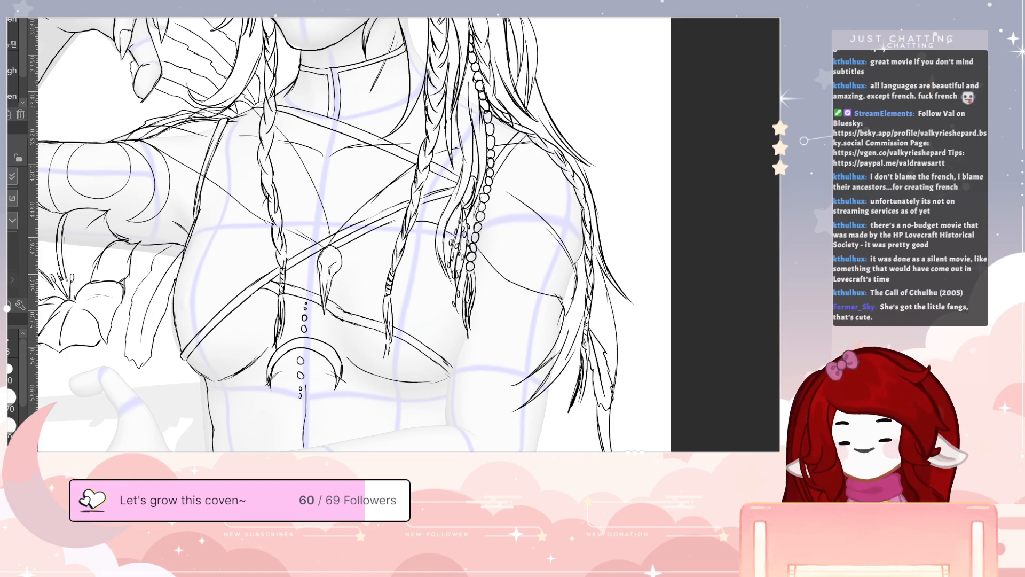
scroll(606, 400, down, 4)
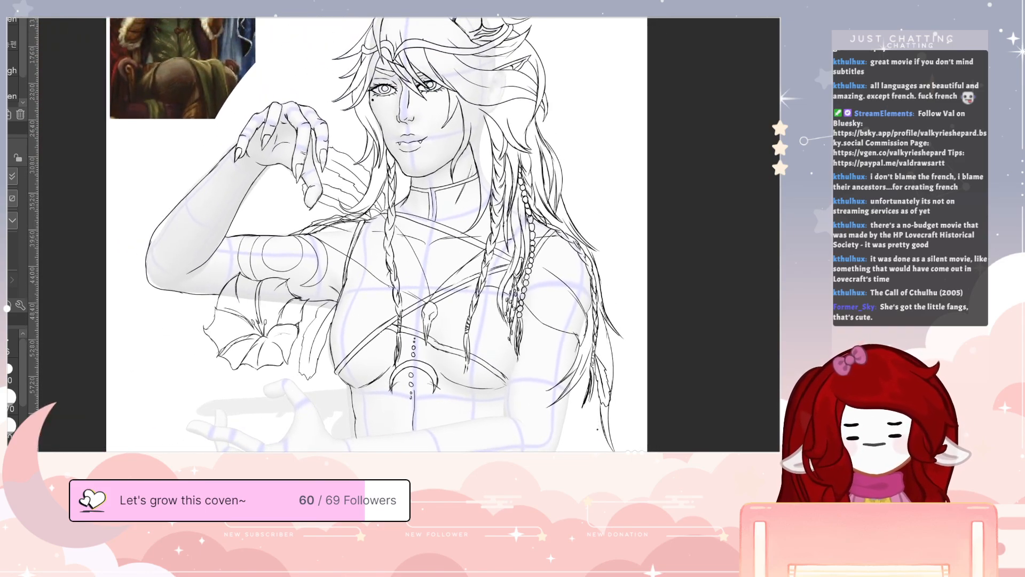
drag(612, 443, 658, 530)
drag(554, 452, 563, 456)
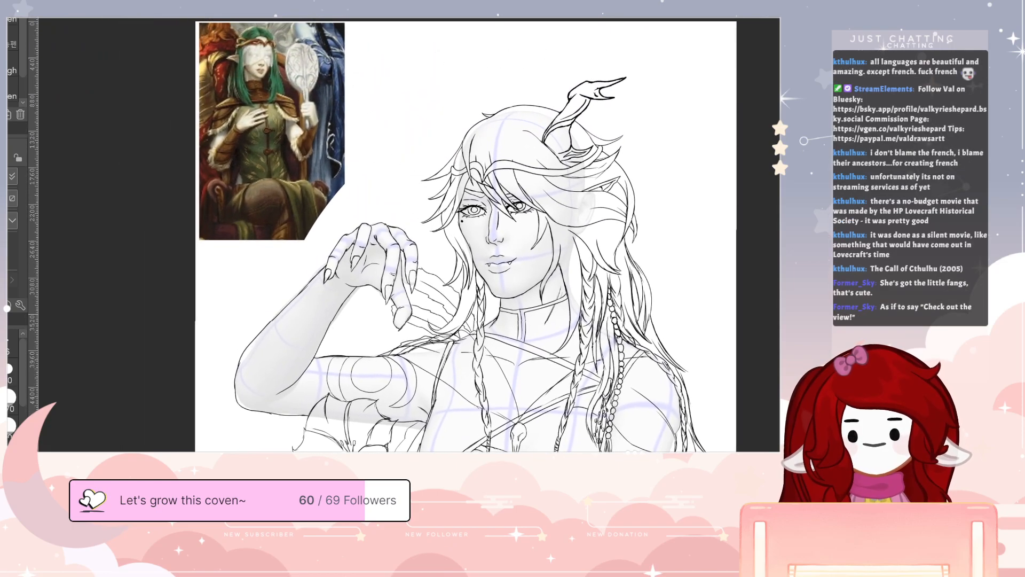
scroll(405, 397, up, 4)
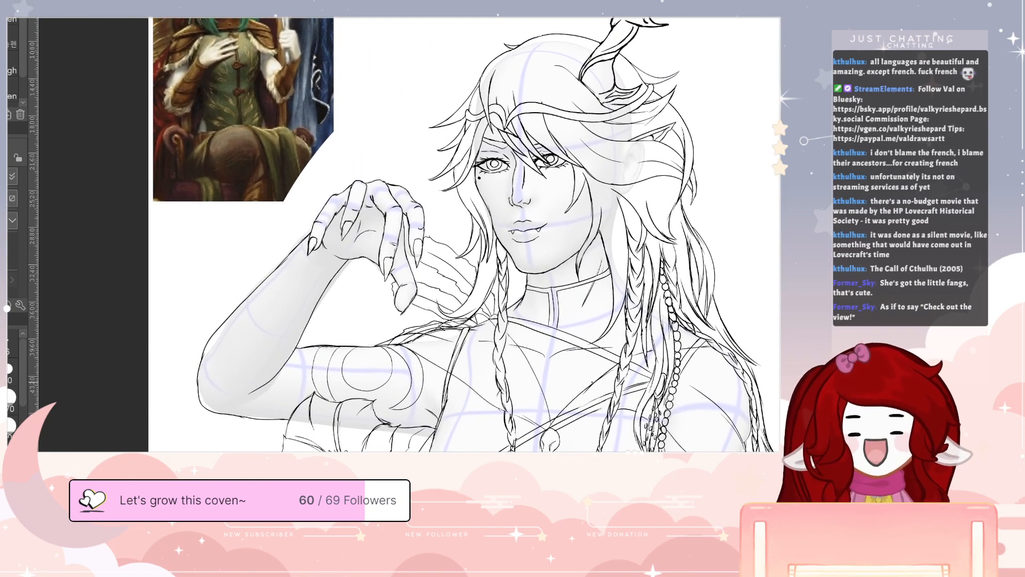
scroll(420, 353, up, 4)
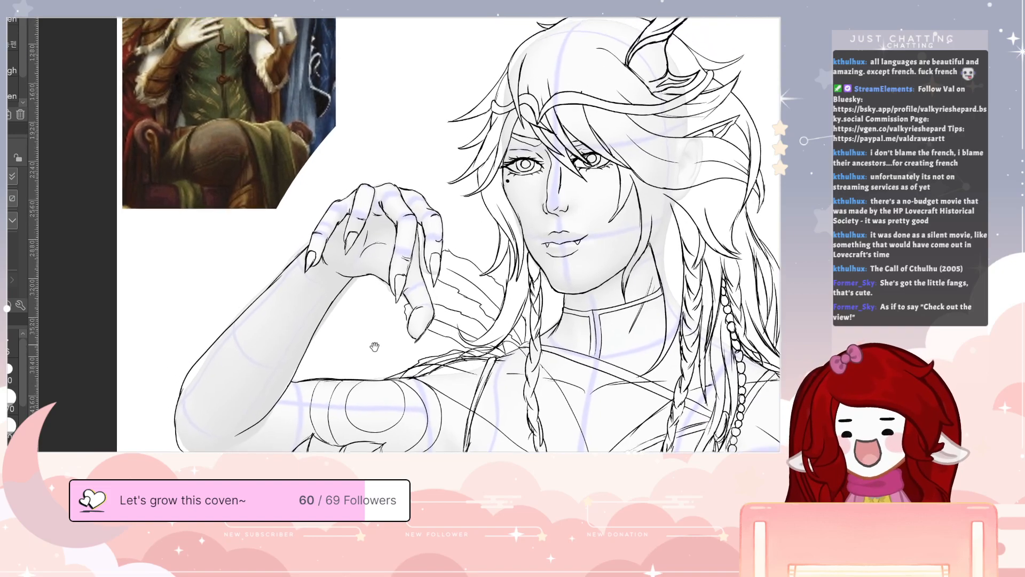
scroll(394, 368, up, 2)
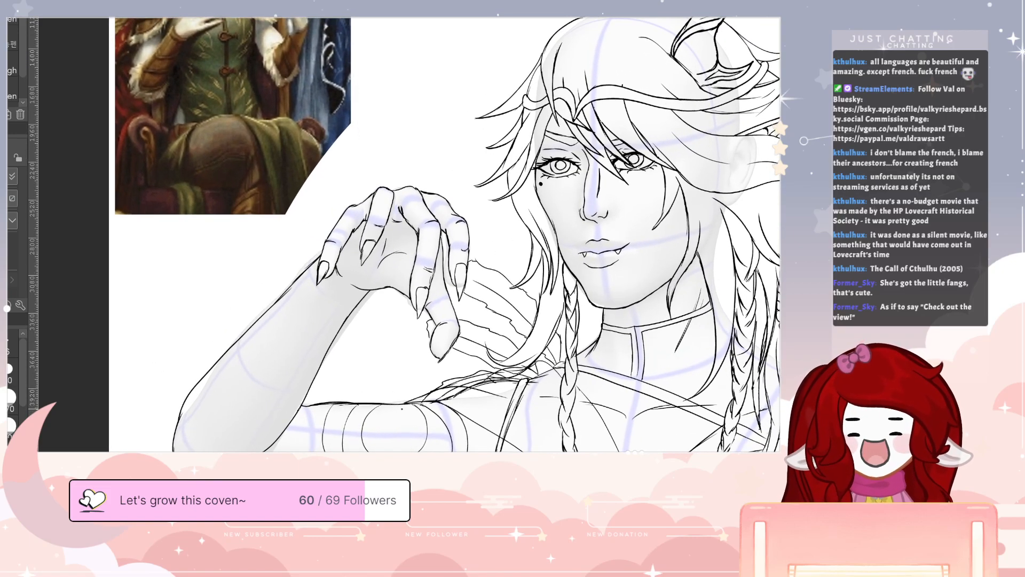
scroll(404, 380, up, 1)
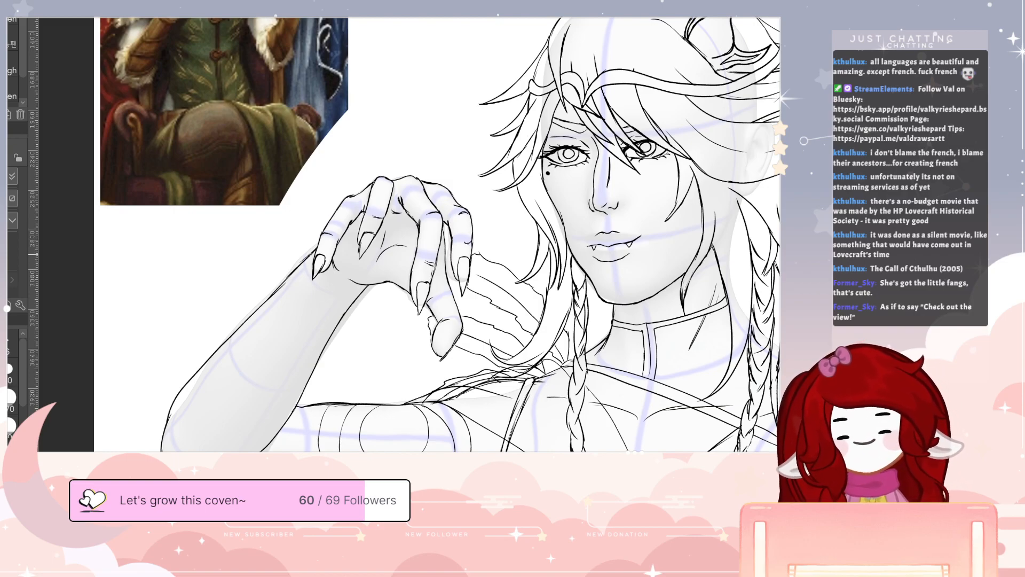
mouse_move(312, 251)
mouse_down()
mouse_move(302, 286)
mouse_move(317, 305)
mouse_move(344, 312)
mouse_move(357, 300)
mouse_move(337, 307)
mouse_move(304, 256)
mouse_up()
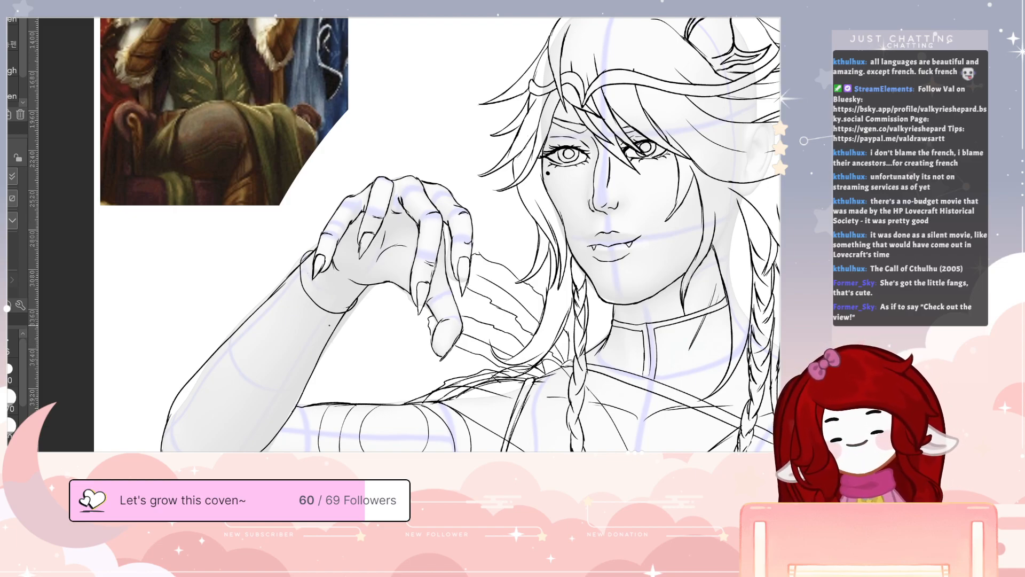
mouse_move(307, 255)
mouse_down()
mouse_move(318, 295)
mouse_move(353, 307)
mouse_up()
key(e)
drag(307, 261, 303, 262)
drag(350, 309, 349, 308)
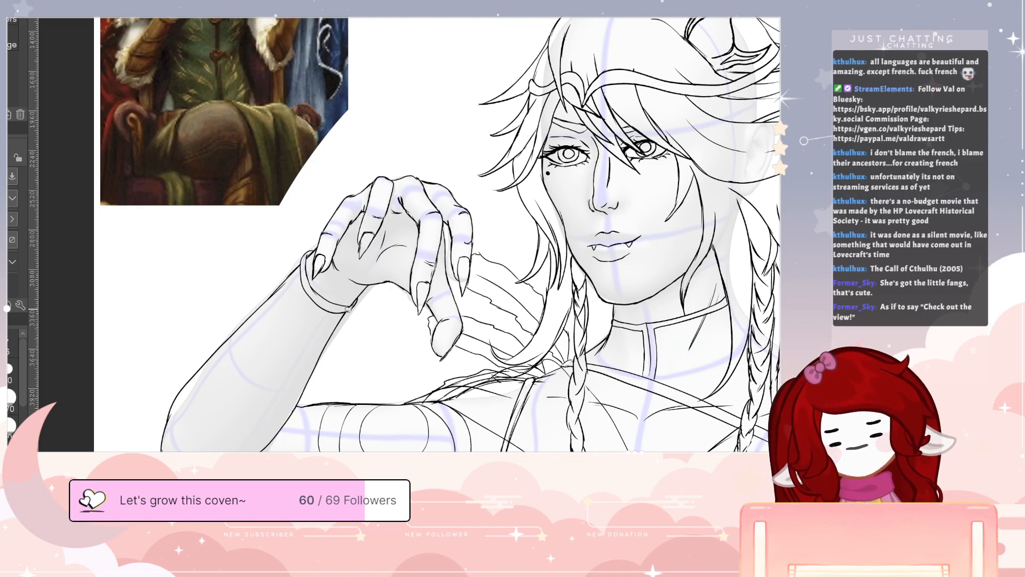
- Draw a looser double-line bracelet drooping from the raised wrist past the forearm's edge and clean up its overlaps
key(p)
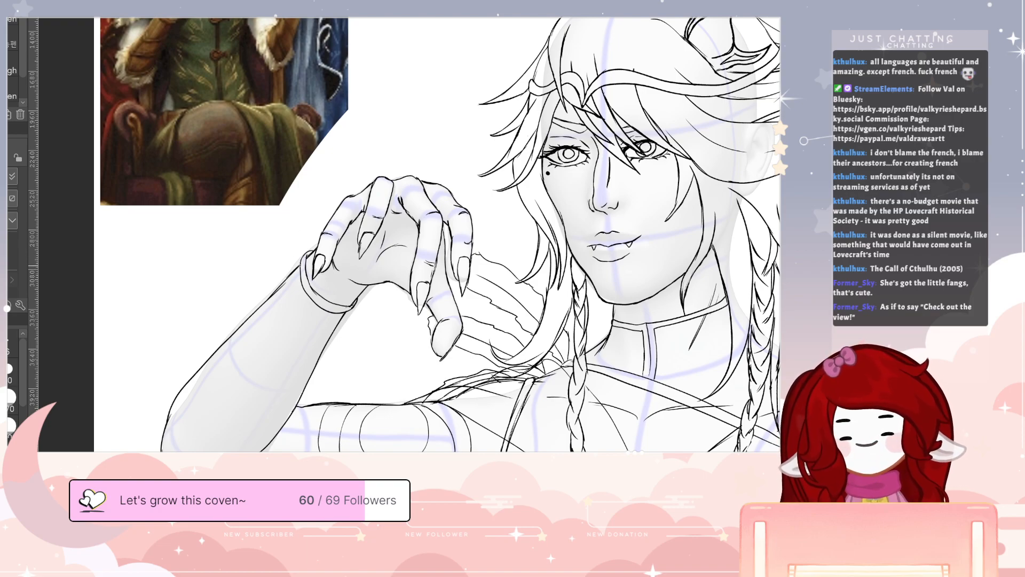
mouse_move(300, 259)
mouse_down()
mouse_move(289, 311)
mouse_move(309, 373)
mouse_move(334, 346)
mouse_up()
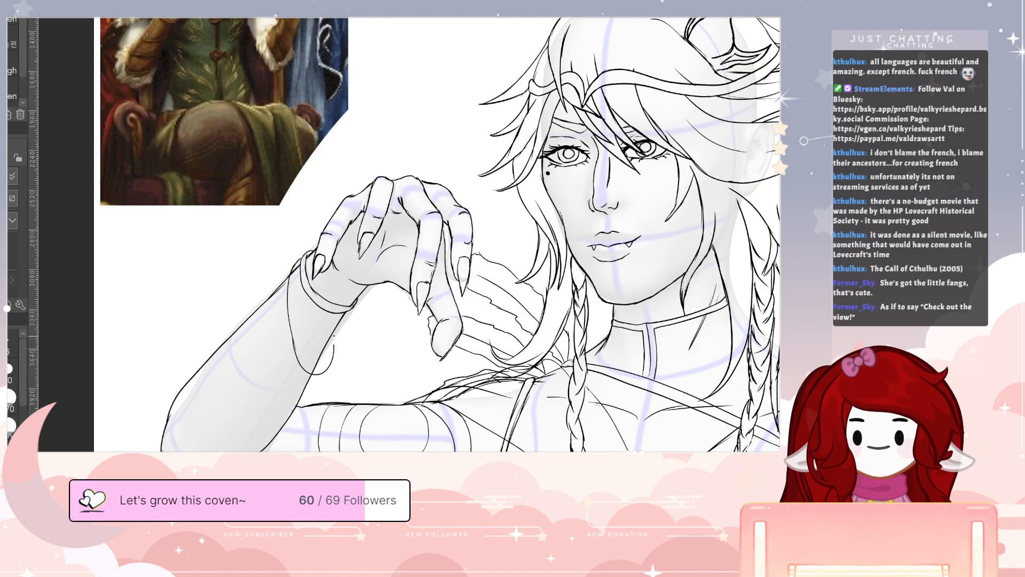
mouse_move(295, 269)
mouse_down()
mouse_move(297, 337)
mouse_move(313, 369)
mouse_move(327, 354)
mouse_up()
key(ctrl+z)
mouse_move(294, 321)
mouse_down()
mouse_move(317, 370)
mouse_move(331, 333)
mouse_up()
key(ctrl+z)
key(e)
drag(314, 370, 311, 373)
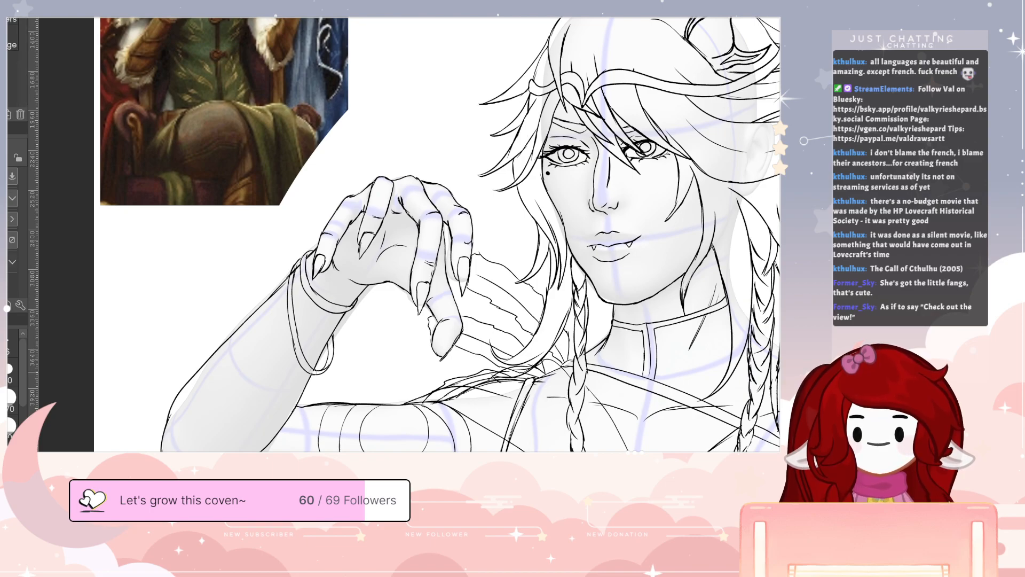
key(p)
key(e)
drag(291, 278, 295, 266)
key(p)
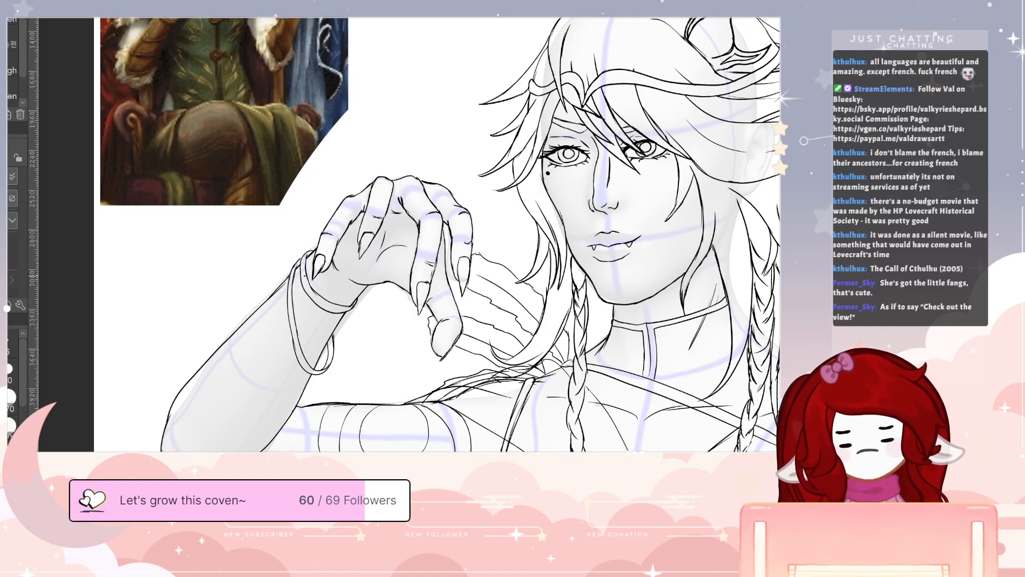
- Draw a ragged strip hanging from the bracelet along the forearm's outer edge and erase the contour lines crossing it
mouse_move(292, 269)
mouse_down()
mouse_move(262, 336)
mouse_move(276, 335)
mouse_move(281, 286)
mouse_up()
key(e)
key(p)
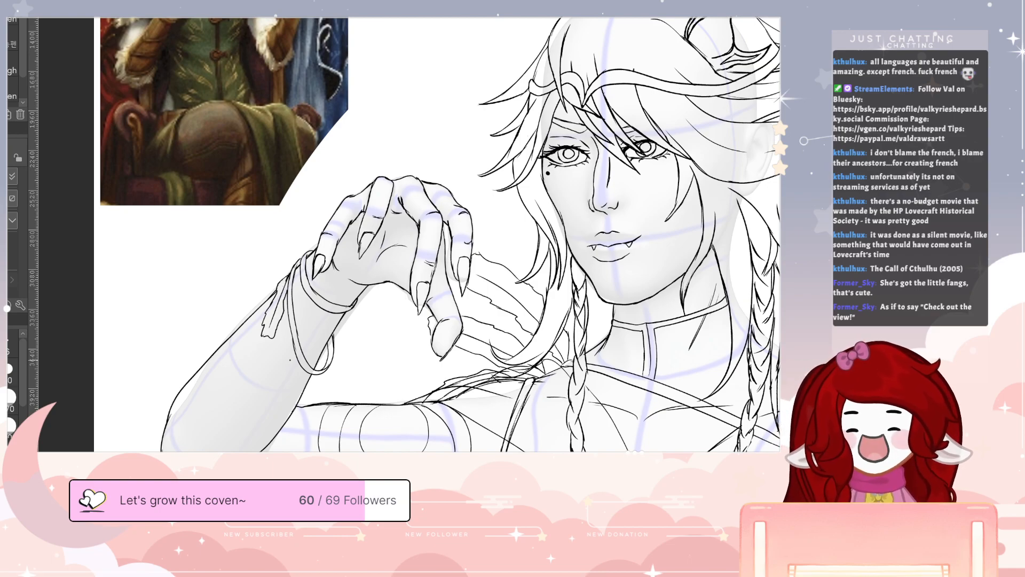
key(e)
drag(271, 337, 274, 332)
key(p)
key(e)
key(p)
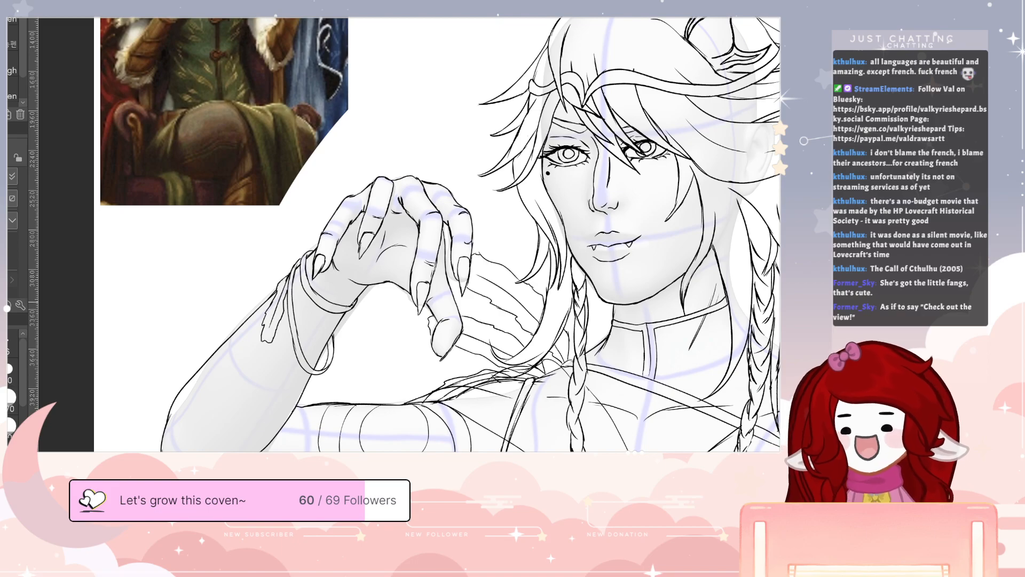
- Add small beads and a round charm between the wrist bangle and the loose bracelet
key(e)
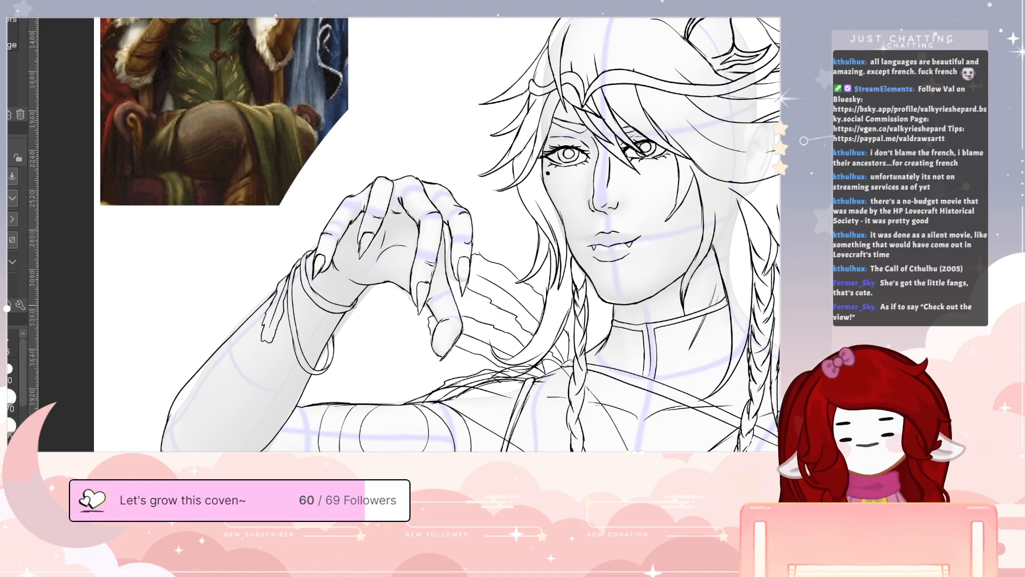
key(p)
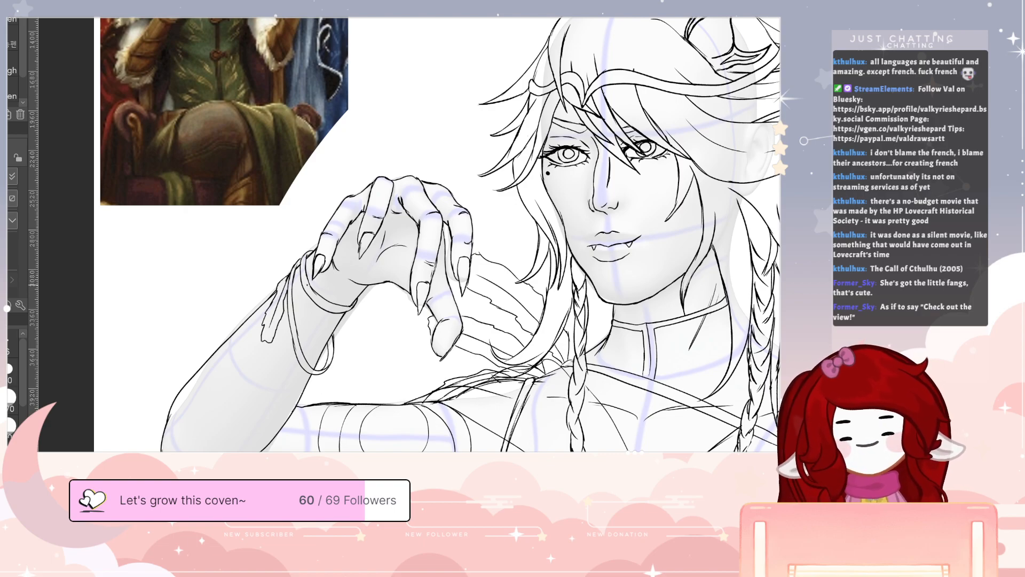
mouse_move(302, 287)
mouse_down()
mouse_move(302, 310)
mouse_move(301, 290)
mouse_move(339, 321)
mouse_move(318, 320)
mouse_move(330, 320)
mouse_up()
key(e)
key(p)
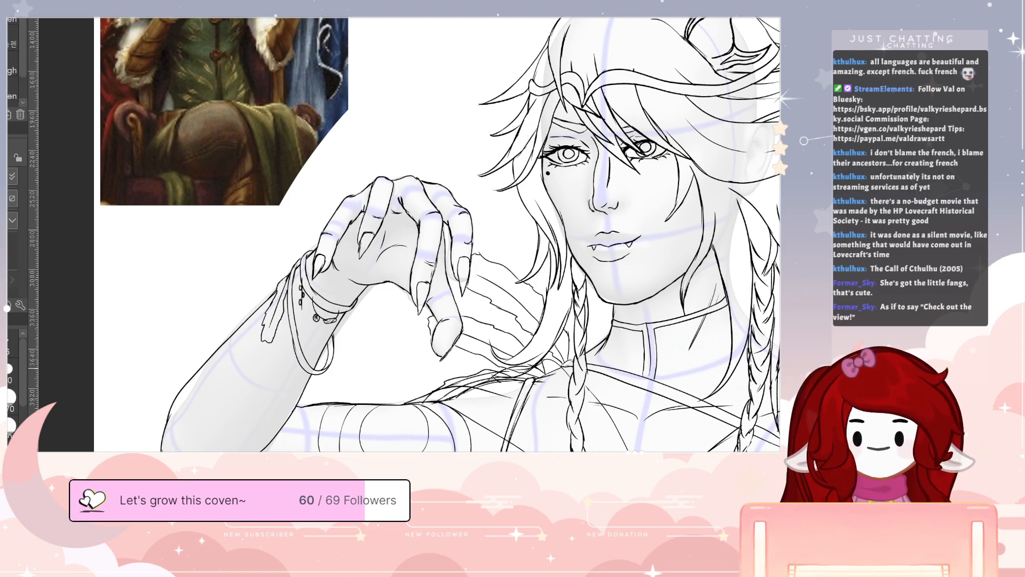
- Erase the upper line of the strap beneath the bust and redraw it as a smooth curve
drag(438, 365, 396, 264)
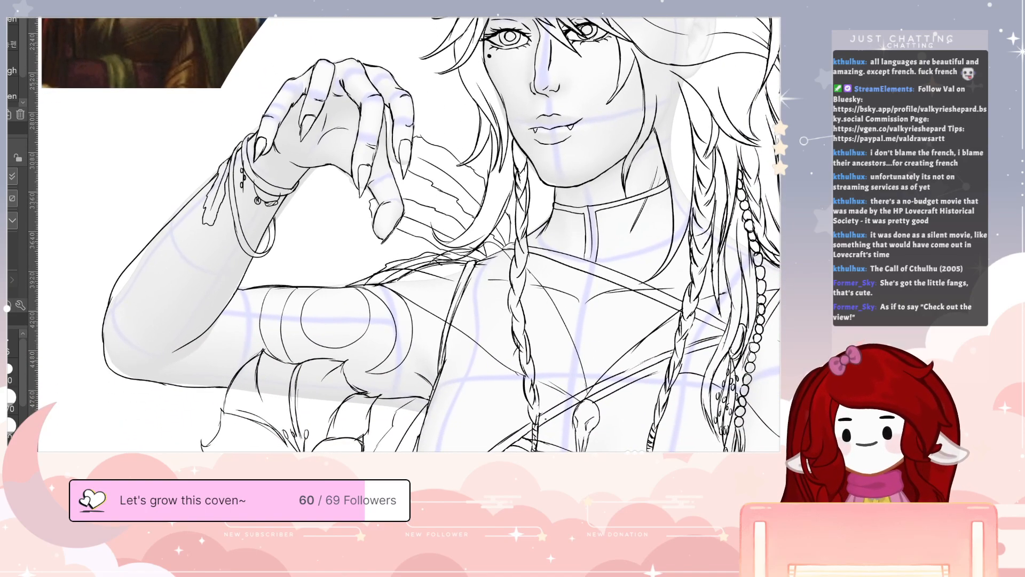
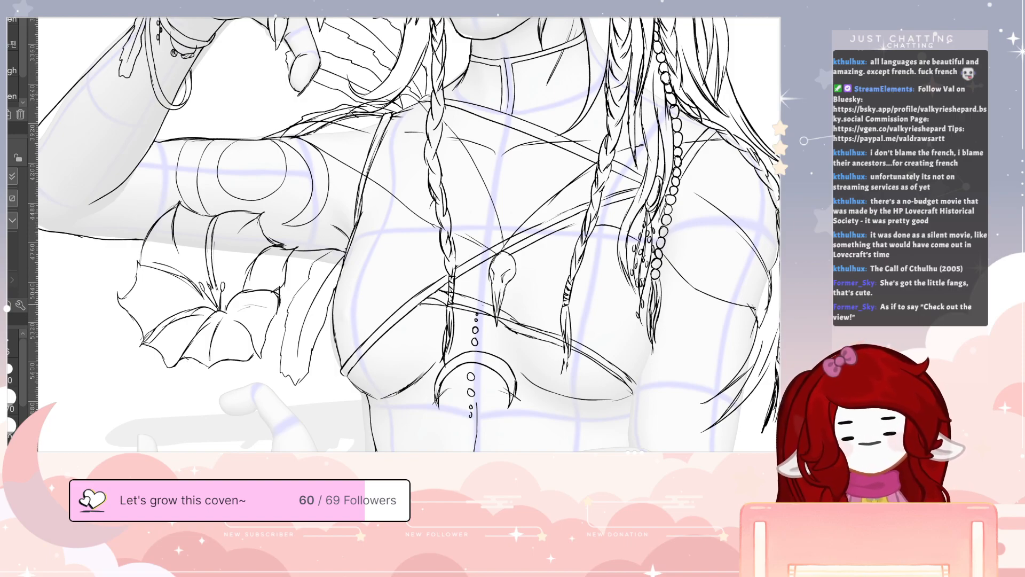
key(e)
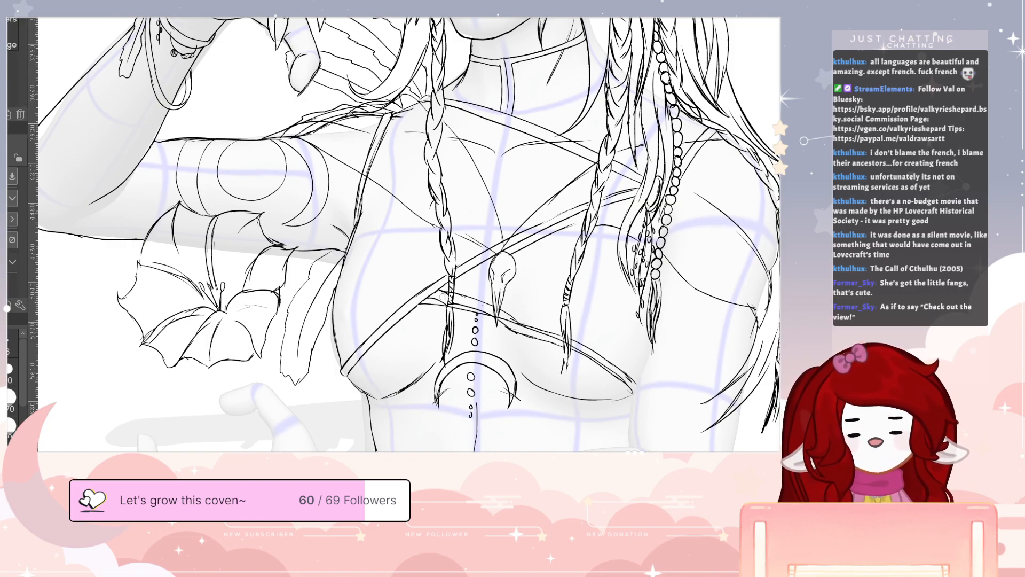
drag(431, 299, 440, 291)
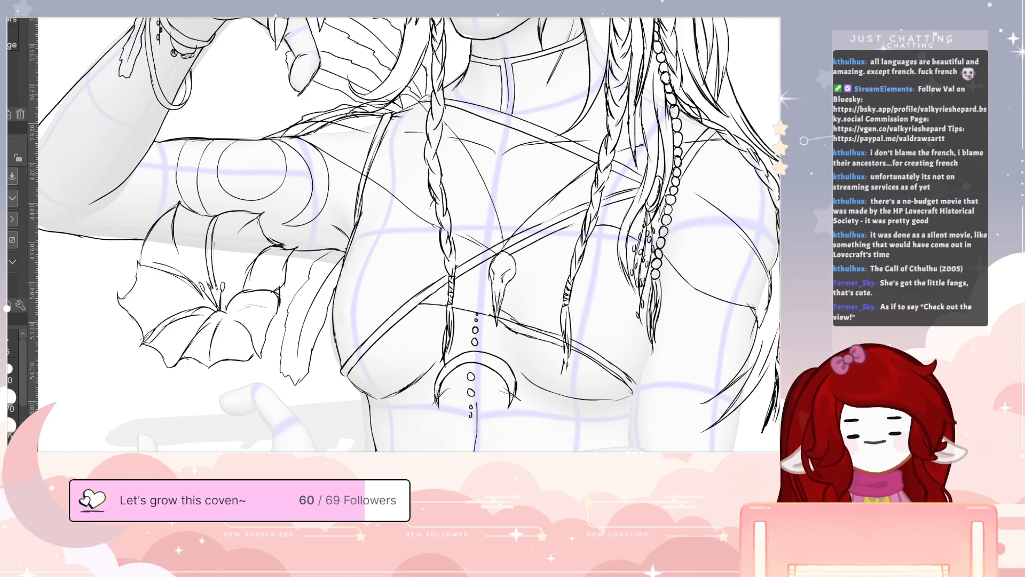
mouse_move(508, 327)
mouse_down()
mouse_move(550, 340)
mouse_move(556, 332)
mouse_move(557, 341)
mouse_up()
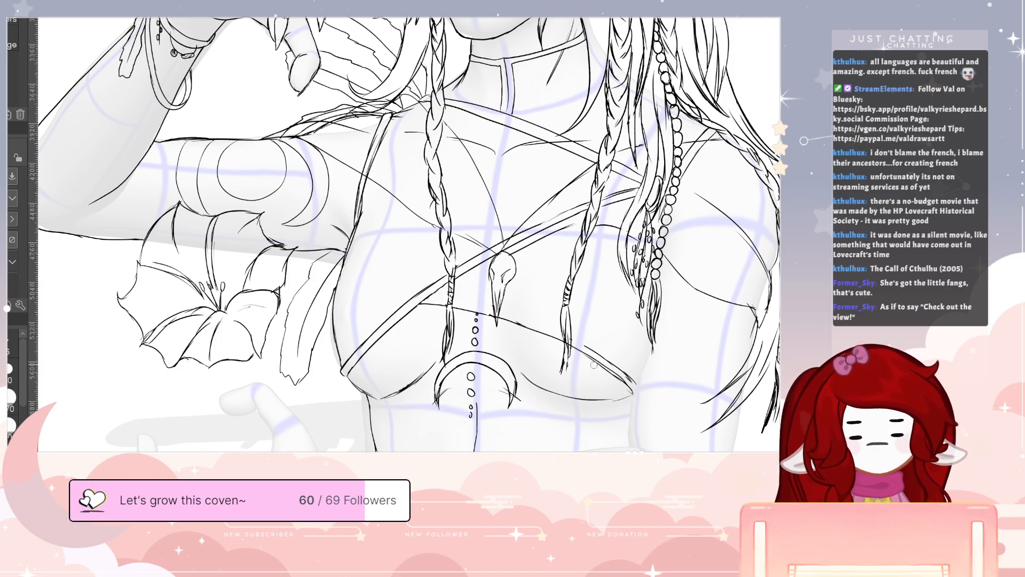
key(p)
mouse_move(609, 361)
mouse_down()
mouse_move(502, 313)
mouse_move(429, 297)
mouse_up()
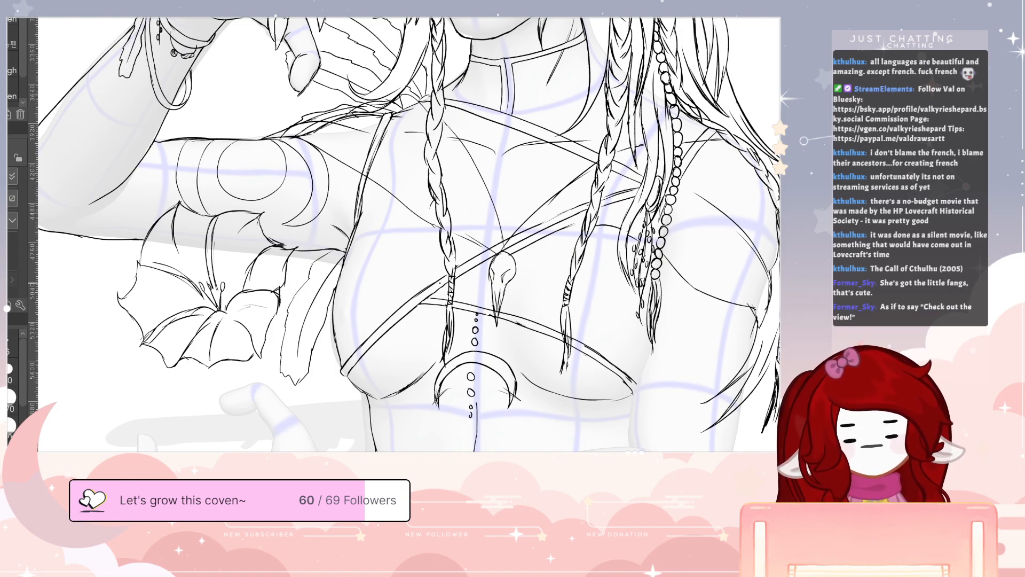
key(e)
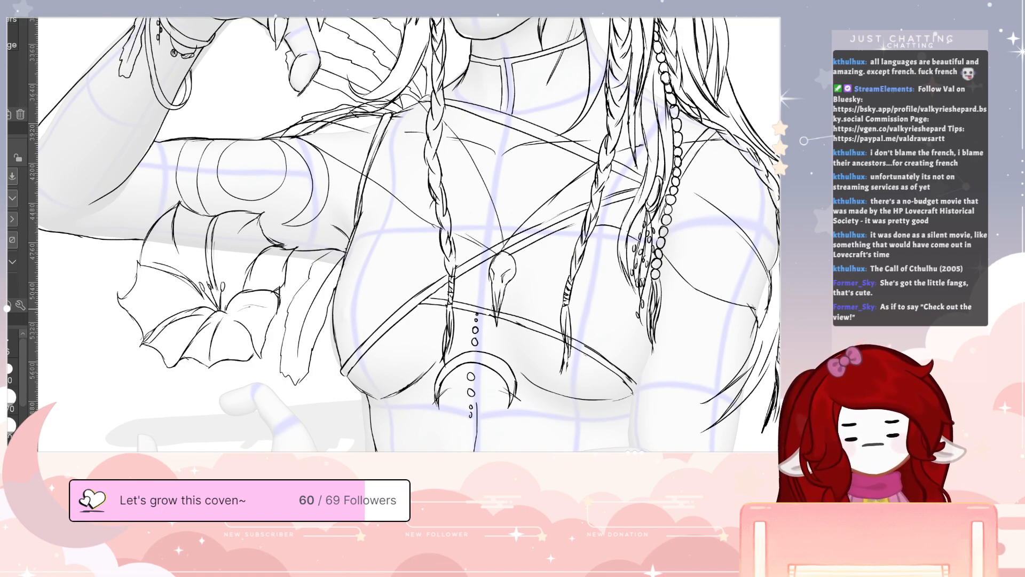
key(p)
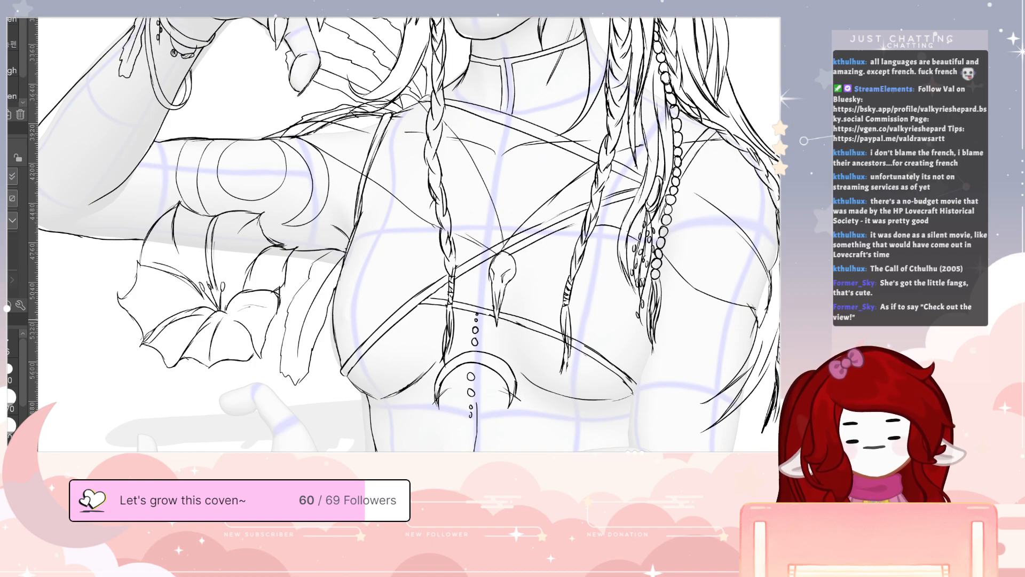
- Redraw the tip of the braid that crosses the underbust strap and erase the strap lines showing through it
key(e)
drag(569, 329, 565, 372)
key(p)
drag(570, 347, 567, 367)
key(e)
drag(571, 331, 569, 345)
key(p)
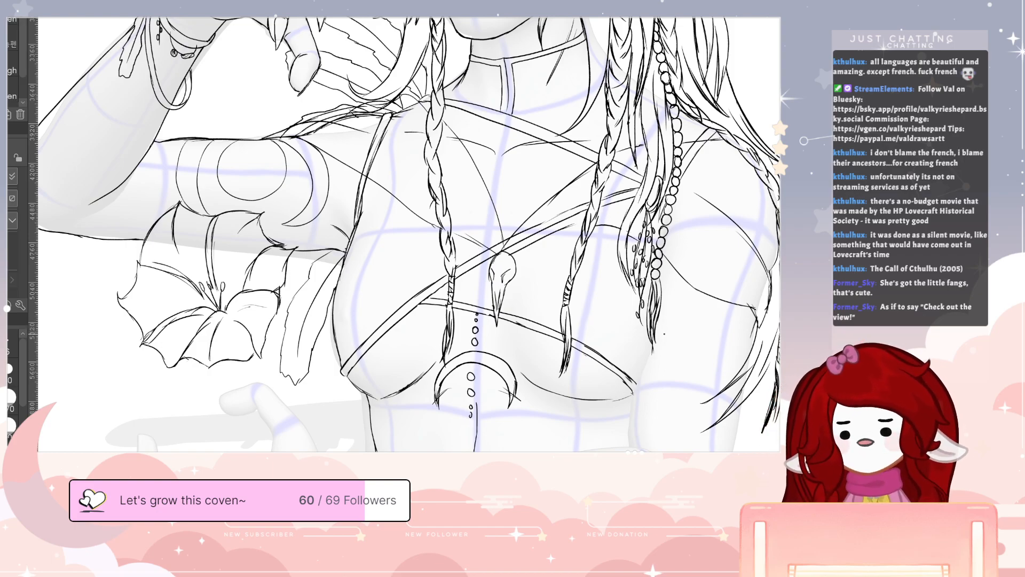
- Draw the lowered arm's inner contour from the bust to the elbow and the forearm's upper contour to the wrist
drag(775, 423, 635, 393)
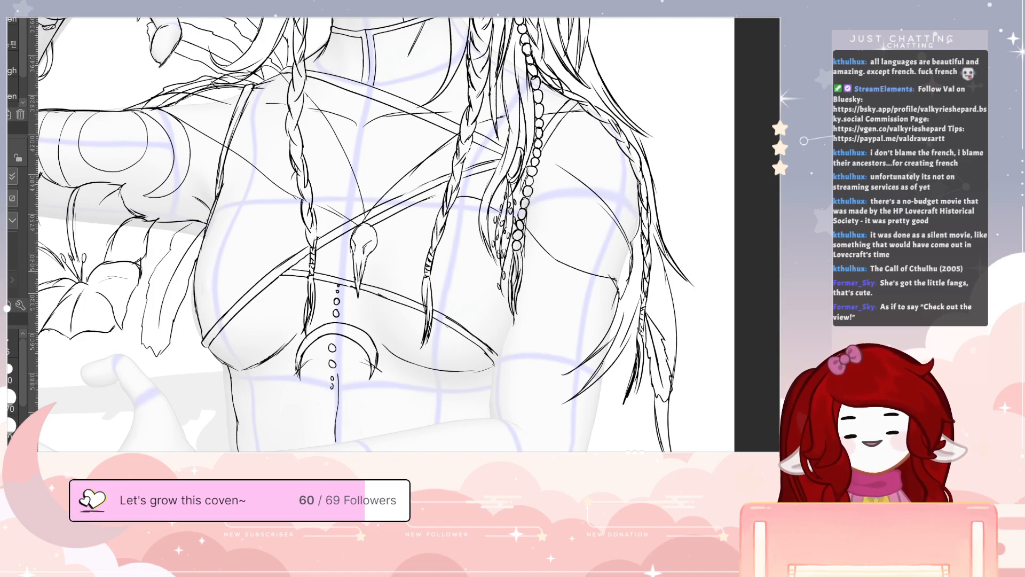
drag(514, 287, 490, 419)
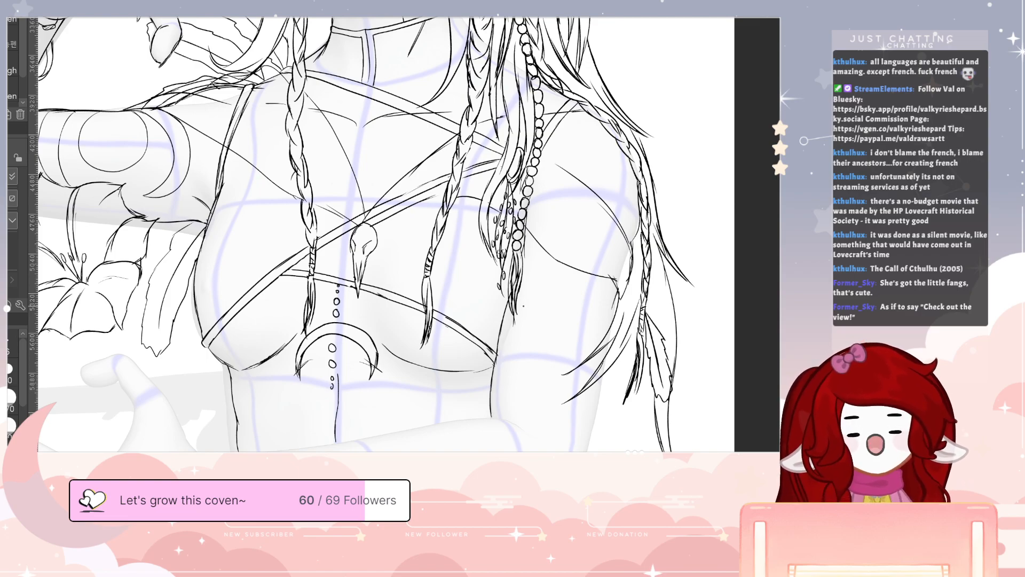
drag(572, 414, 663, 362)
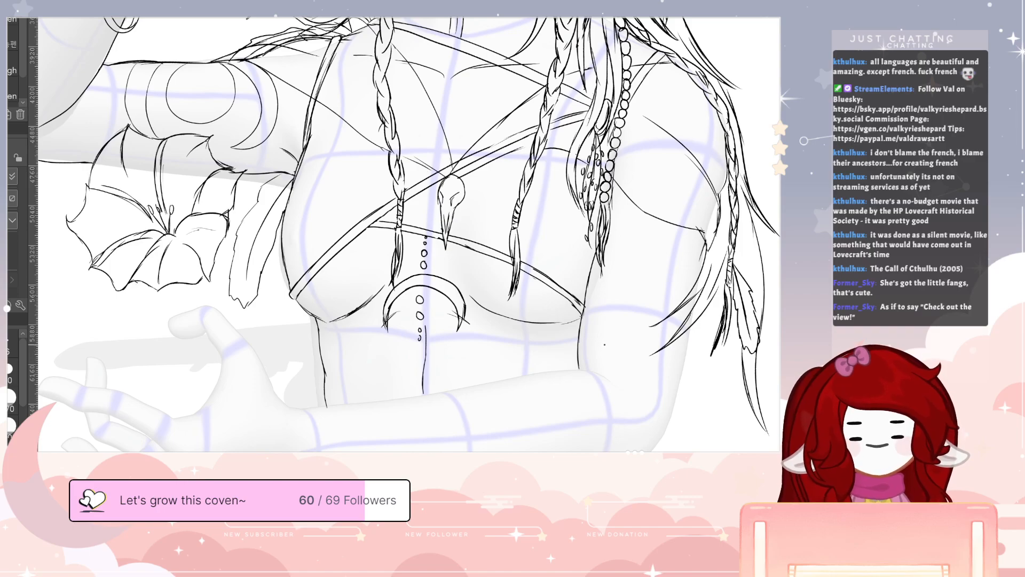
mouse_move(605, 347)
mouse_down()
mouse_move(578, 372)
mouse_move(292, 408)
mouse_up()
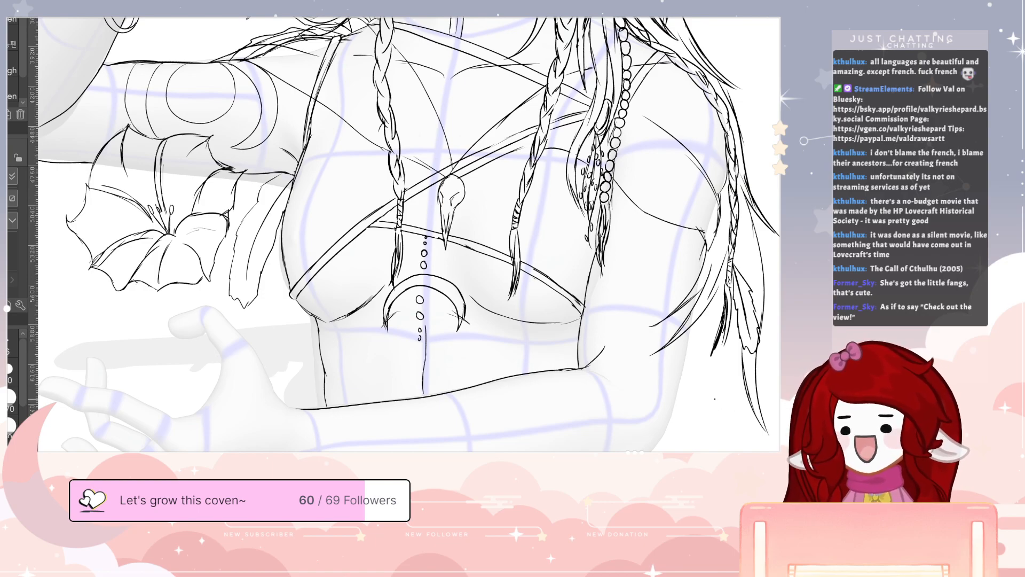
- Draw the lowered arm's outer contour down to the elbow and the forearm's underside contour to the wrist
mouse_move(714, 403)
mouse_down()
mouse_move(663, 370)
mouse_move(690, 339)
mouse_up()
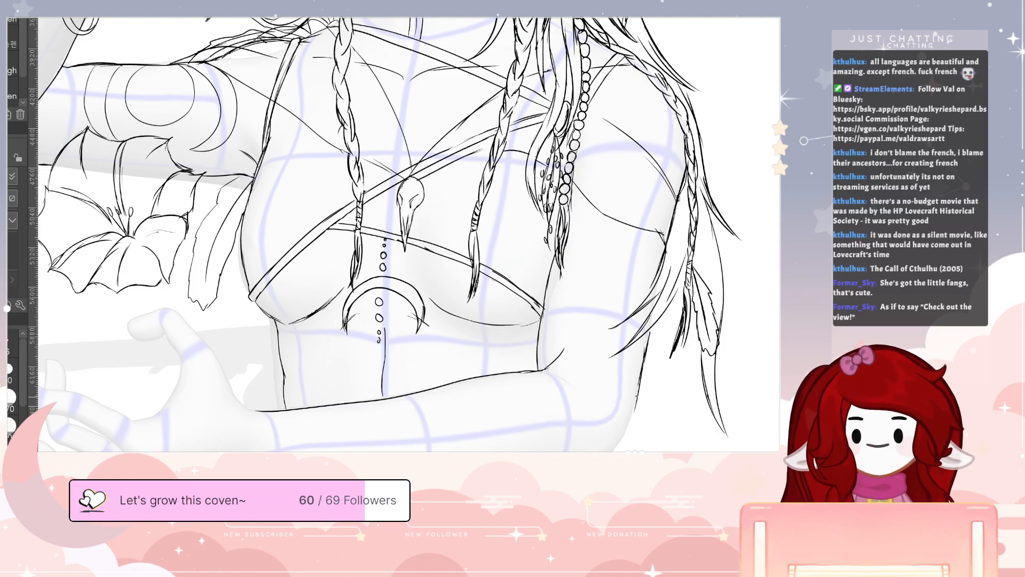
drag(631, 416, 619, 448)
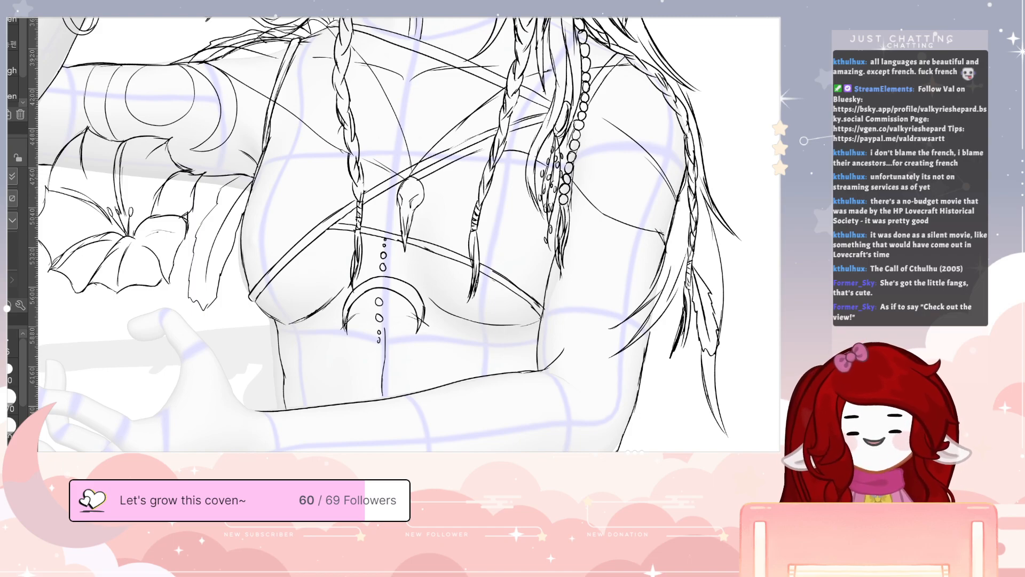
key(r)
drag(561, 153, 561, 379)
mouse_move(353, 282)
mouse_down()
mouse_move(390, 287)
mouse_move(437, 447)
mouse_up()
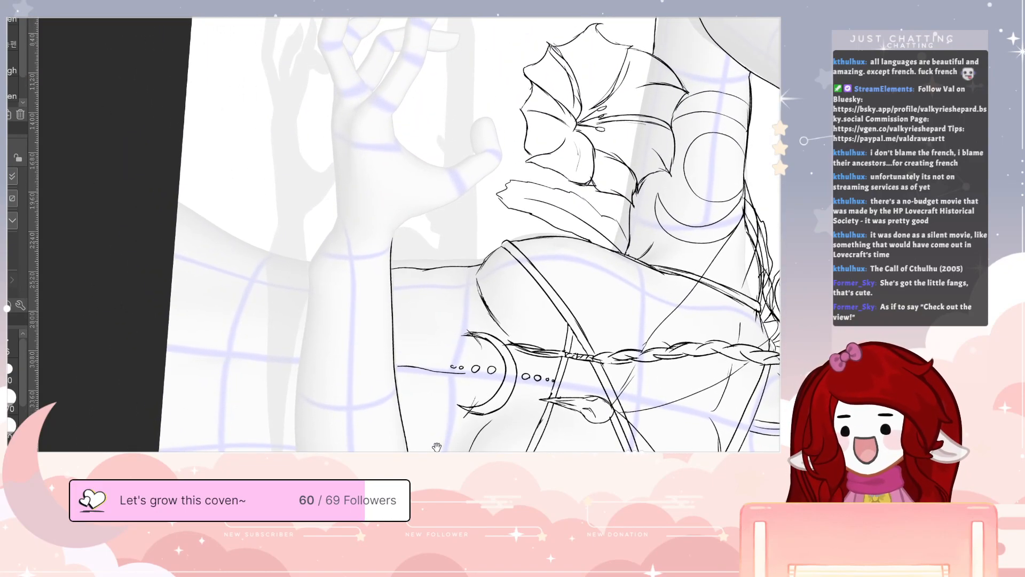
mouse_move(349, 197)
mouse_down()
mouse_move(322, 199)
mouse_move(304, 297)
mouse_move(370, 226)
mouse_move(339, 192)
mouse_up()
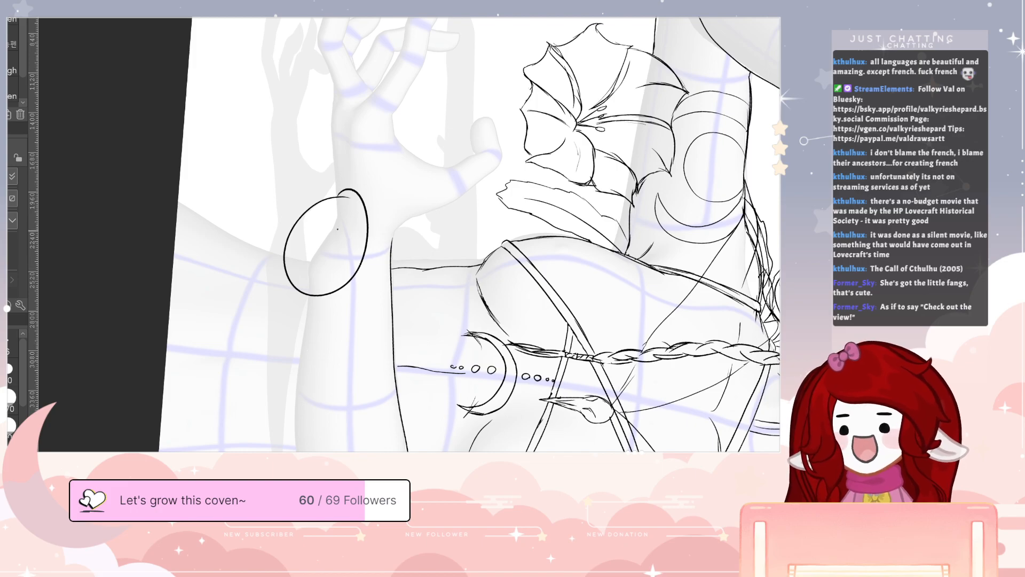
key(ctrl+z)
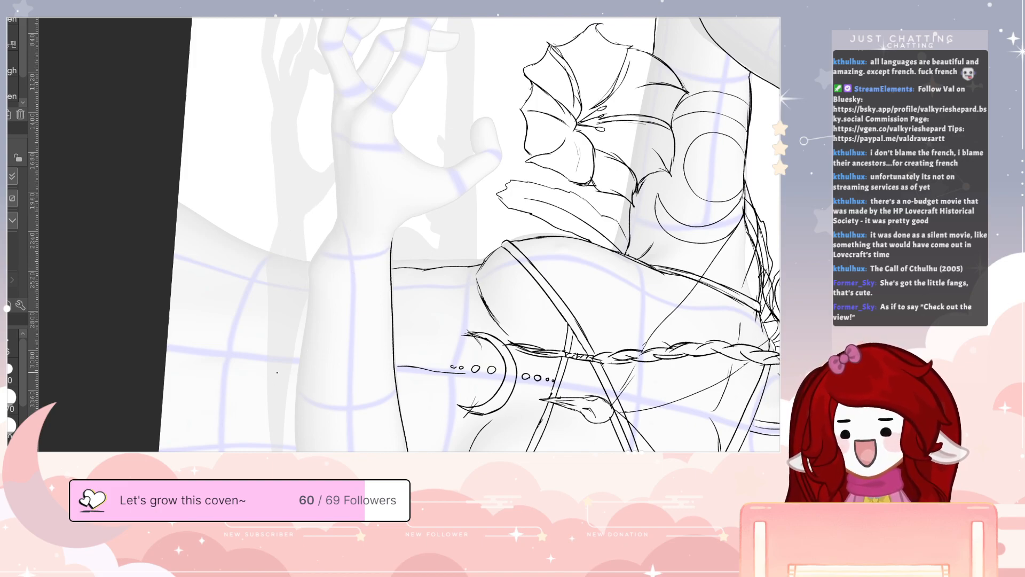
drag(308, 263, 281, 180)
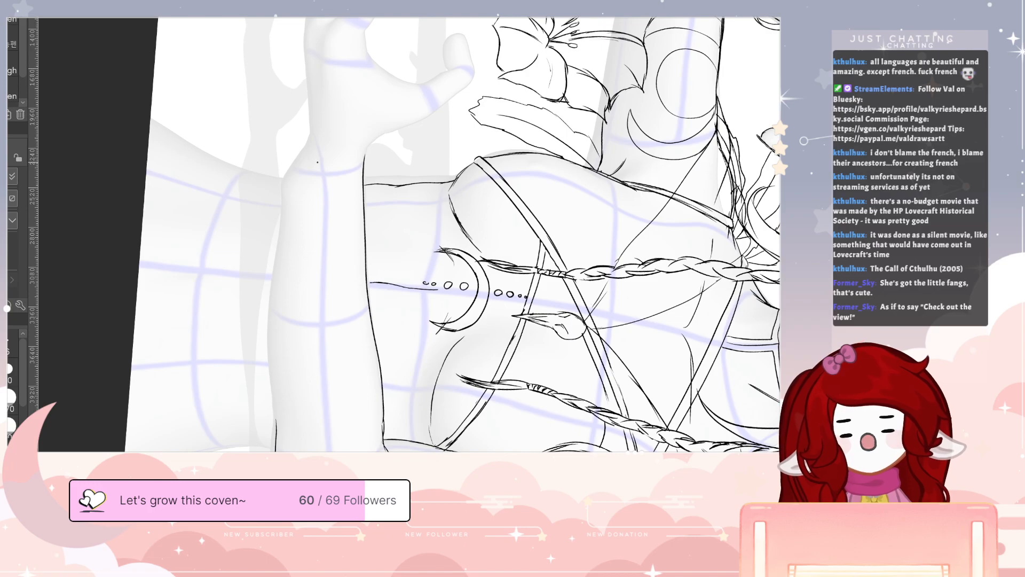
mouse_move(309, 143)
mouse_down()
mouse_move(271, 345)
mouse_move(276, 447)
mouse_up()
- Draw the lower edge of the open hand and its lowest finger with joint creases and a long pointed nail
scroll(409, 235, up, 5)
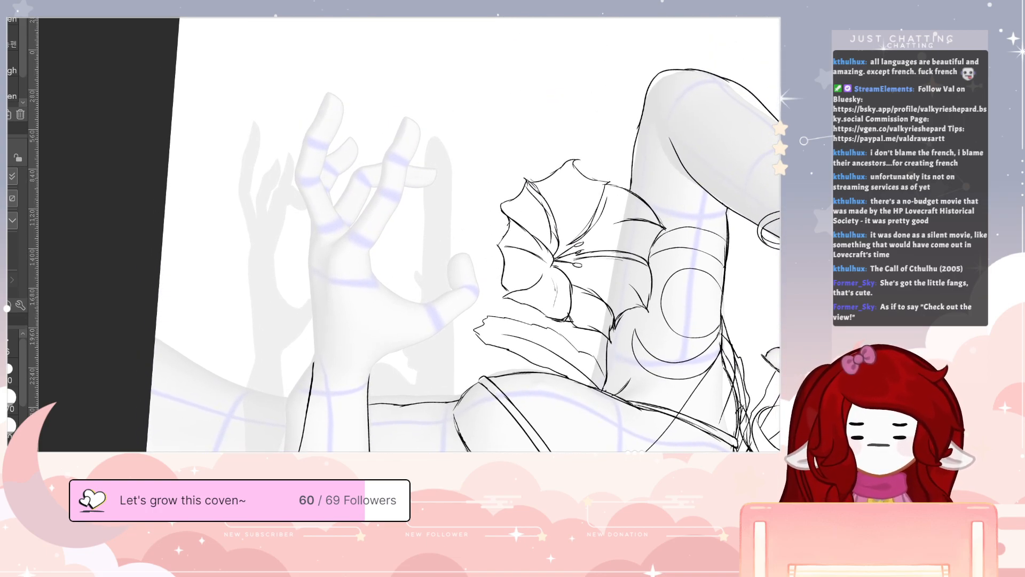
key(ctrl+at)
drag(704, 370, 657, 376)
mouse_move(518, 386)
mouse_down()
mouse_move(366, 413)
mouse_move(324, 431)
mouse_move(224, 407)
mouse_move(257, 411)
mouse_move(256, 391)
mouse_move(337, 409)
mouse_move(308, 406)
mouse_move(334, 405)
mouse_move(372, 379)
mouse_up()
drag(601, 366, 568, 386)
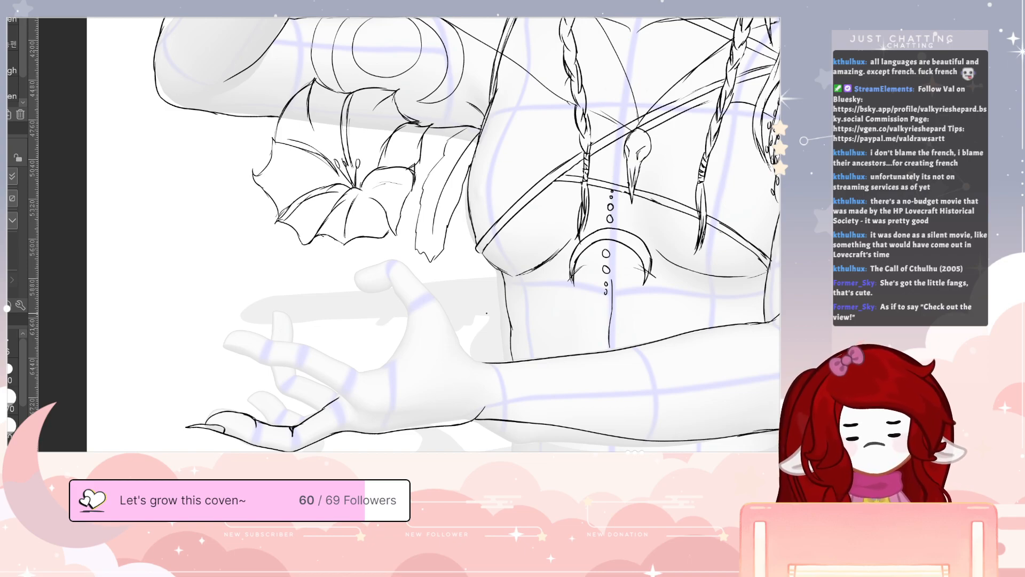
- Draw the thumb with a long pointed nail and curve its inner edge down into the palm
mouse_move(482, 361)
mouse_down()
mouse_move(463, 321)
mouse_move(422, 283)
mouse_move(369, 274)
mouse_move(374, 291)
mouse_move(406, 308)
mouse_move(407, 333)
mouse_up()
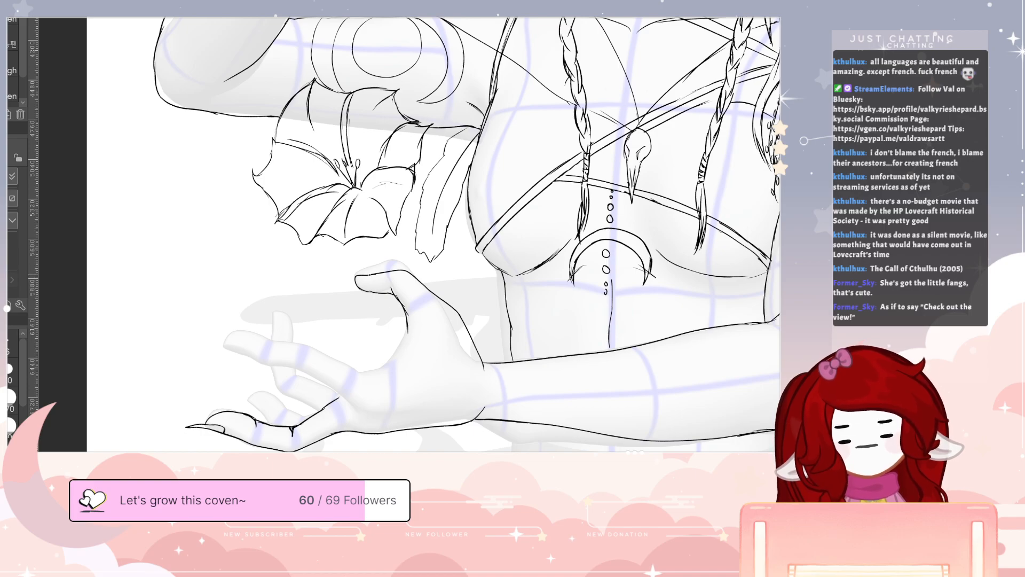
drag(355, 276, 344, 276)
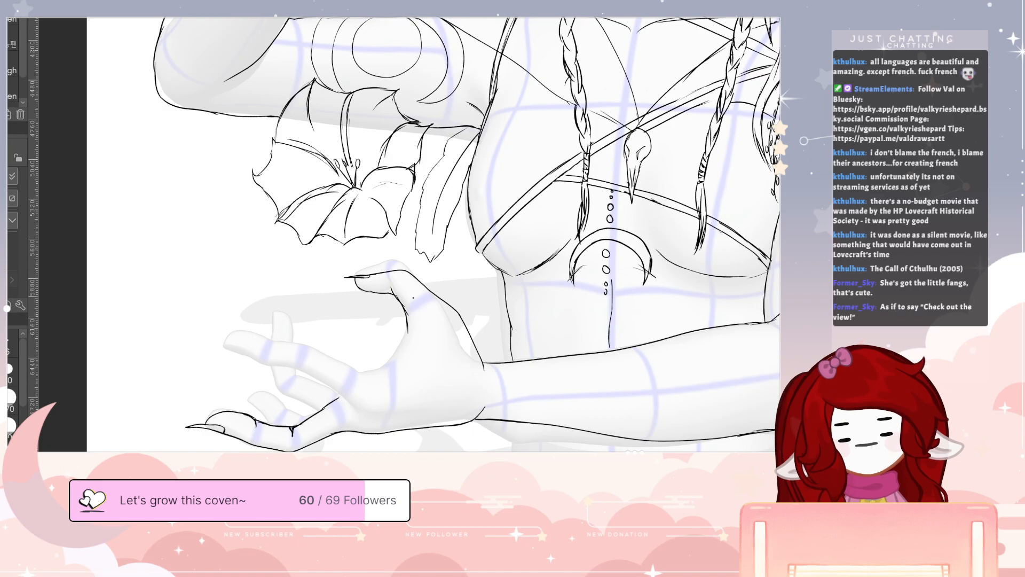
drag(408, 330, 375, 370)
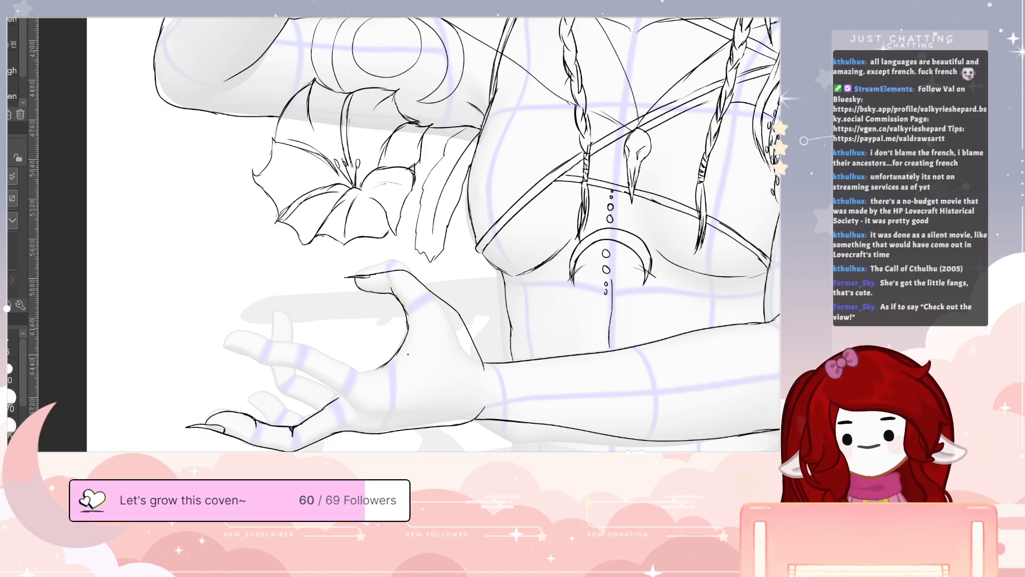
- Draw the finger nearest the thumb with joint creases and a long pointed nail, joining its base to the palm
key(r)
drag(664, 410, 371, 415)
key(space)
drag(440, 308, 484, 435)
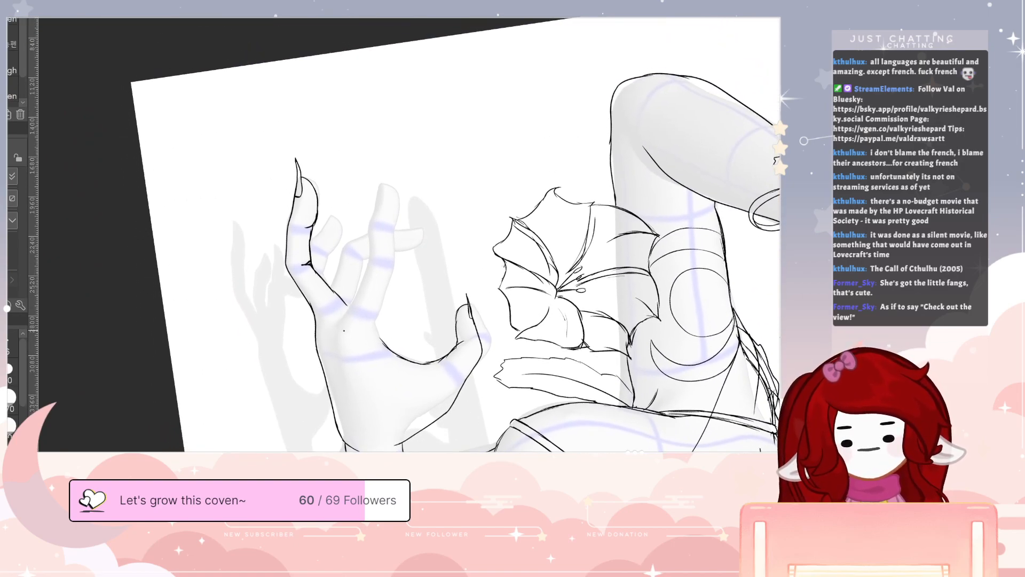
drag(332, 337, 352, 303)
mouse_move(332, 343)
mouse_down()
mouse_move(368, 261)
mouse_move(383, 166)
mouse_move(398, 207)
mouse_move(376, 317)
mouse_move(382, 341)
mouse_up()
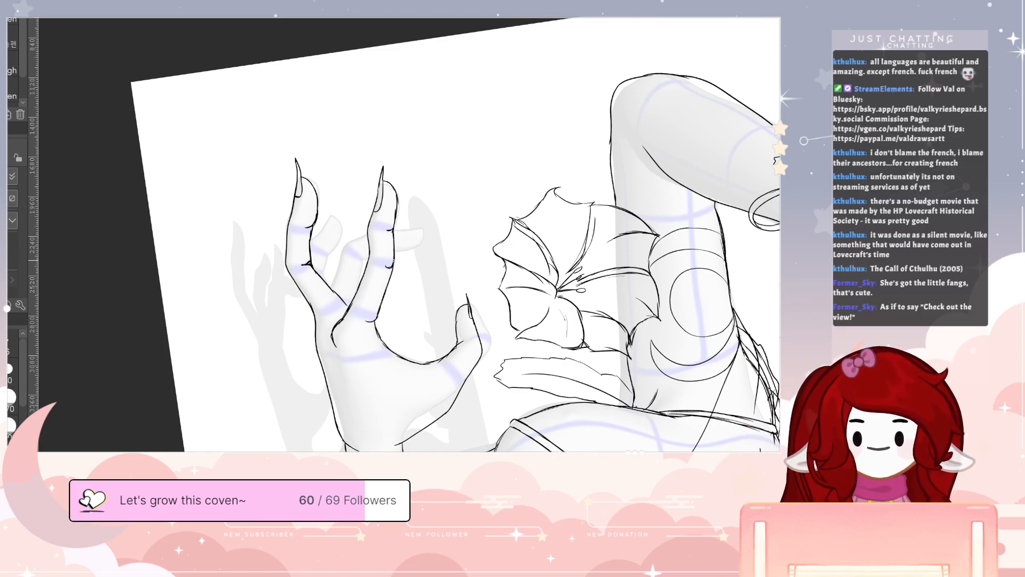
drag(504, 298, 526, 320)
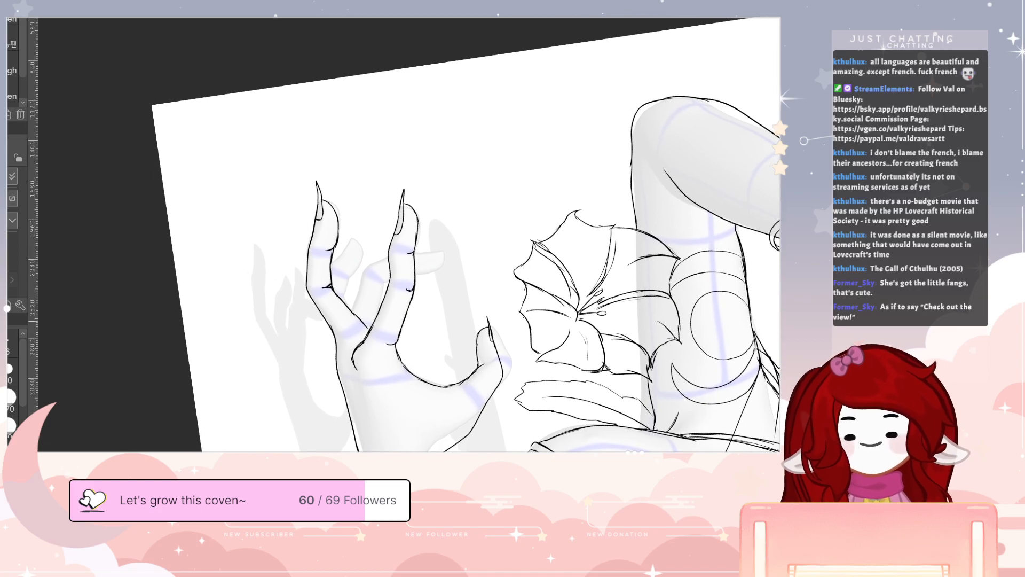
- Draw the bent middle finger visible between the two outlined fingers and clean up its knuckle line
mouse_move(351, 312)
mouse_down()
mouse_move(355, 286)
mouse_move(387, 258)
mouse_up()
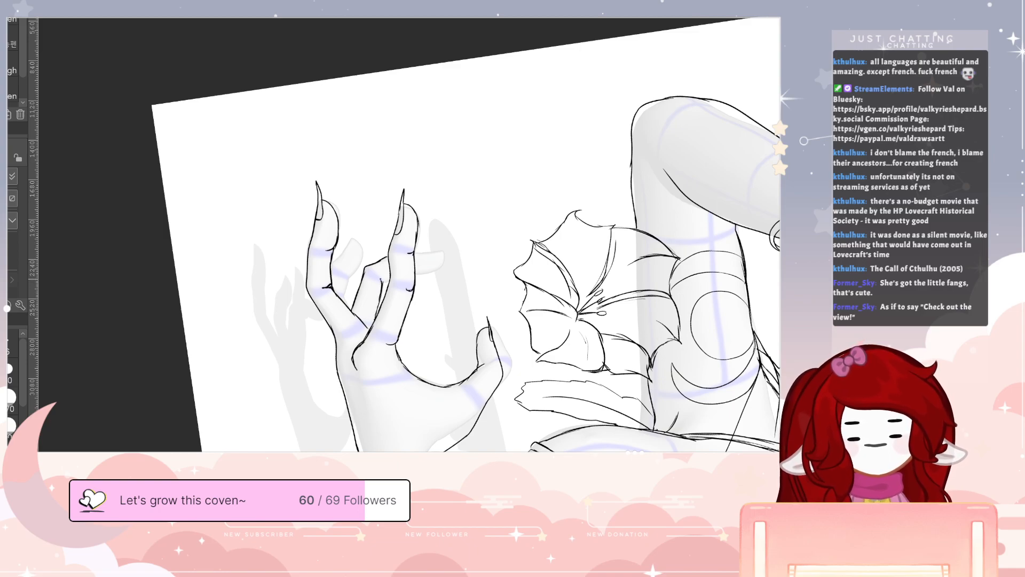
drag(384, 282, 380, 302)
key(e)
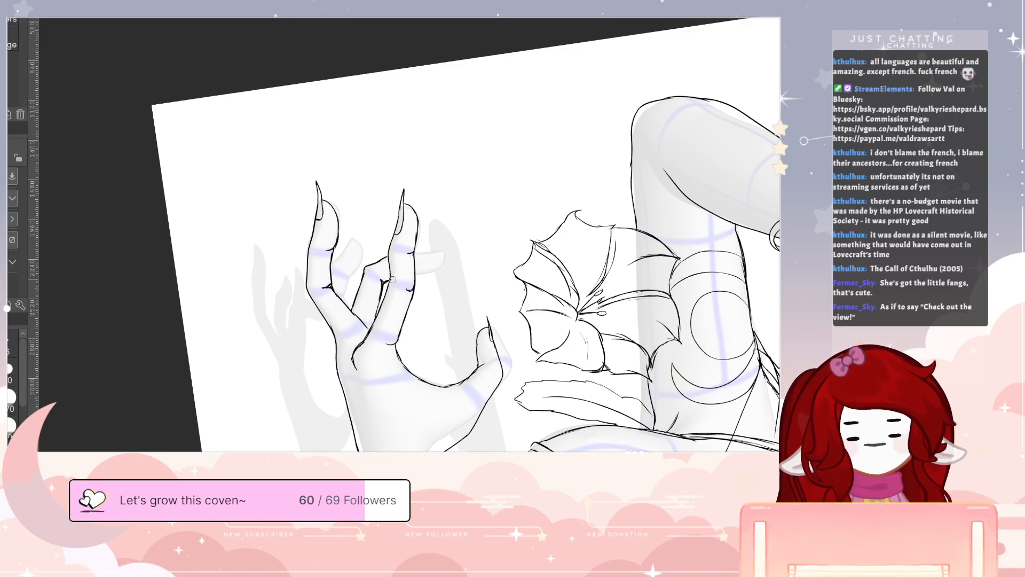
key(p)
scroll(447, 266, up, 4)
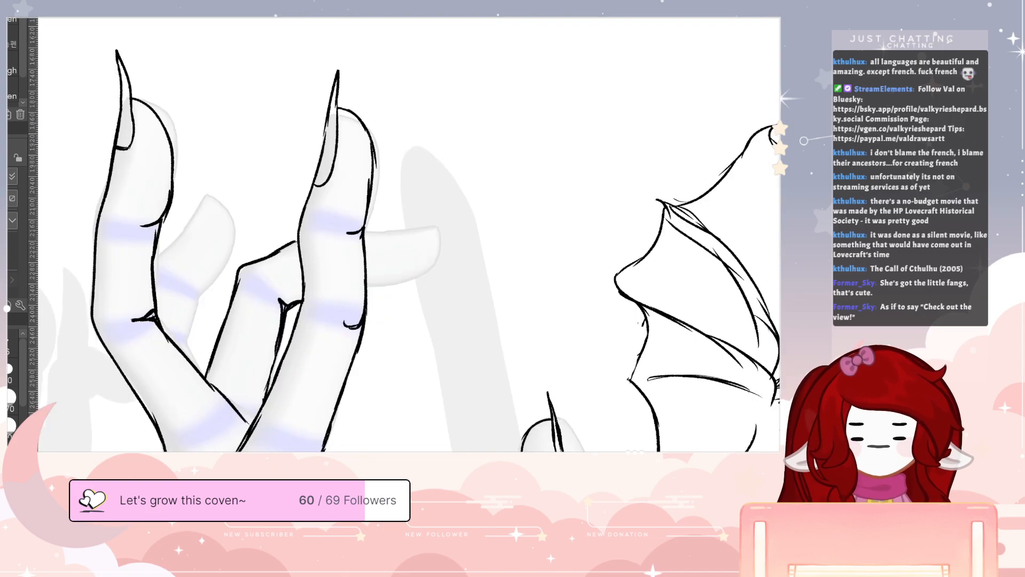
key(ctrl+@)
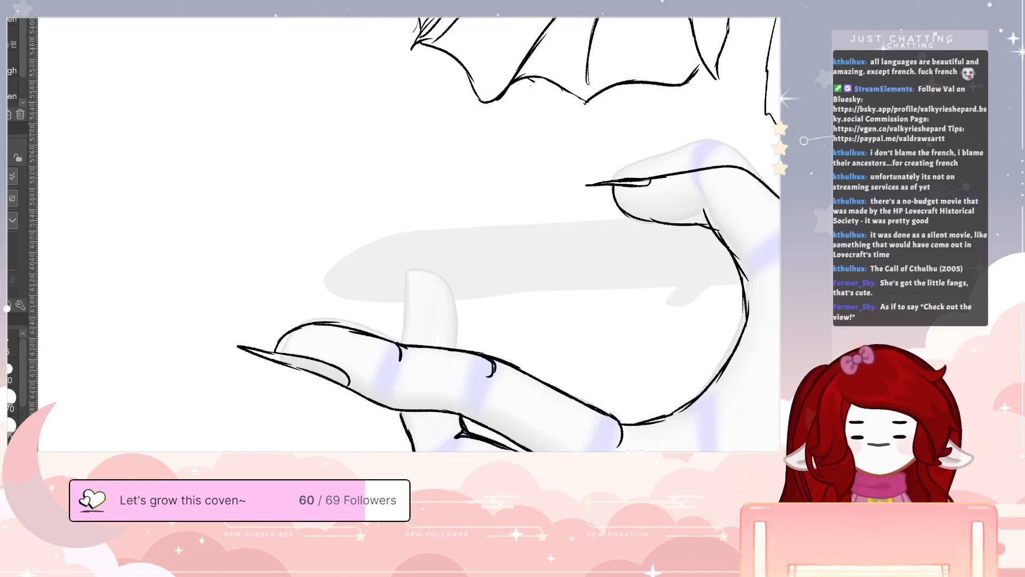
drag(472, 364, 452, 409)
drag(604, 450, 443, 435)
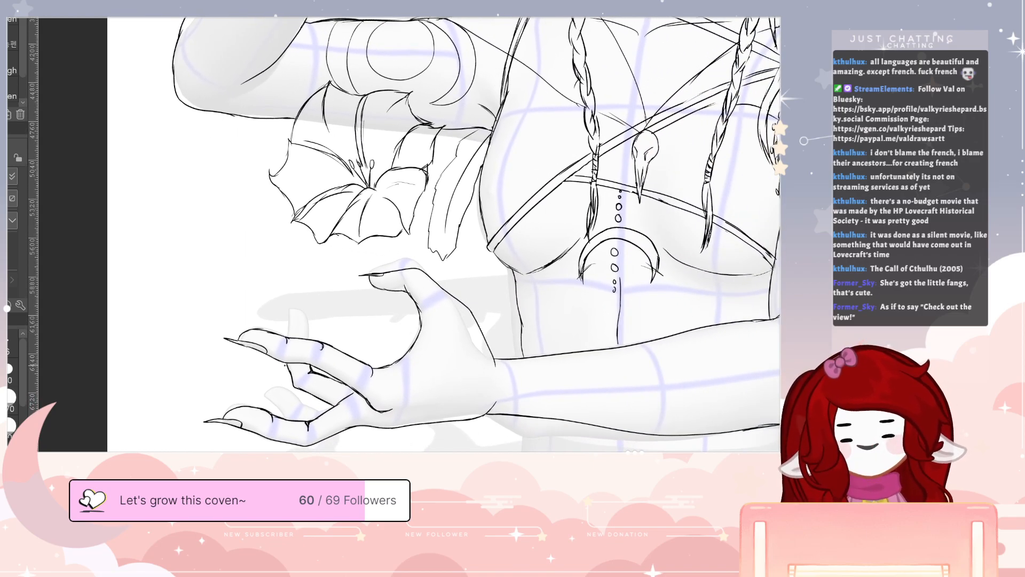
- Draw the upright tip of the bent finger and the remaining finger behind the lowest one, both with pointed nails
mouse_move(288, 327)
mouse_down()
mouse_move(290, 295)
mouse_move(302, 314)
mouse_up()
drag(303, 315, 306, 332)
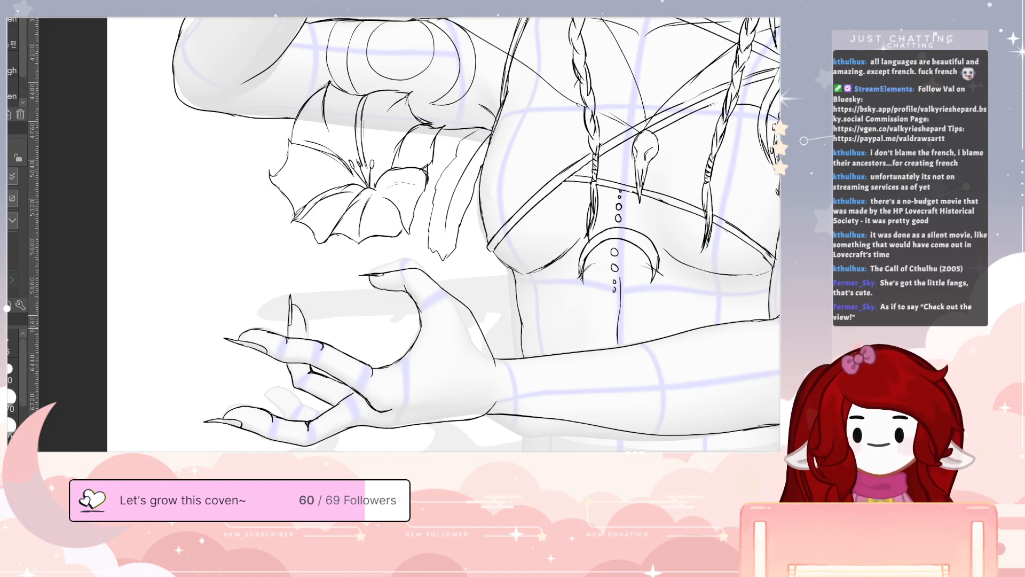
drag(363, 367, 364, 332)
mouse_move(289, 385)
mouse_down()
mouse_move(257, 349)
mouse_move(276, 364)
mouse_move(280, 353)
mouse_move(294, 356)
mouse_move(302, 375)
mouse_move(327, 375)
mouse_up()
drag(742, 364, 582, 409)
mouse_move(698, 316)
mouse_down()
mouse_move(705, 326)
mouse_move(706, 315)
mouse_up()
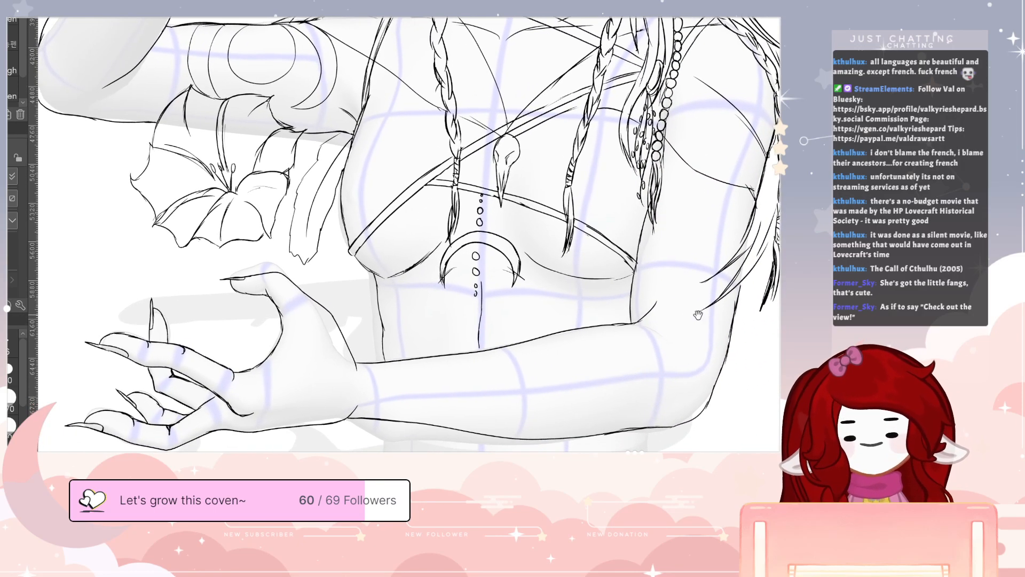
- Refine the contours where the thumb base and heel of the hand meet the wrist, erasing overlapping line ends
drag(351, 352, 367, 366)
key(e)
key(p)
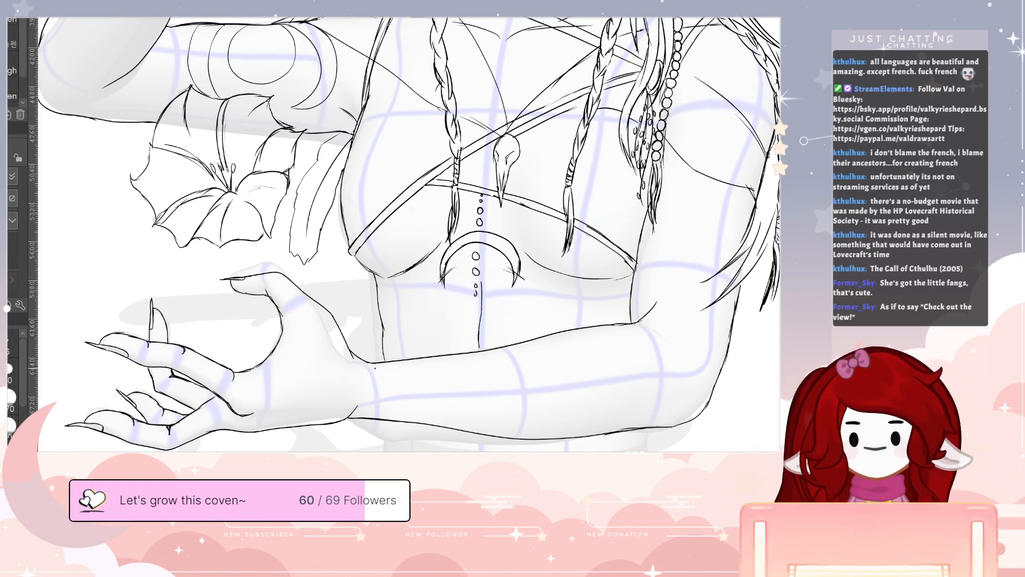
drag(339, 422, 371, 418)
key(e)
key(p)
drag(367, 358, 392, 362)
key(e)
key(p)
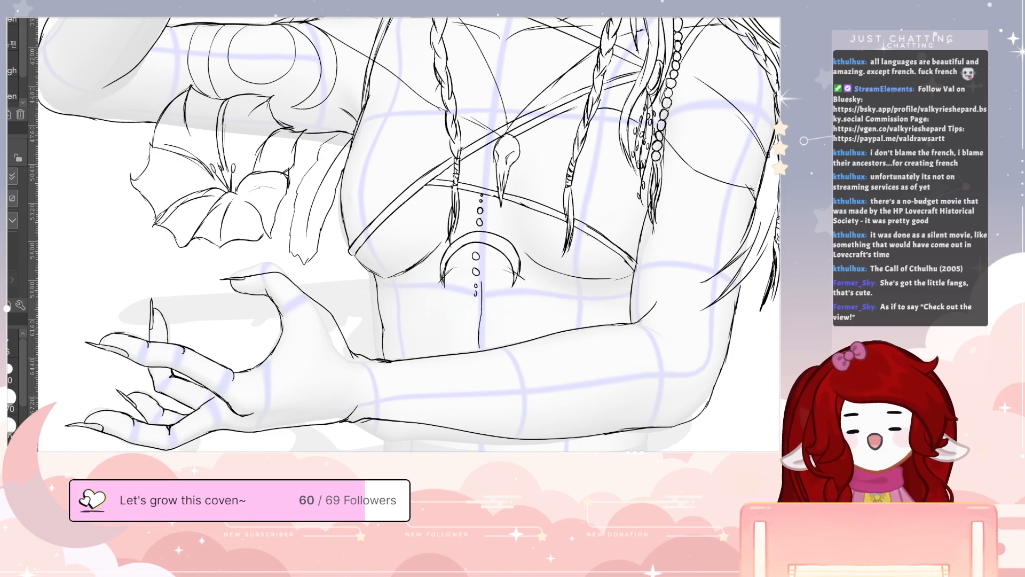
- Draw the waist and hip contours below the forearm with curved sash lines and a looped tie at the hip
drag(702, 470, 641, 396)
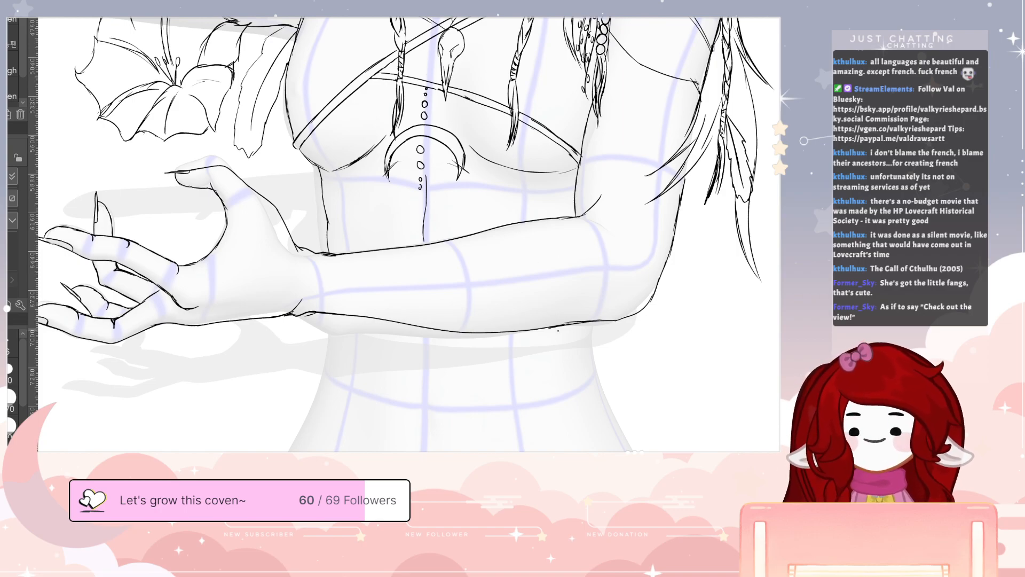
drag(645, 318, 667, 353)
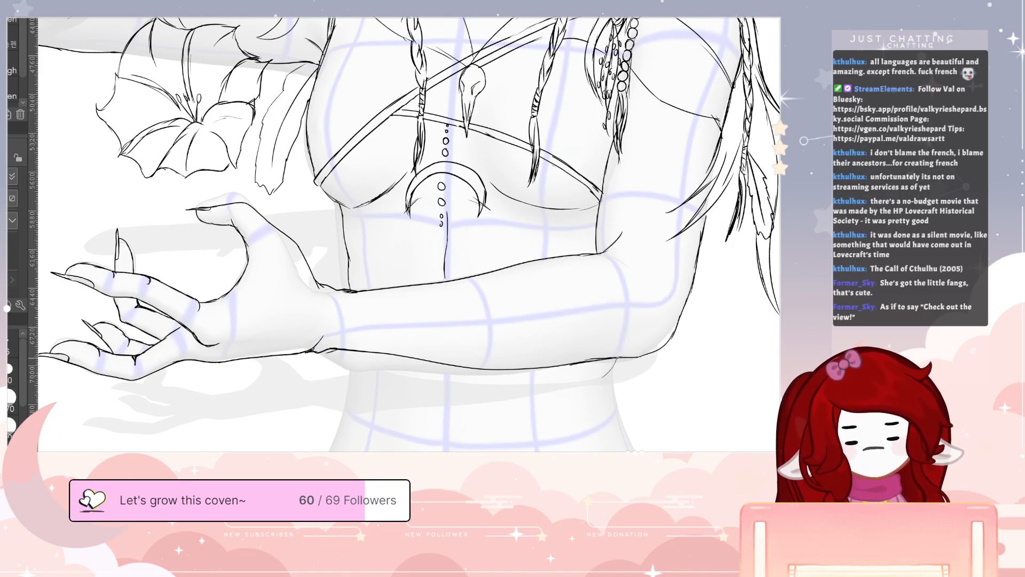
mouse_move(560, 388)
mouse_down()
mouse_move(462, 402)
mouse_move(393, 393)
mouse_move(351, 371)
mouse_move(338, 380)
mouse_move(353, 425)
mouse_up()
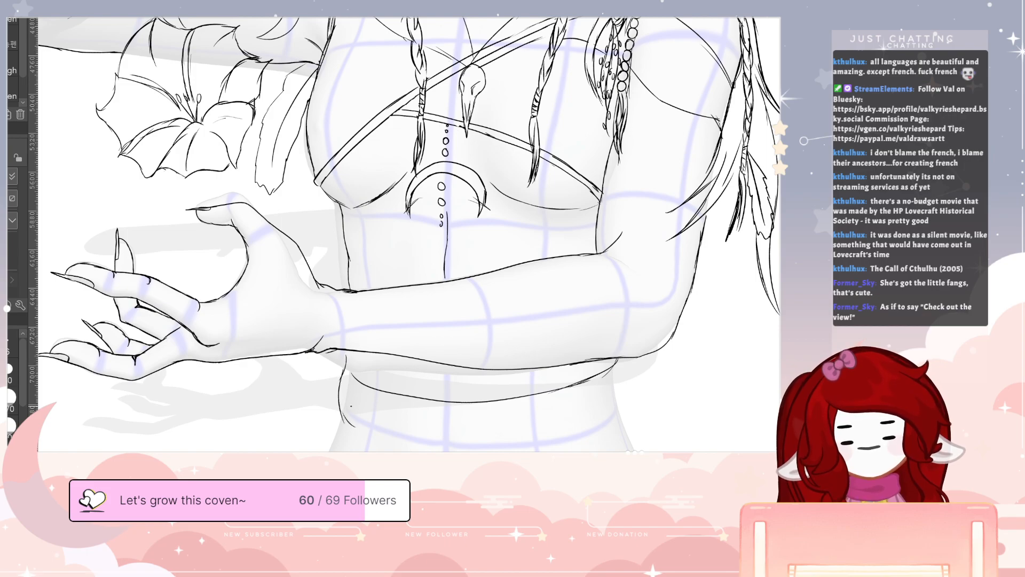
mouse_move(351, 354)
mouse_down()
mouse_move(340, 395)
mouse_move(352, 421)
mouse_move(324, 451)
mouse_up()
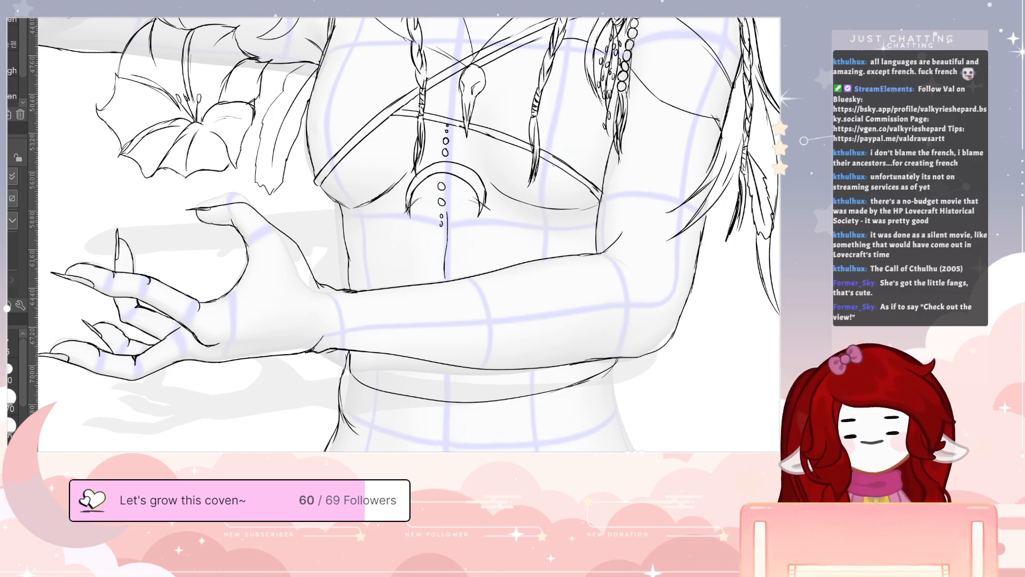
mouse_move(623, 358)
mouse_down()
mouse_move(626, 382)
mouse_move(586, 427)
mouse_move(521, 452)
mouse_up()
drag(625, 397, 649, 452)
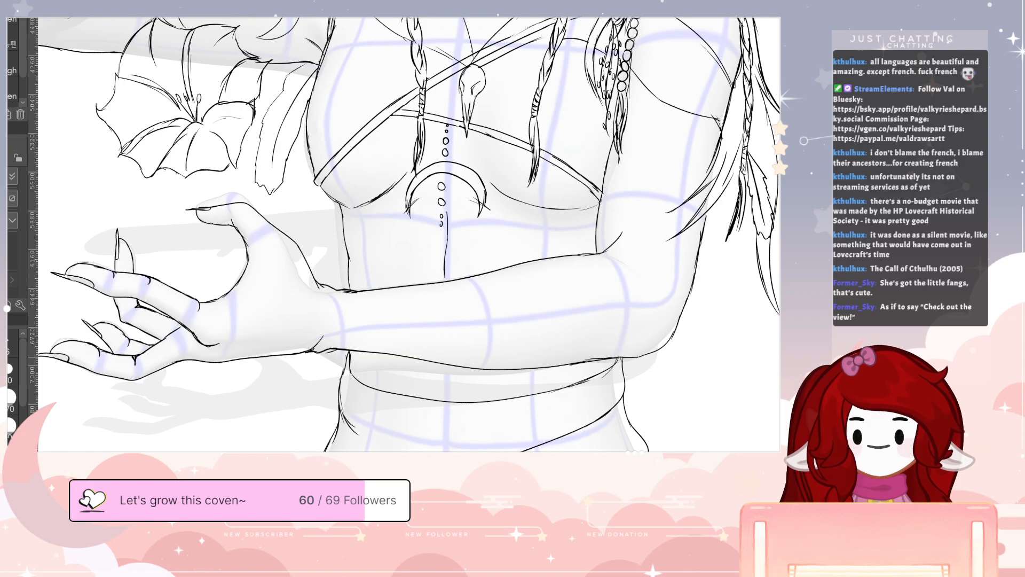
mouse_move(626, 361)
mouse_down()
mouse_move(665, 381)
mouse_move(641, 427)
mouse_move(644, 400)
mouse_move(637, 409)
mouse_move(652, 421)
mouse_move(631, 412)
mouse_up()
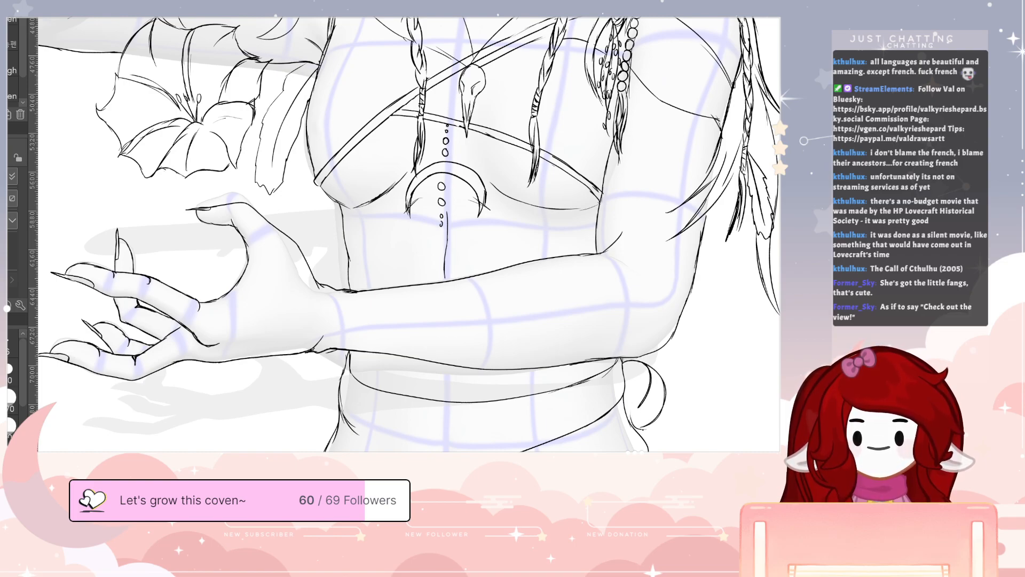
- Add short muscle lines on the abdomen above and below the forearm, extending the midline beneath the arm
drag(710, 437, 668, 434)
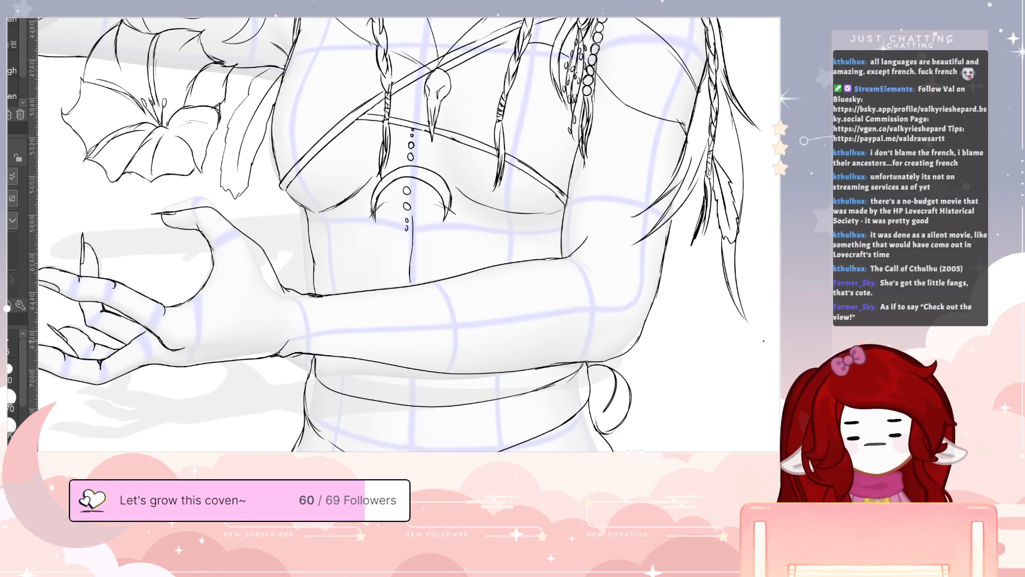
drag(764, 341, 737, 362)
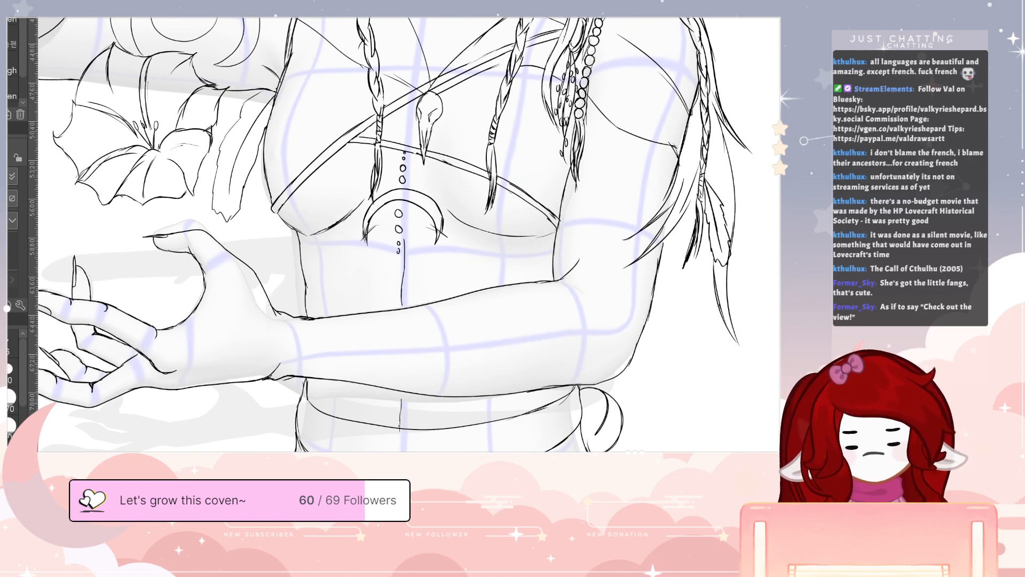
drag(310, 249, 326, 312)
drag(326, 387, 328, 412)
drag(540, 261, 524, 276)
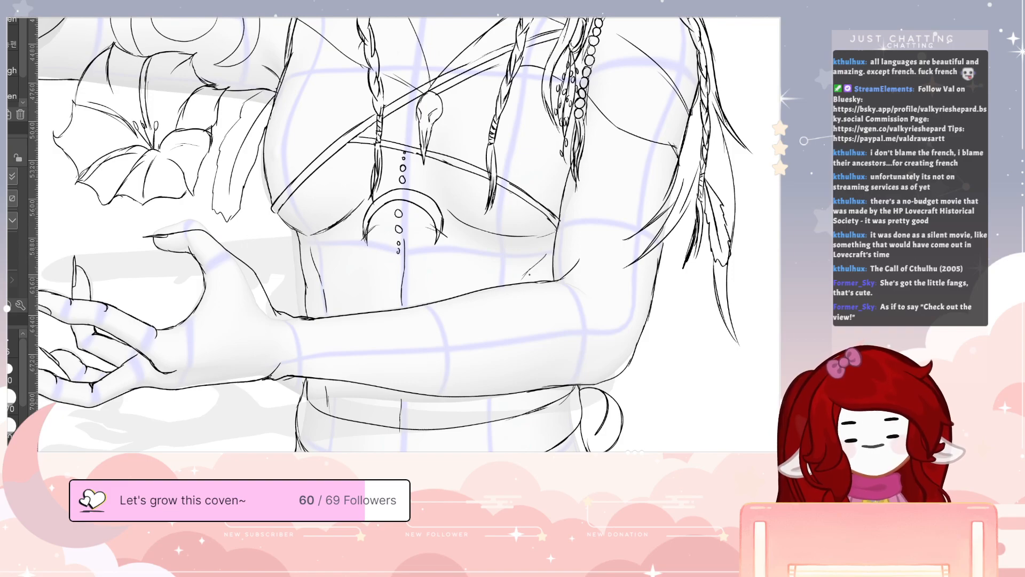
drag(492, 400, 484, 421)
key(e)
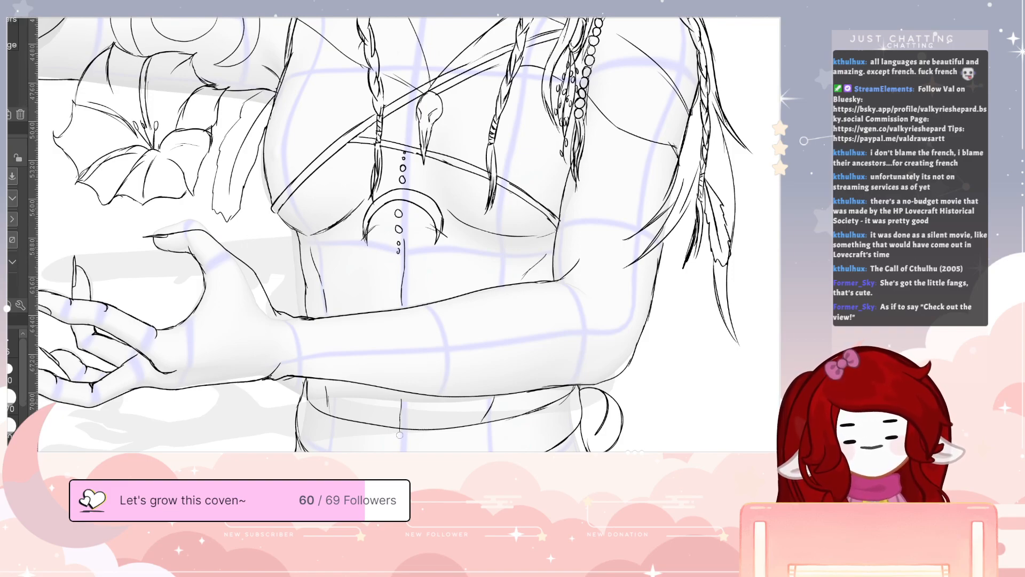
key(p)
- Draw a long trailing line from beneath the flower down past the clawed hand, with pointed wisps at its lower end
drag(661, 354, 753, 447)
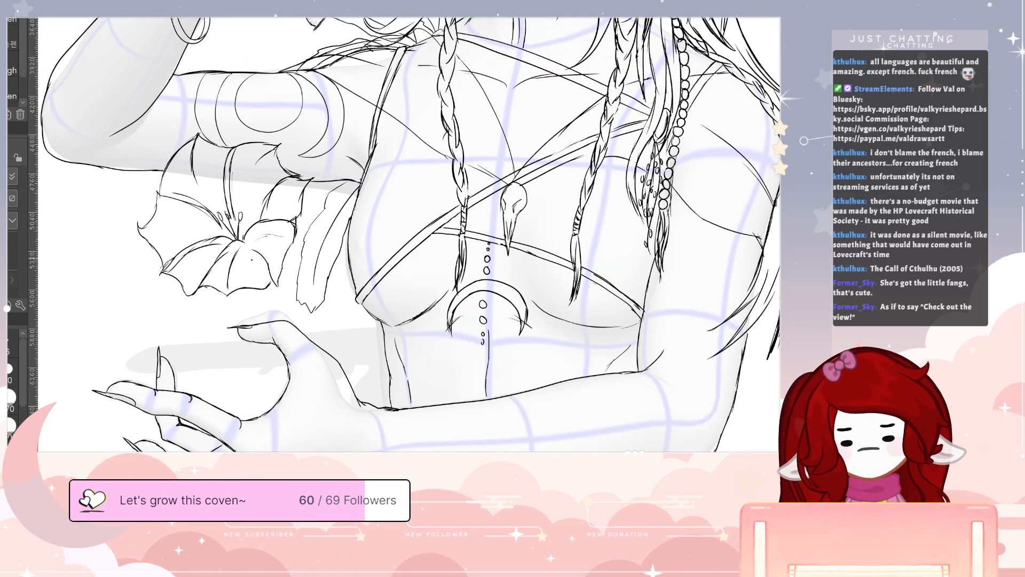
drag(255, 288, 240, 421)
drag(293, 441, 312, 299)
mouse_move(264, 338)
mouse_down()
mouse_move(267, 412)
mouse_move(299, 364)
mouse_move(297, 419)
mouse_move(318, 379)
mouse_move(323, 452)
mouse_up()
mouse_move(339, 420)
mouse_down()
mouse_move(328, 452)
mouse_move(351, 412)
mouse_up()
drag(351, 413, 346, 451)
- Draw long strands with a jagged tip hanging below the feathered braid beside the elbow, and hide the mannequin guide
drag(659, 410, 504, 462)
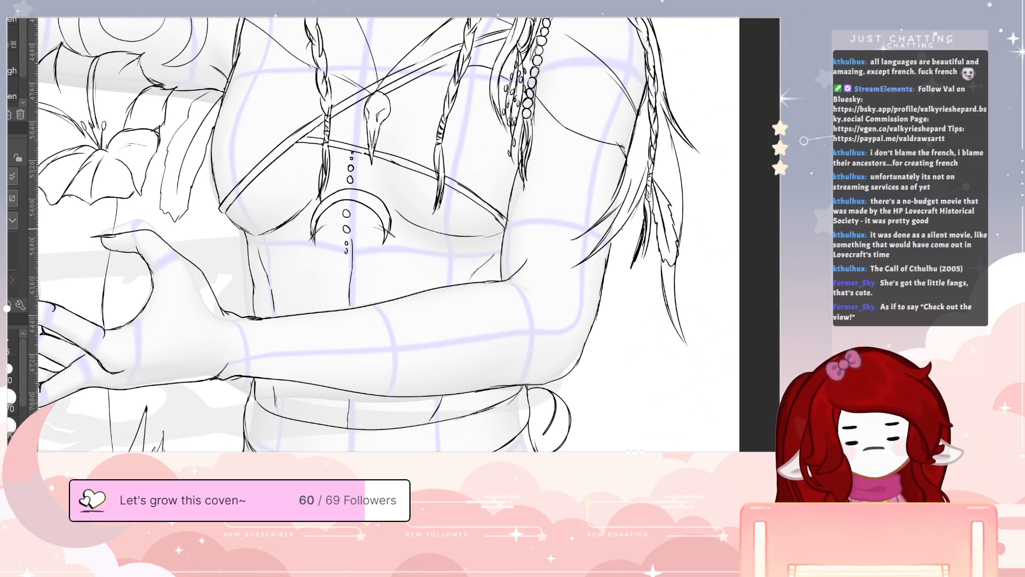
mouse_move(641, 230)
mouse_down()
mouse_move(643, 345)
mouse_move(659, 450)
mouse_up()
mouse_move(612, 235)
mouse_down()
mouse_move(596, 394)
mouse_move(609, 390)
mouse_move(636, 452)
mouse_up()
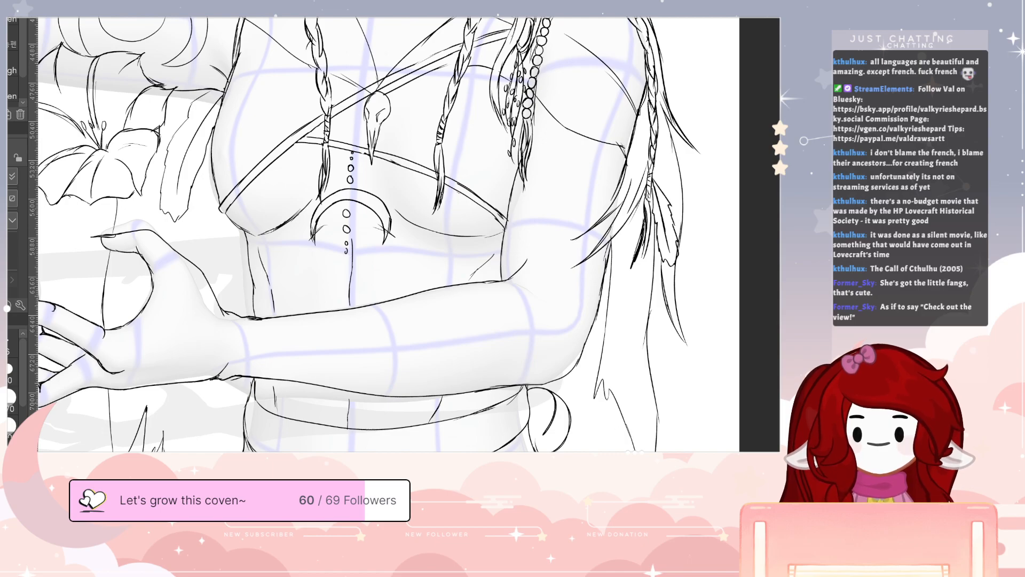
drag(569, 420, 580, 451)
drag(693, 182, 699, 246)
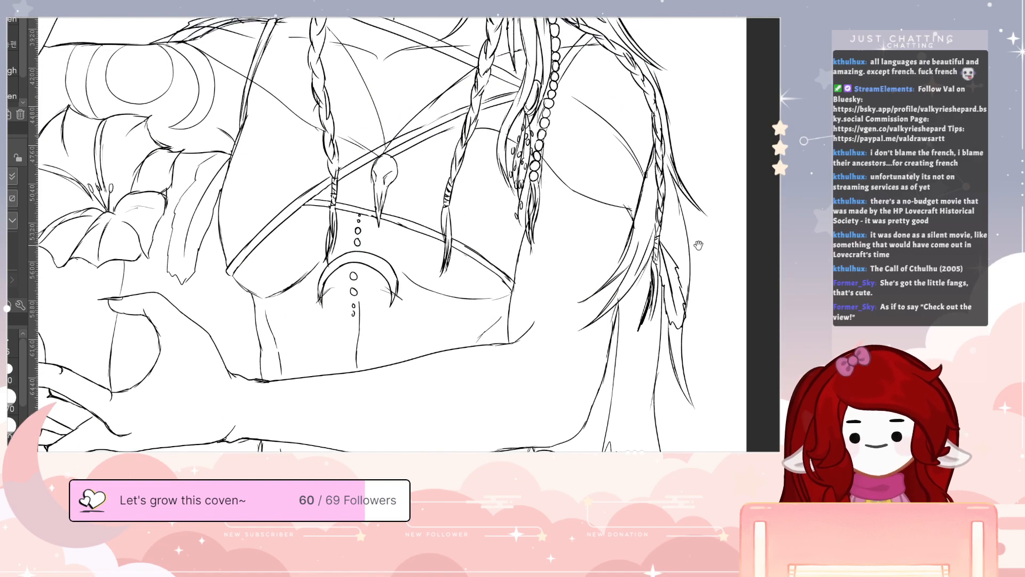
- Draw curling, ragged drapery around the elbow and upper forearm of the lowered arm
mouse_move(548, 205)
mouse_down()
mouse_move(560, 237)
mouse_move(622, 218)
mouse_up()
mouse_move(585, 236)
mouse_down()
mouse_move(548, 215)
mouse_move(675, 290)
mouse_up()
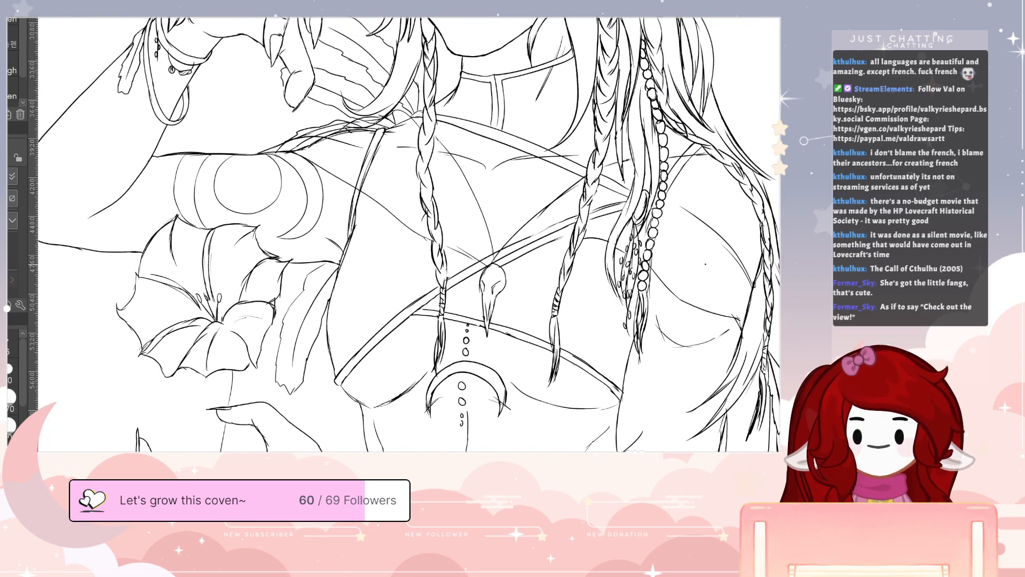
scroll(716, 273, down, 3)
drag(765, 285, 639, 341)
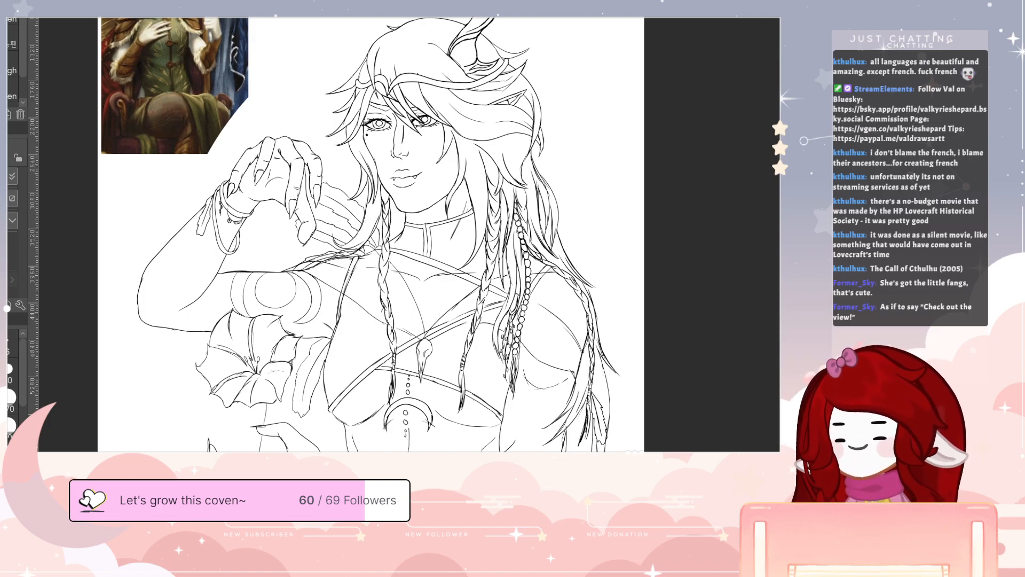
mouse_move(711, 344)
mouse_down()
mouse_move(700, 364)
mouse_move(612, 378)
mouse_up()
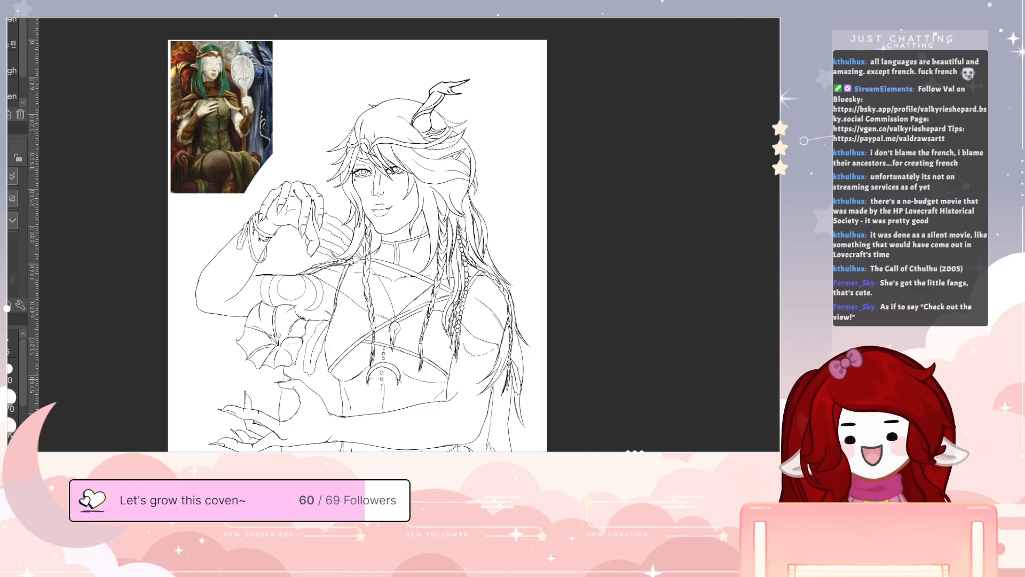
drag(643, 343, 632, 359)
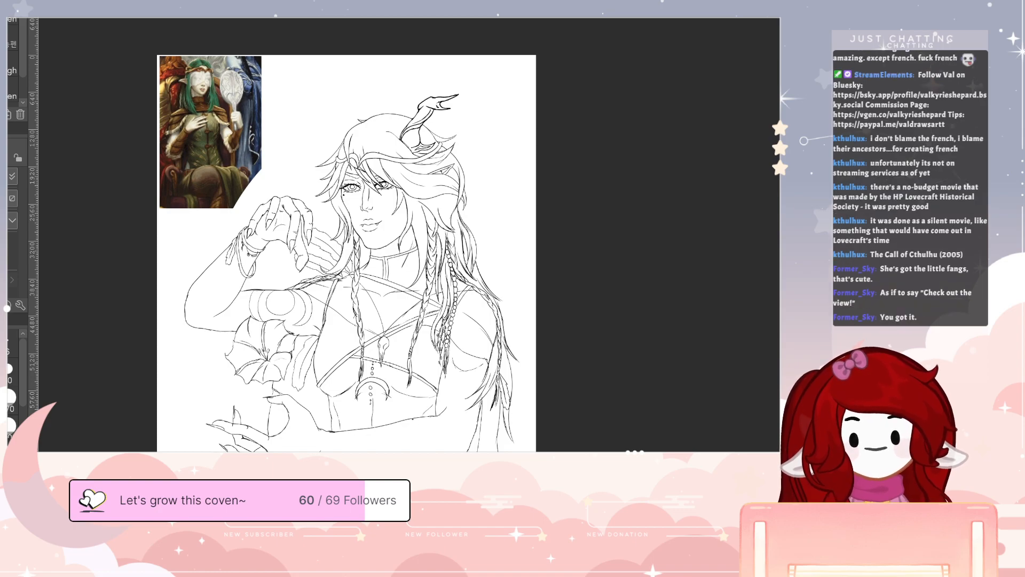
mouse_move(448, 430)
mouse_down()
mouse_move(472, 415)
mouse_move(461, 433)
mouse_move(427, 432)
mouse_up()
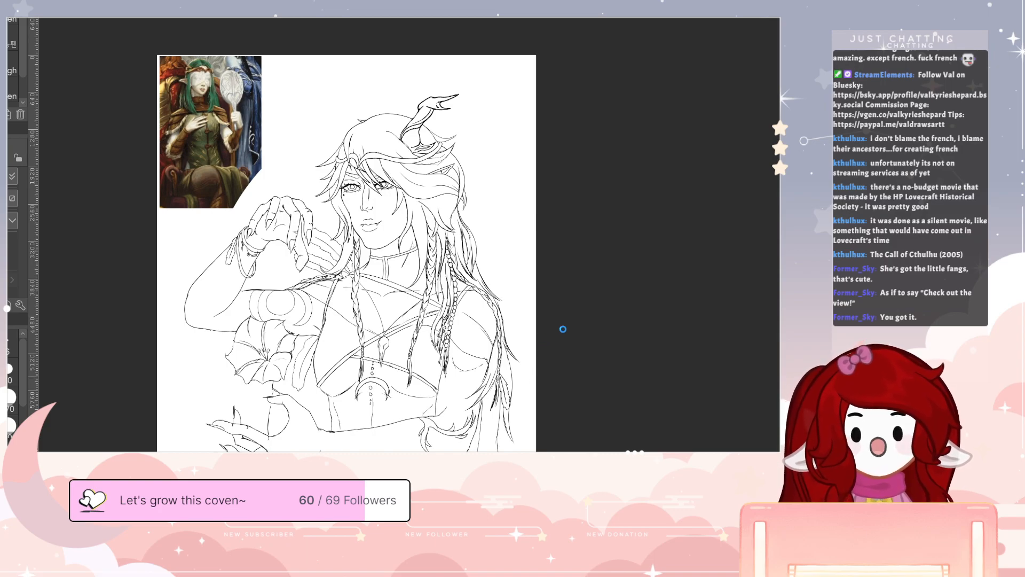
- Draw the second curved horn on the other side of the head and refine its forked tip
drag(630, 327, 630, 369)
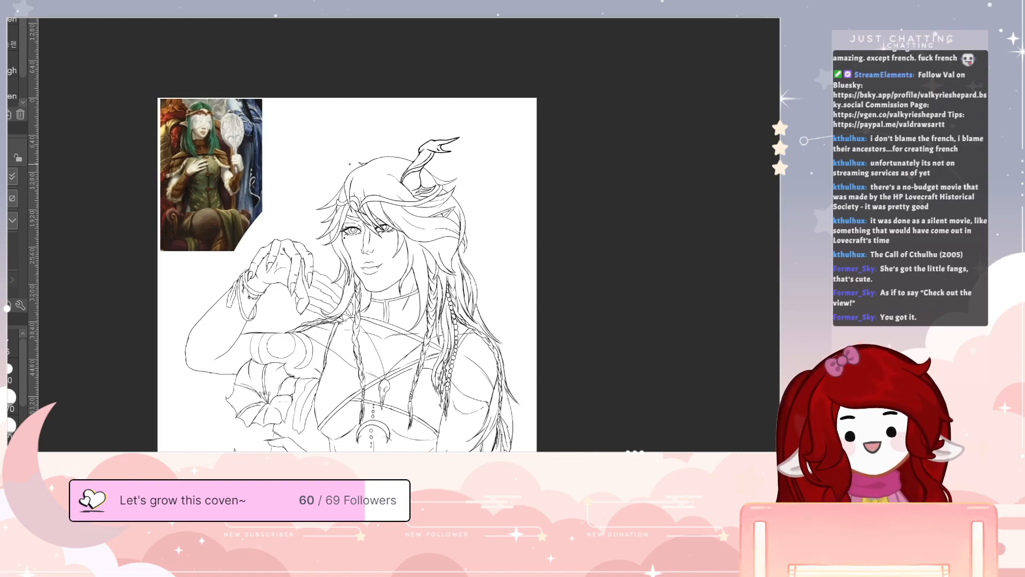
mouse_move(348, 166)
mouse_down()
mouse_move(352, 131)
mouse_move(366, 136)
mouse_up()
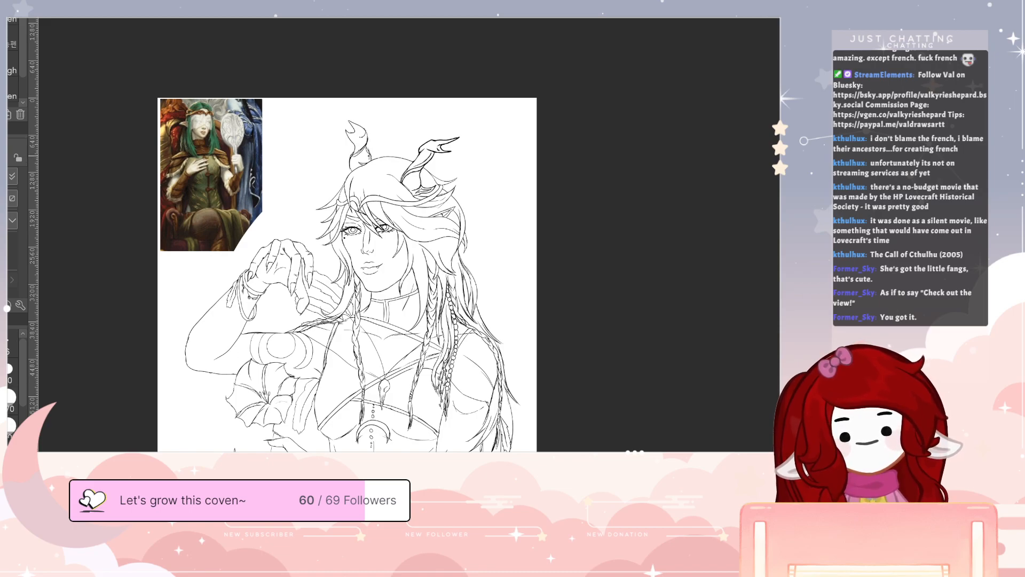
key(e)
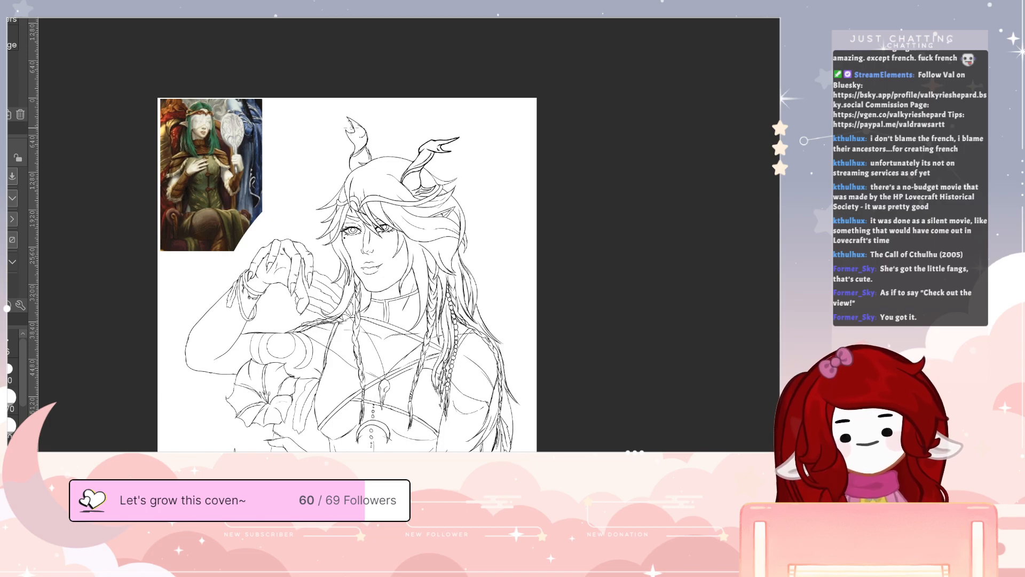
key(p)
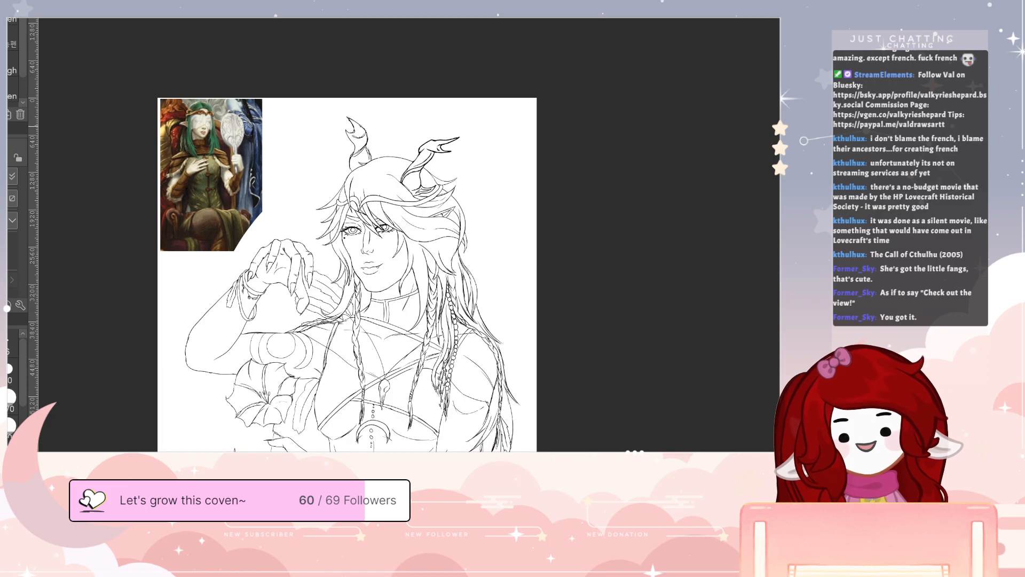
key(e)
key(p)
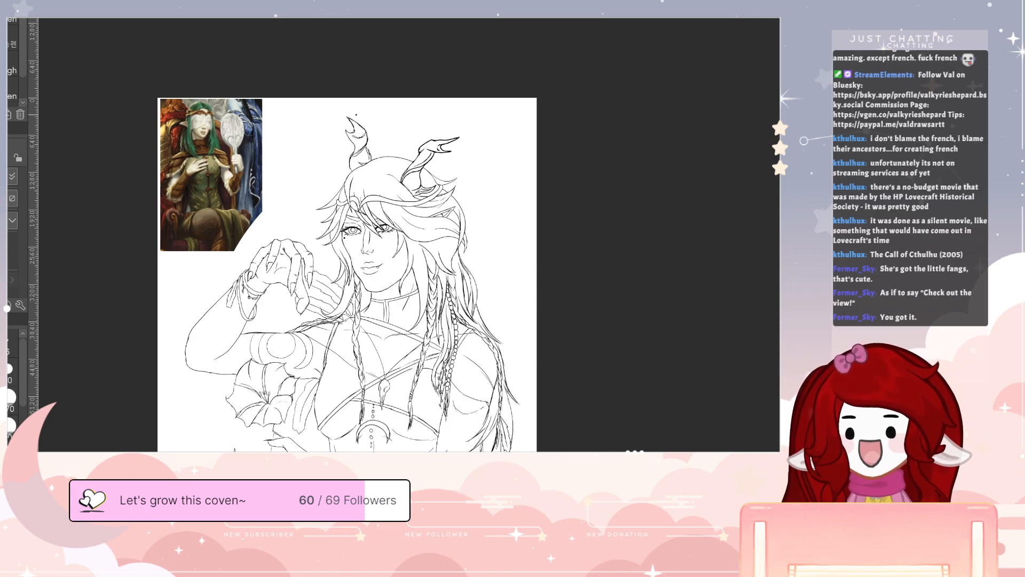
- Draw a V-shaped necklace below the collar with a small drop pendant on the upper chest
mouse_move(595, 431)
mouse_down()
mouse_move(531, 380)
mouse_move(563, 364)
mouse_up()
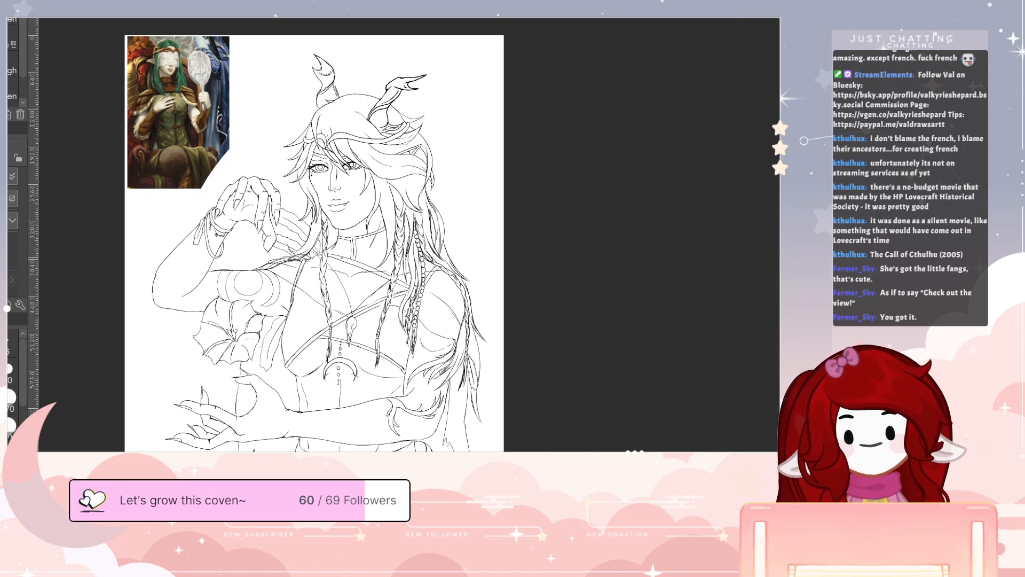
mouse_move(336, 246)
mouse_down()
mouse_move(352, 278)
mouse_move(383, 262)
mouse_up()
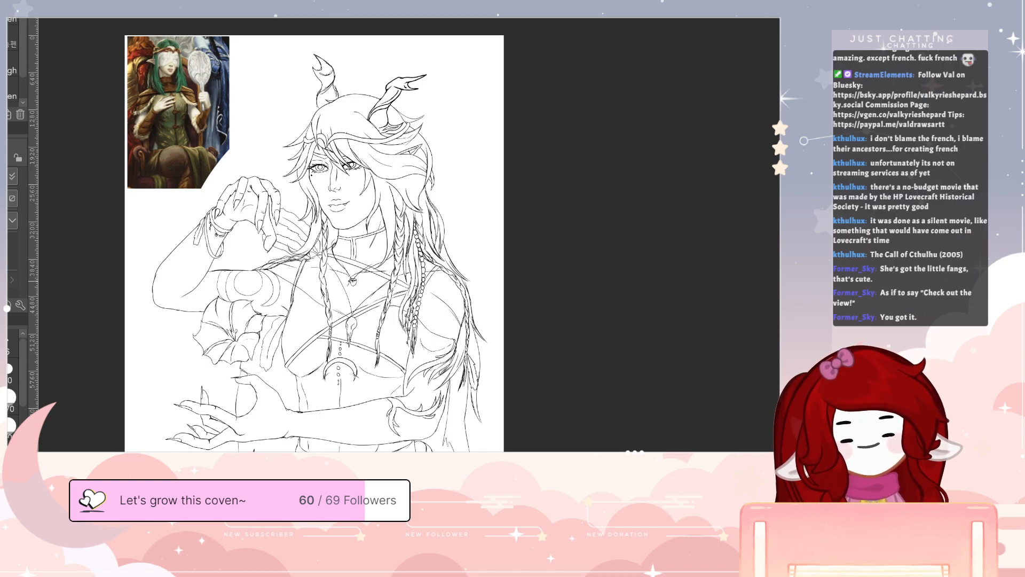
drag(348, 290, 358, 290)
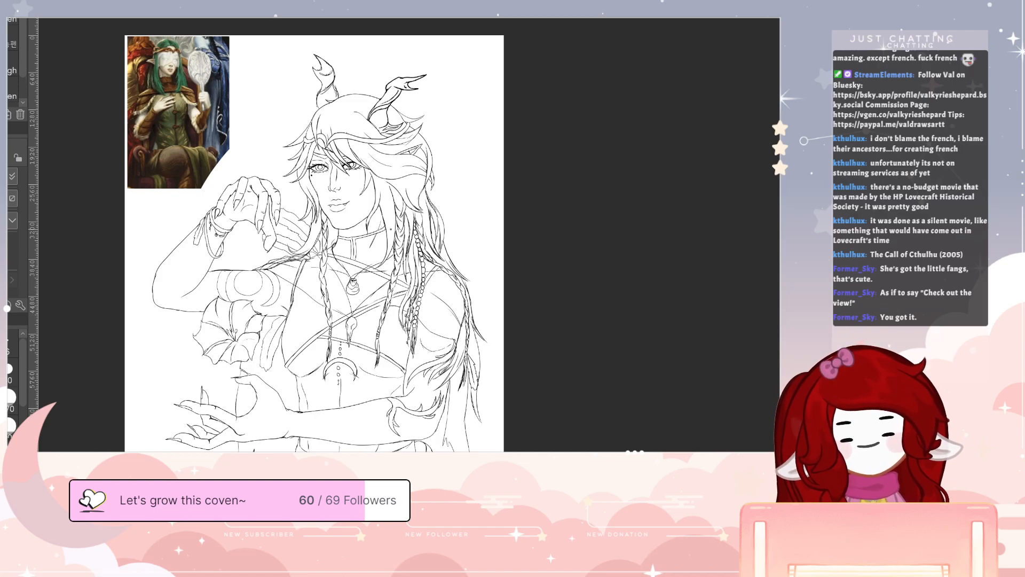
- Draw a fan of long, rounded feathers behind the shoulder, extending outward and down along the hair
drag(497, 212, 505, 240)
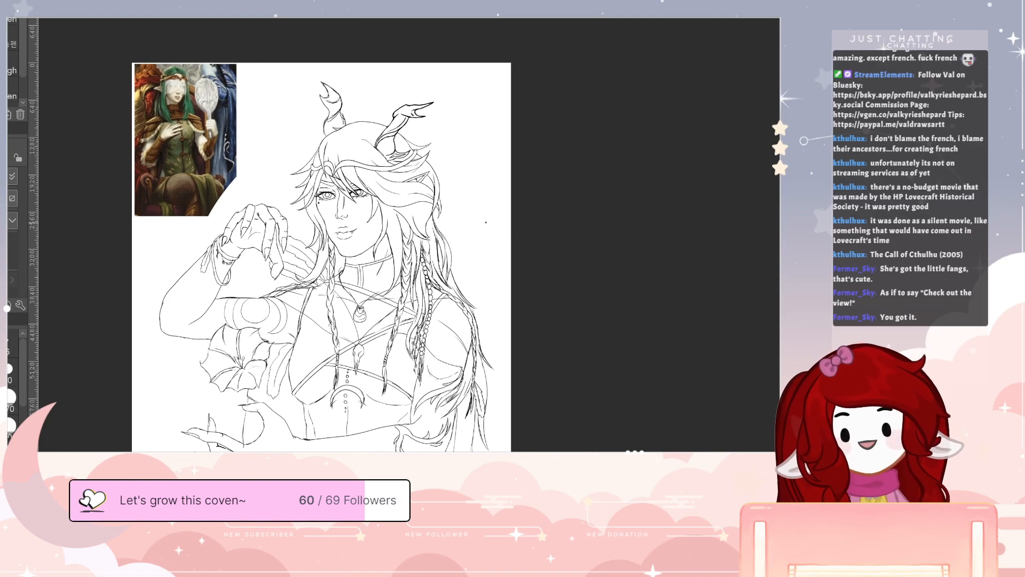
drag(403, 217, 404, 236)
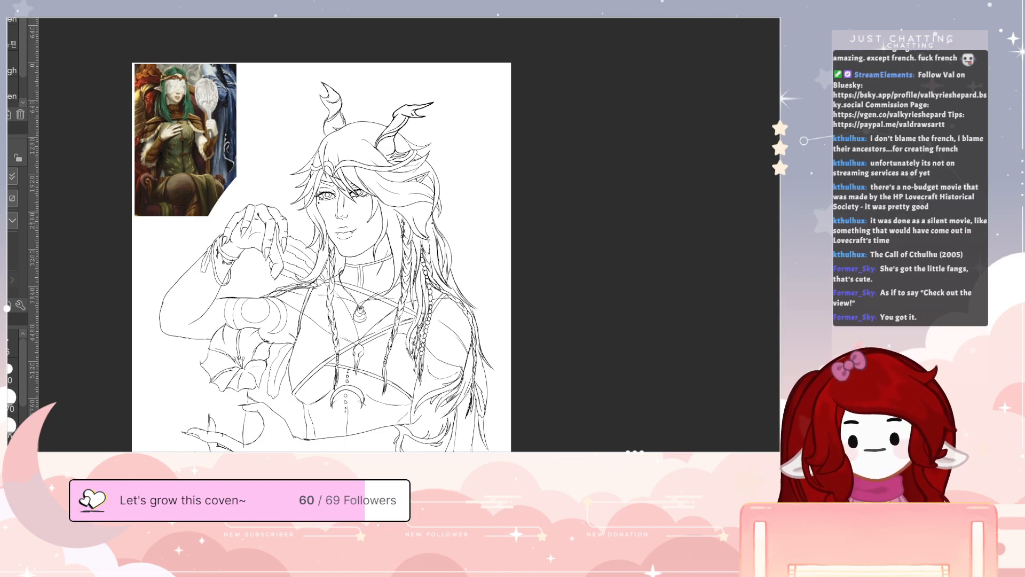
mouse_move(451, 270)
mouse_down()
mouse_move(493, 244)
mouse_move(464, 267)
mouse_move(492, 297)
mouse_move(472, 280)
mouse_move(485, 284)
mouse_up()
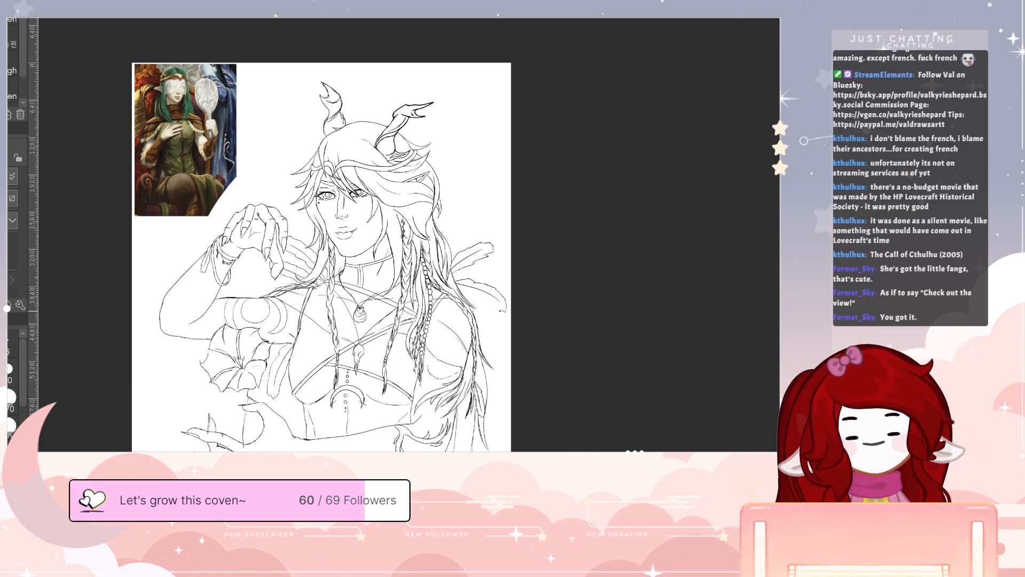
mouse_move(457, 290)
mouse_down()
mouse_move(474, 296)
mouse_move(497, 355)
mouse_up()
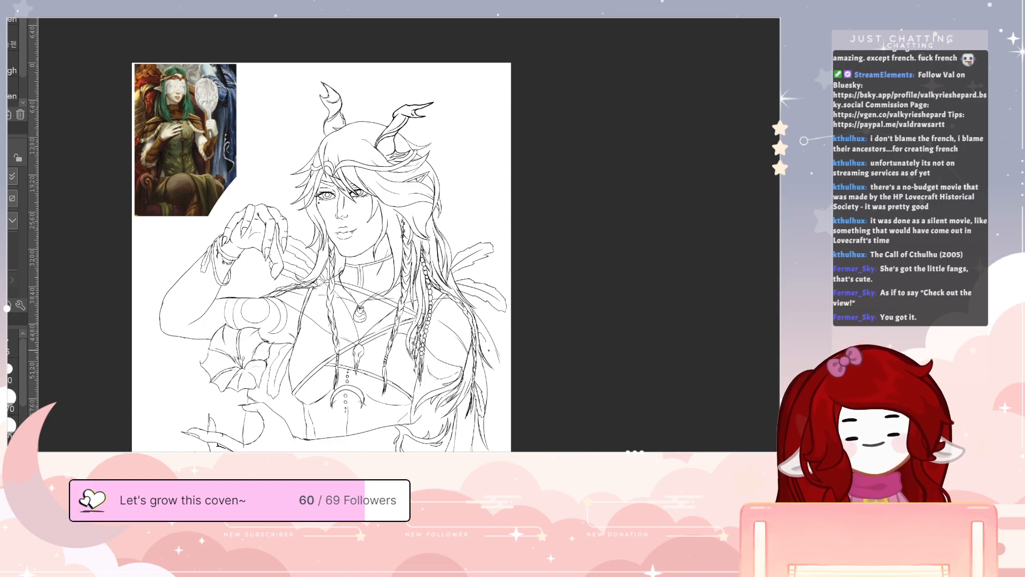
mouse_move(472, 308)
mouse_down()
mouse_move(488, 316)
mouse_move(505, 364)
mouse_up()
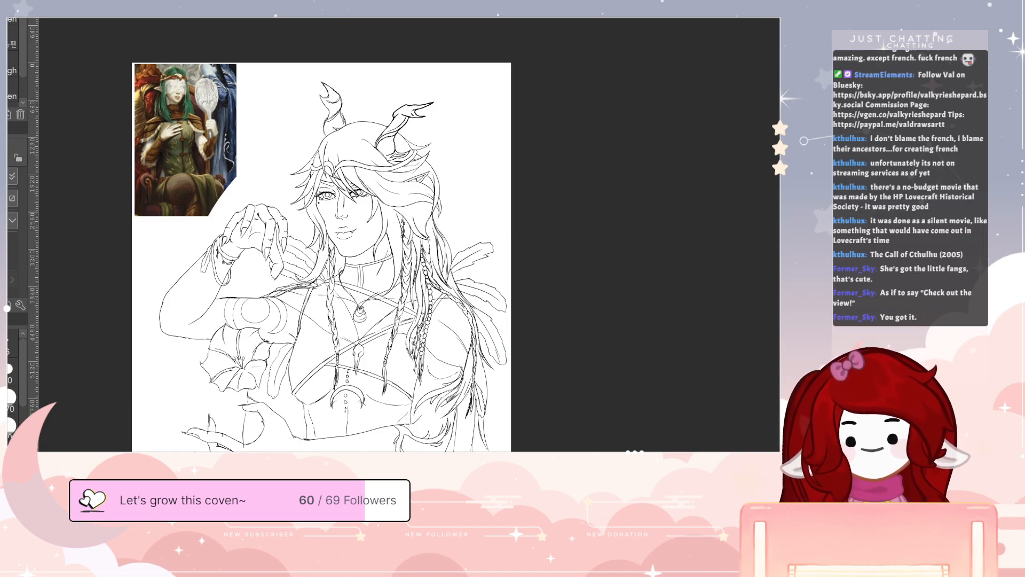
- Touch up the fine lines around the lowered hand, alternating short pen strokes with small erasures
mouse_move(263, 440)
mouse_down()
mouse_move(247, 445)
mouse_move(261, 432)
mouse_move(252, 445)
mouse_up()
key(e)
key(p)
key(e)
key(p)
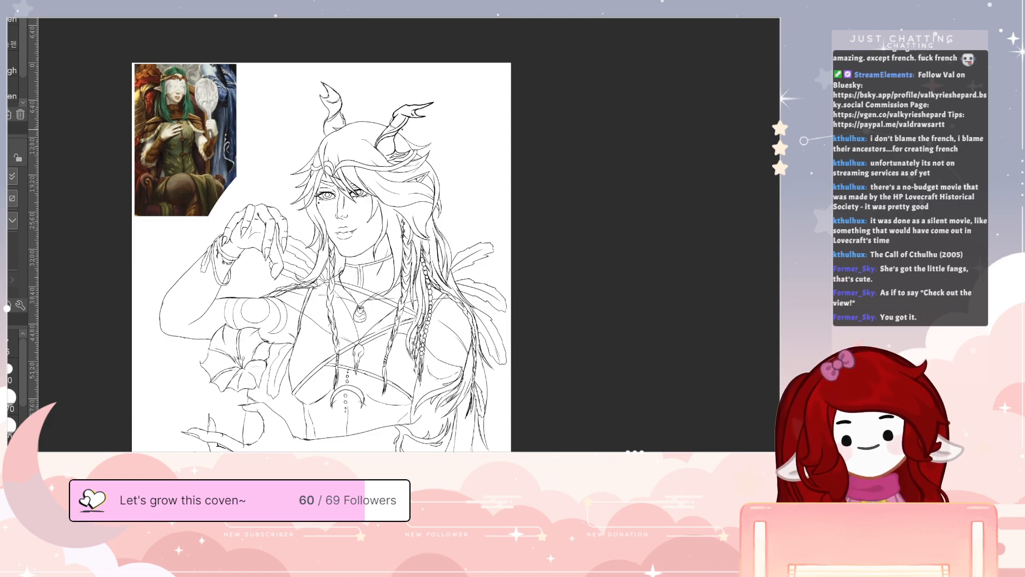
- Add curved ridge lines to both horns and short fringe lines along the hem of the chest wrap
drag(389, 131, 399, 134)
mouse_move(324, 106)
mouse_down()
mouse_move(337, 114)
mouse_move(322, 126)
mouse_move(334, 112)
mouse_up()
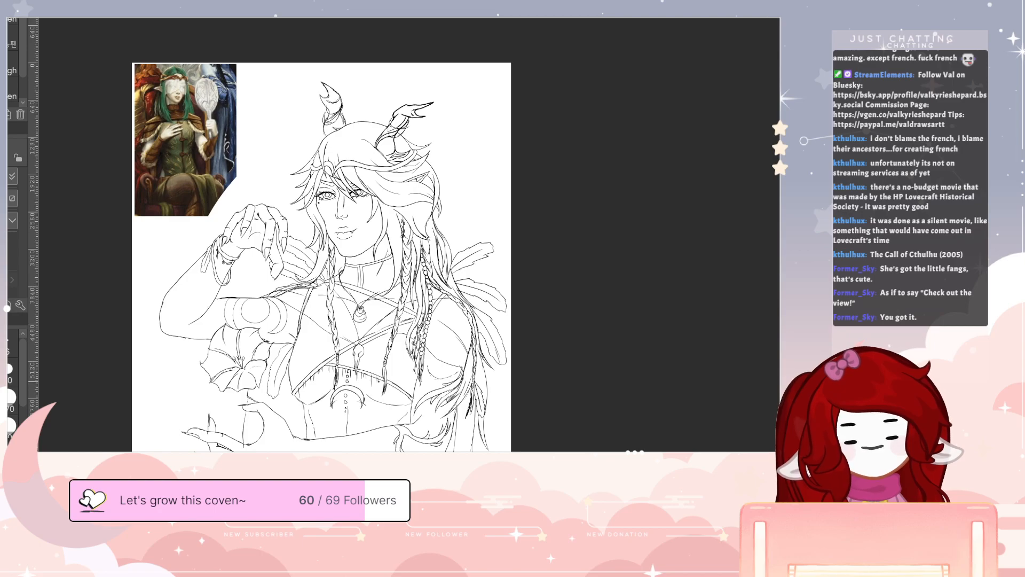
drag(409, 394, 409, 402)
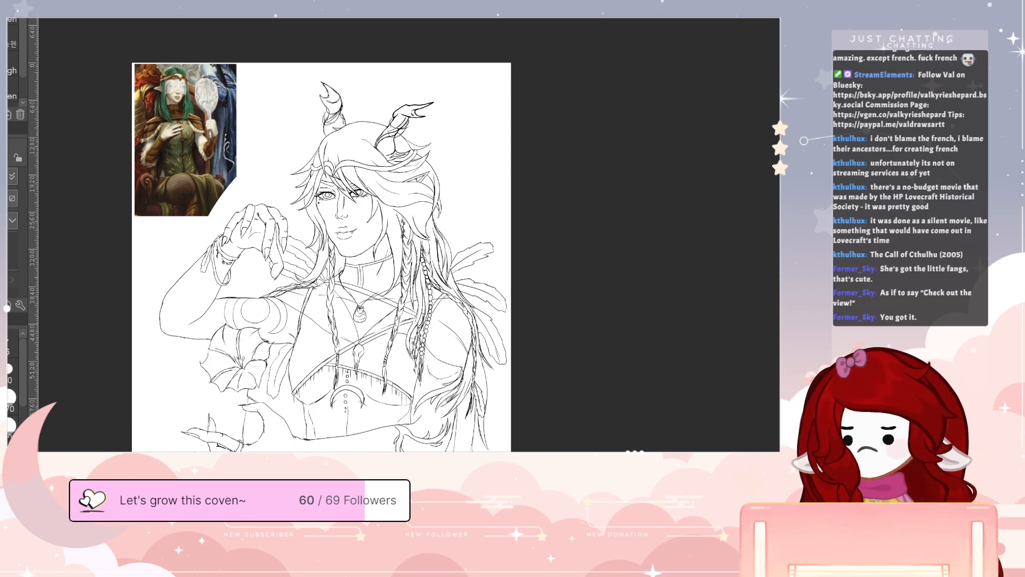
- Draw and clean up a gathered band with hanging folds on the forearm beside the elbow drapery
key(e)
key(p)
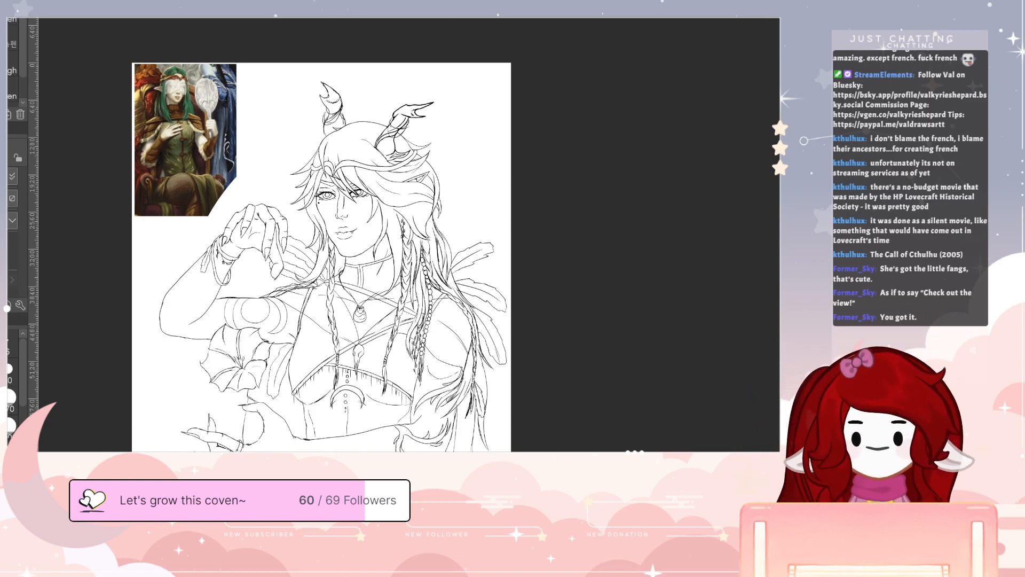
key(e)
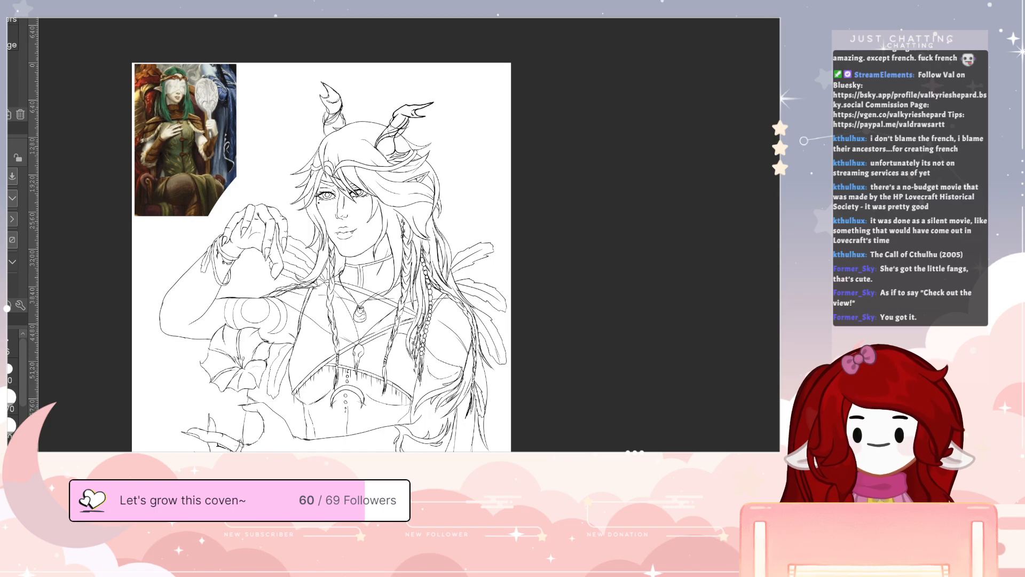
key(p)
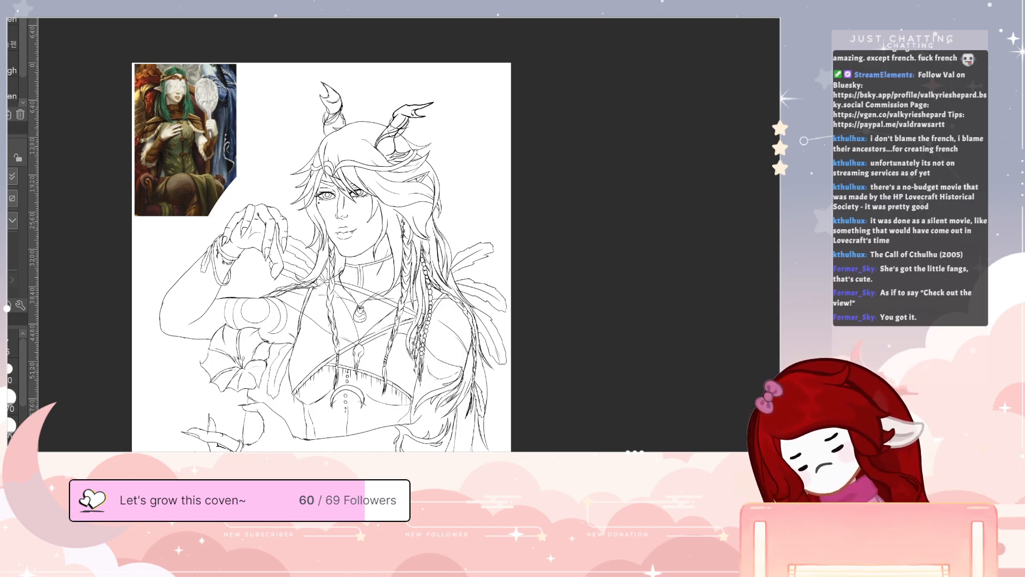
key(e)
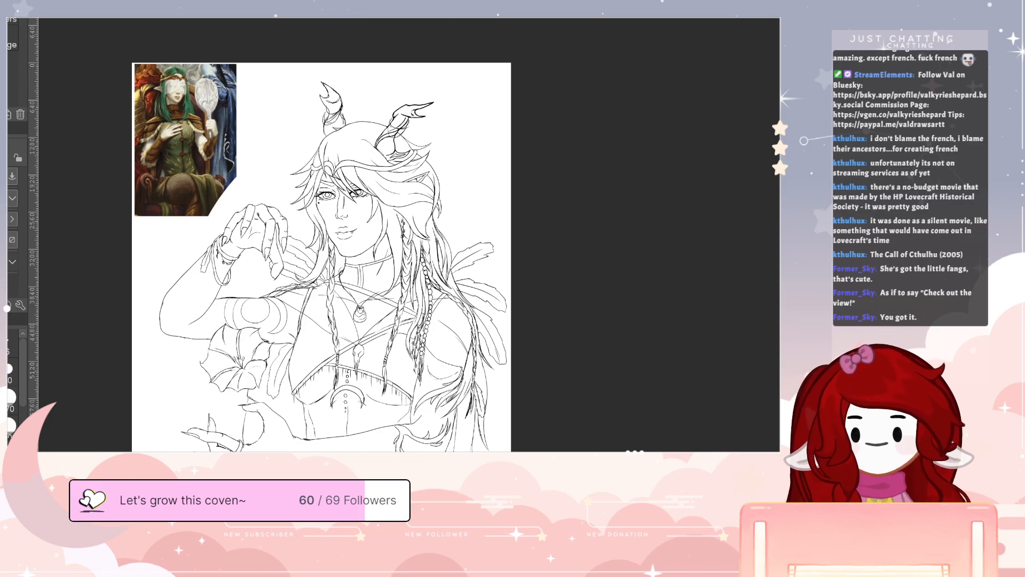
key(p)
key(e)
key(p)
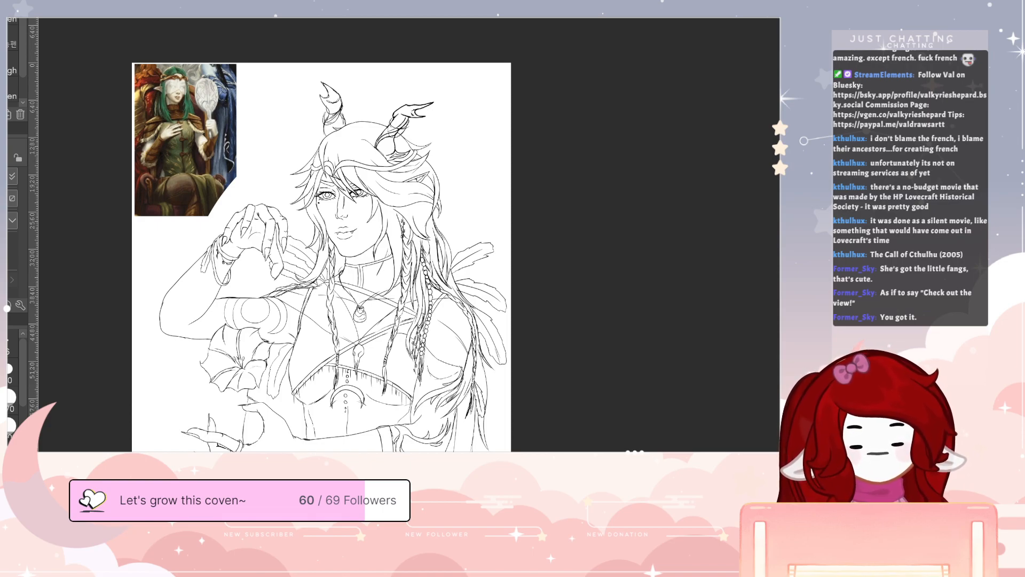
key(g)
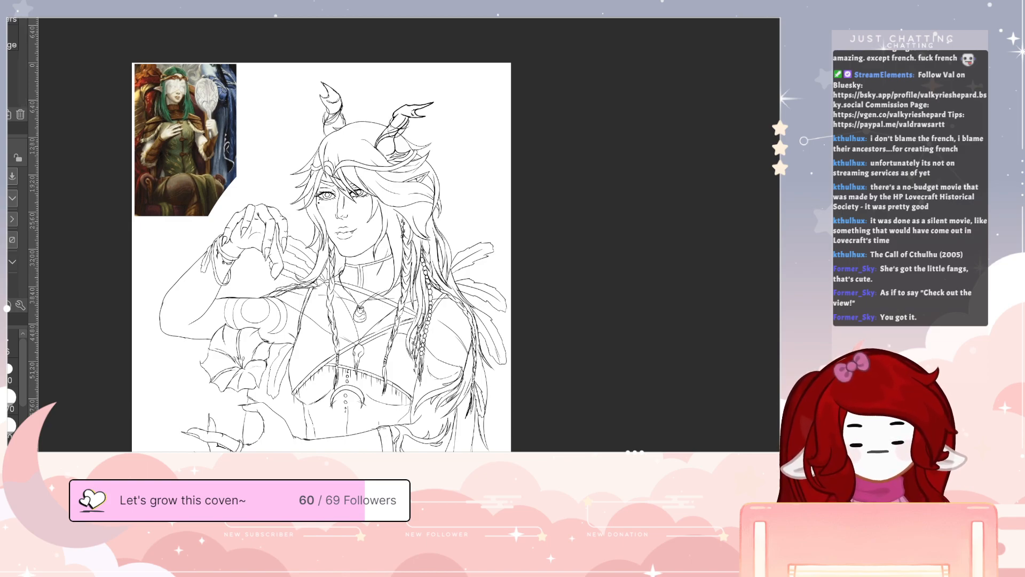
key(p)
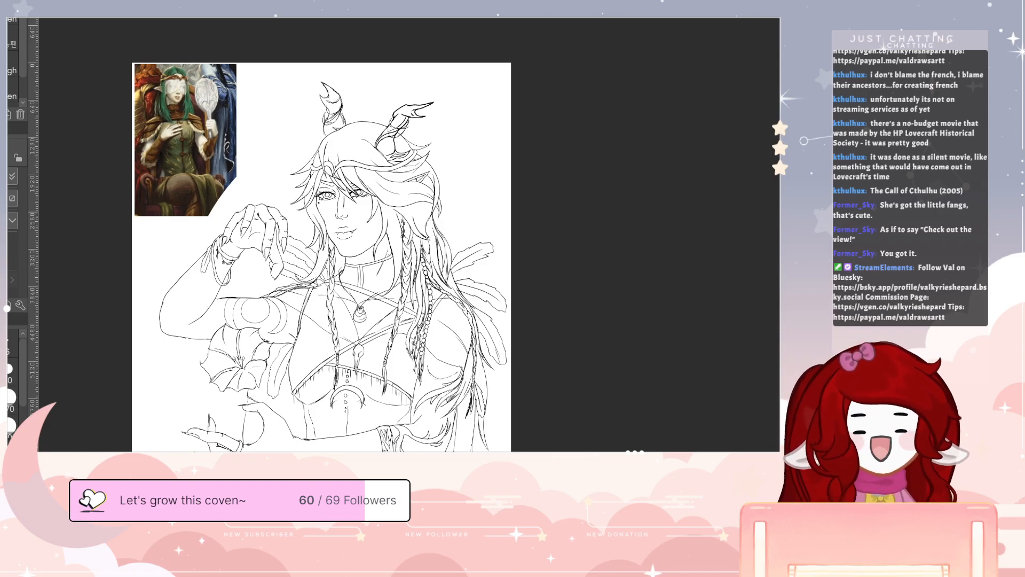
- Undo the reference image's enlargement and erase the small picture from the canvas corner
key(ctrl+z)
key(ctrl+z)
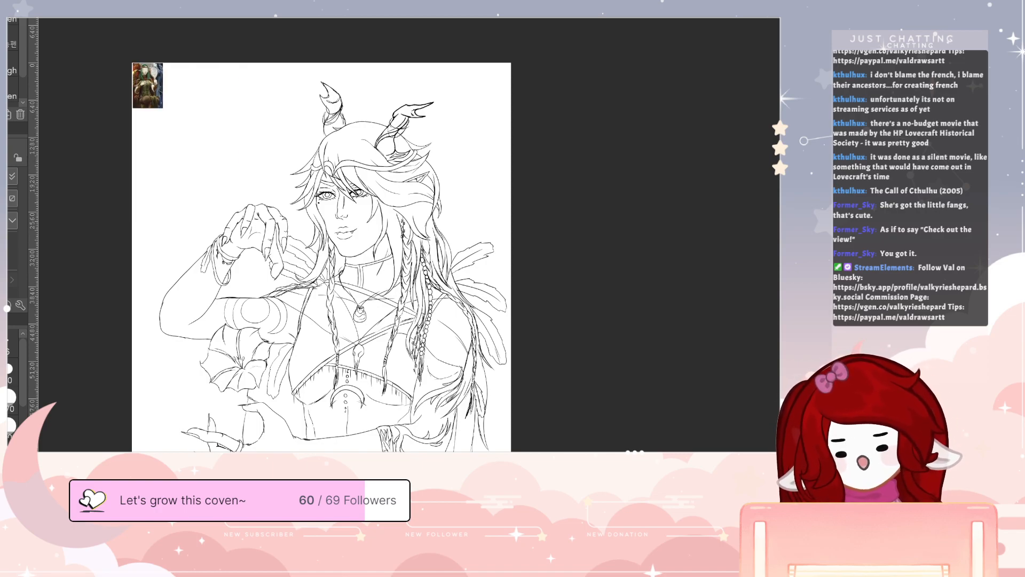
key(ctrl+y)
key(ctrl+z)
key(ctrl+z)
key(ctrl+y)
key(e)
drag(132, 61, 135, 56)
mouse_move(135, 107)
mouse_down()
mouse_move(145, 49)
mouse_move(143, 109)
mouse_move(150, 61)
mouse_move(152, 108)
mouse_move(165, 56)
mouse_up()
key(p)
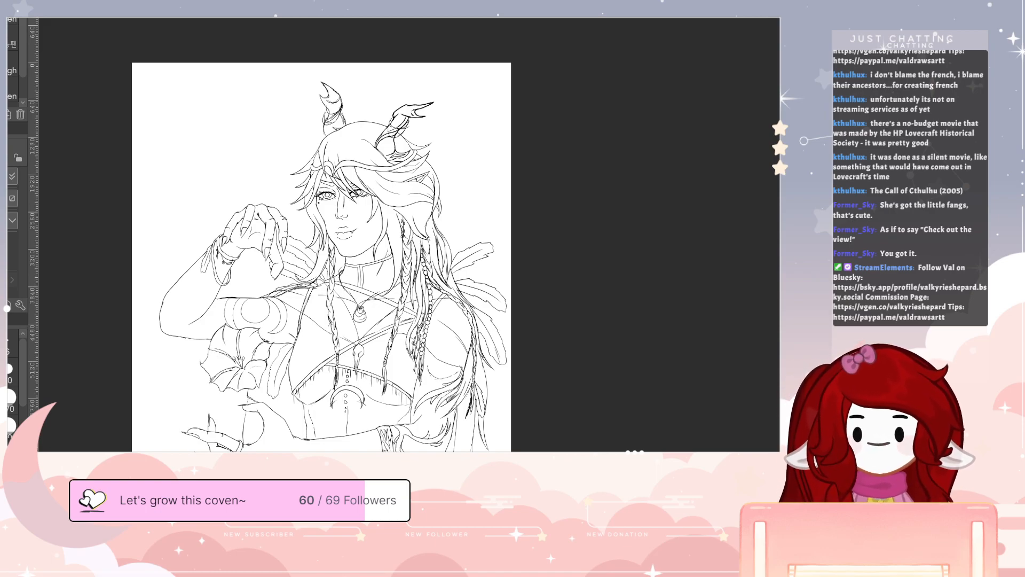
- Open the skin tones chart and copy a round selection around the greyish-brown cube at the end of the fourth row
key(g)
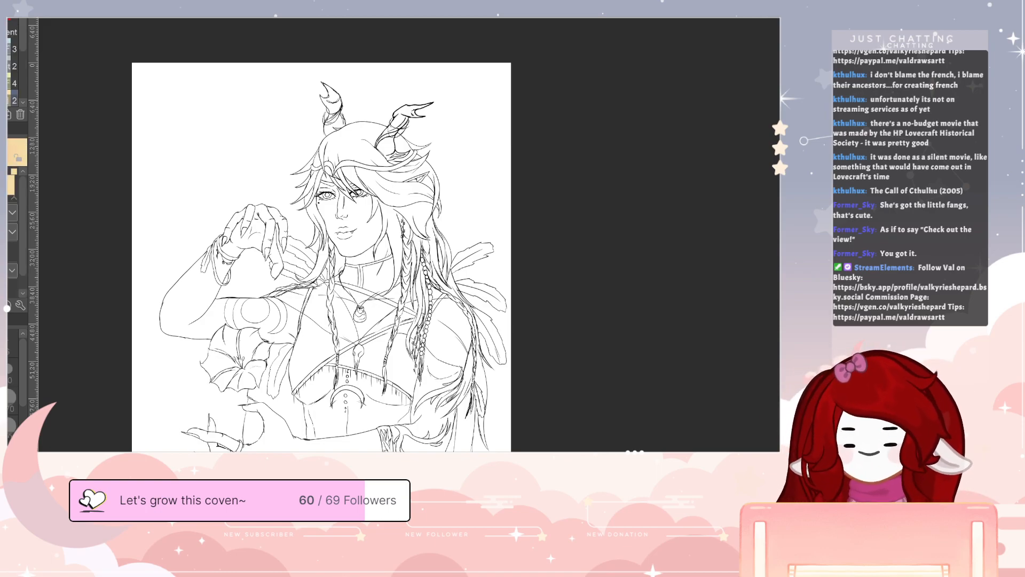
key(g)
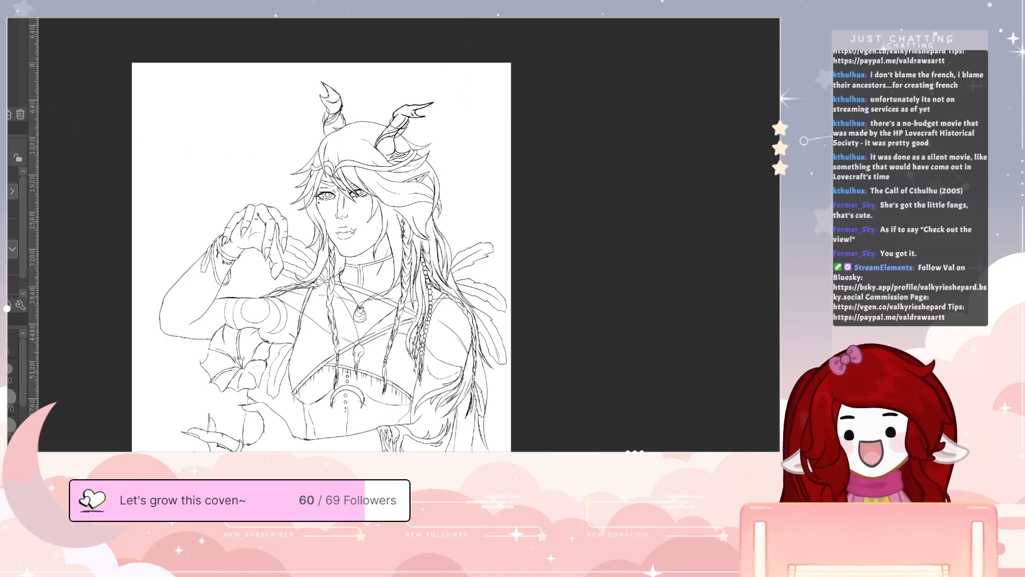
click(230, 19)
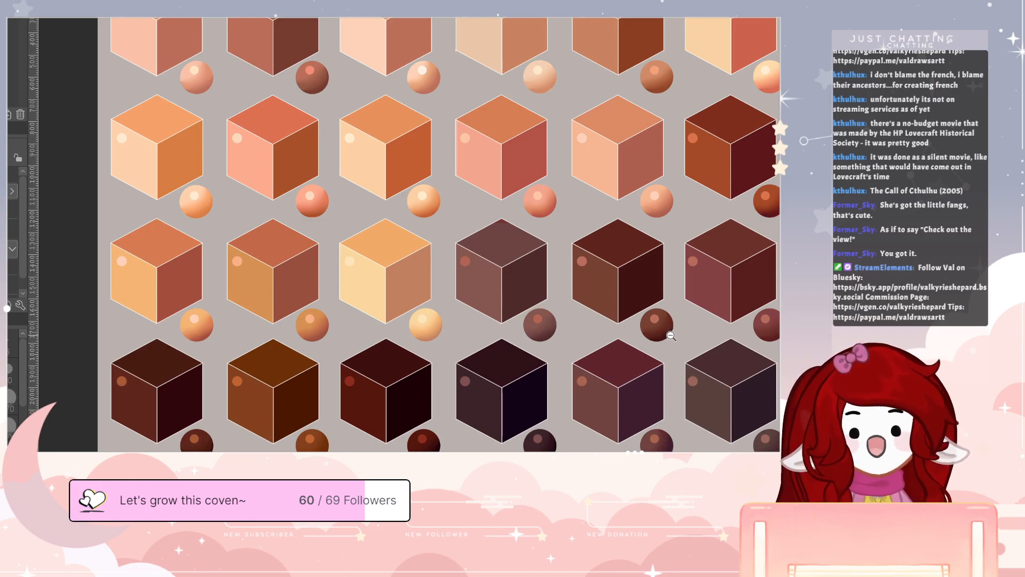
scroll(676, 340, down, 2)
drag(705, 363, 631, 333)
click(637, 317)
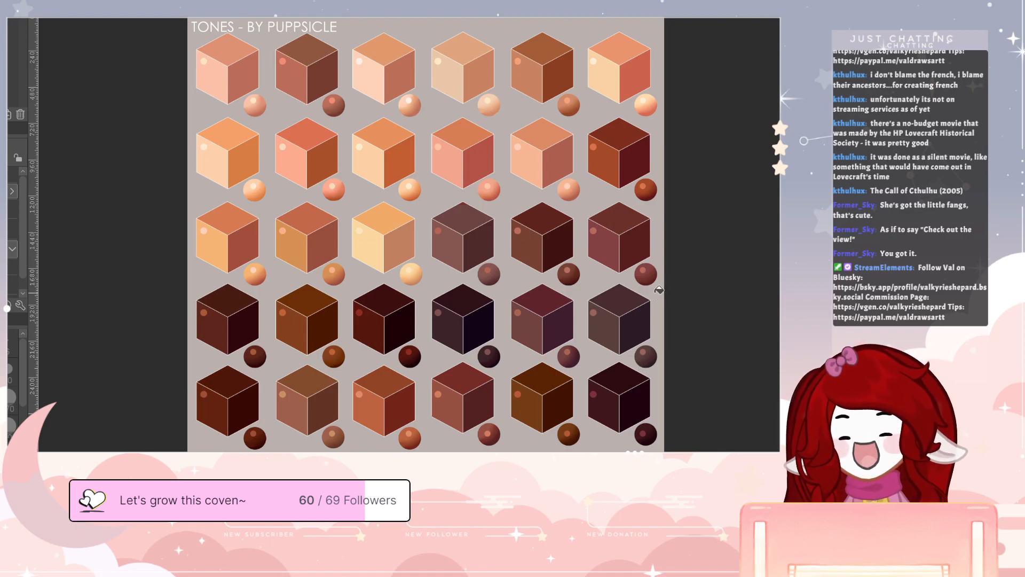
key(t)
key(m)
mouse_move(614, 278)
mouse_down()
mouse_move(581, 302)
mouse_move(583, 328)
mouse_move(592, 349)
mouse_move(649, 369)
mouse_move(665, 342)
mouse_move(657, 296)
mouse_move(622, 268)
mouse_up()
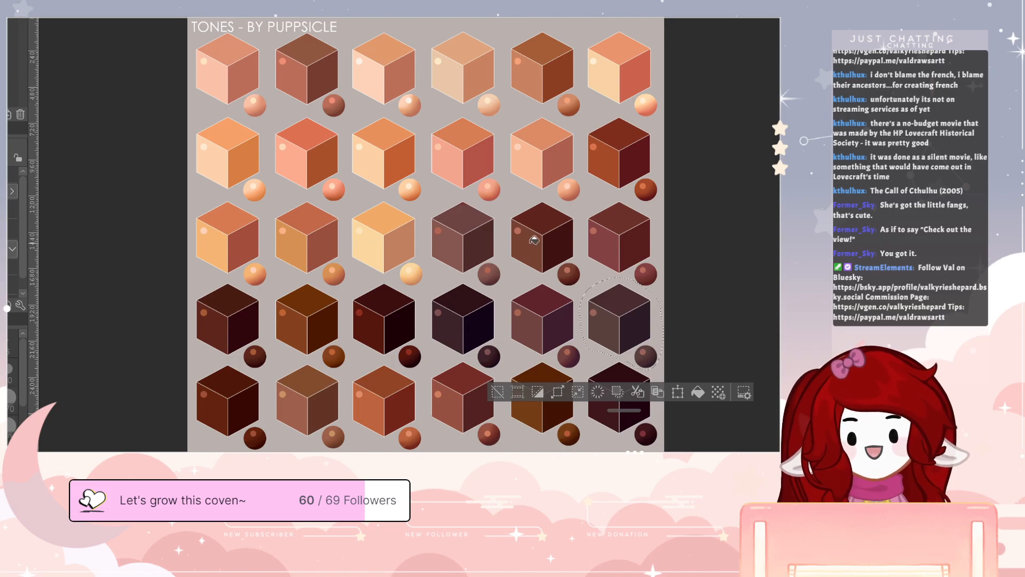
drag(766, 267, 765, 310)
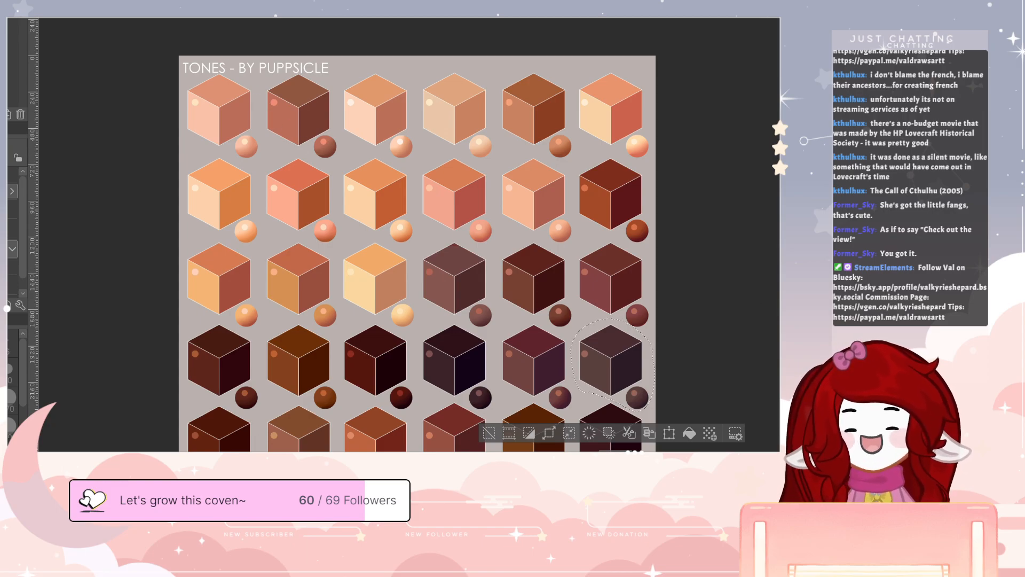
- Paste the tone swatch into the character drawing and place it in the canvas's upper-left corner
key(ctrl+Tab)
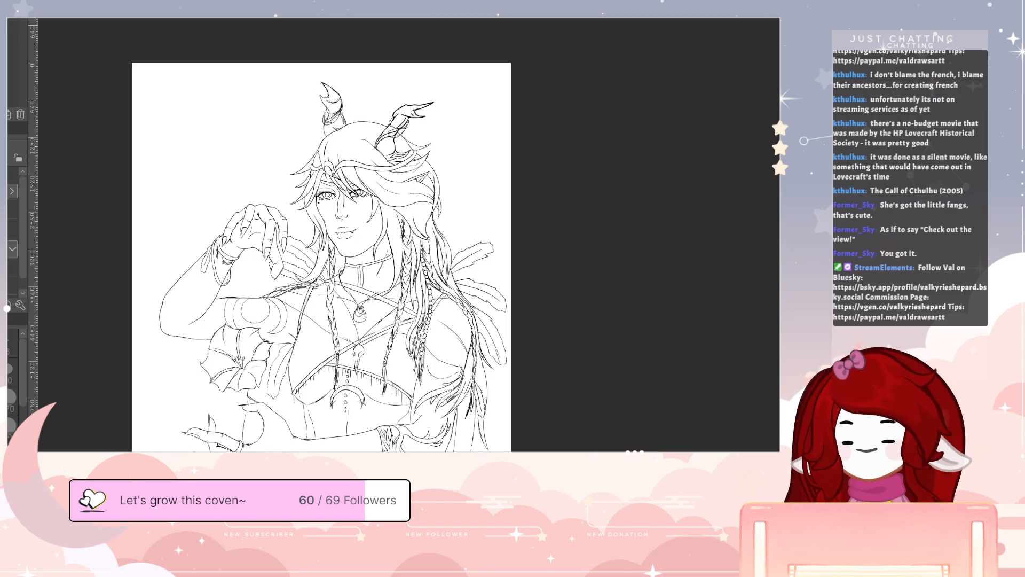
key(ctrl+t)
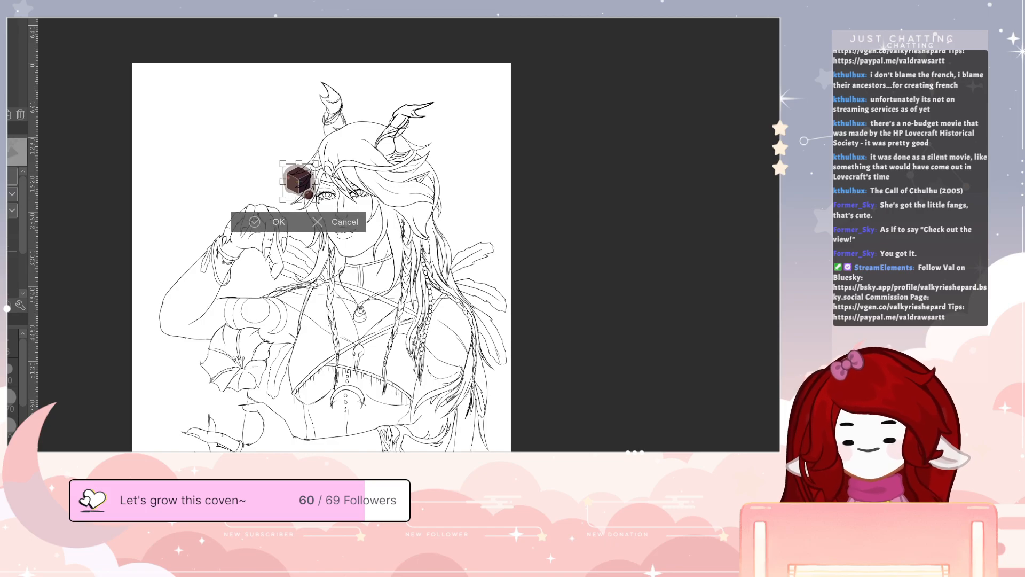
drag(206, 104, 165, 87)
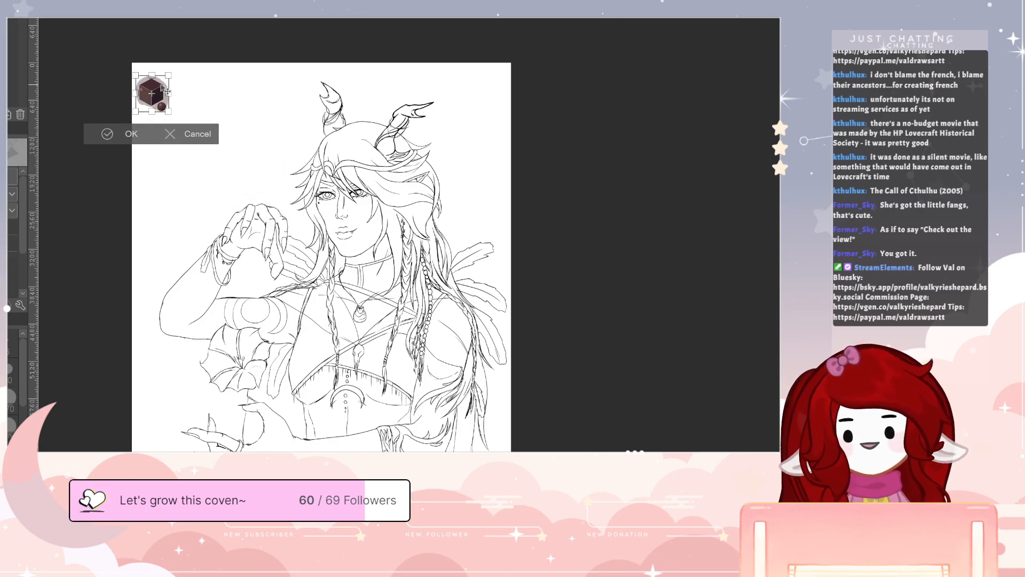
click(108, 134)
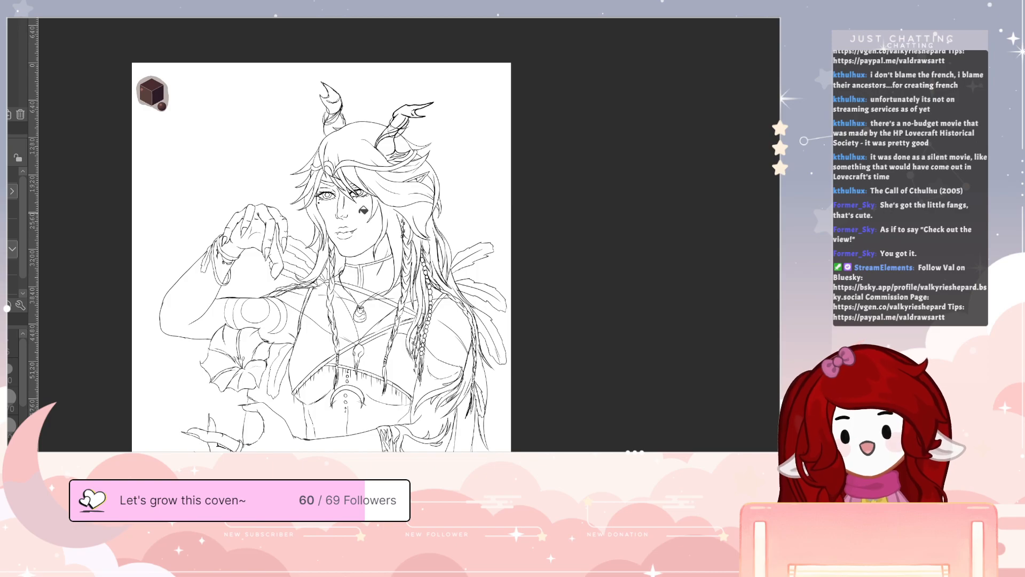
- Fill the face, the raised hand with its fingers, and the raised forearm with the swatch's dark brown skin tone
click(363, 211)
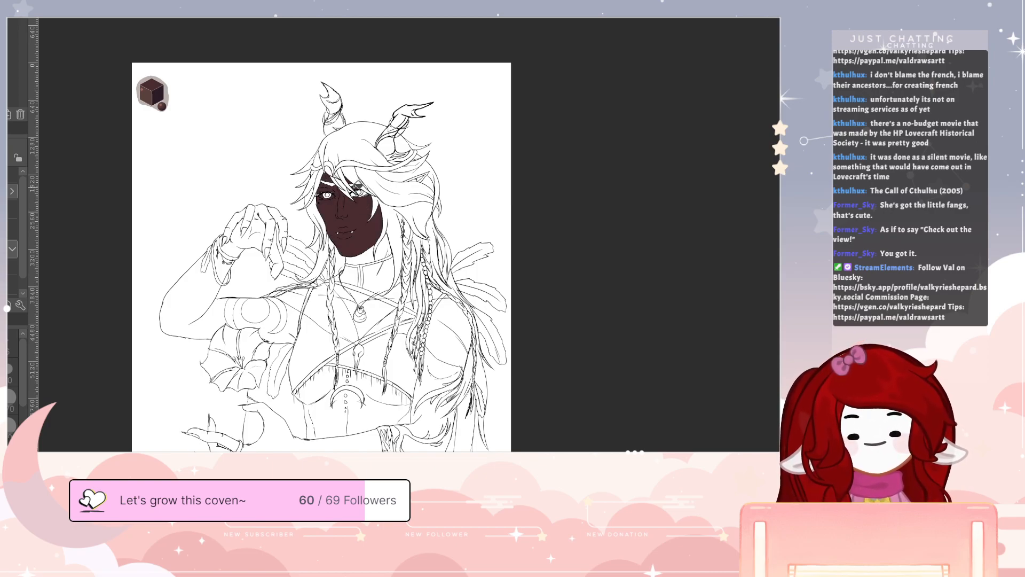
click(272, 215)
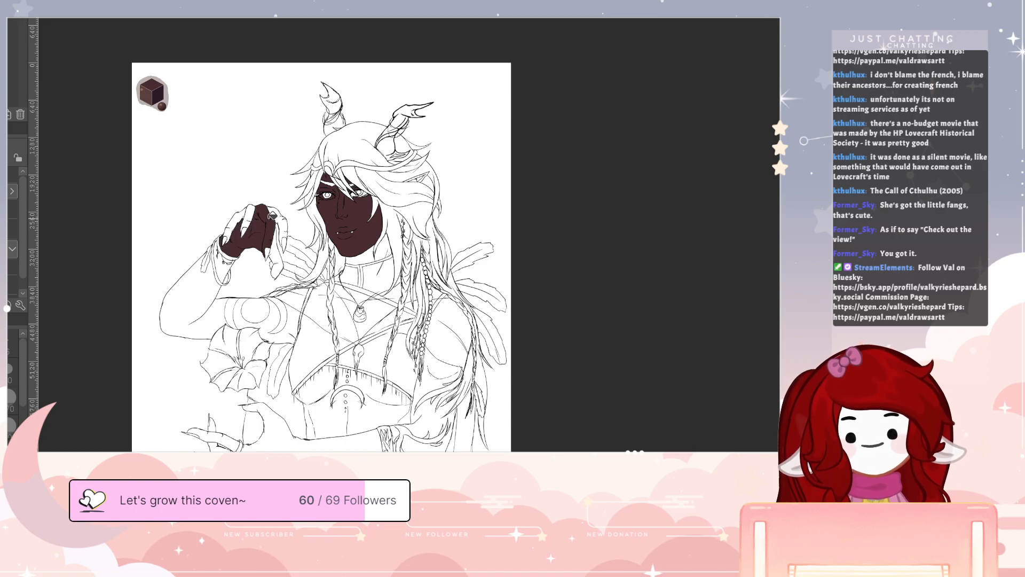
click(280, 250)
click(286, 223)
click(268, 251)
click(250, 215)
click(244, 231)
click(230, 226)
click(225, 240)
click(227, 262)
click(212, 284)
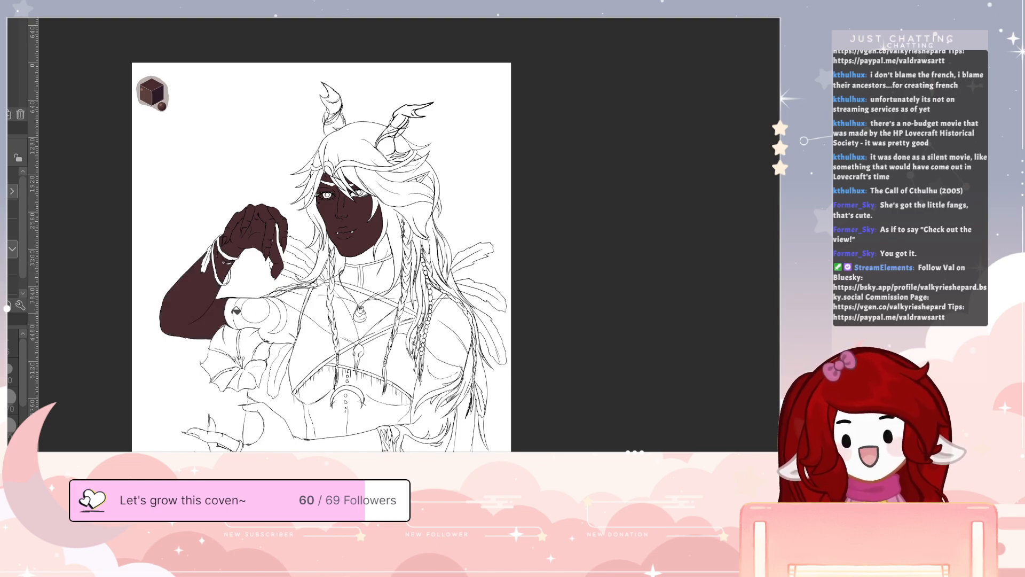
- Fill the raised arm's upper sections with the skin tone and erase the colour that spills into the elbow drapery
click(231, 311)
click(257, 312)
click(283, 315)
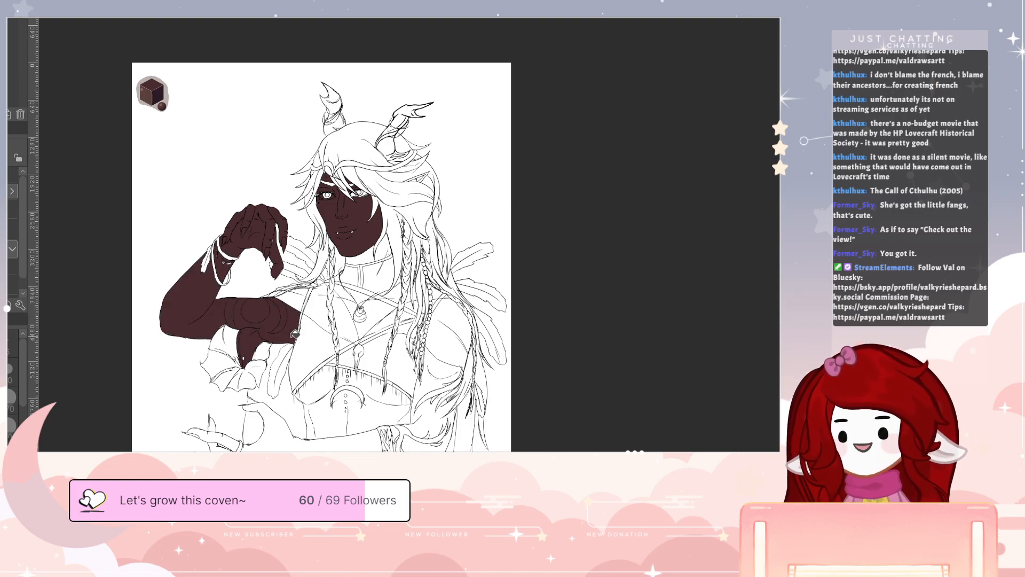
key(e)
mouse_move(243, 337)
mouse_down()
mouse_move(258, 338)
mouse_move(245, 367)
mouse_move(239, 347)
mouse_move(251, 379)
mouse_up()
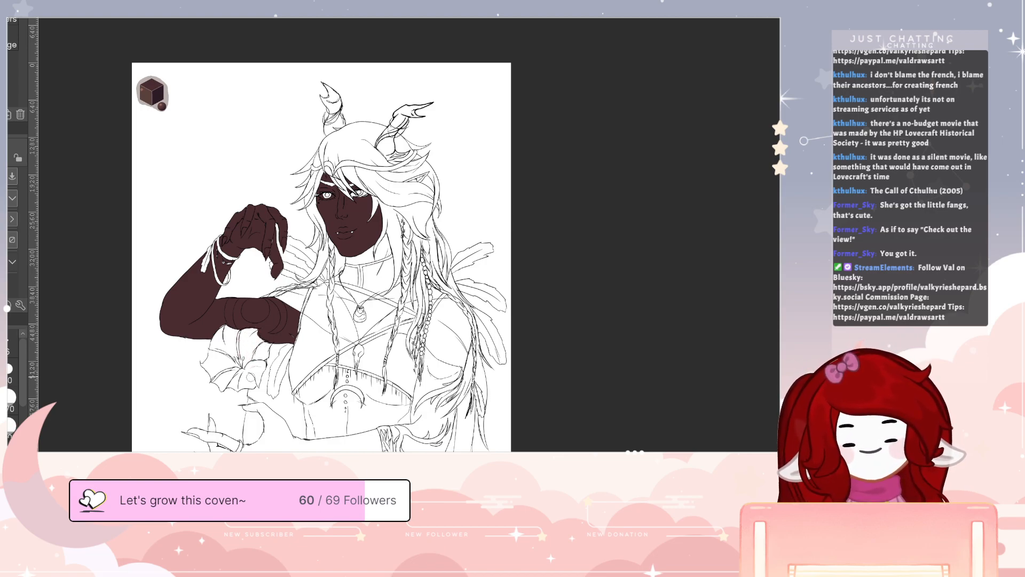
- Fill the fingers and palm sections of the hand at the canvas's lower-left edge with the skin tone
key(g)
click(232, 443)
click(222, 448)
click(213, 429)
click(210, 420)
click(200, 432)
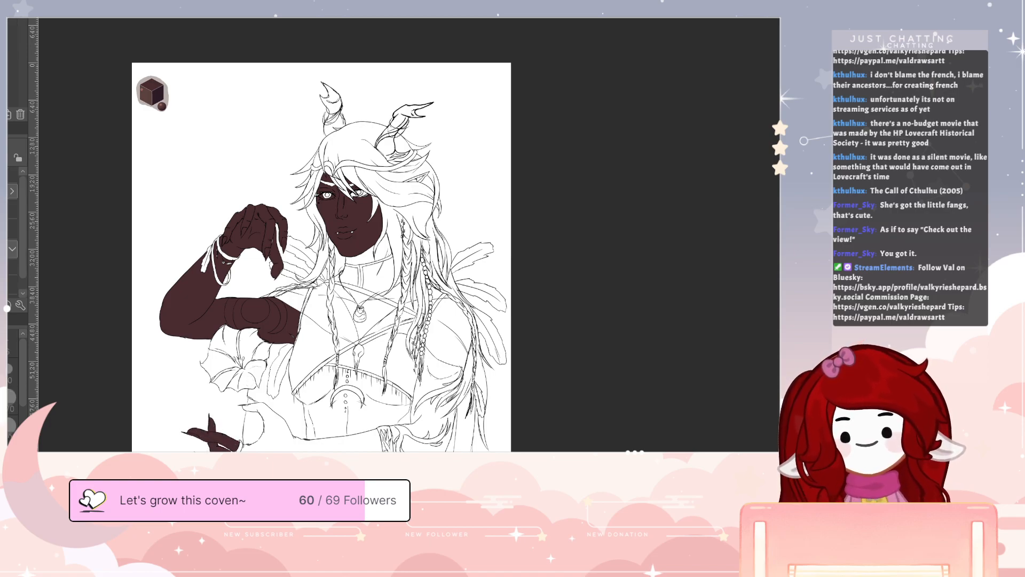
- Undo the fill that spills between the hands, close the line gap with a short brush stroke, and fill the lowered arm
click(294, 447)
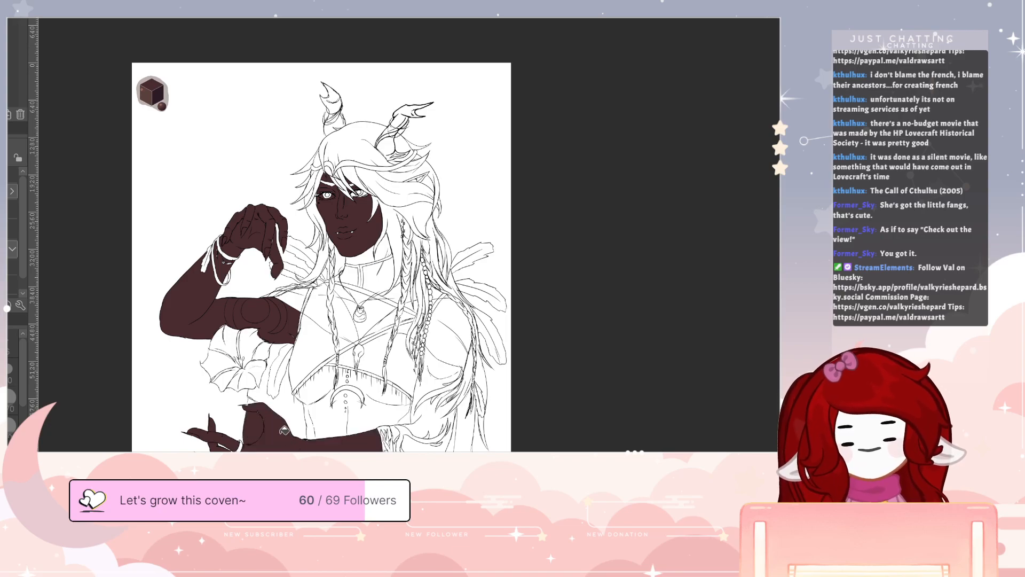
key(ctrl+z)
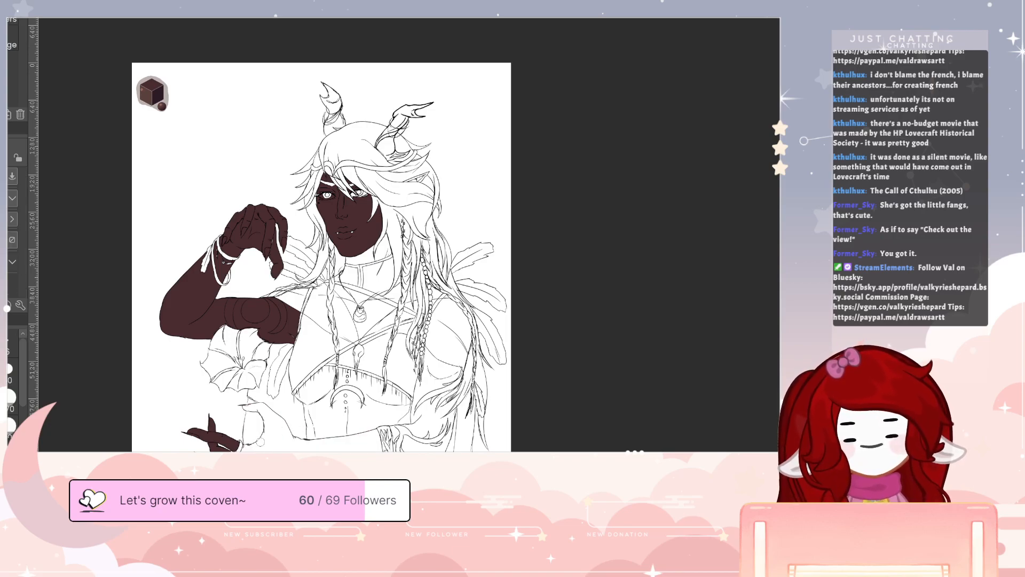
key(b)
key(p)
key(p)
drag(257, 444, 260, 441)
key(g)
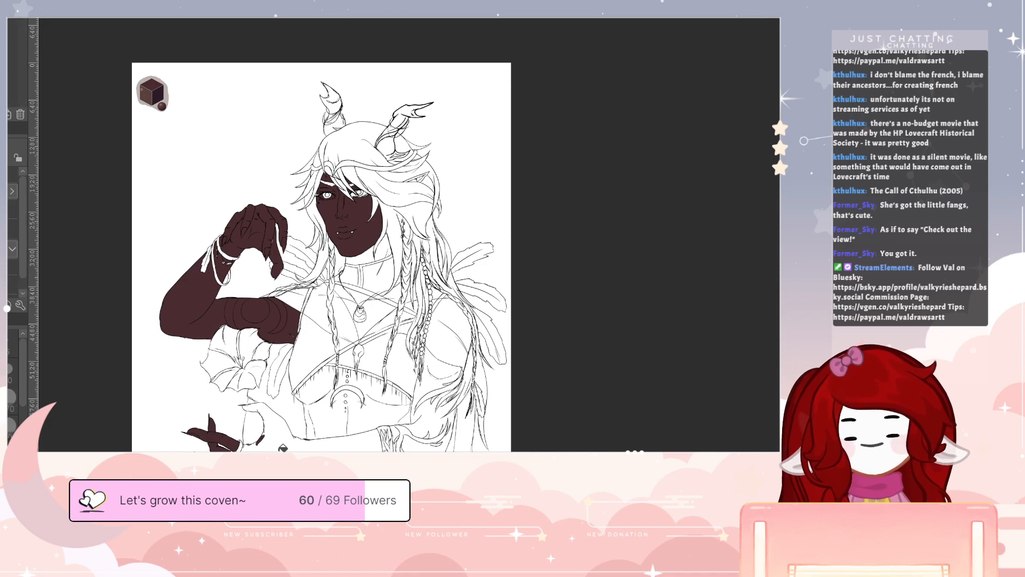
click(281, 446)
click(429, 449)
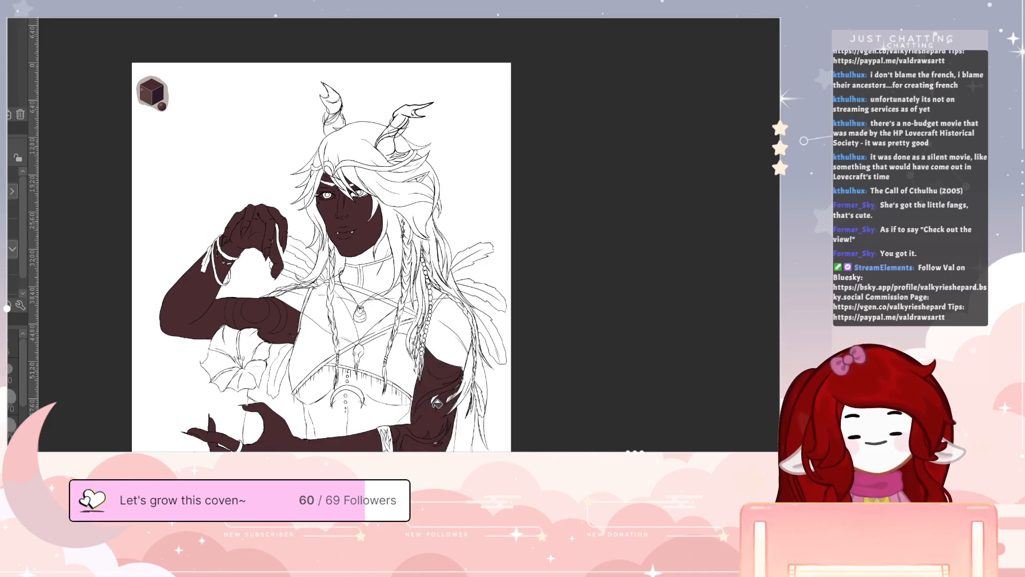
- Fill the midriff, shoulder, neck, ear area and eyes with the dark brown skin tone
click(378, 412)
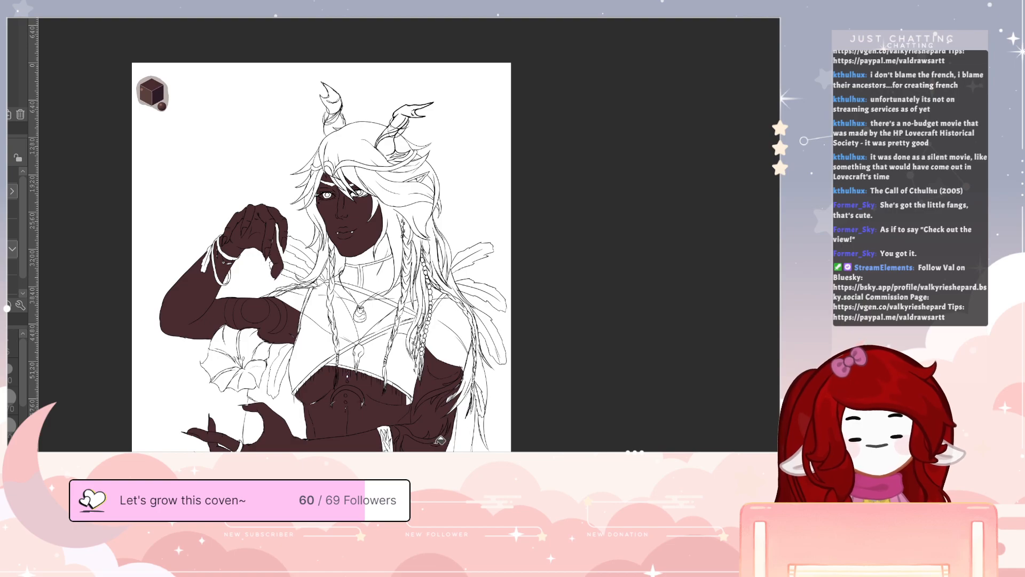
click(458, 348)
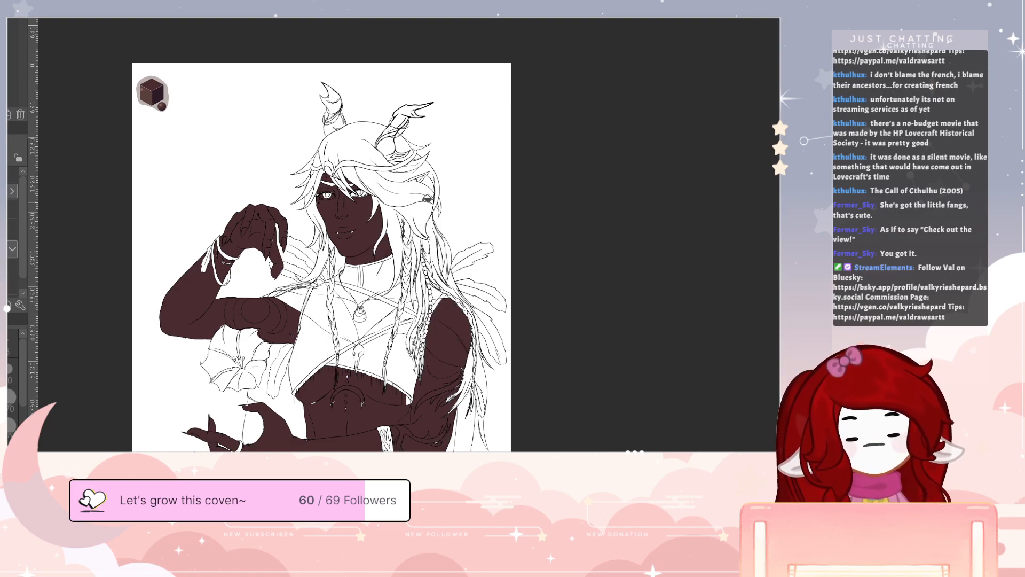
click(419, 177)
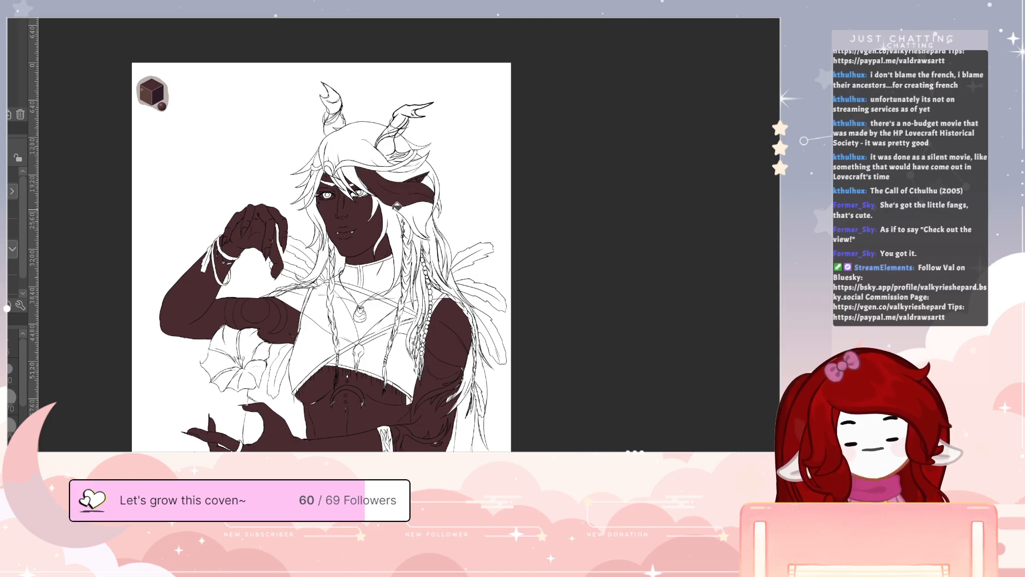
click(353, 195)
click(330, 196)
click(326, 196)
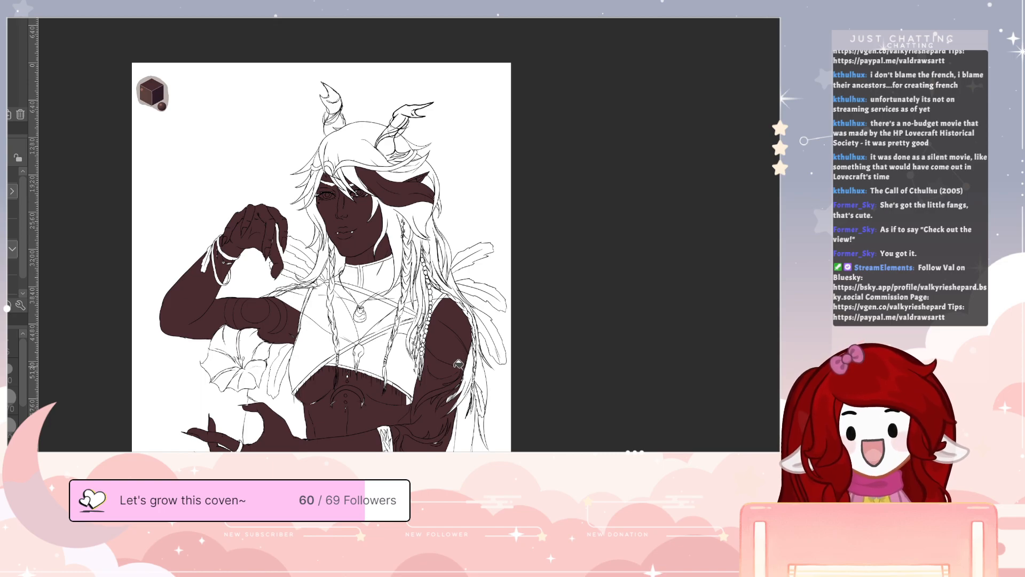
- Erase the skin tone spilled over the hair around the pointed ear
key(e)
mouse_move(359, 159)
mouse_down()
mouse_move(375, 190)
mouse_move(366, 172)
mouse_move(423, 211)
mouse_move(406, 188)
mouse_up()
mouse_move(416, 188)
mouse_down()
mouse_move(431, 206)
mouse_move(433, 188)
mouse_up()
key(g)
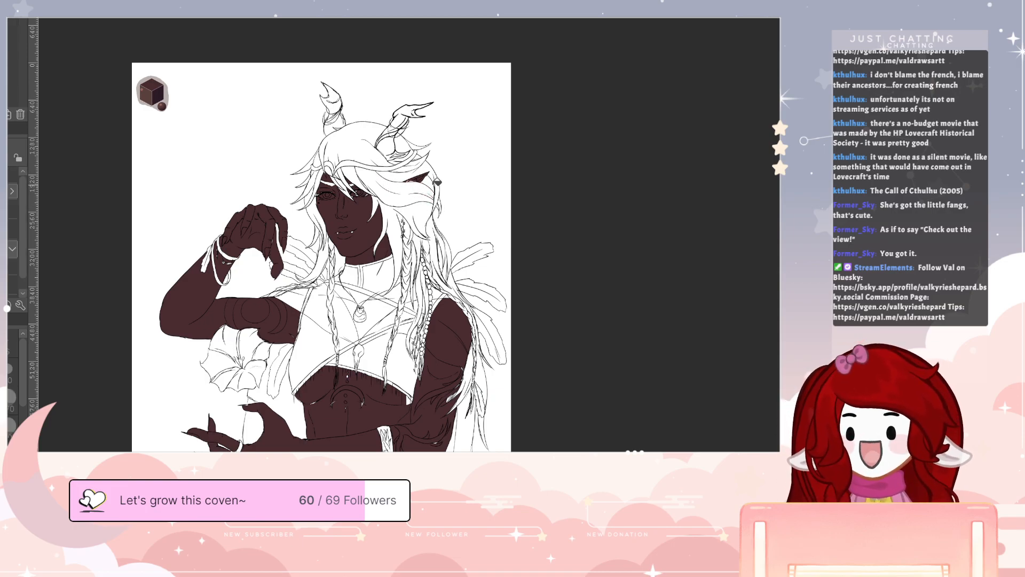
- Cover the small gaps left in the skin fill and clean its edge at the pointed ear with a smaller eraser
key(p)
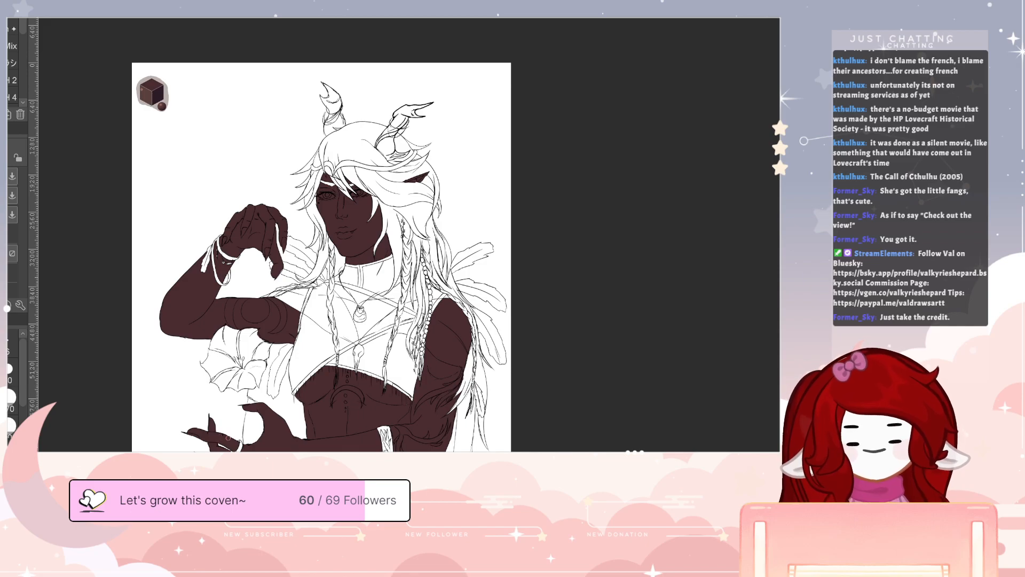
scroll(442, 270, up, 5)
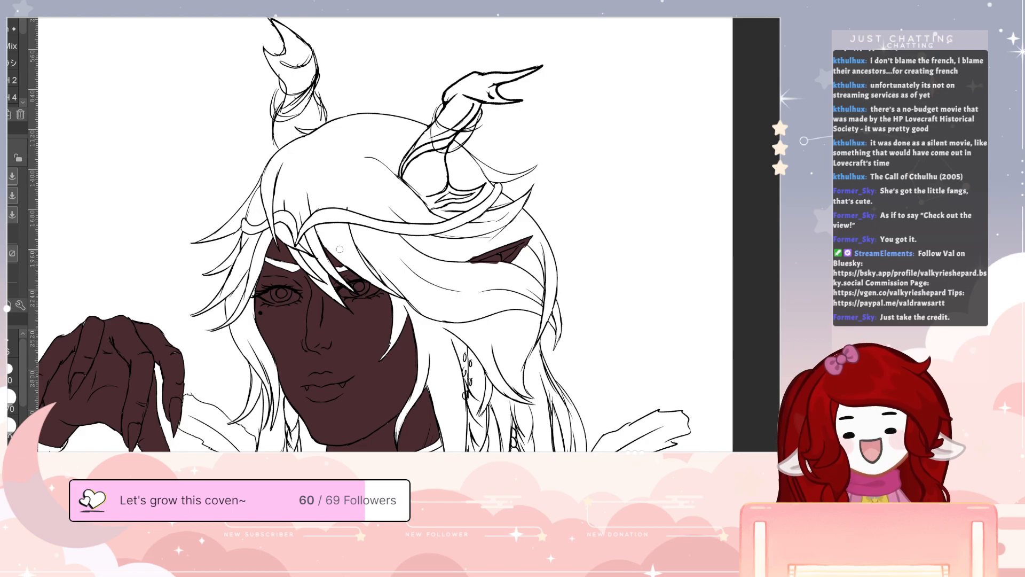
key(e)
key([)
key([)
key([)
key([)
key([)
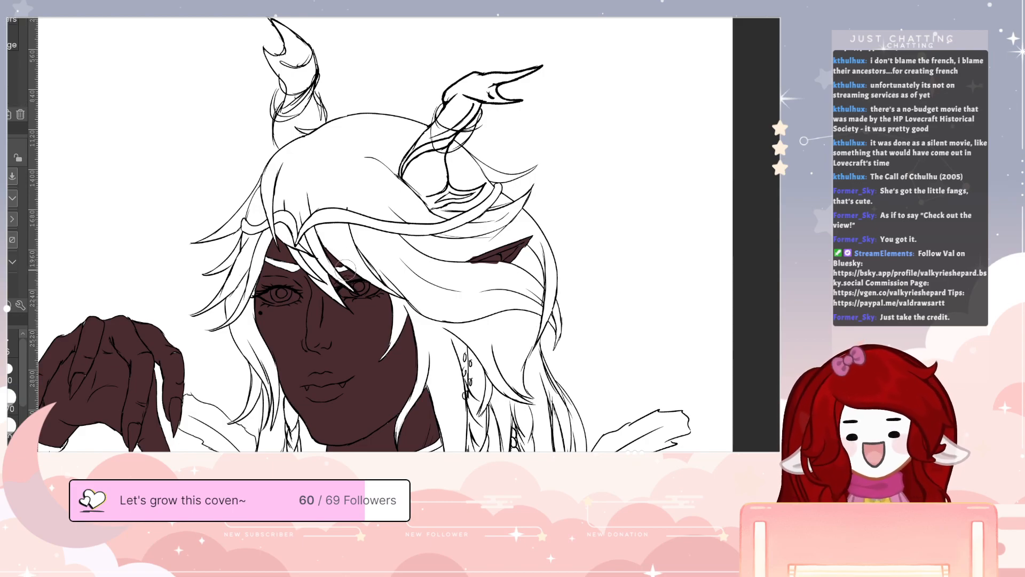
key(b)
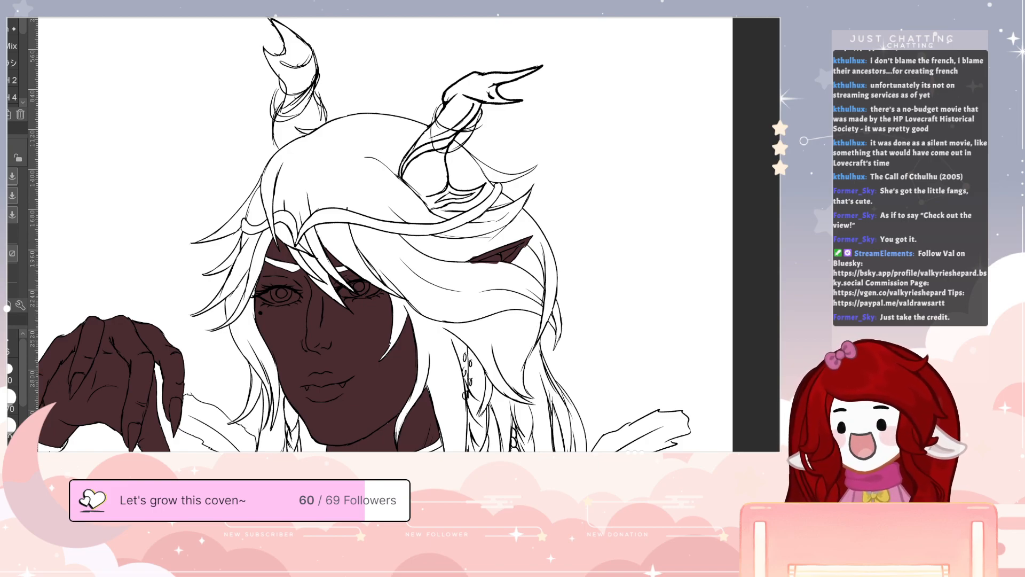
key(g)
key(b)
key(g)
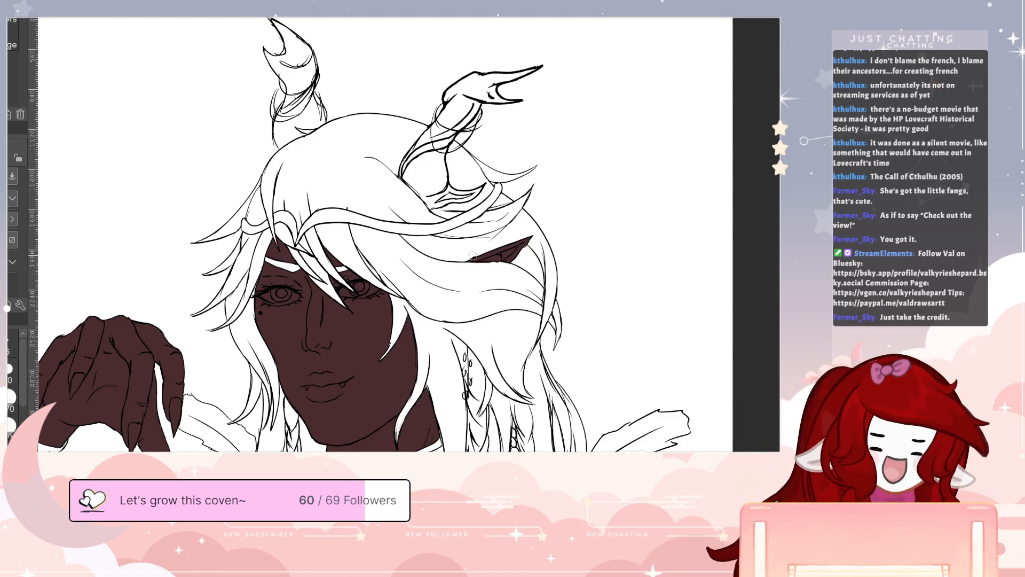
key(b)
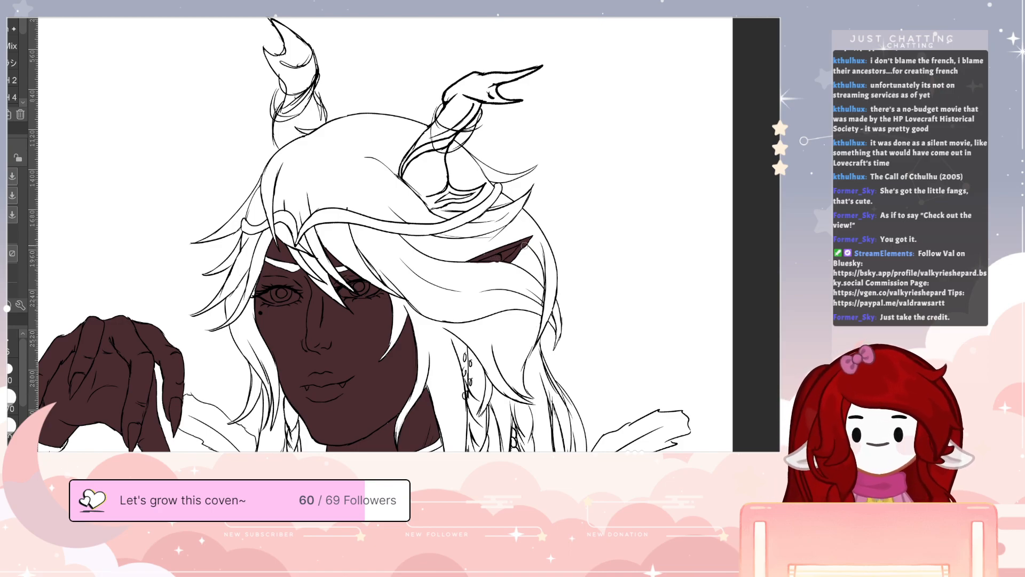
key(g)
key(b)
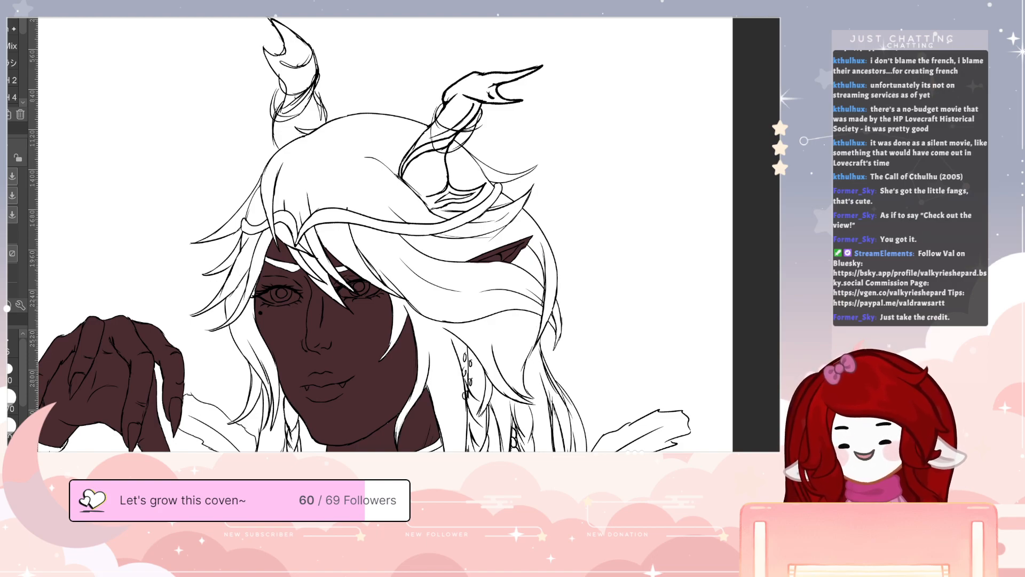
- Paint the whites of both eyes pale cream and both irises yellow
mouse_move(345, 289)
mouse_down()
mouse_move(374, 290)
mouse_move(362, 294)
mouse_up()
drag(264, 295, 299, 298)
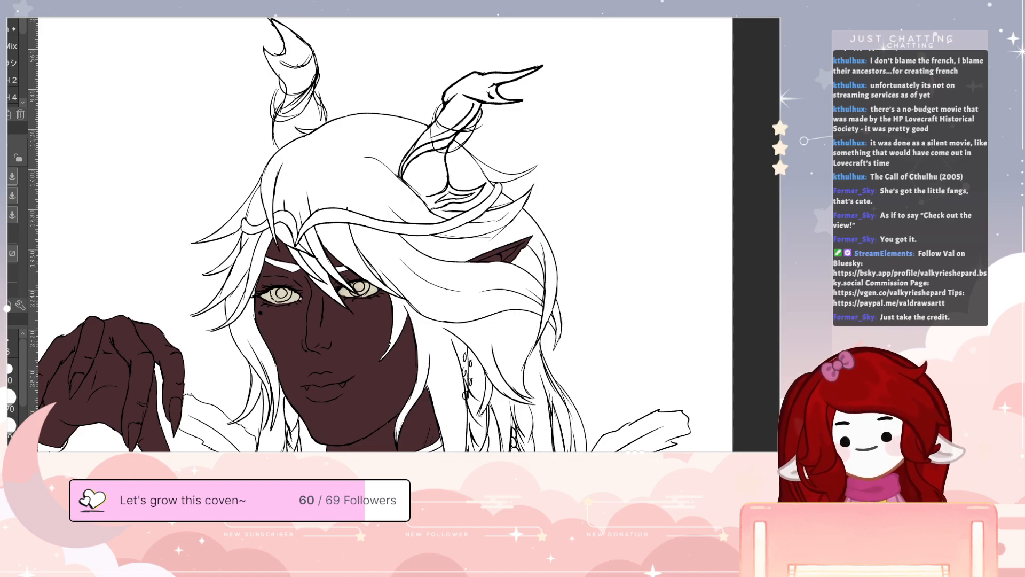
drag(272, 292, 287, 295)
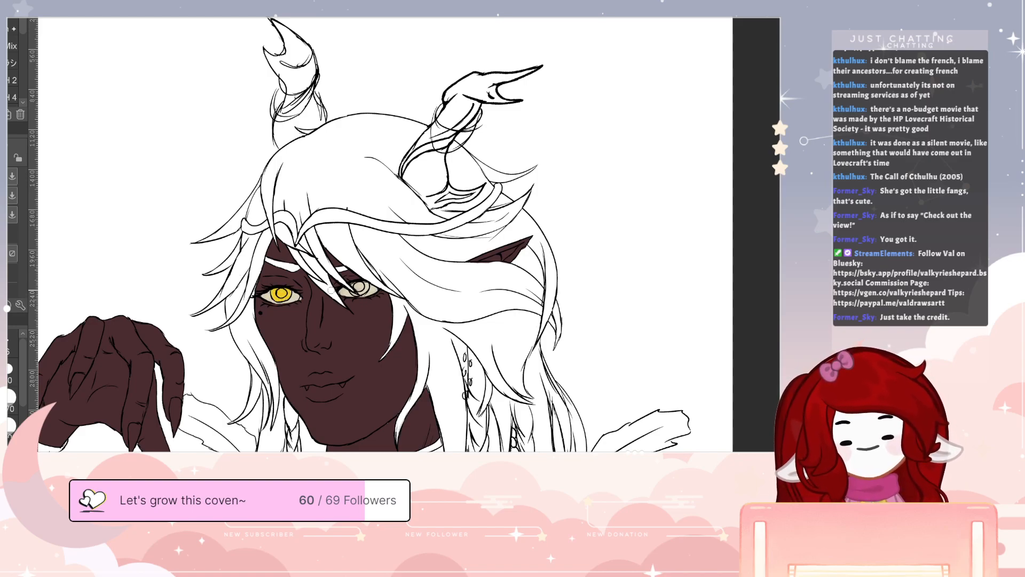
drag(358, 287, 362, 287)
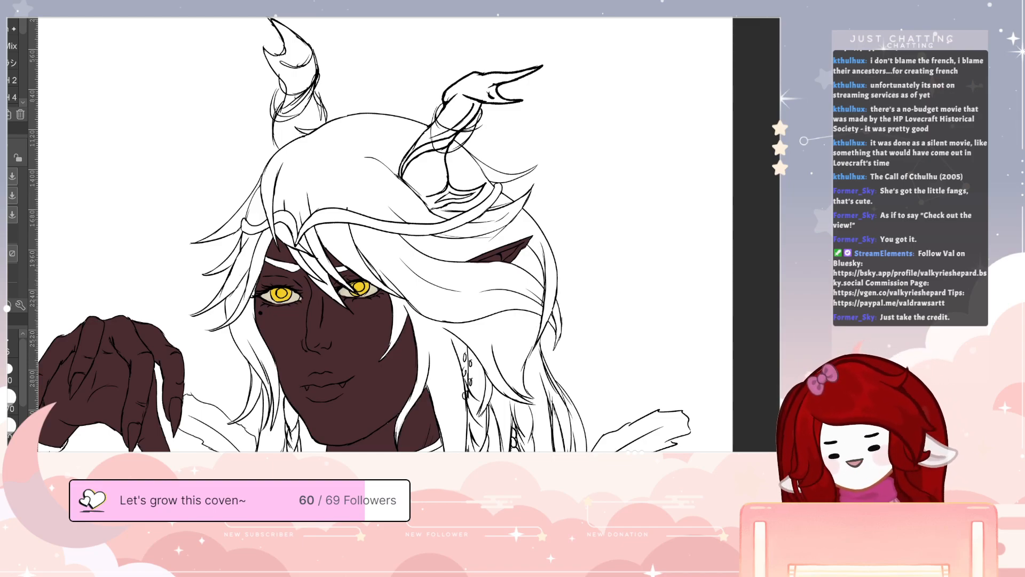
- Fill the background behind the character with pale cream
key(g)
key(g)
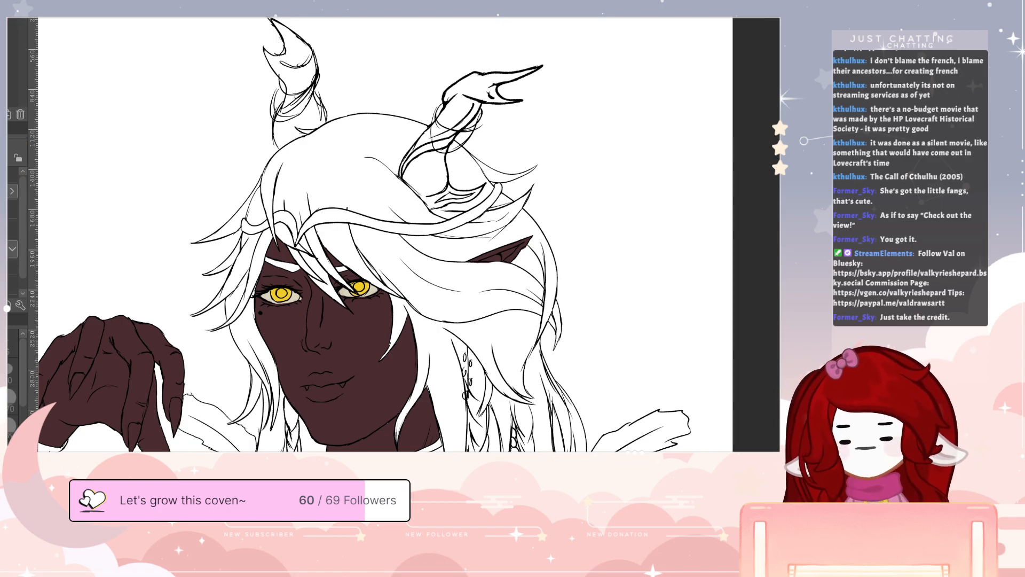
key(g)
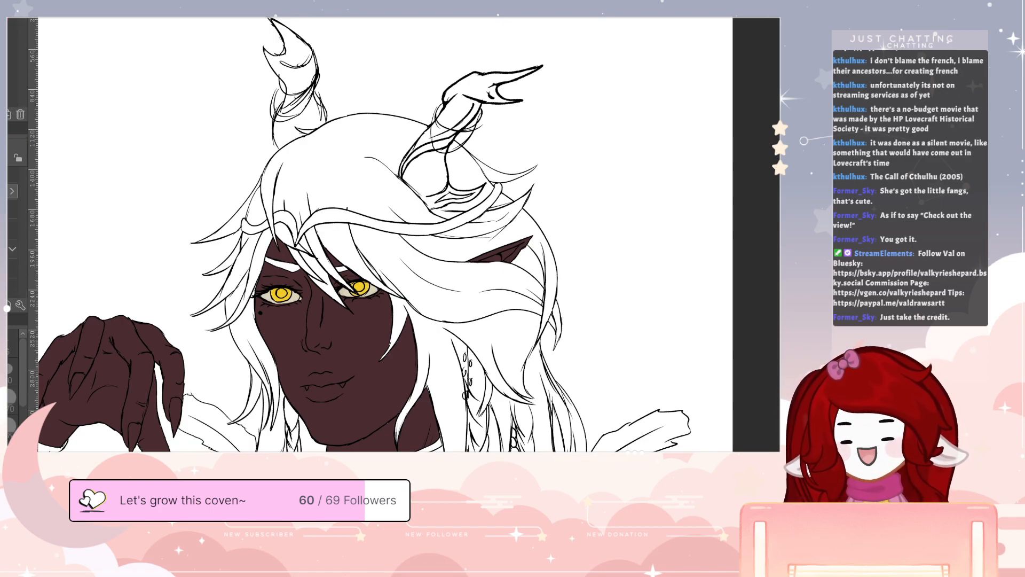
click(121, 300)
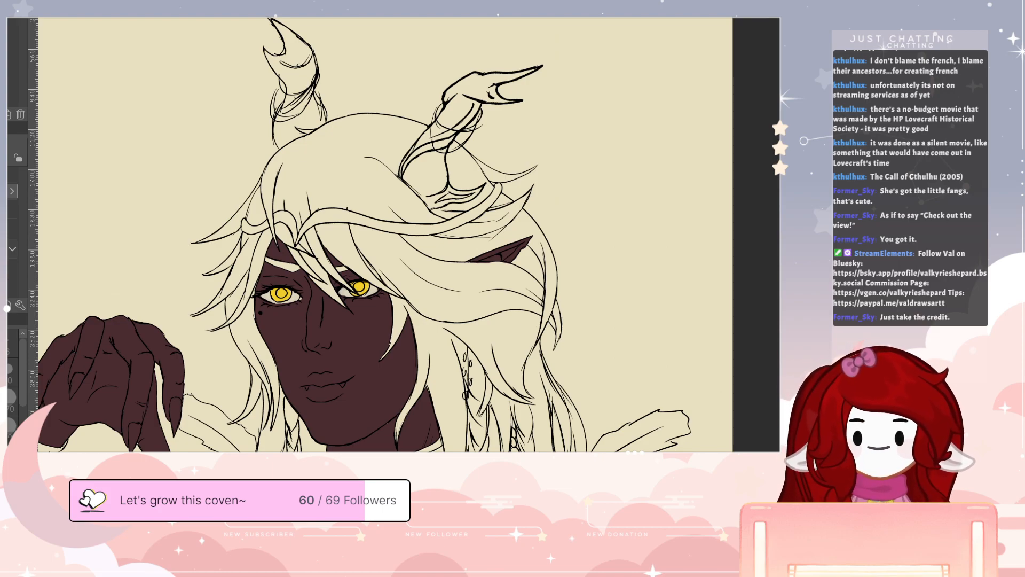
- Paint both horns flat white, keeping the colour within their outlines
key(b)
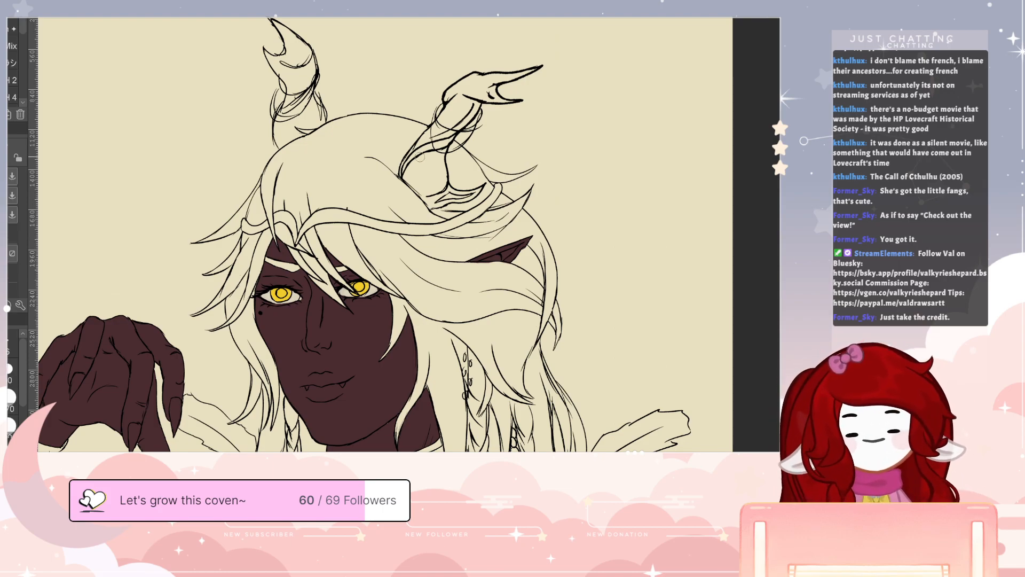
mouse_move(428, 137)
mouse_down()
mouse_move(405, 167)
mouse_move(426, 198)
mouse_move(417, 188)
mouse_move(420, 146)
mouse_move(443, 118)
mouse_move(427, 155)
mouse_move(437, 159)
mouse_move(478, 102)
mouse_move(438, 128)
mouse_move(451, 97)
mouse_move(483, 86)
mouse_up()
mouse_move(423, 176)
mouse_down()
mouse_move(434, 188)
mouse_move(445, 163)
mouse_move(434, 204)
mouse_move(451, 199)
mouse_move(439, 182)
mouse_move(460, 201)
mouse_move(476, 192)
mouse_up()
mouse_move(471, 107)
mouse_down()
mouse_move(497, 77)
mouse_move(531, 71)
mouse_move(493, 95)
mouse_move(517, 99)
mouse_up()
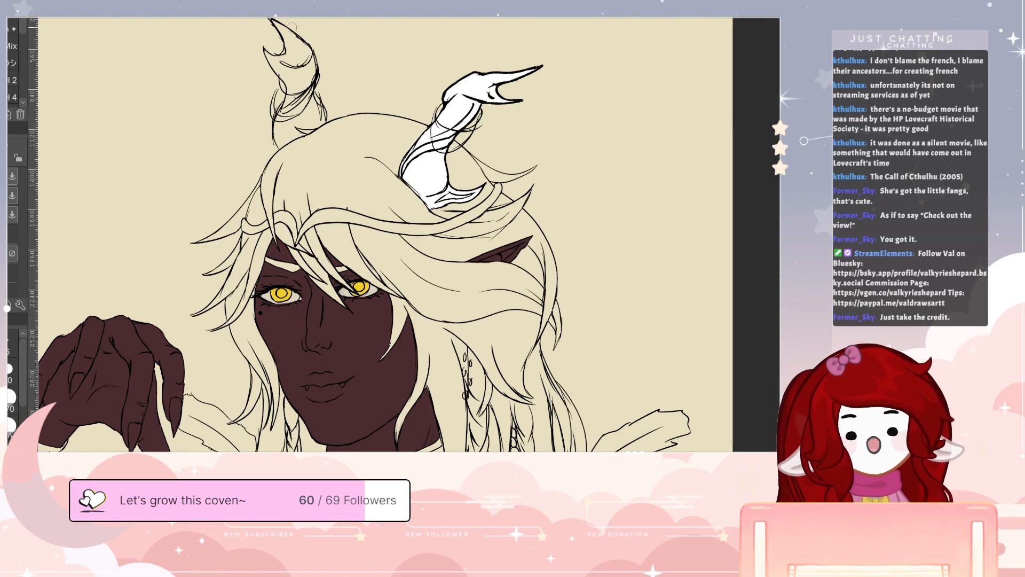
mouse_move(270, 21)
mouse_down()
mouse_move(288, 48)
mouse_move(299, 32)
mouse_move(313, 56)
mouse_move(292, 70)
mouse_move(283, 58)
mouse_move(281, 77)
mouse_move(282, 57)
mouse_up()
key(e)
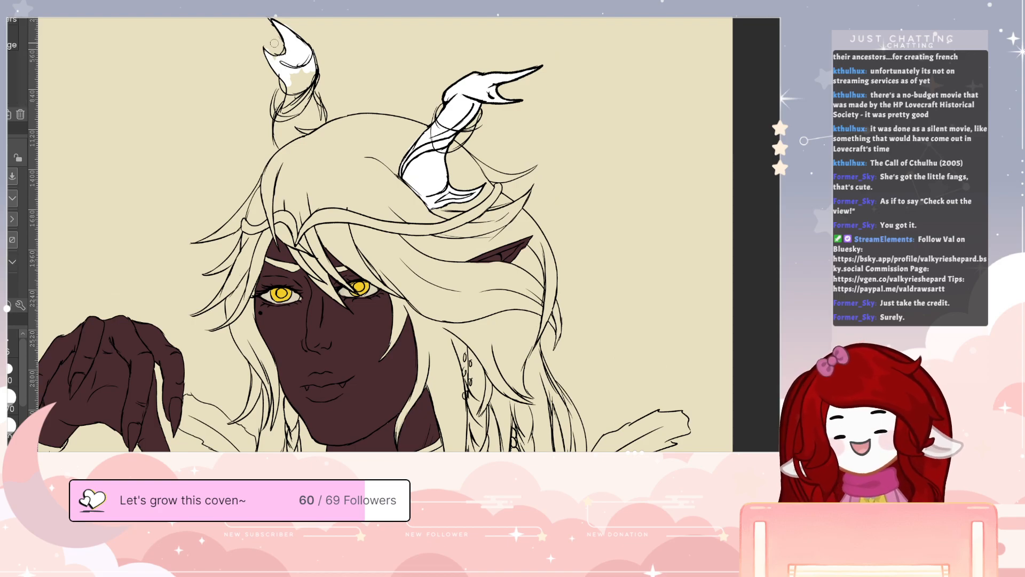
key(b)
mouse_move(282, 66)
mouse_down()
mouse_move(301, 87)
mouse_move(314, 74)
mouse_move(295, 90)
mouse_move(280, 139)
mouse_move(292, 90)
mouse_move(297, 119)
mouse_move(315, 104)
mouse_move(322, 120)
mouse_move(304, 127)
mouse_move(316, 122)
mouse_move(300, 117)
mouse_move(280, 142)
mouse_move(301, 136)
mouse_move(293, 131)
mouse_move(316, 138)
mouse_up()
key(e)
key(b)
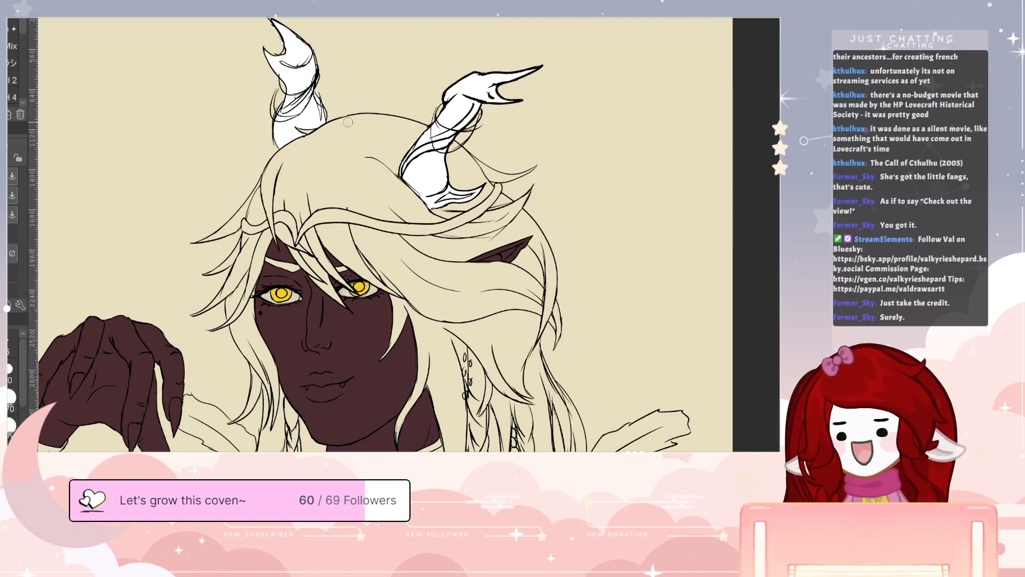
scroll(616, 386, down, 2)
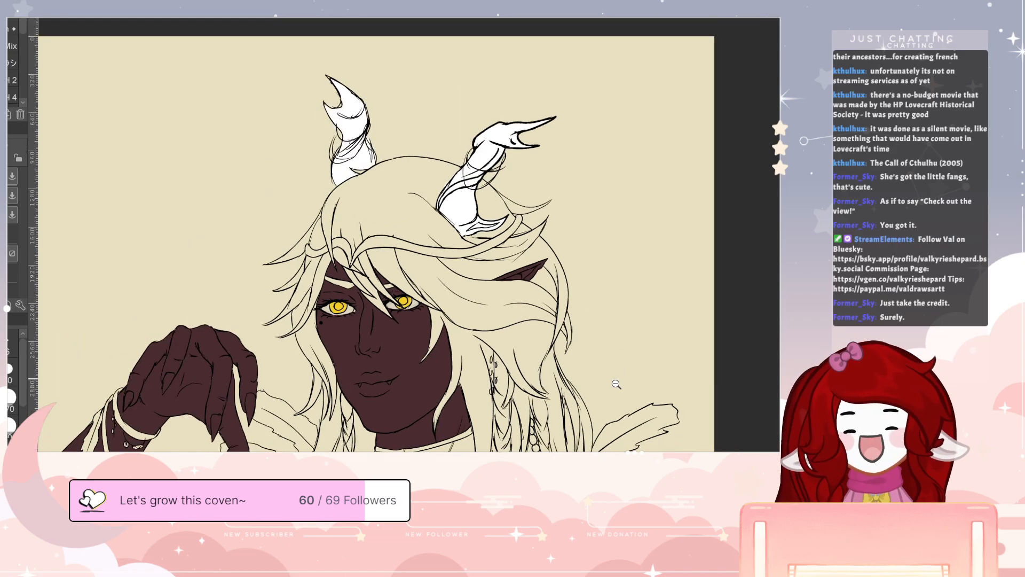
drag(625, 499, 604, 374)
drag(601, 411, 597, 395)
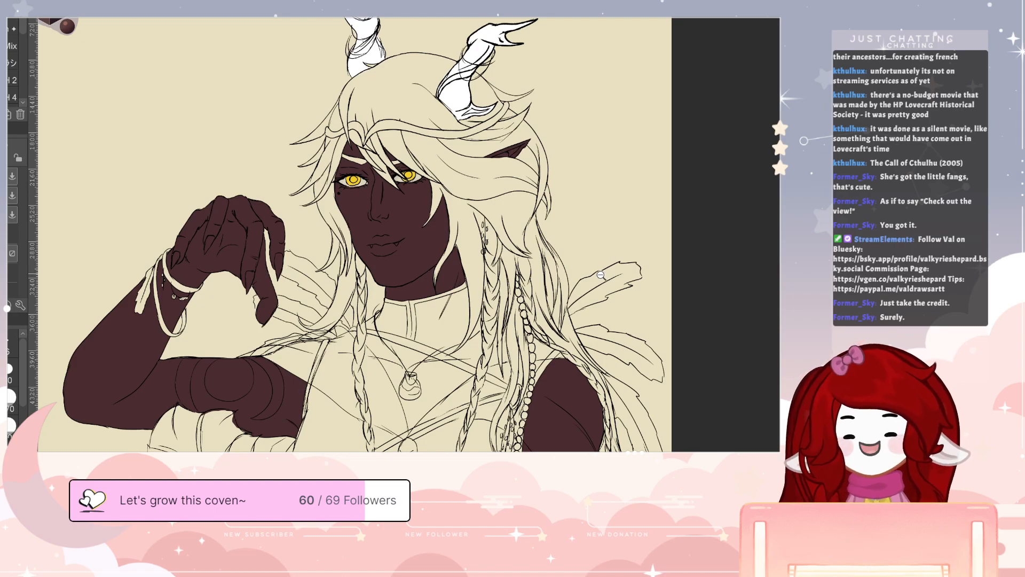
scroll(588, 318, down, 5)
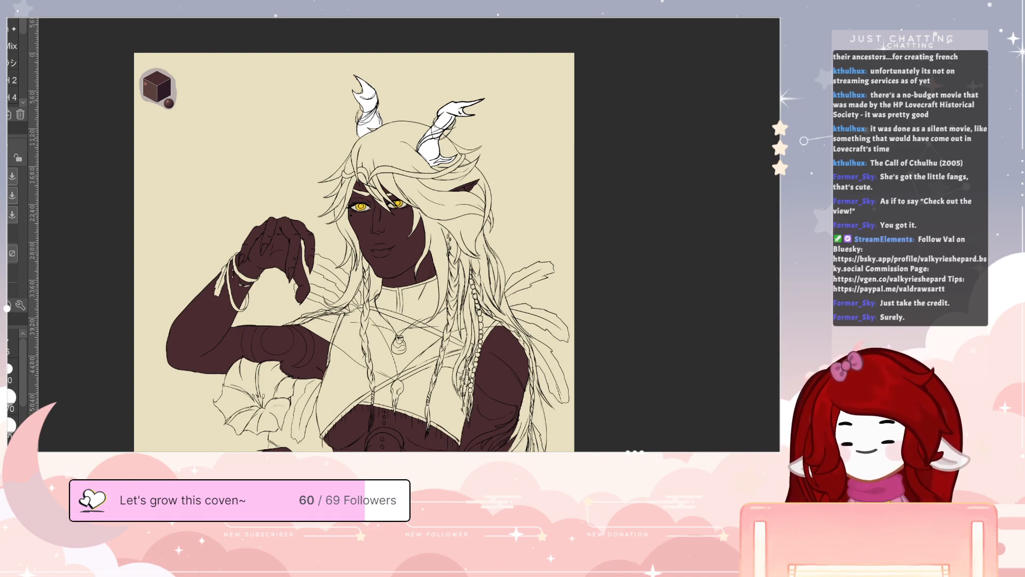
key(o)
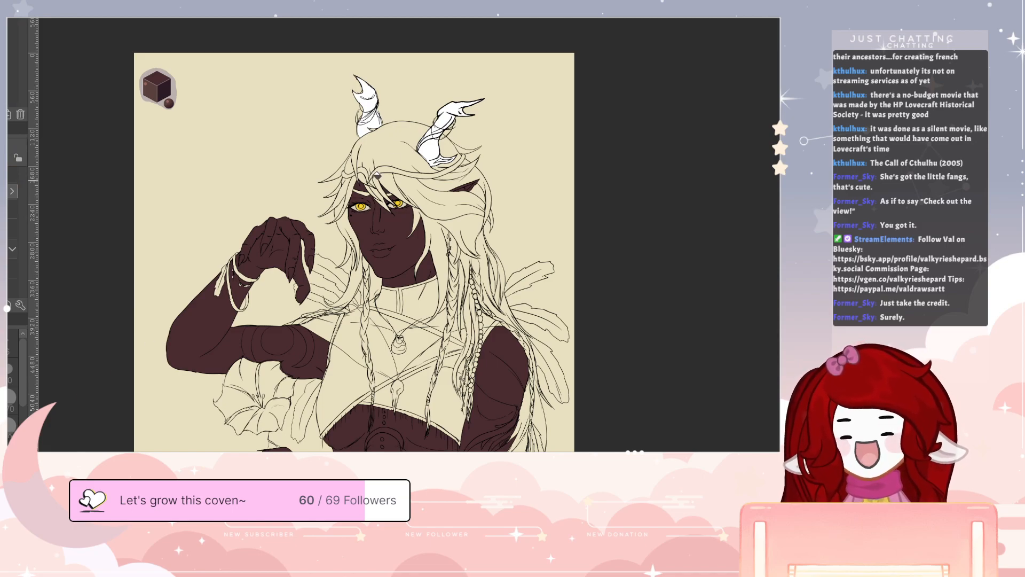
click(418, 172)
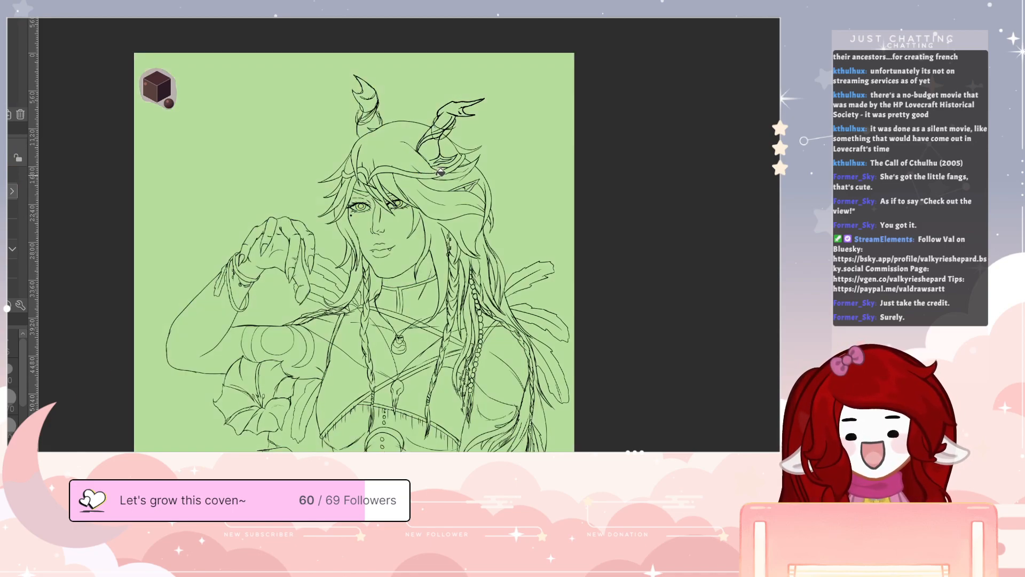
key(ctrl+z)
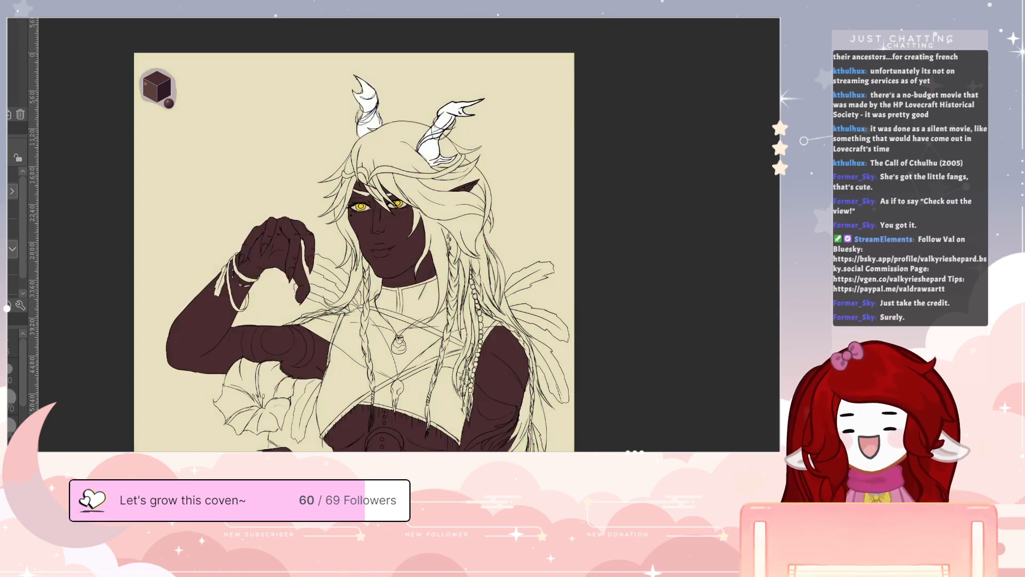
- Fill the crown of the hair and the locks between the face and the raised hand with light green
click(399, 146)
click(346, 184)
click(344, 187)
click(342, 209)
click(346, 220)
click(353, 247)
click(360, 272)
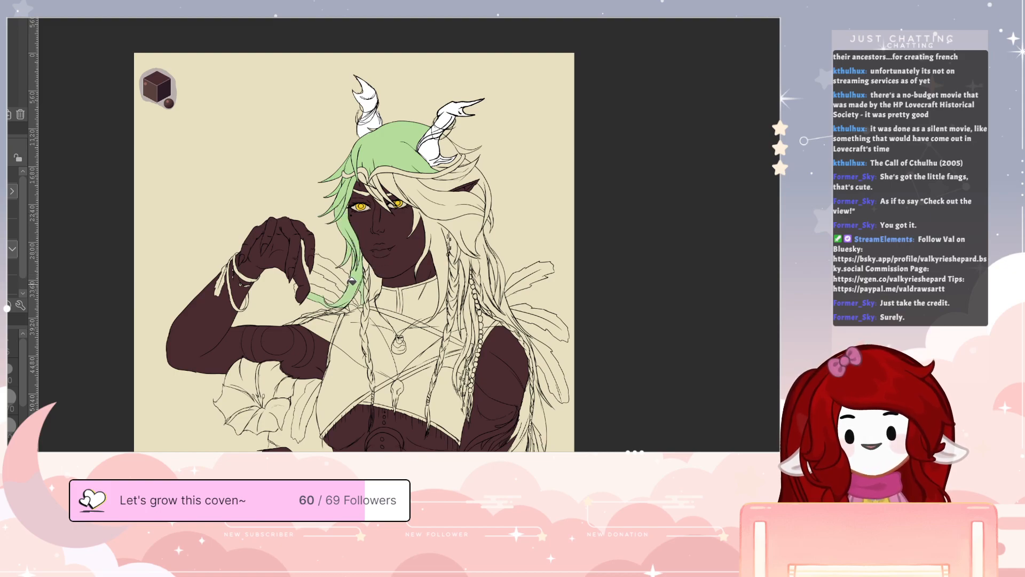
key(p)
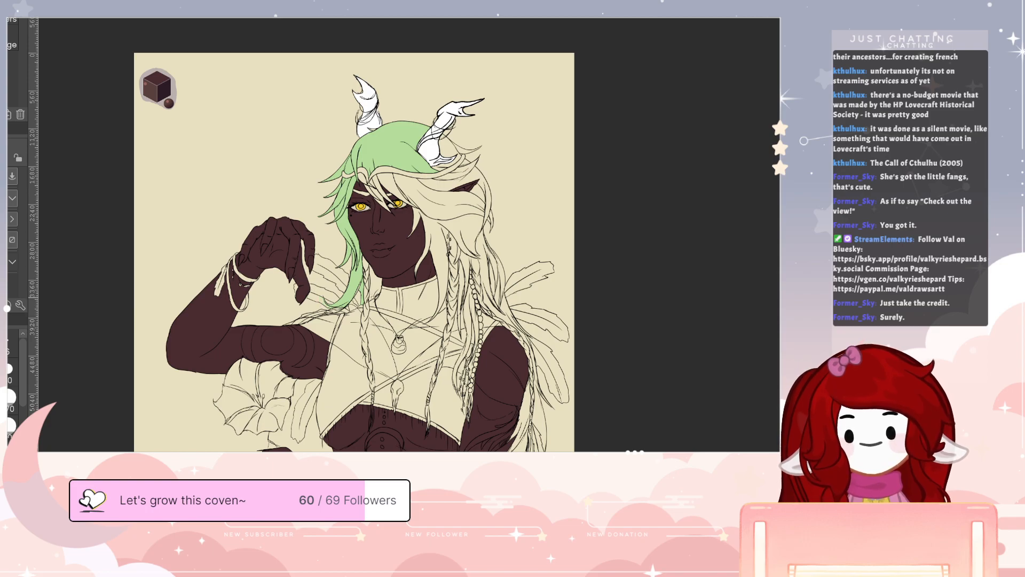
key(g)
click(377, 285)
drag(367, 262, 368, 329)
key(ctrl+z)
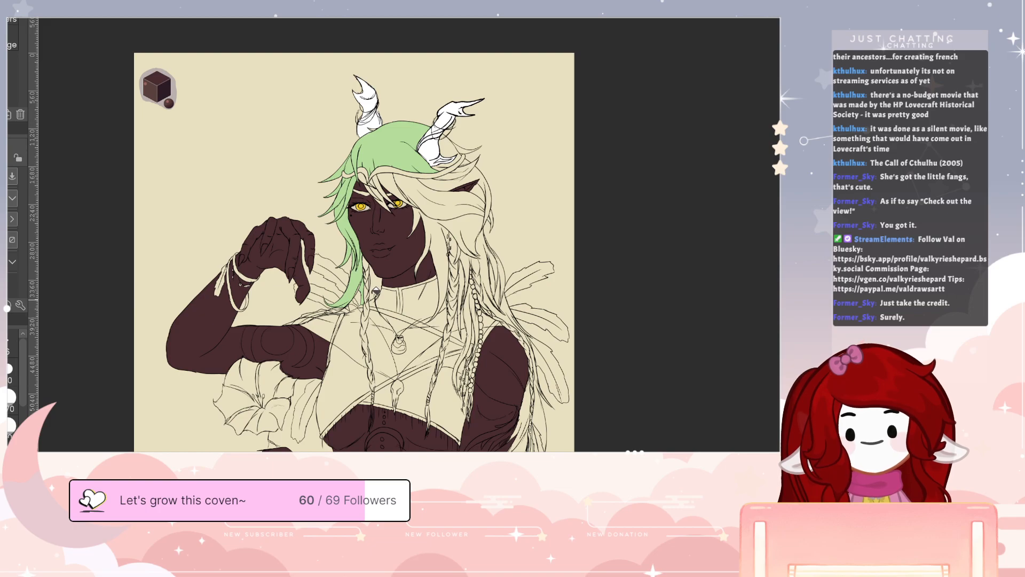
- Fill the small lock beside the neck, the fringe, the hair around the pointed ear and the tufts behind the horn light green
key(g)
click(377, 285)
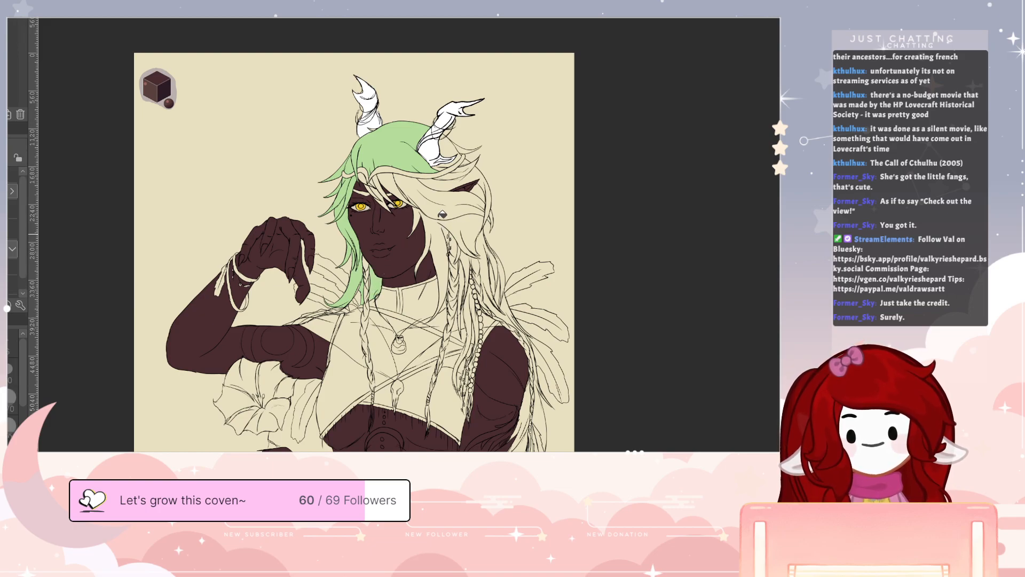
click(444, 217)
click(447, 206)
click(396, 184)
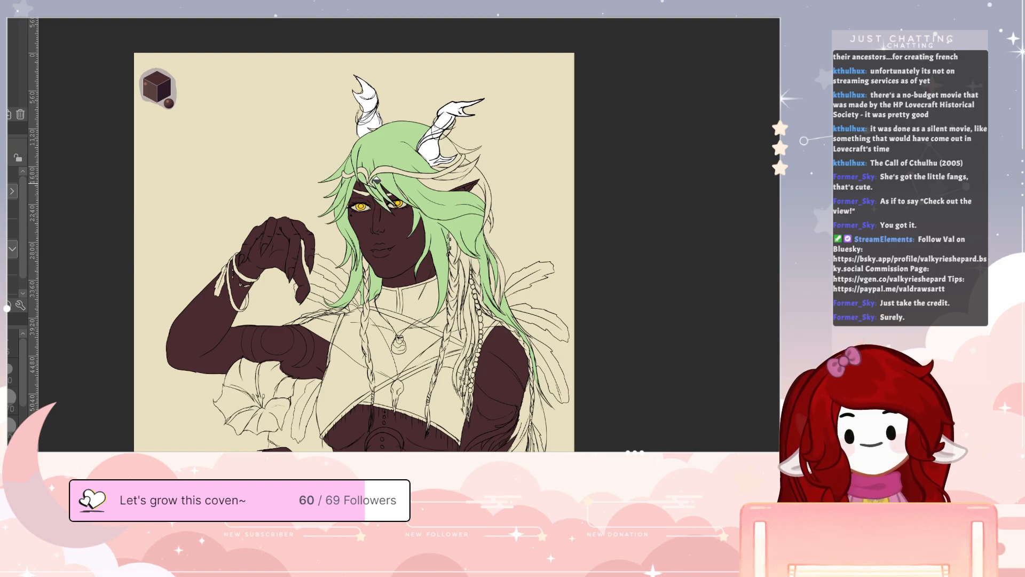
click(456, 148)
click(463, 170)
click(456, 181)
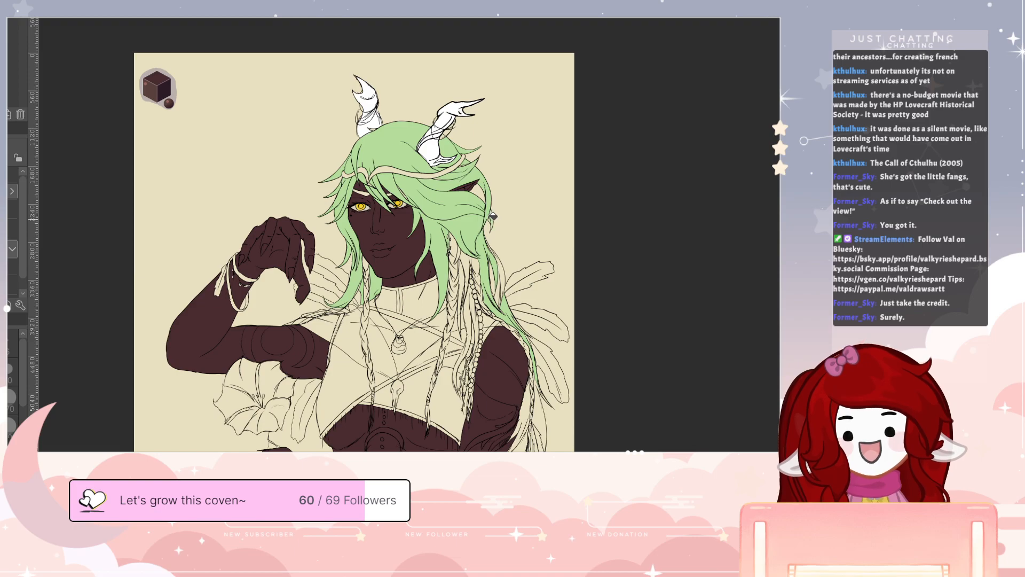
- Fill the braid and long strands below the pointed ear light green, undoing the last fill over the side of the top
click(458, 249)
click(473, 264)
click(472, 306)
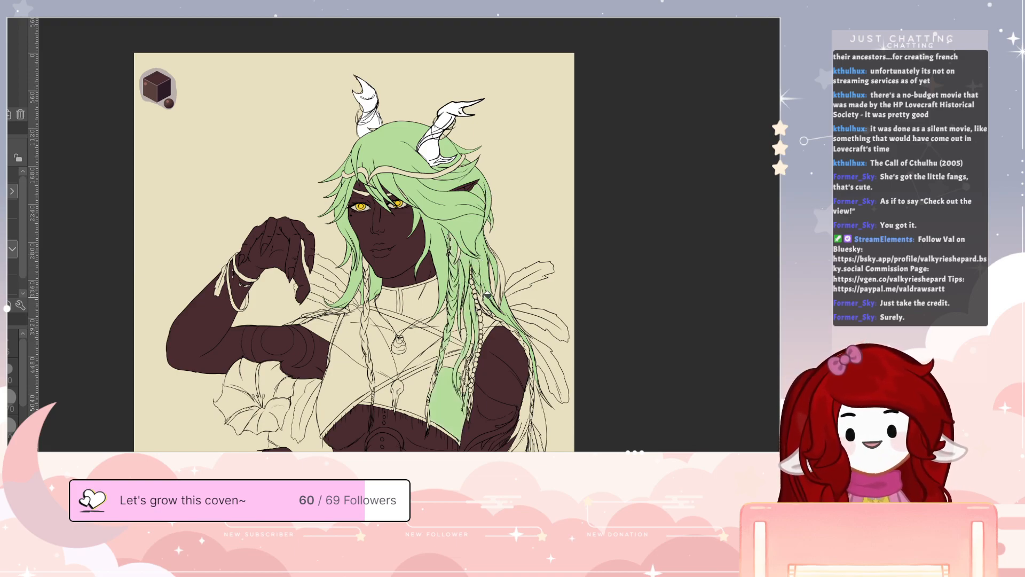
key(ctrl+z)
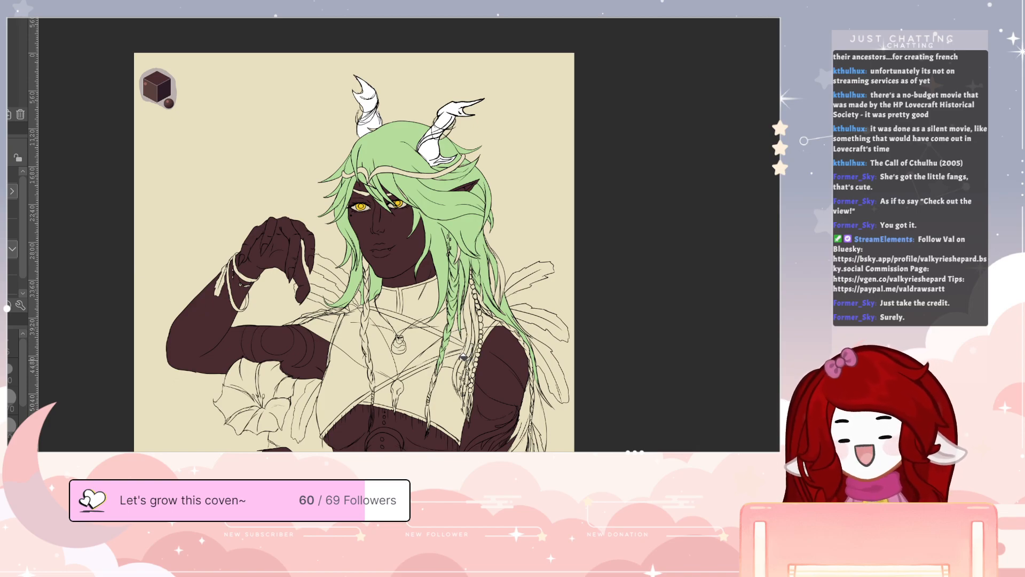
- Brush light green into the remaining long strands beside the lowered arm, the thin front braids and the eyebrow
key(b)
mouse_move(455, 372)
mouse_down()
mouse_move(471, 294)
mouse_move(469, 322)
mouse_move(494, 279)
mouse_move(500, 300)
mouse_up()
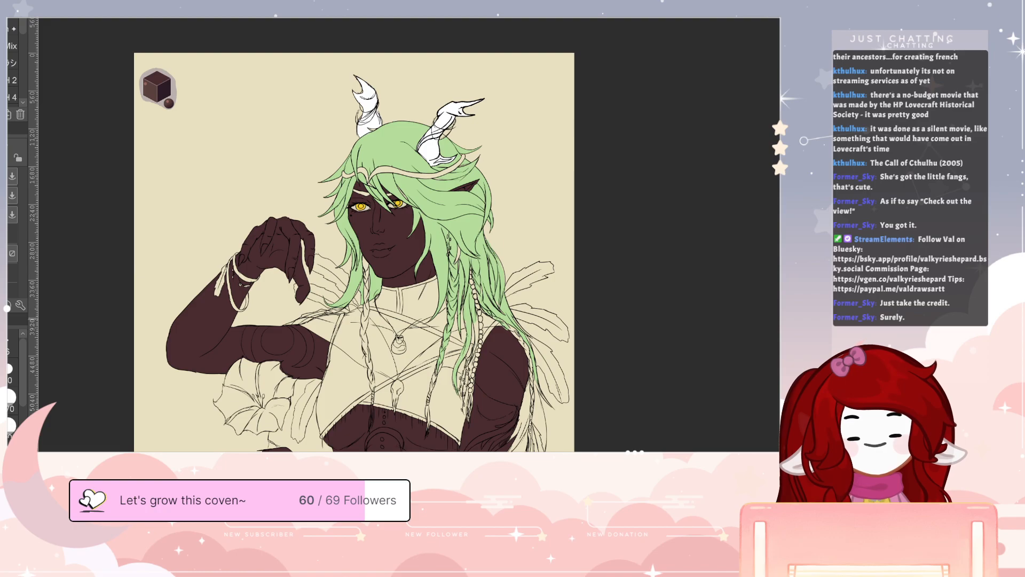
mouse_move(532, 358)
mouse_down()
mouse_move(536, 390)
mouse_move(526, 389)
mouse_move(509, 449)
mouse_move(550, 411)
mouse_move(542, 428)
mouse_up()
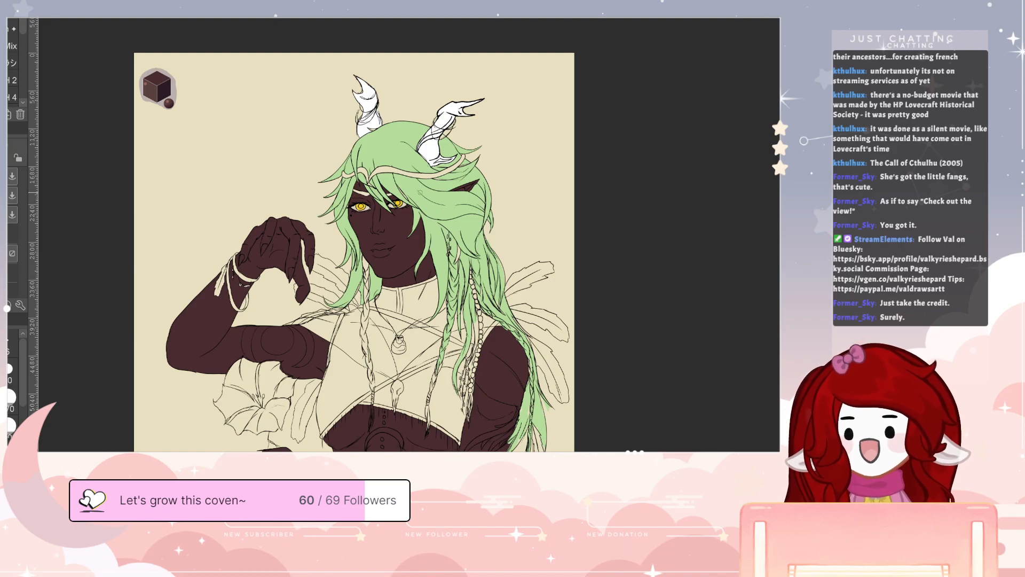
mouse_move(367, 260)
mouse_down()
mouse_move(369, 434)
mouse_move(428, 407)
mouse_up()
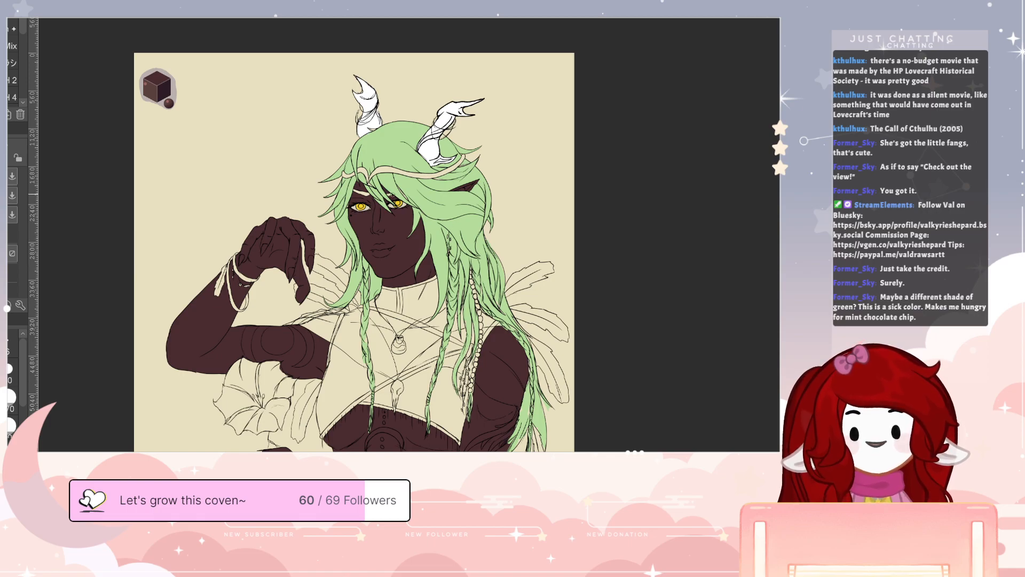
drag(354, 190, 370, 194)
key(g)
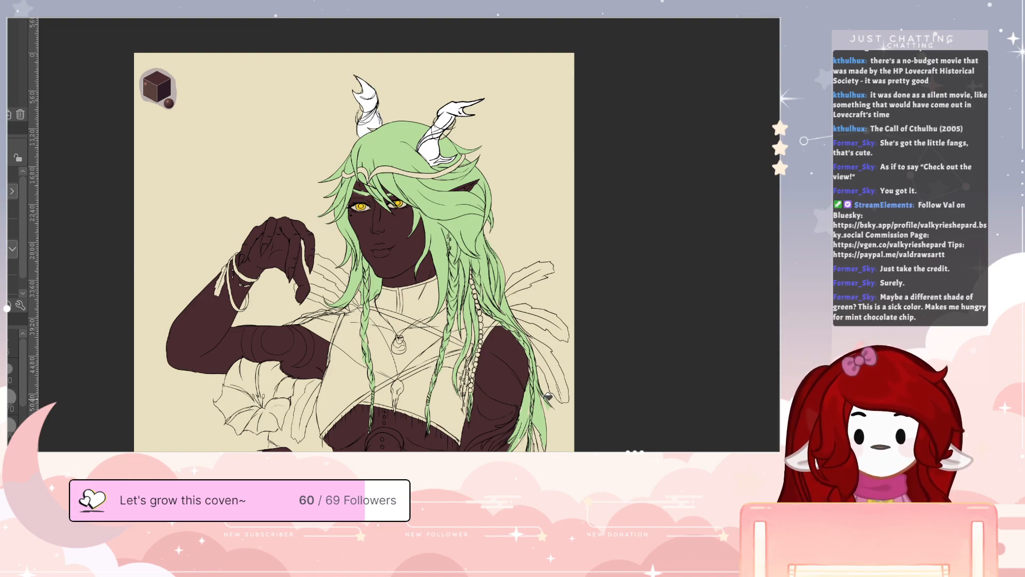
key(b)
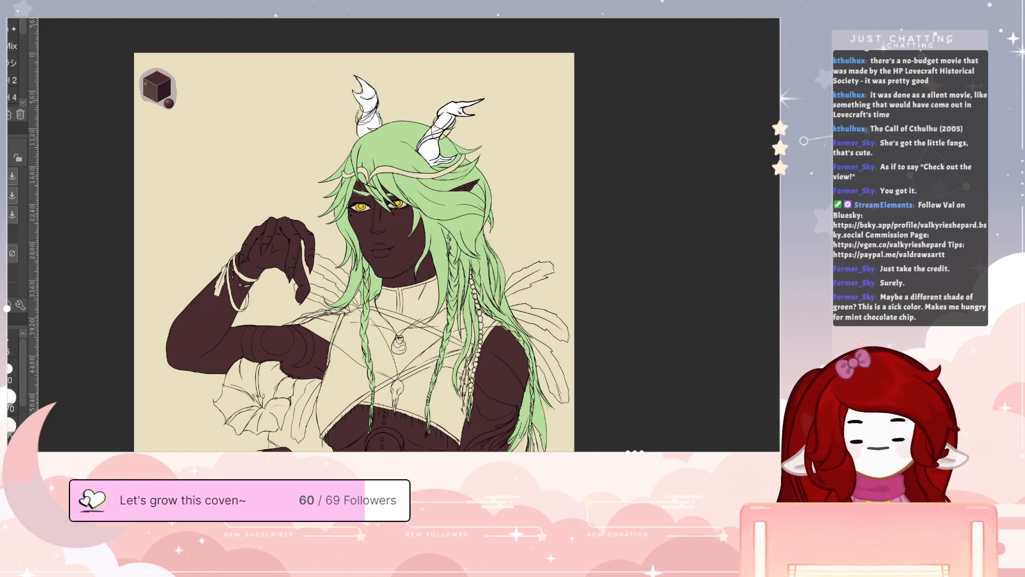
key(g)
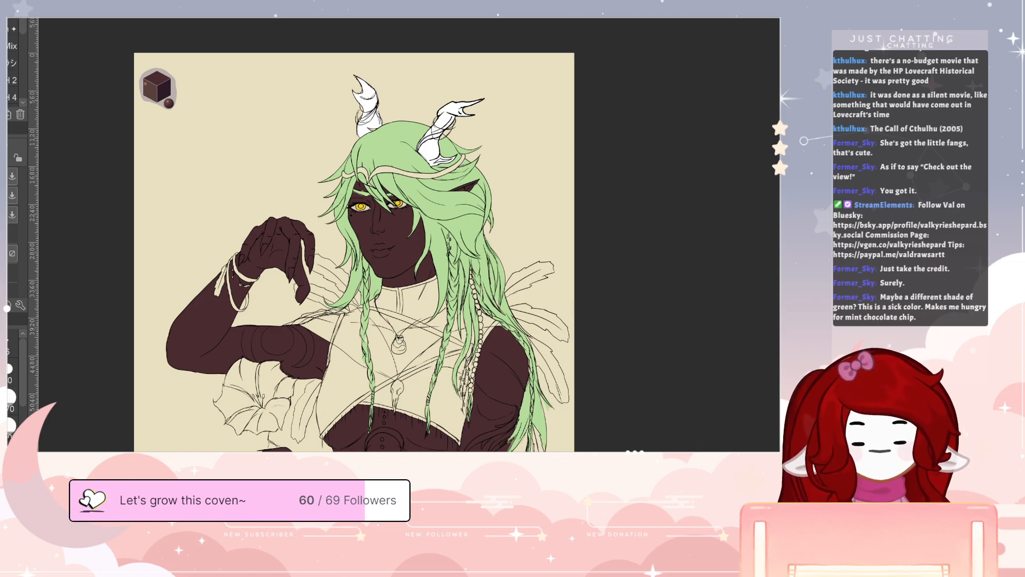
key(b)
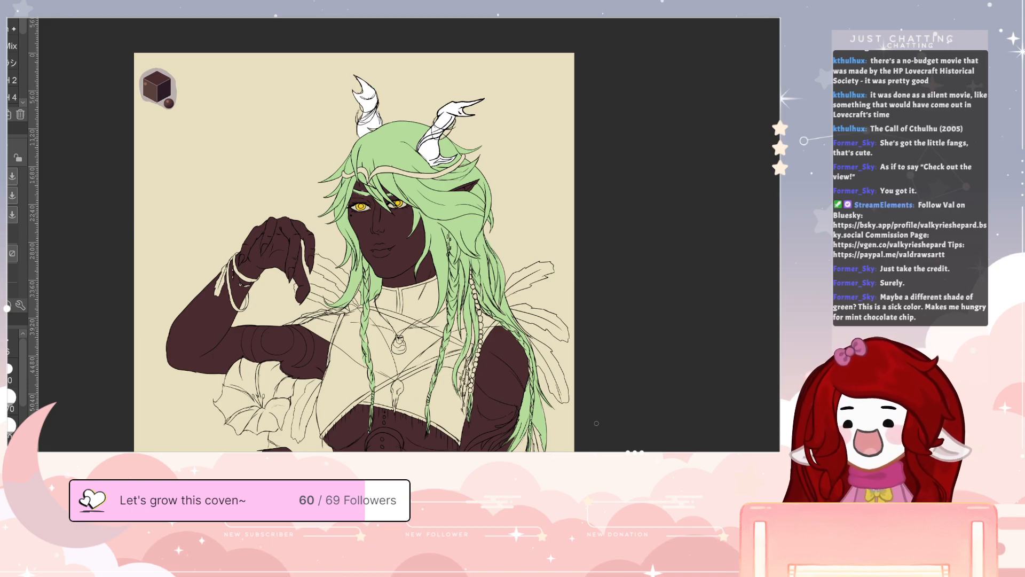
- Try several colour variations on the hair and apply a deeper medium green
key(space)
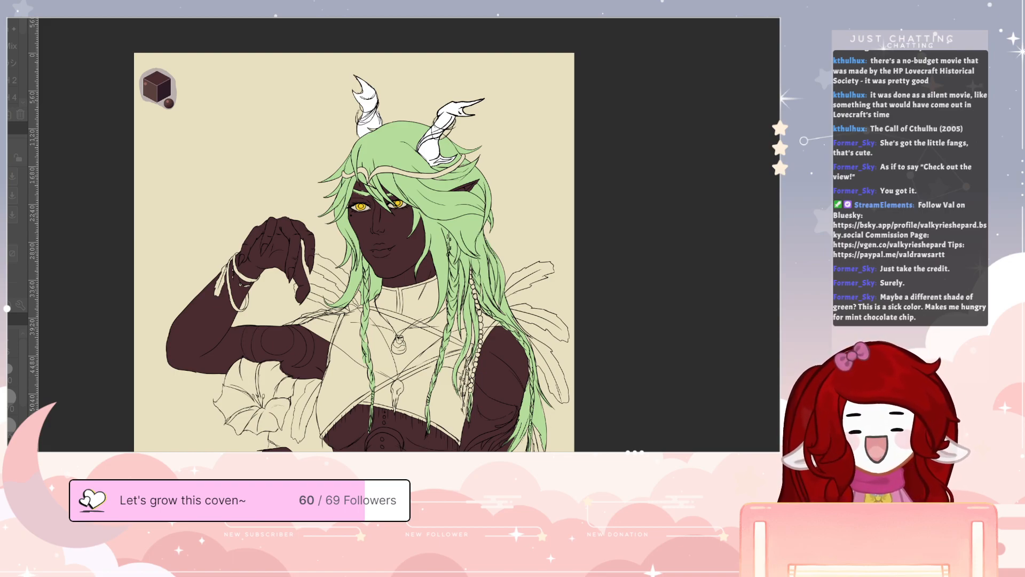
click(518, 76)
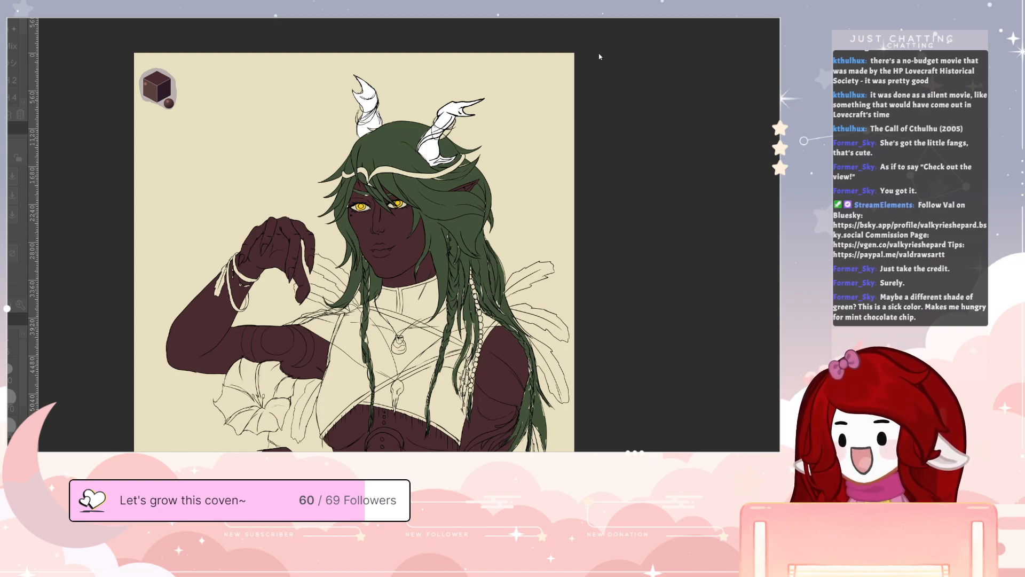
mouse_move(549, 78)
mouse_down()
mouse_move(563, 79)
mouse_move(549, 76)
mouse_up()
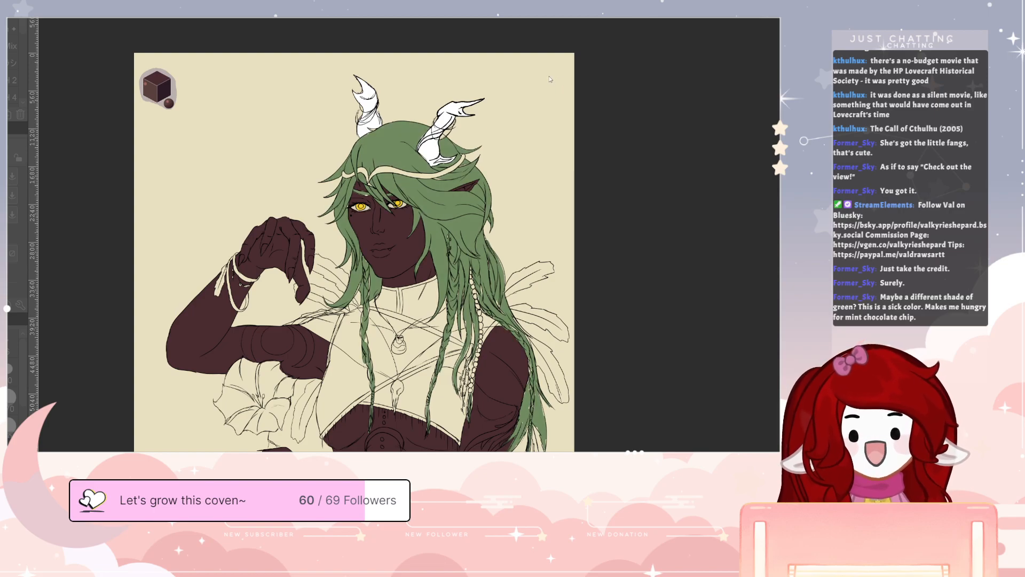
drag(656, 37, 755, 35)
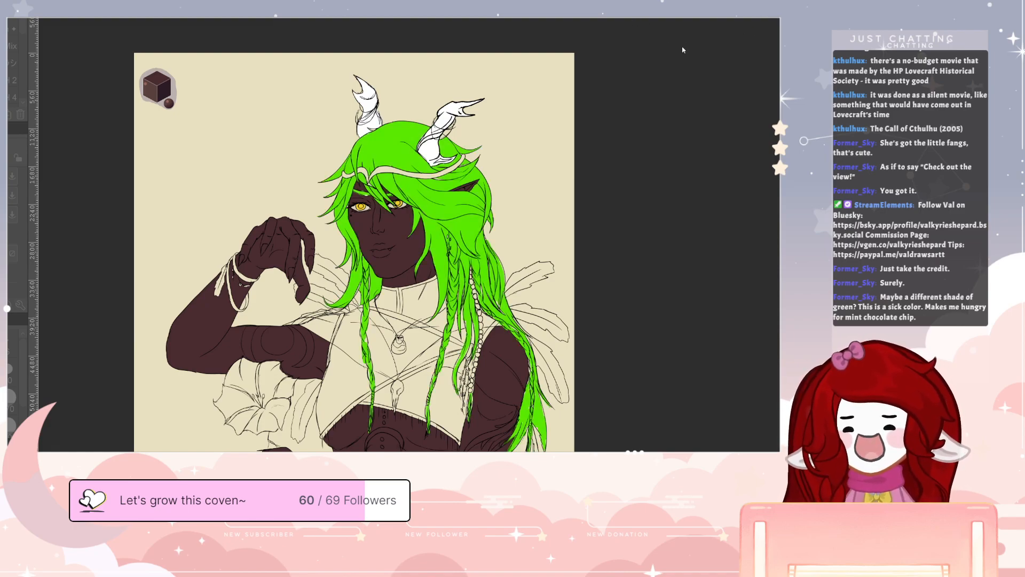
drag(637, 39, 615, 41)
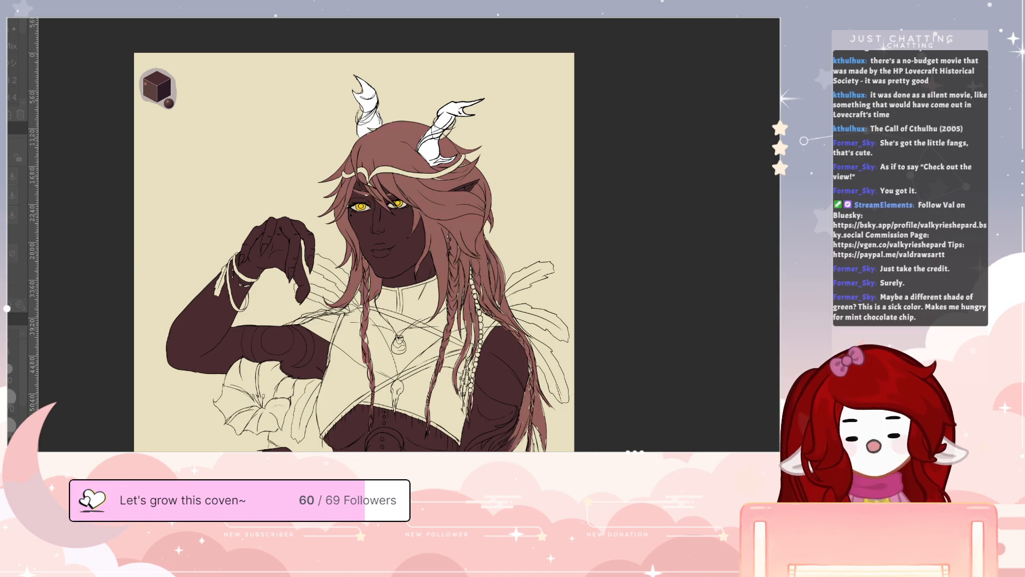
click(397, 150)
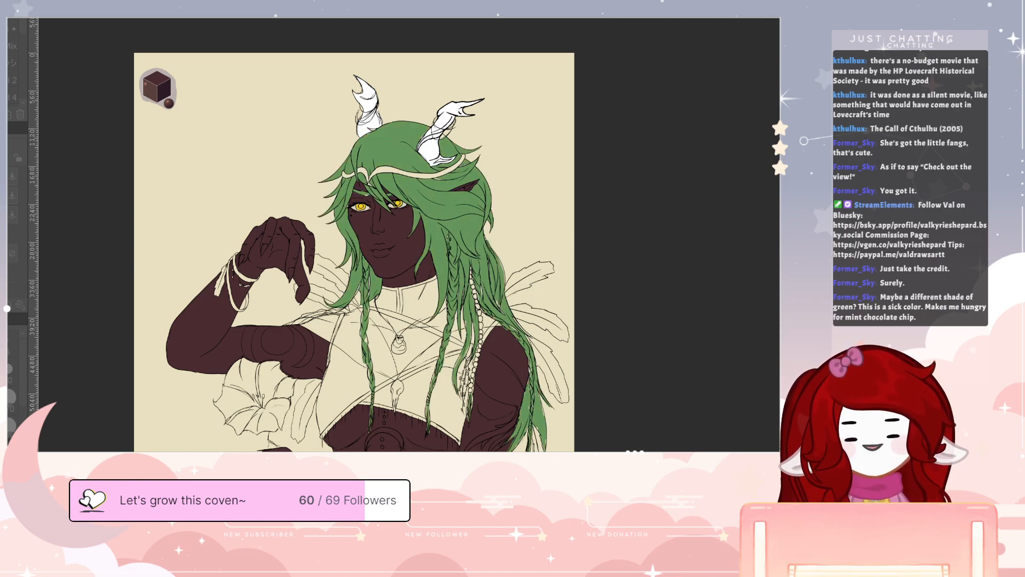
key(Return)
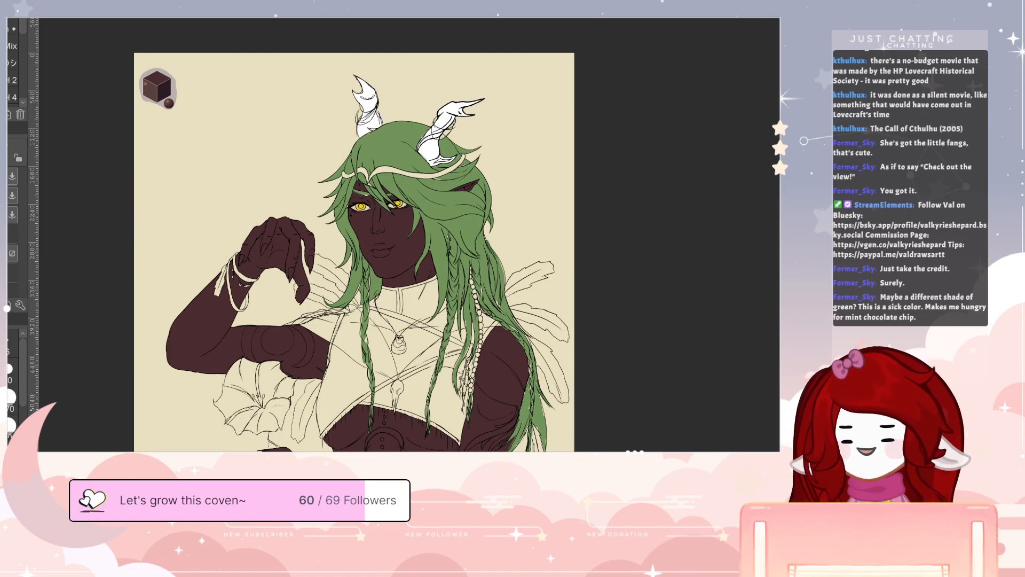
key(b)
key(b)
key(b)
key(b)
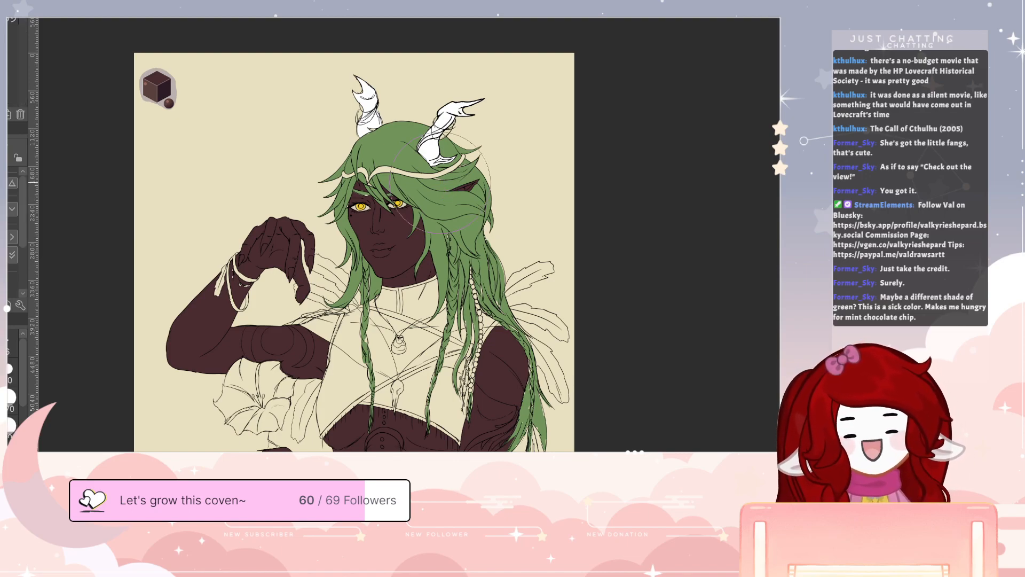
key(b)
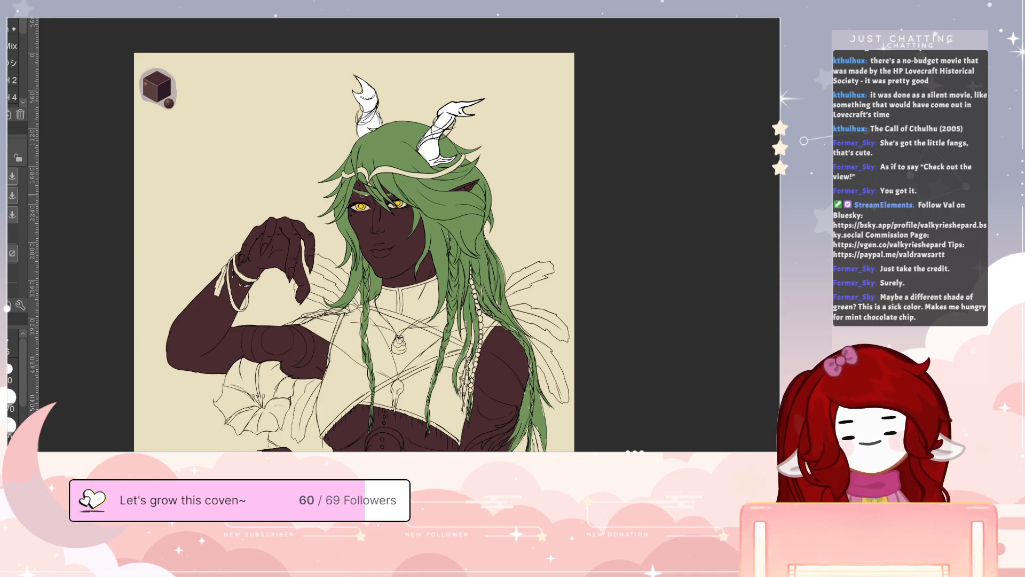
key(e)
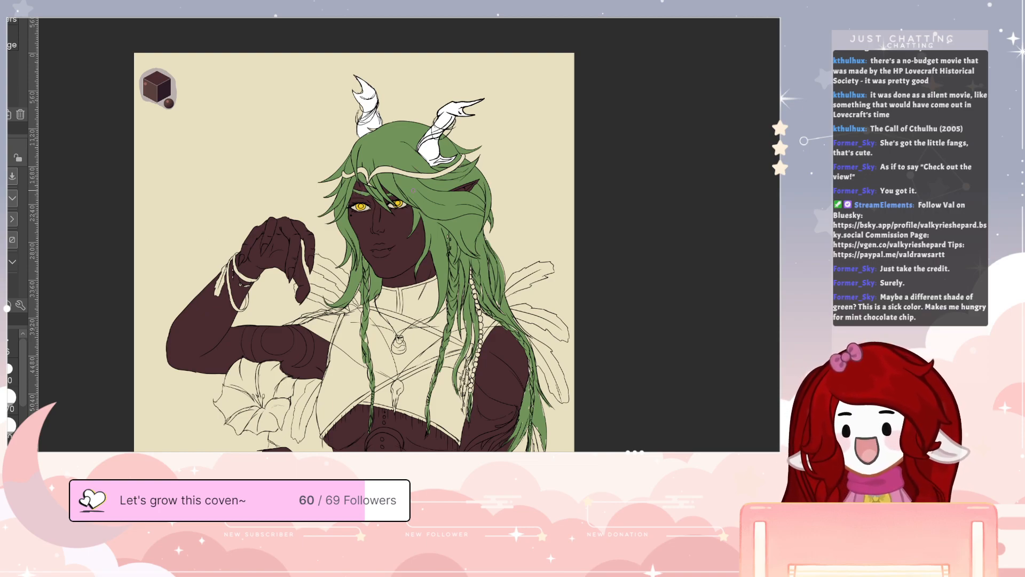
key(b)
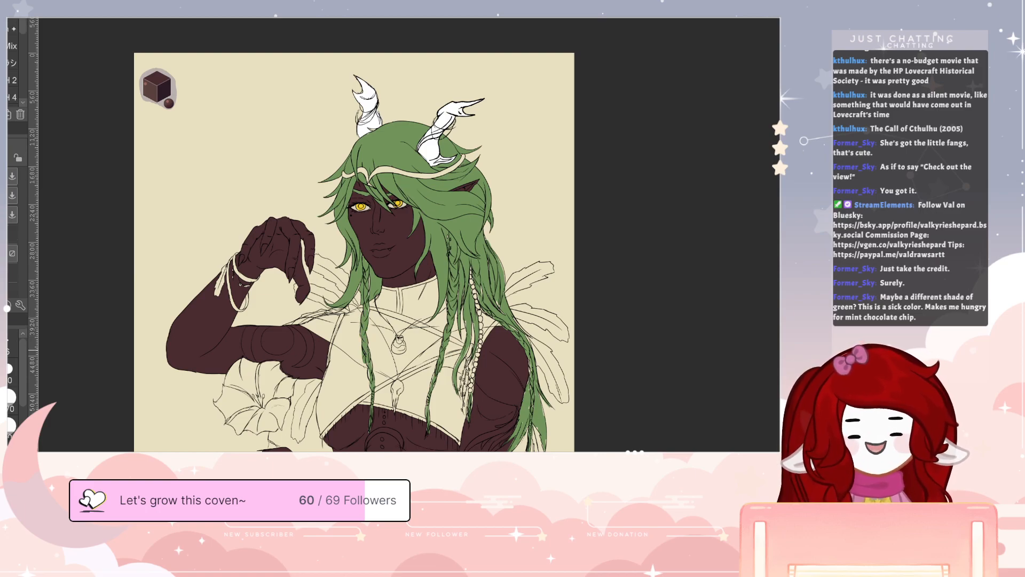
key(g)
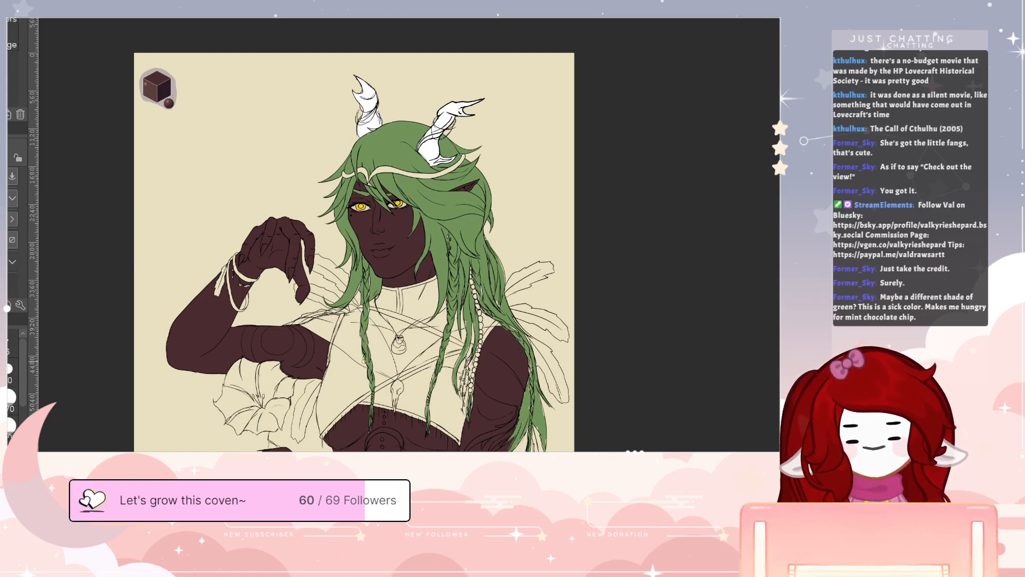
key(b)
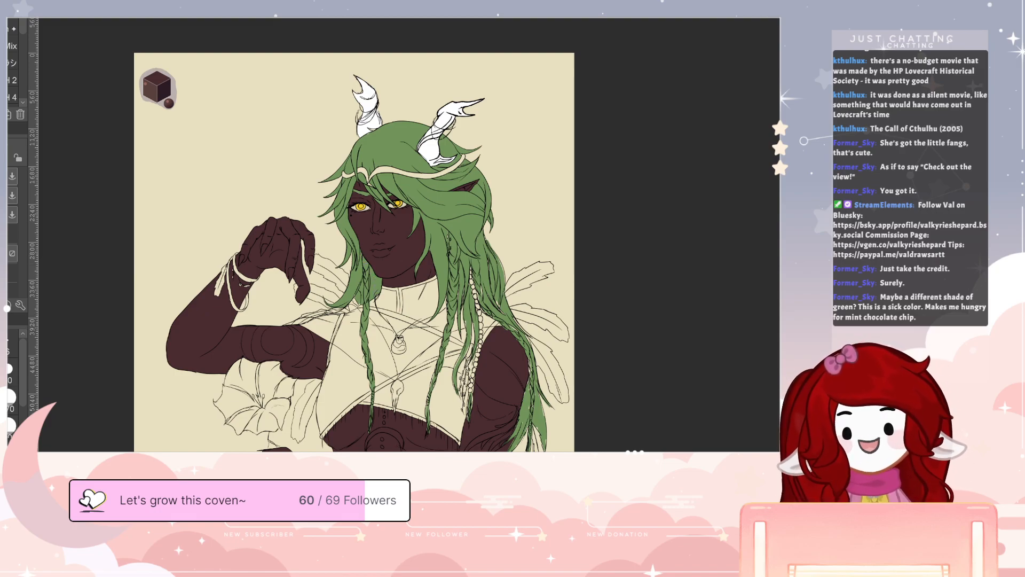
key(e)
key(b)
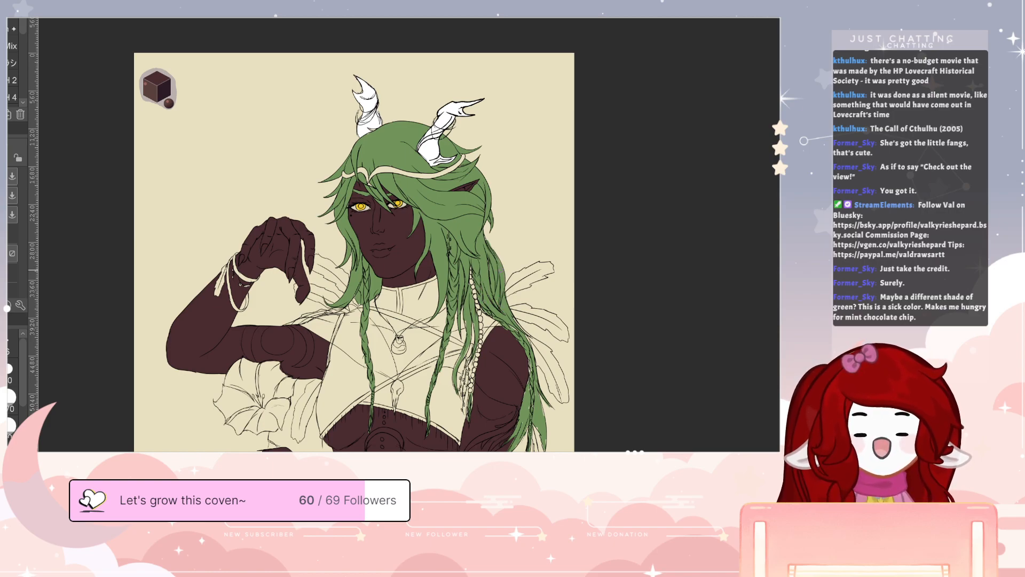
key(e)
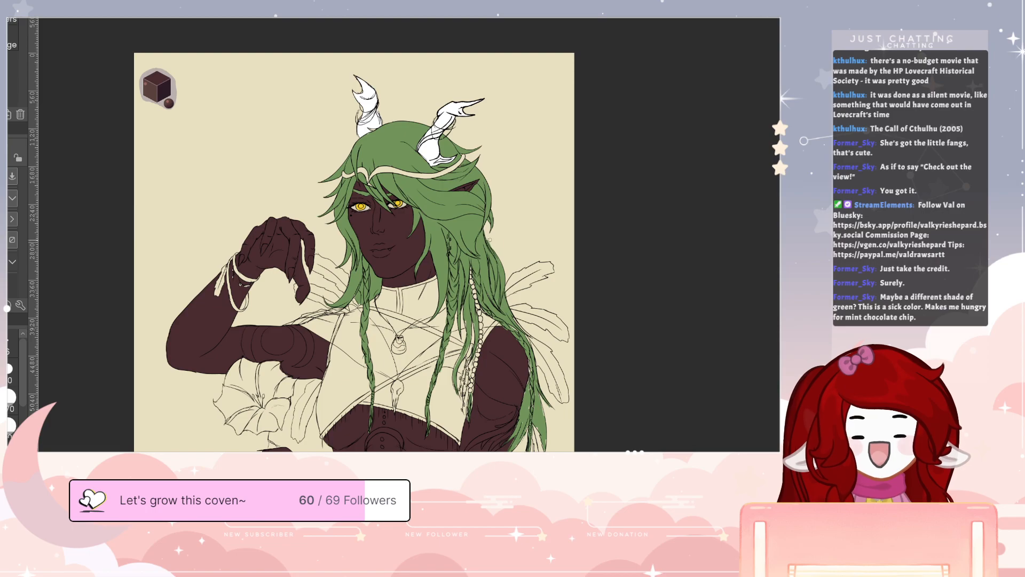
key(b)
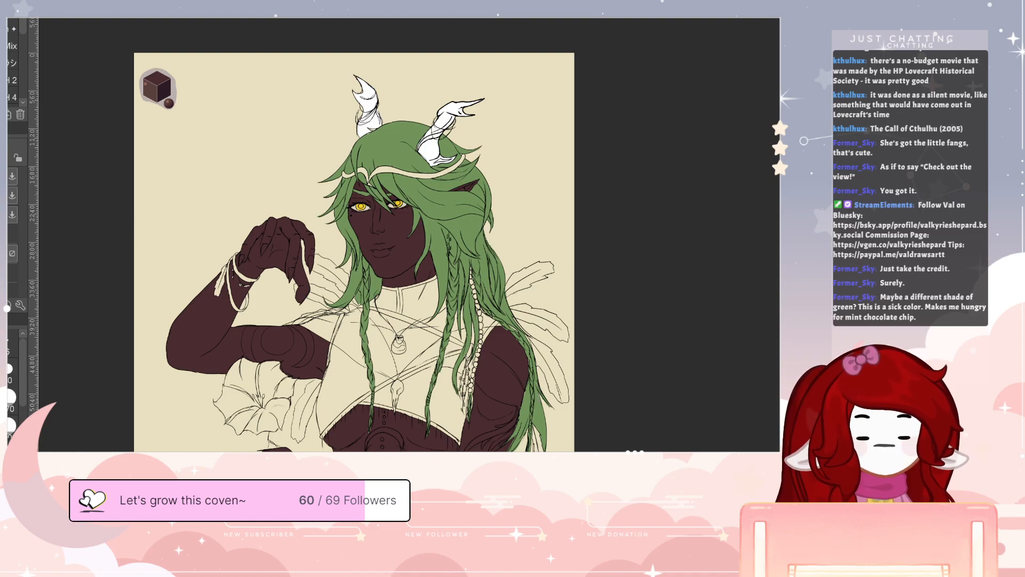
- Try filling the front of the top with brown, undoing the fills that spill into the neighbouring areas
key(g)
key(g)
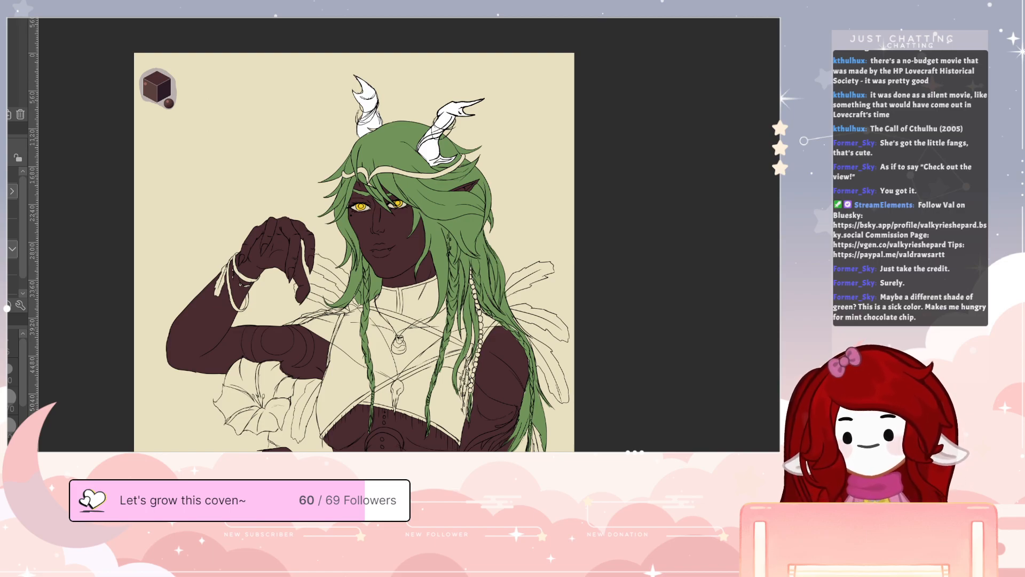
click(355, 337)
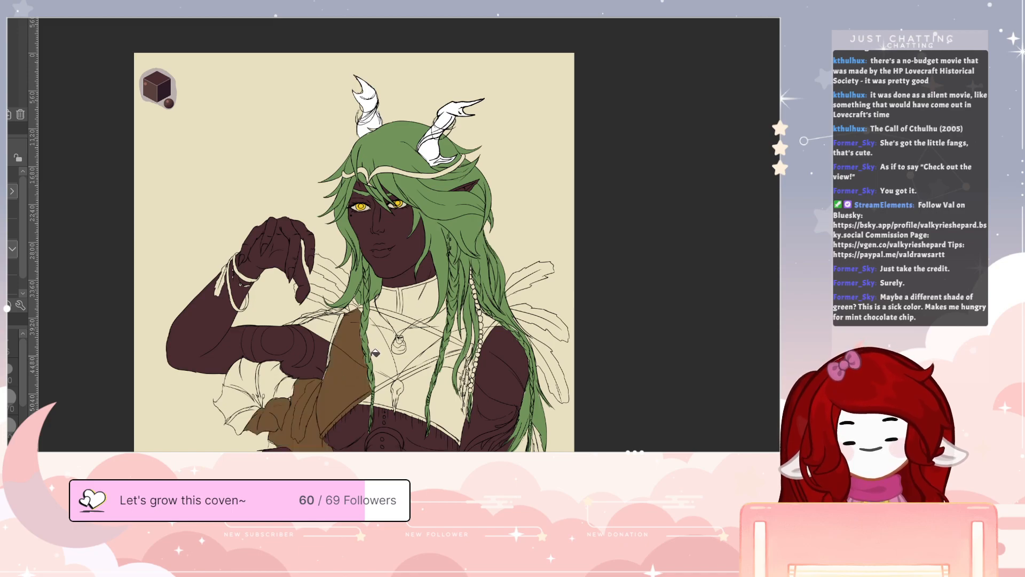
key(ctrl+z)
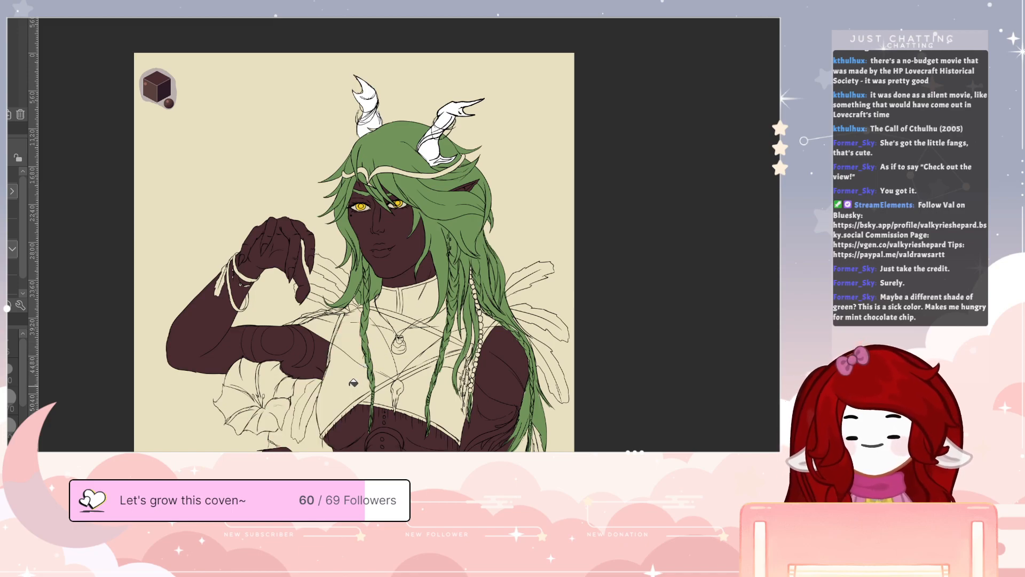
click(348, 345)
key(ctrl+z)
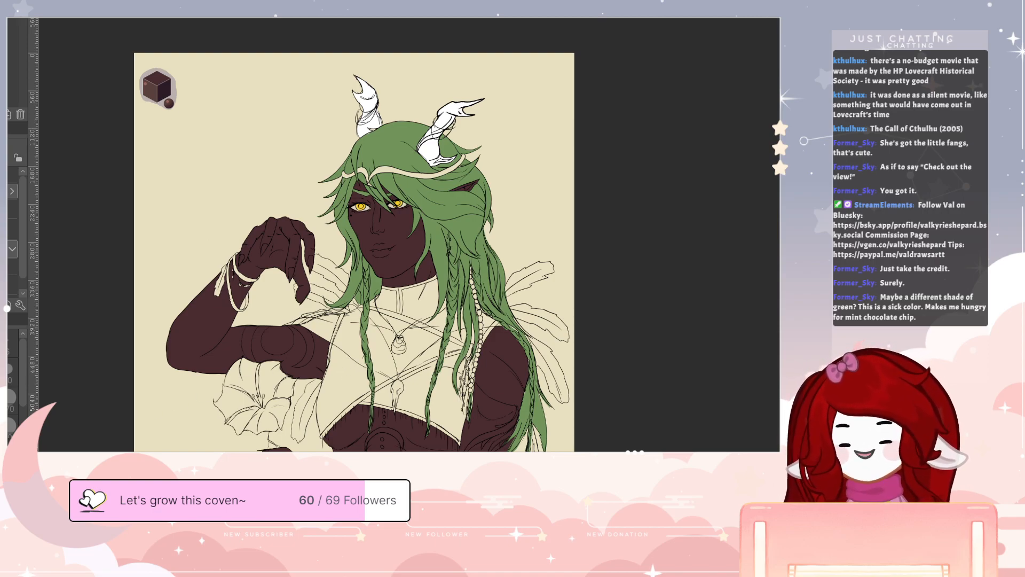
- Brush rough brown patches across the panels, collar and shoulder pieces of the top
key(b)
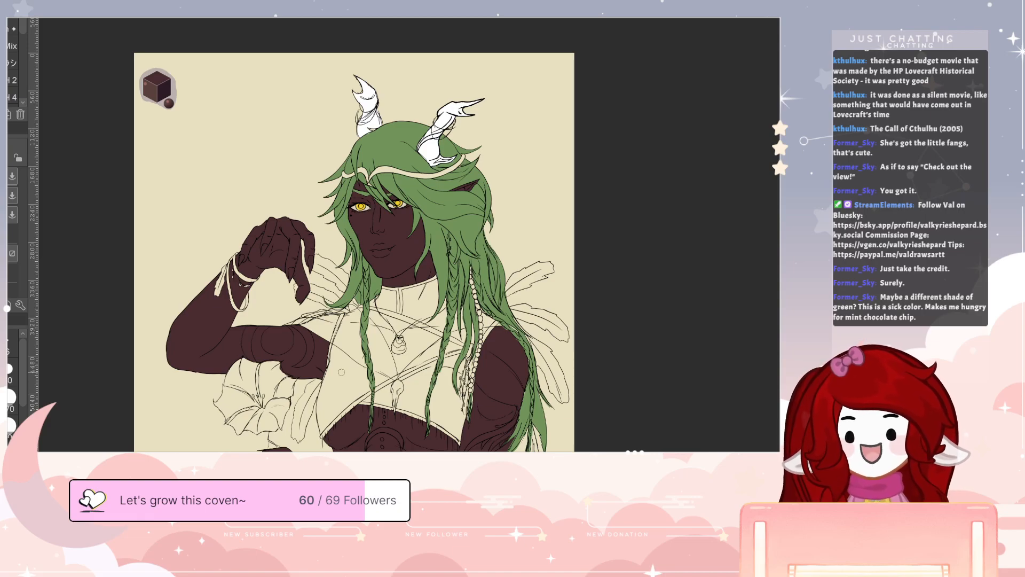
mouse_move(321, 427)
mouse_down()
mouse_move(330, 367)
mouse_move(324, 418)
mouse_move(357, 374)
mouse_move(347, 384)
mouse_move(336, 366)
mouse_move(342, 391)
mouse_move(351, 321)
mouse_move(342, 340)
mouse_move(322, 324)
mouse_move(376, 317)
mouse_move(379, 376)
mouse_move(391, 362)
mouse_move(389, 372)
mouse_move(387, 332)
mouse_move(417, 335)
mouse_move(398, 363)
mouse_move(425, 378)
mouse_move(417, 394)
mouse_move(386, 393)
mouse_move(439, 385)
mouse_move(449, 410)
mouse_up()
mouse_move(435, 341)
mouse_down()
mouse_move(415, 350)
mouse_move(438, 325)
mouse_move(413, 294)
mouse_move(424, 296)
mouse_move(391, 304)
mouse_up()
mouse_move(454, 322)
mouse_down()
mouse_move(455, 336)
mouse_move(485, 326)
mouse_up()
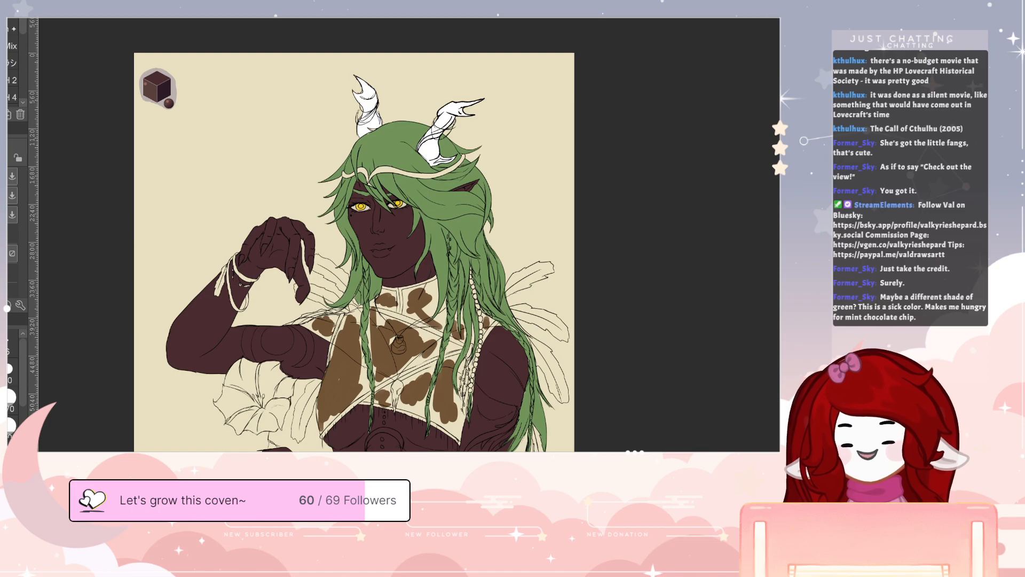
- Brush dark grey strokes over the cloak behind the waist, the top's straps and trim, the collar and the shoulder feathers
mouse_move(300, 383)
mouse_down()
mouse_move(285, 435)
mouse_move(320, 452)
mouse_up()
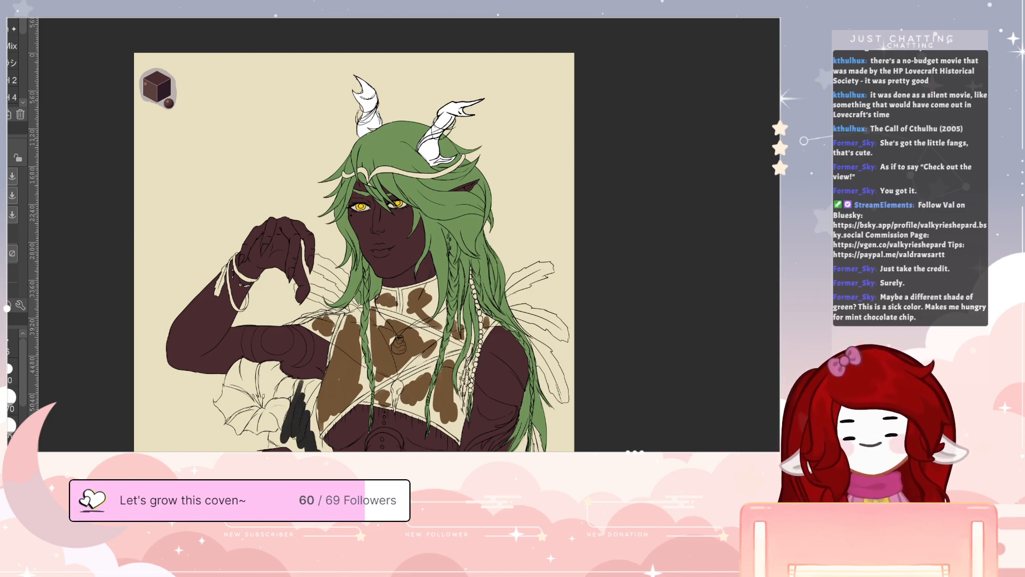
drag(323, 430, 448, 355)
mouse_move(369, 406)
mouse_down()
mouse_move(429, 417)
mouse_move(458, 442)
mouse_up()
drag(470, 273, 481, 390)
mouse_move(520, 283)
mouse_down()
mouse_move(540, 271)
mouse_move(526, 307)
mouse_move(565, 342)
mouse_move(558, 383)
mouse_move(567, 403)
mouse_move(537, 449)
mouse_up()
mouse_move(378, 311)
mouse_down()
mouse_move(450, 342)
mouse_move(406, 288)
mouse_move(433, 281)
mouse_move(380, 288)
mouse_up()
mouse_move(313, 255)
mouse_down()
mouse_move(338, 280)
mouse_move(322, 286)
mouse_move(338, 296)
mouse_move(322, 311)
mouse_move(347, 312)
mouse_move(325, 359)
mouse_move(363, 306)
mouse_up()
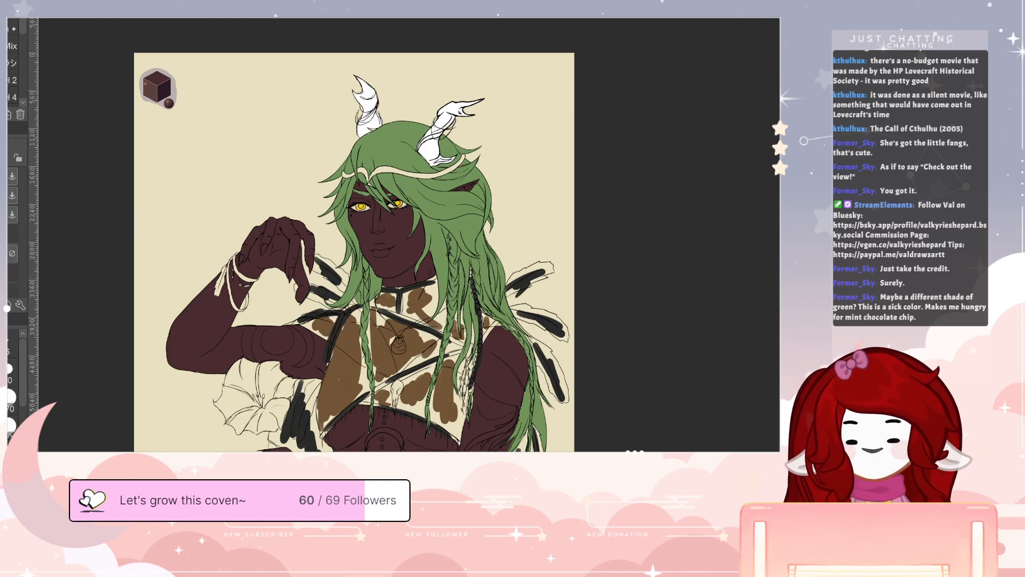
- Brush white over the large flower and golden brown along the forehead circlet and wrist bracelets
mouse_move(240, 376)
mouse_down()
mouse_move(233, 402)
mouse_move(256, 422)
mouse_move(289, 390)
mouse_move(268, 397)
mouse_up()
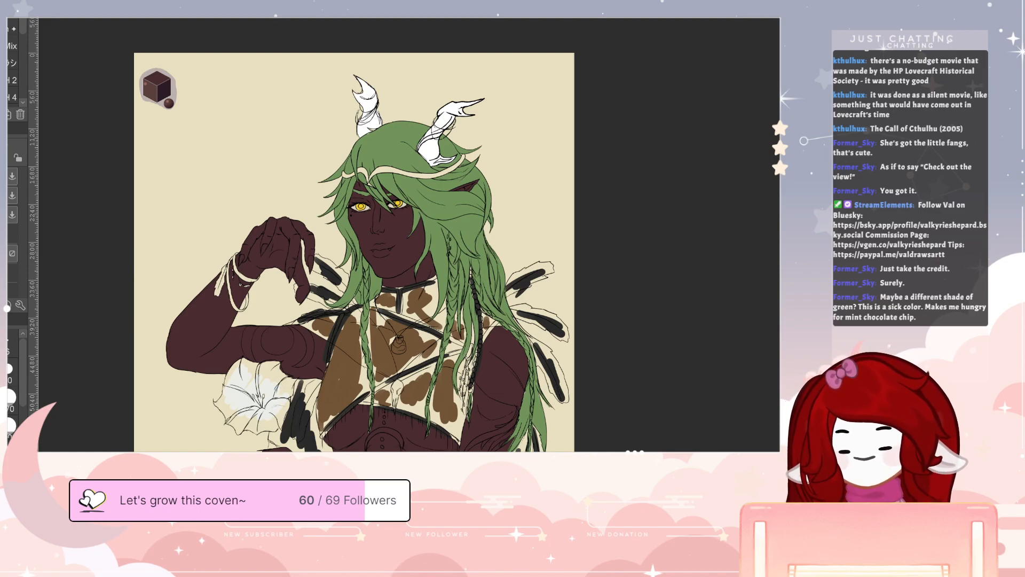
mouse_move(364, 177)
mouse_down()
mouse_move(432, 175)
mouse_move(464, 158)
mouse_up()
drag(368, 172, 342, 177)
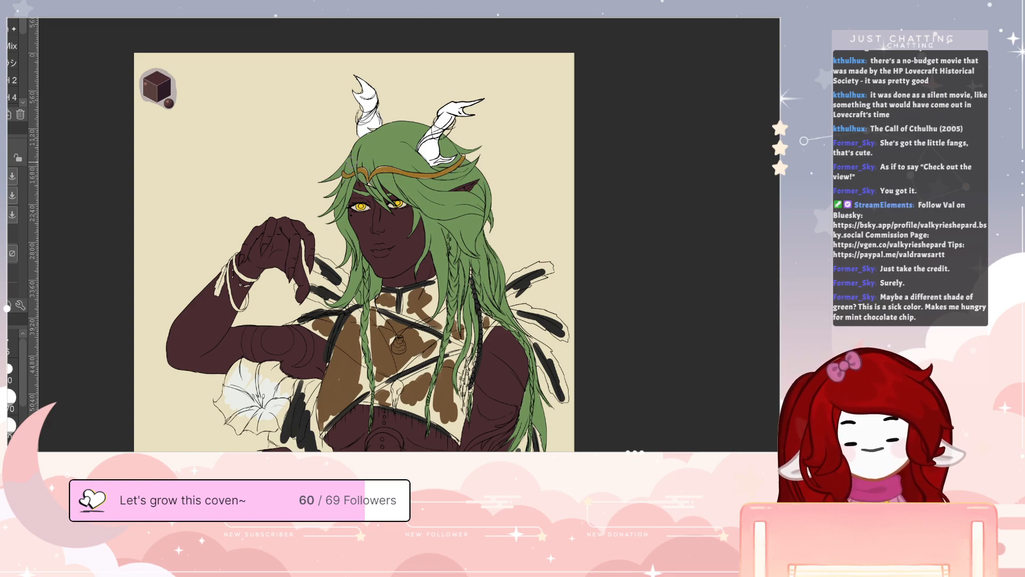
mouse_move(235, 257)
mouse_down()
mouse_move(258, 277)
mouse_move(237, 306)
mouse_move(247, 299)
mouse_move(217, 295)
mouse_up()
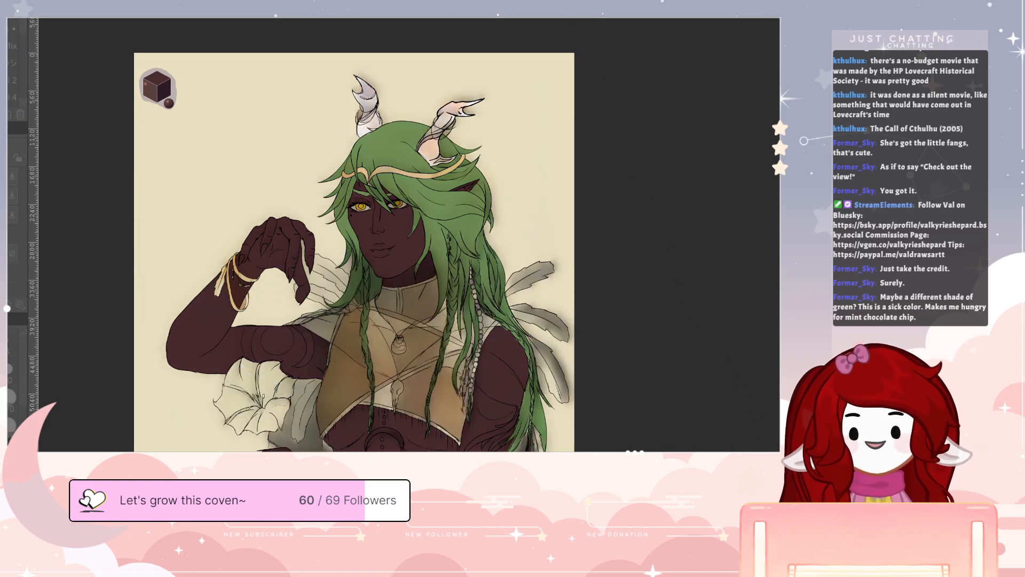
- Paint pale cream into the moon and band markings on both arms, the crescent on the abdomen and the flower's petals
drag(374, 241, 284, 181)
drag(543, 498, 539, 446)
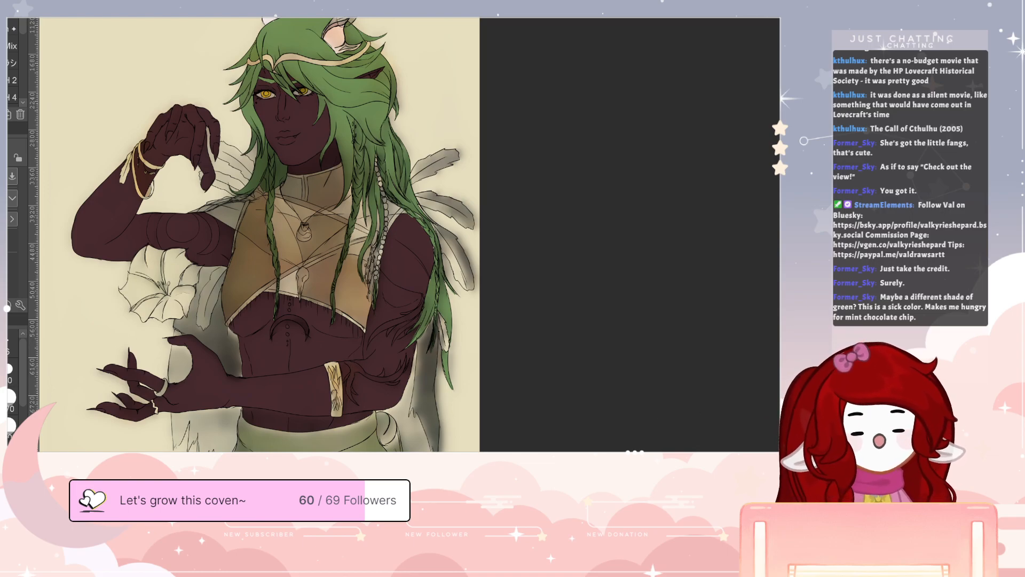
mouse_move(348, 363)
mouse_down()
mouse_move(349, 396)
mouse_move(354, 369)
mouse_move(397, 375)
mouse_up()
mouse_move(374, 341)
mouse_down()
mouse_move(418, 309)
mouse_move(409, 332)
mouse_up()
mouse_move(203, 213)
mouse_down()
mouse_move(216, 237)
mouse_move(204, 253)
mouse_move(195, 222)
mouse_move(173, 233)
mouse_move(180, 215)
mouse_move(184, 236)
mouse_move(190, 222)
mouse_move(154, 217)
mouse_move(156, 243)
mouse_move(156, 215)
mouse_move(156, 245)
mouse_up()
mouse_move(161, 286)
mouse_down()
mouse_move(152, 254)
mouse_move(161, 288)
mouse_move(142, 313)
mouse_up()
mouse_move(270, 331)
mouse_down()
mouse_move(282, 317)
mouse_move(307, 331)
mouse_up()
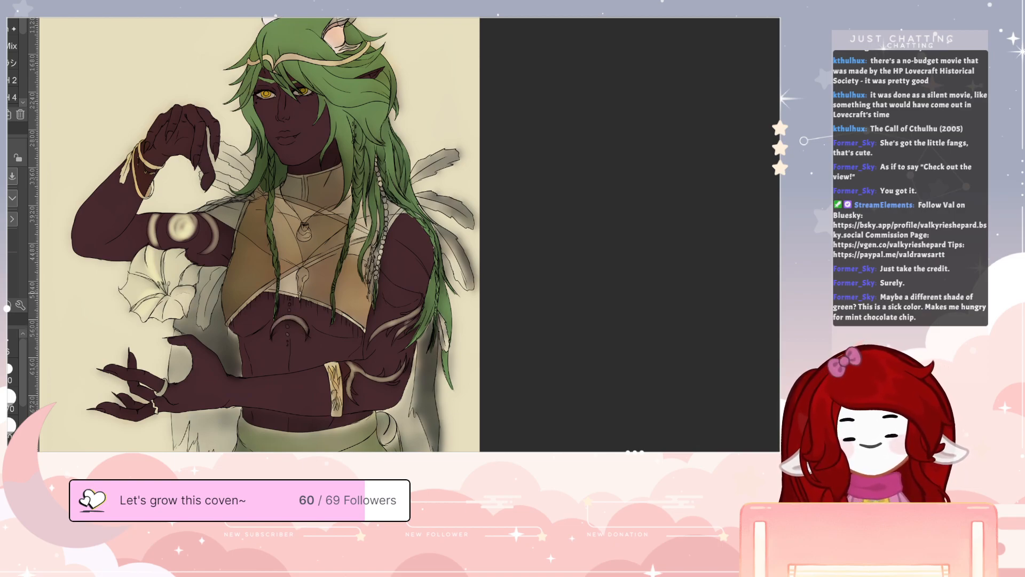
drag(506, 260, 593, 319)
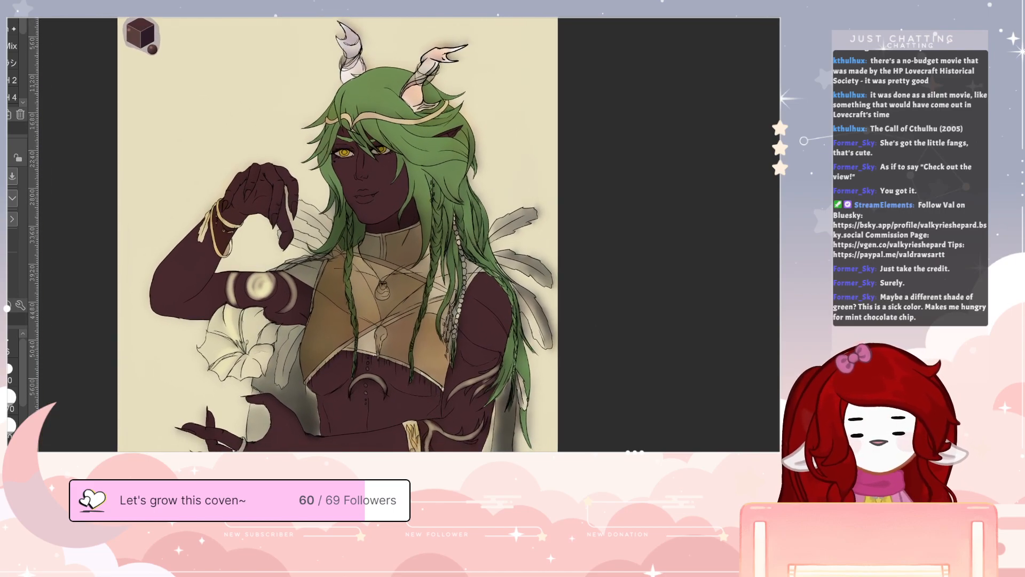